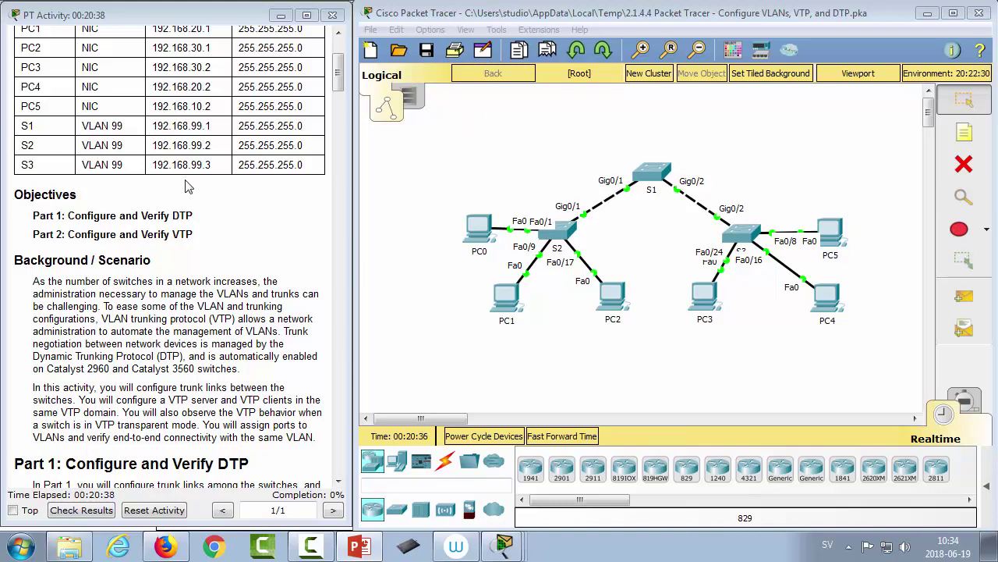
Step: Scroll the PT Activity instructions to review the steps up to Step 2: Configure Trunks
click(128, 242)
scroll(219, 285, up, 3)
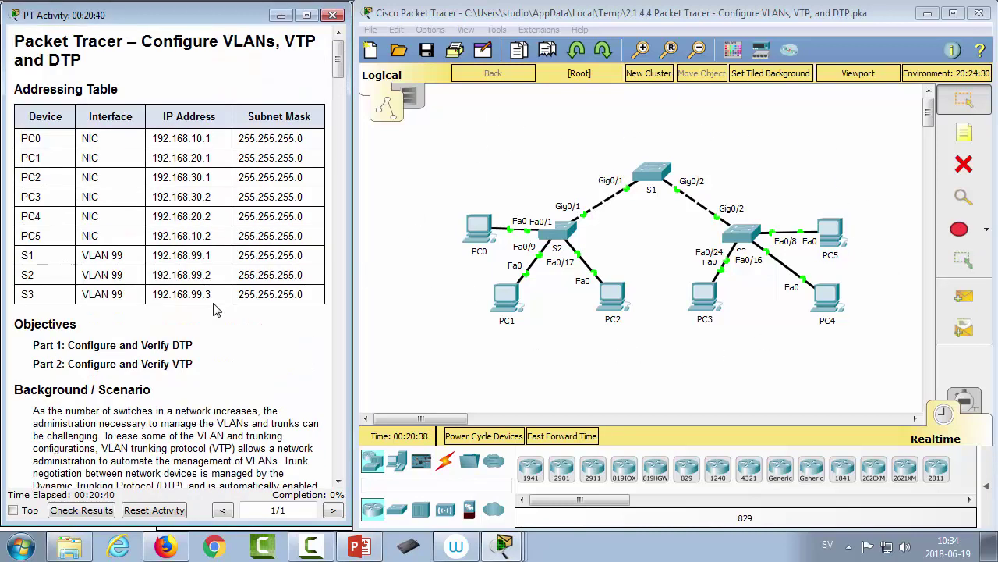
scroll(195, 110, down, 3)
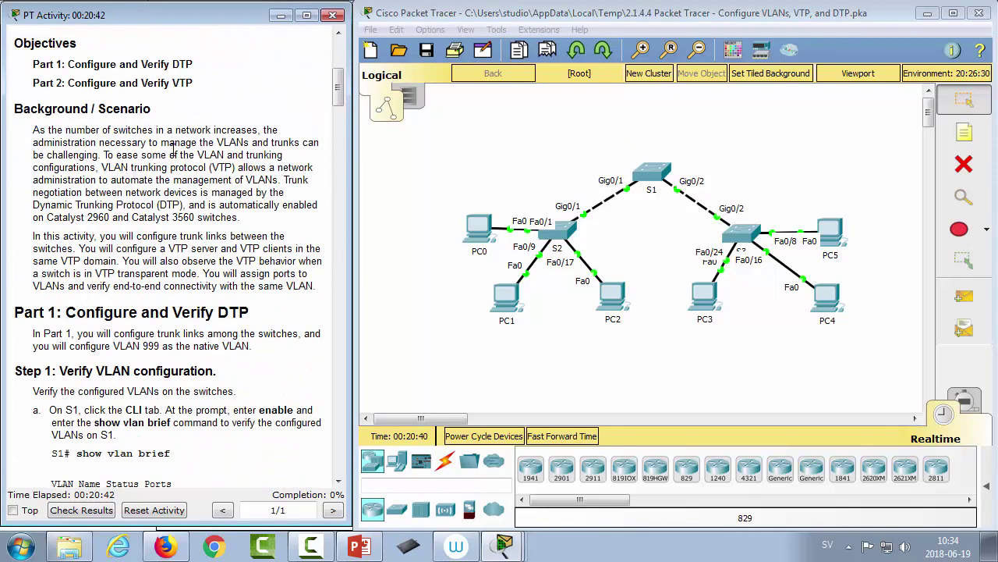
scroll(261, 183, down, 3)
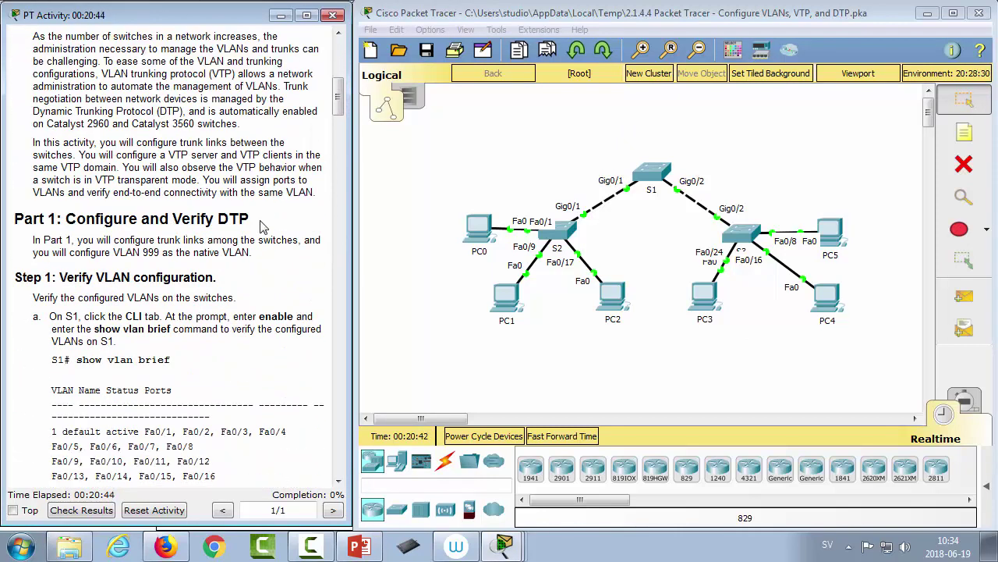
scroll(169, 277, up, 8)
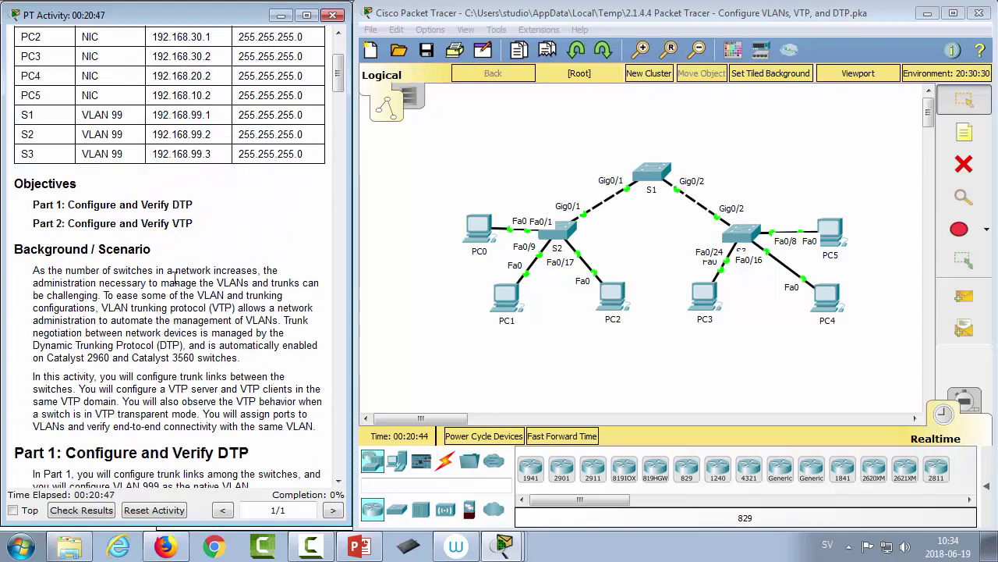
scroll(178, 356, down, 10)
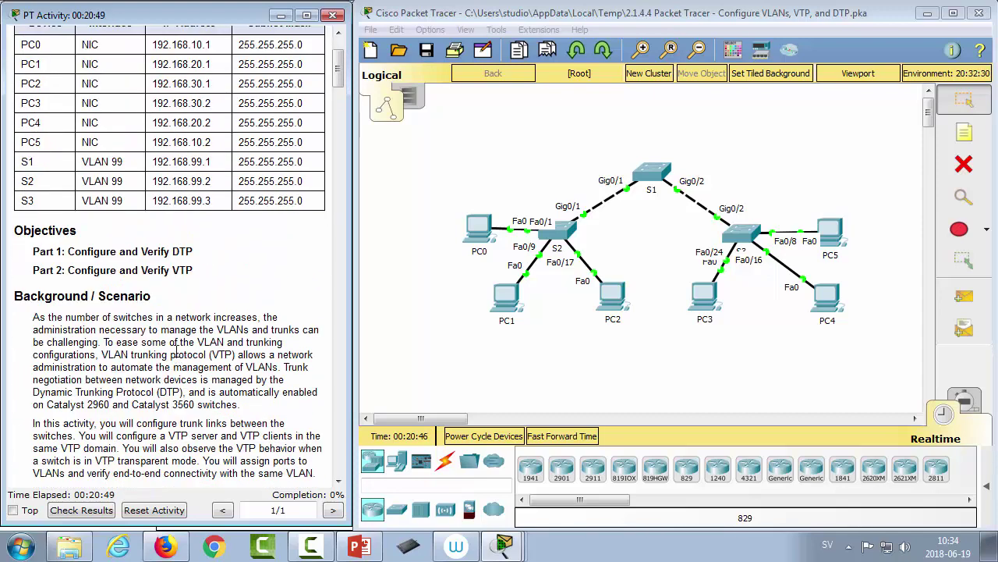
scroll(177, 353, up, 1)
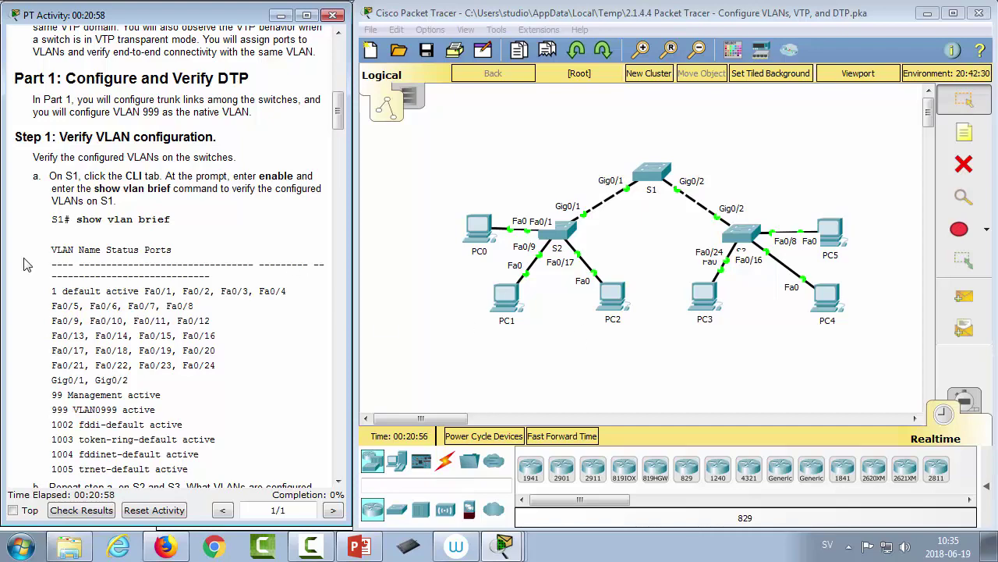
scroll(168, 260, down, 7)
scroll(168, 260, down, 15)
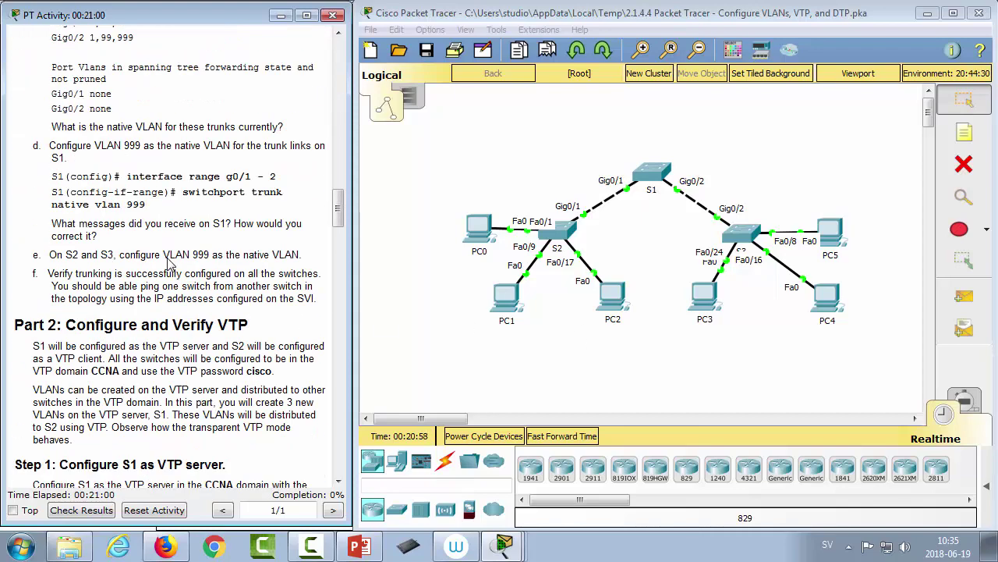
scroll(244, 322, down, 20)
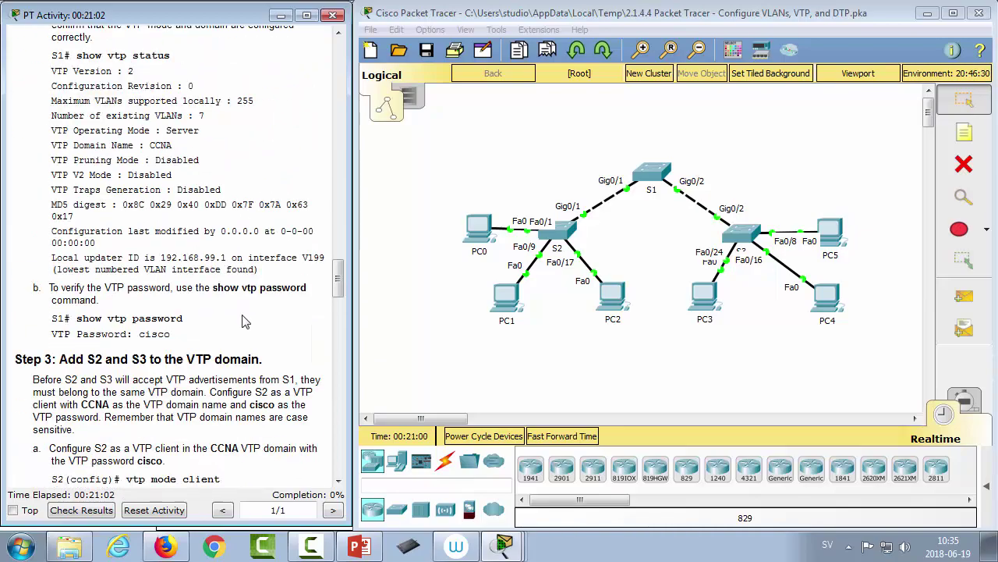
scroll(241, 322, down, 10)
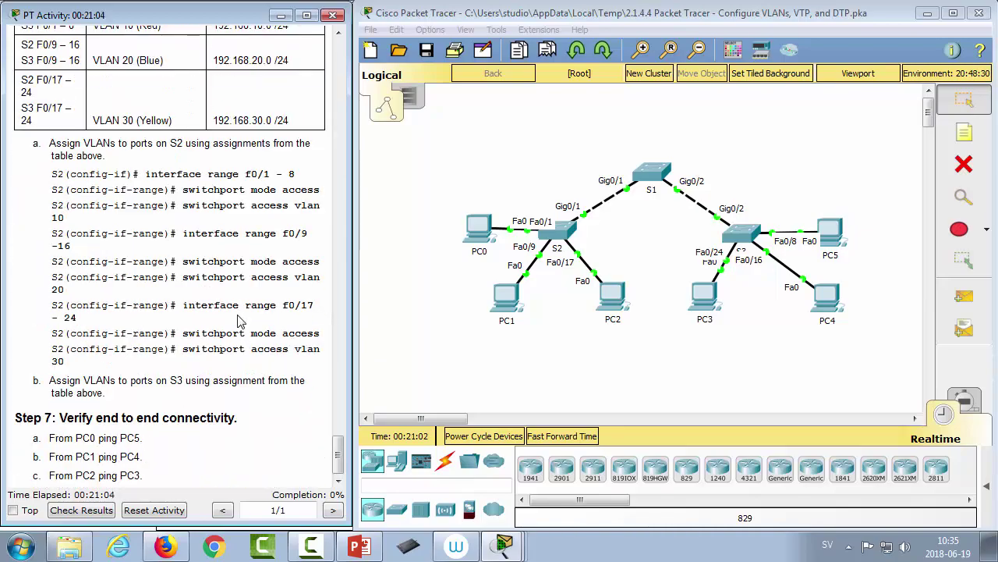
scroll(251, 353, up, 20)
scroll(251, 352, up, 20)
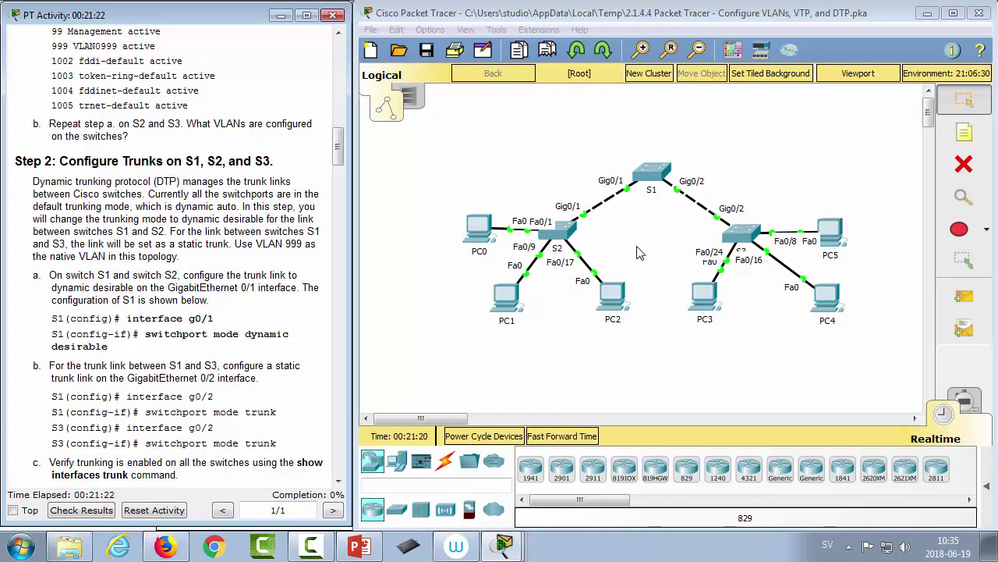
Step: Open switch S1's CLI console, then move and enlarge its window
click(651, 175)
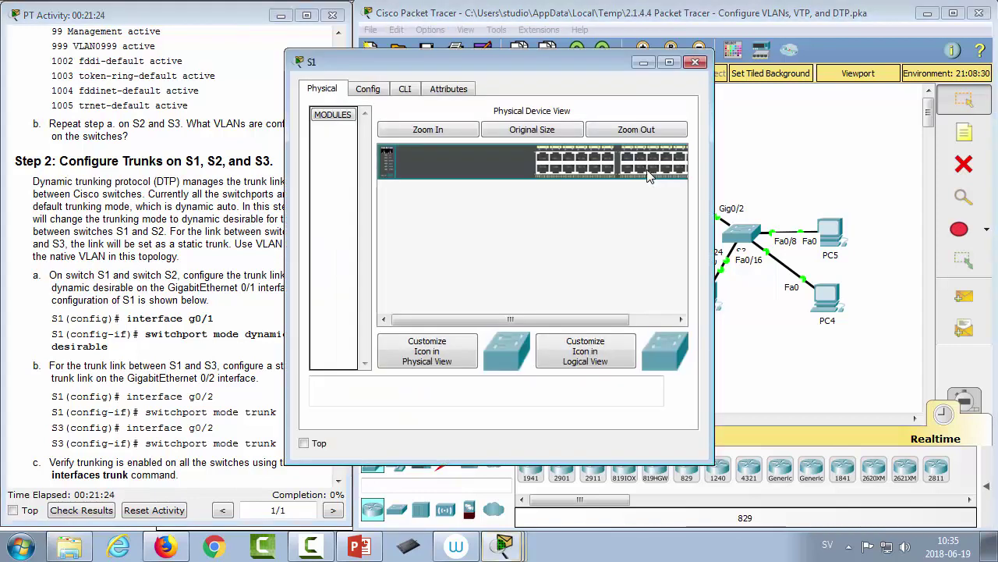
click(410, 90)
drag(598, 55, 672, 31)
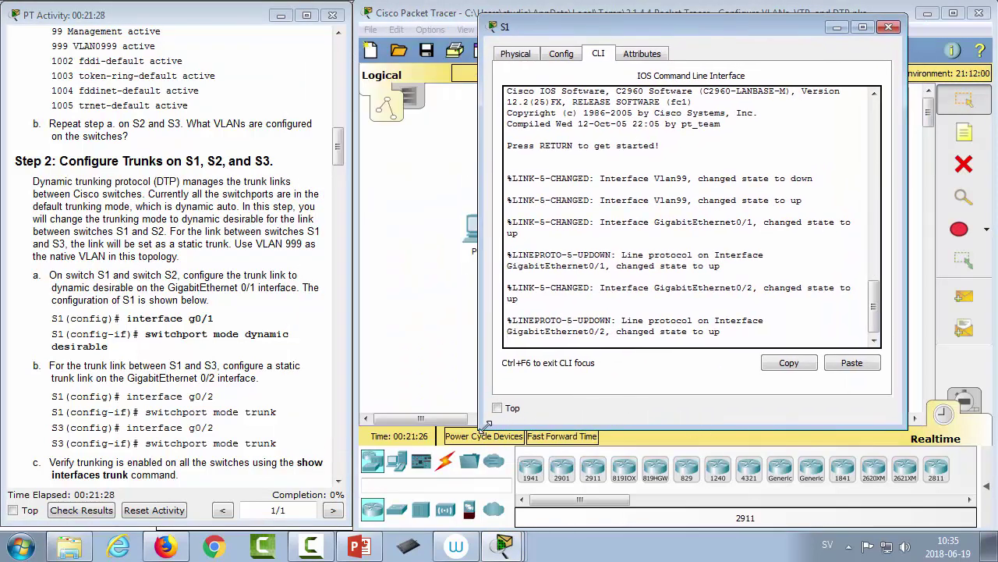
drag(490, 427, 386, 511)
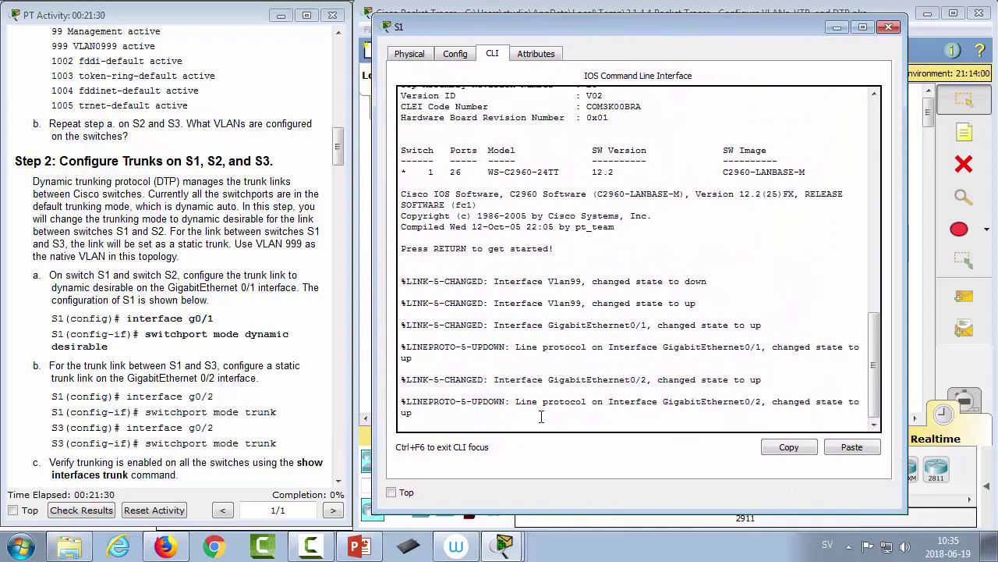
Step: On S1, enter privileged and global configuration mode and select interface GigabitEthernet0/1
key(Return)
text(en)
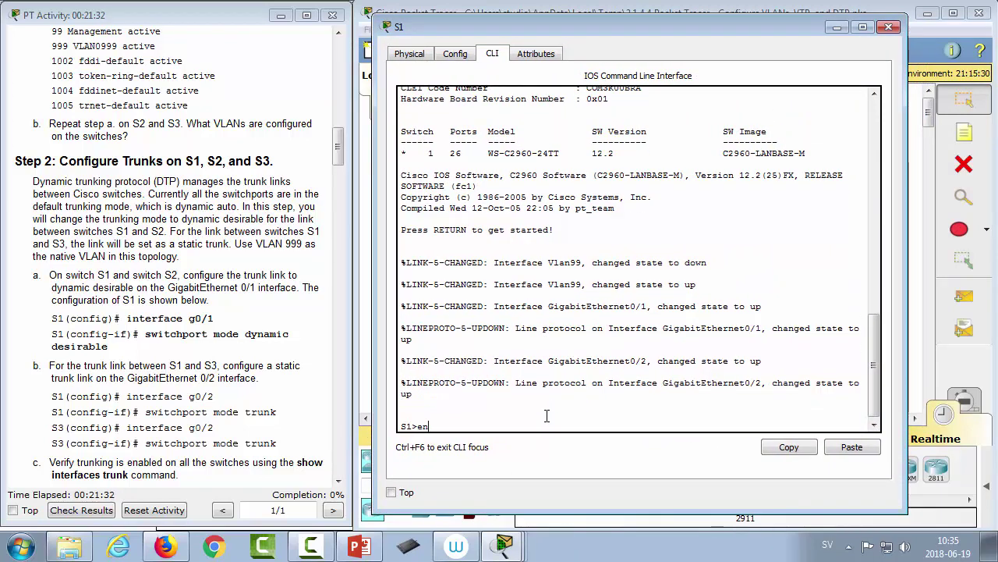
text(a)
key(Return)
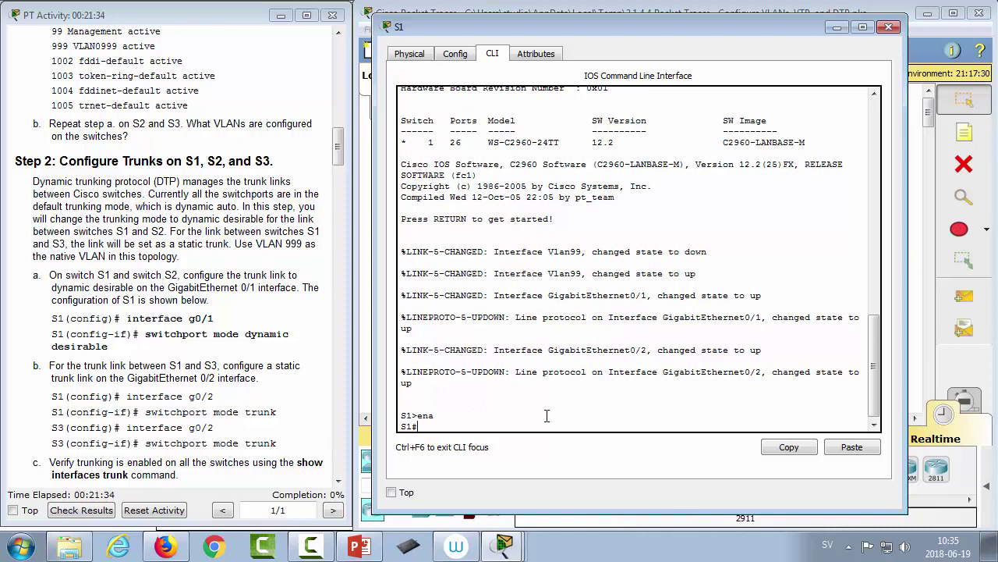
text(conf t)
key(Return)
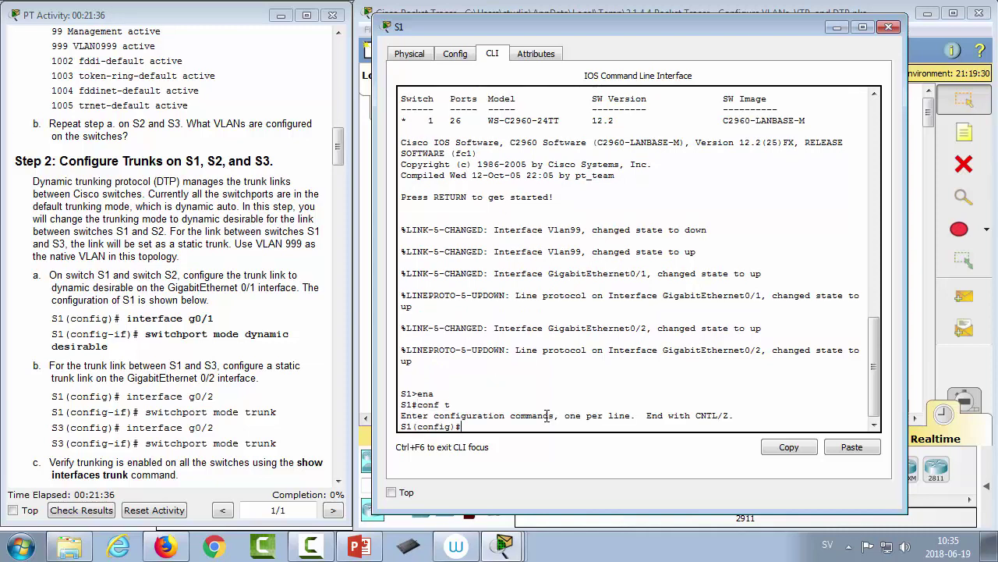
text(inter)
key(Tab)
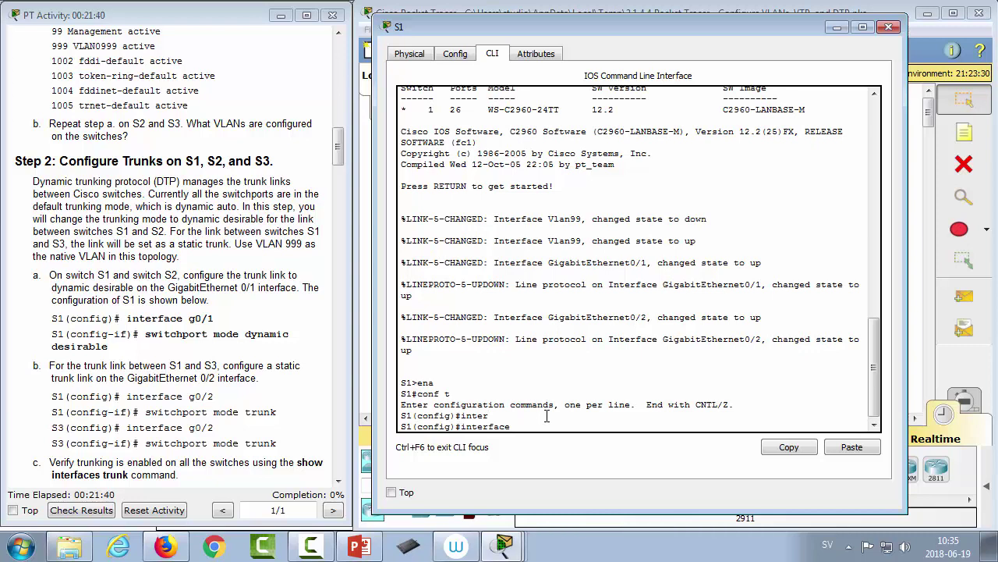
text(g)
text(0/1)
key(Return)
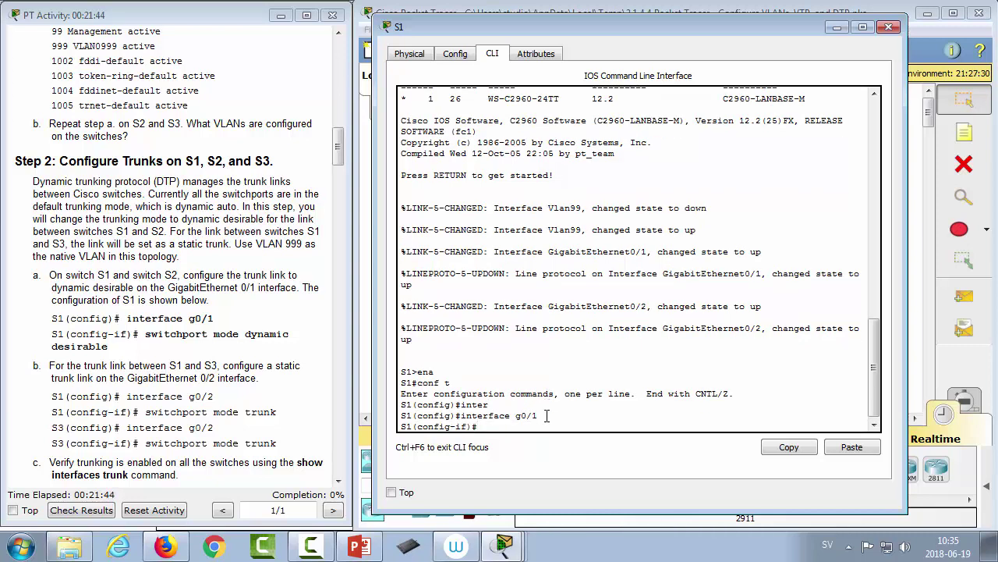
Step: Set Gig0/1 to switchport mode dynamic desirable and close S1's window
text(sw)
key(Tab)
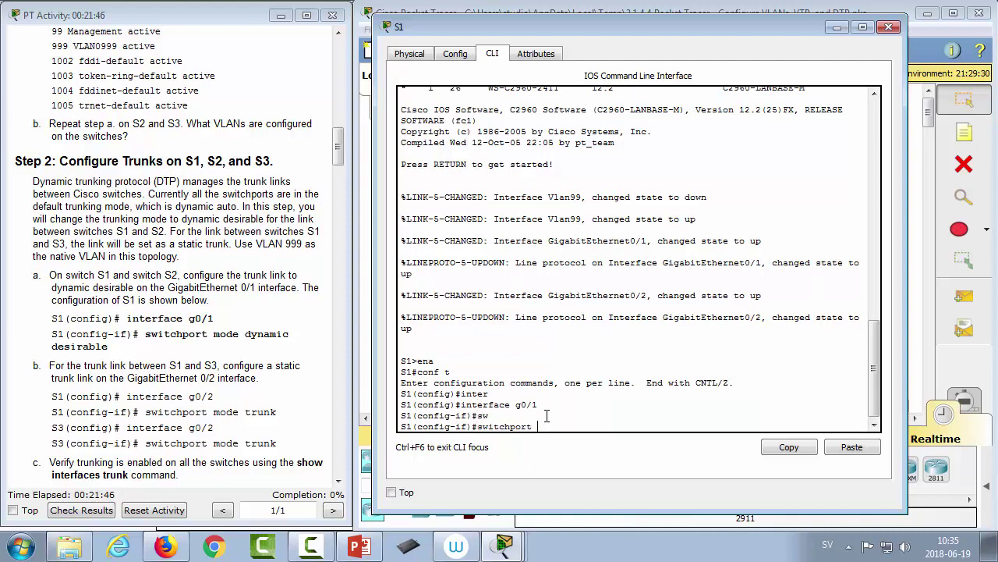
text(mode ?)
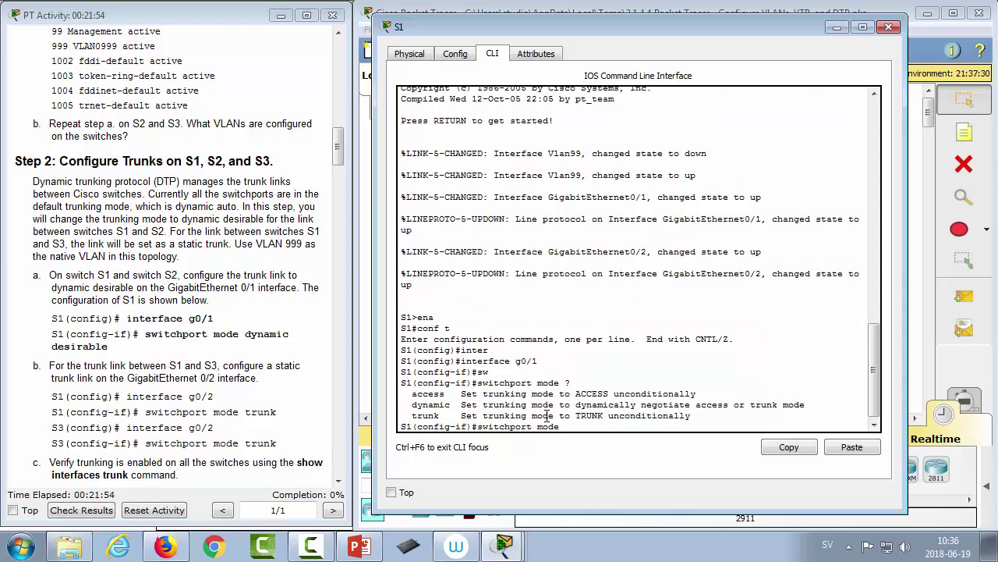
text(dy)
key(Tab)
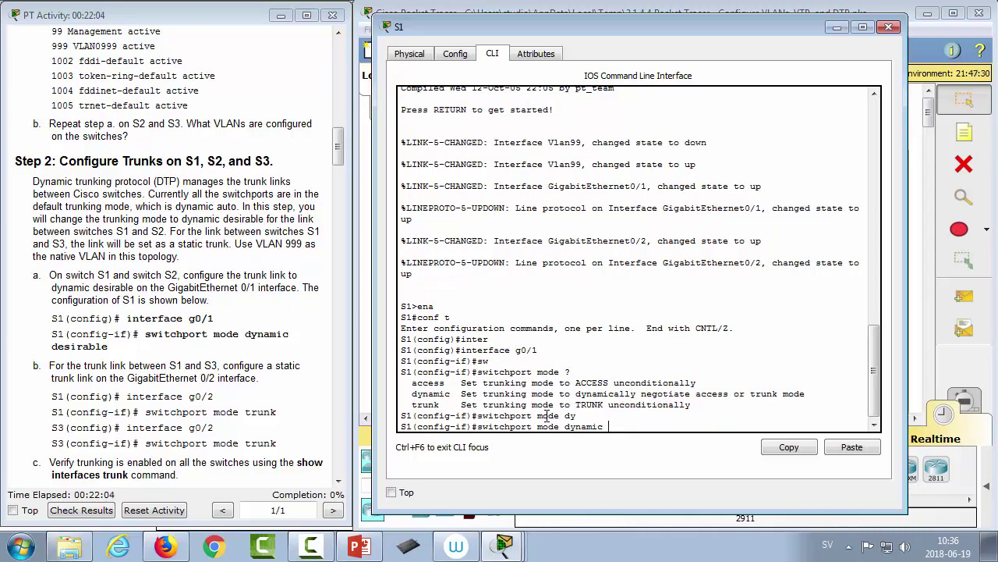
text(de)
key(Tab)
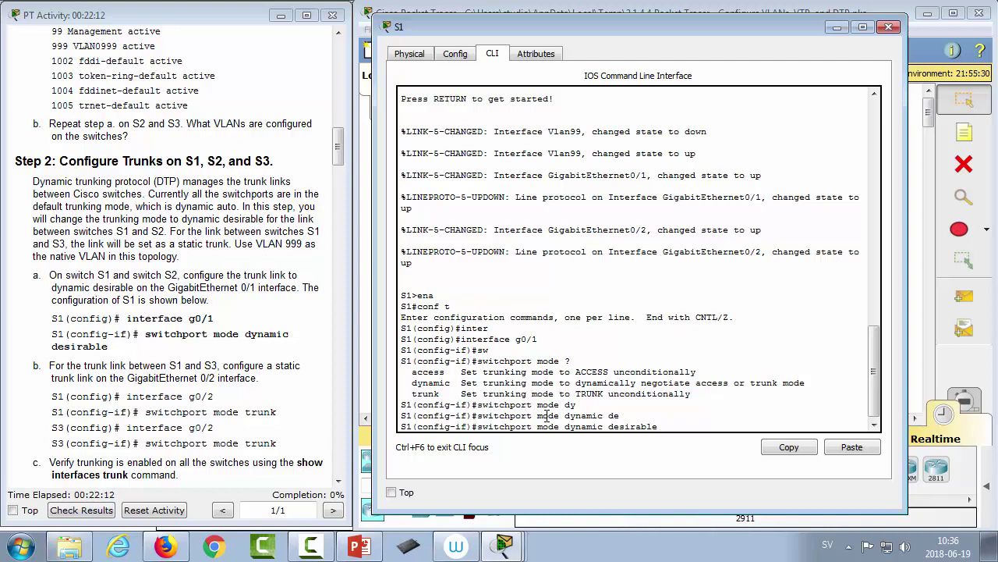
key(Return)
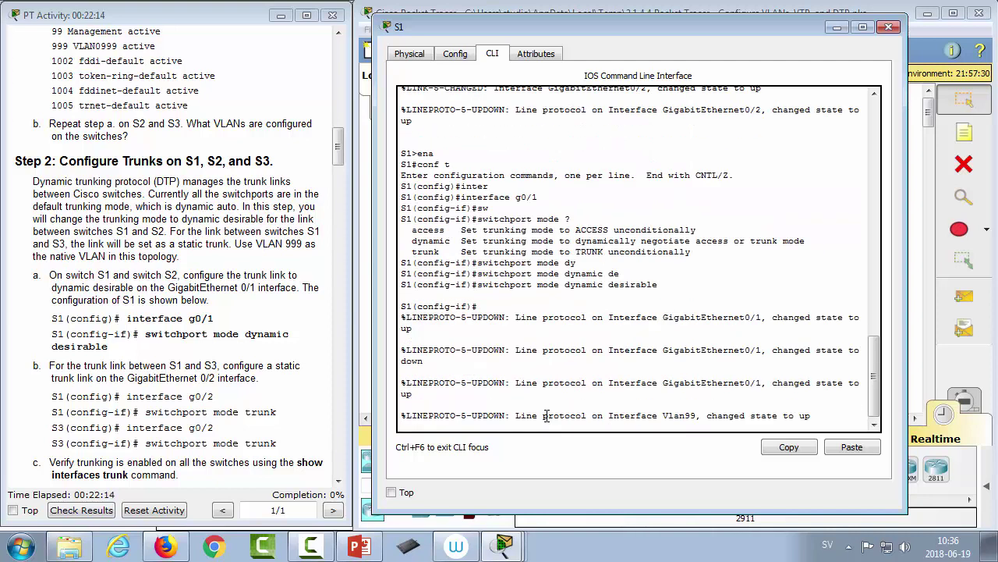
key(Return)
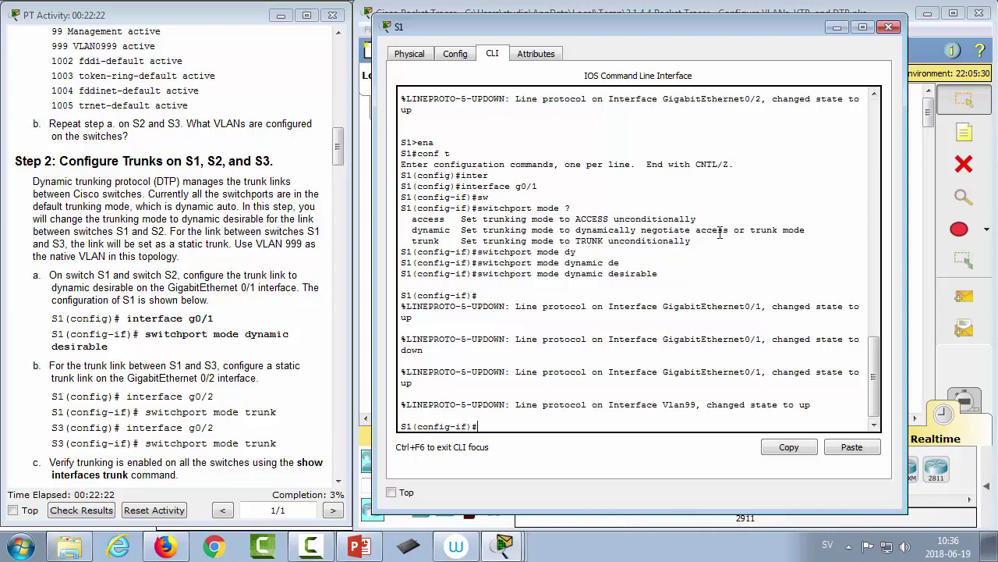
click(897, 28)
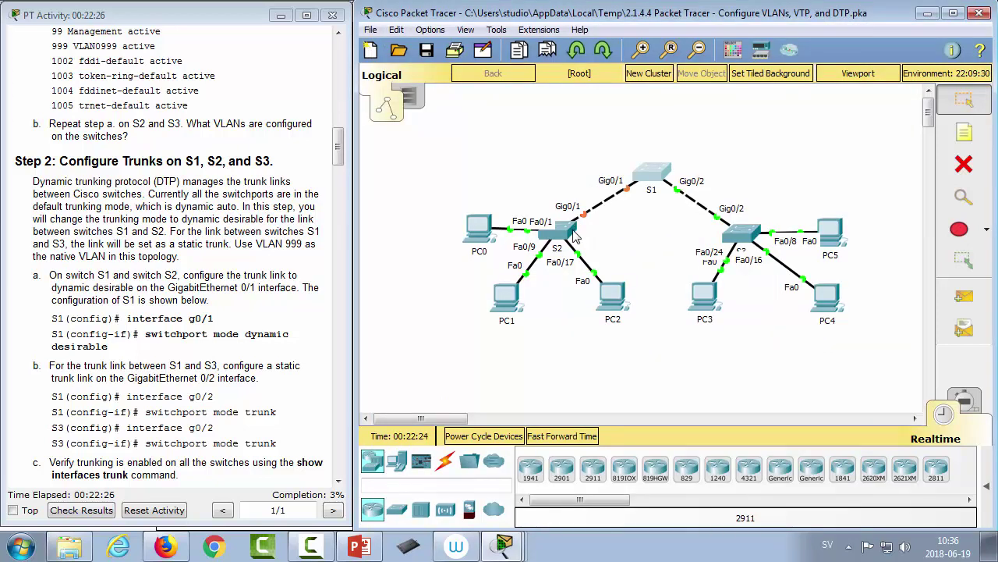
Step: Open S2's CLI, enter global configuration mode and select interface GigabitEthernet0/1
click(577, 234)
click(407, 90)
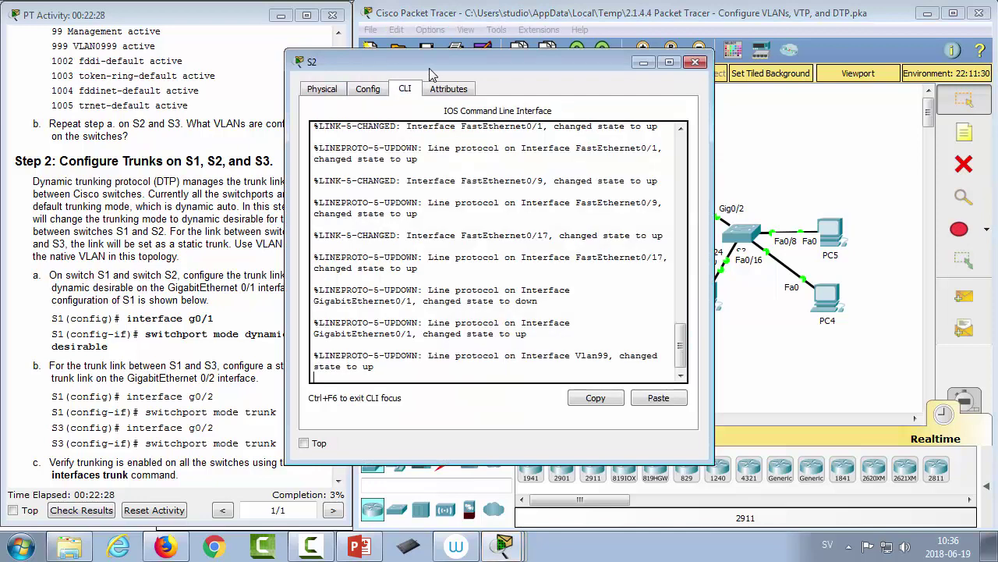
key(Return)
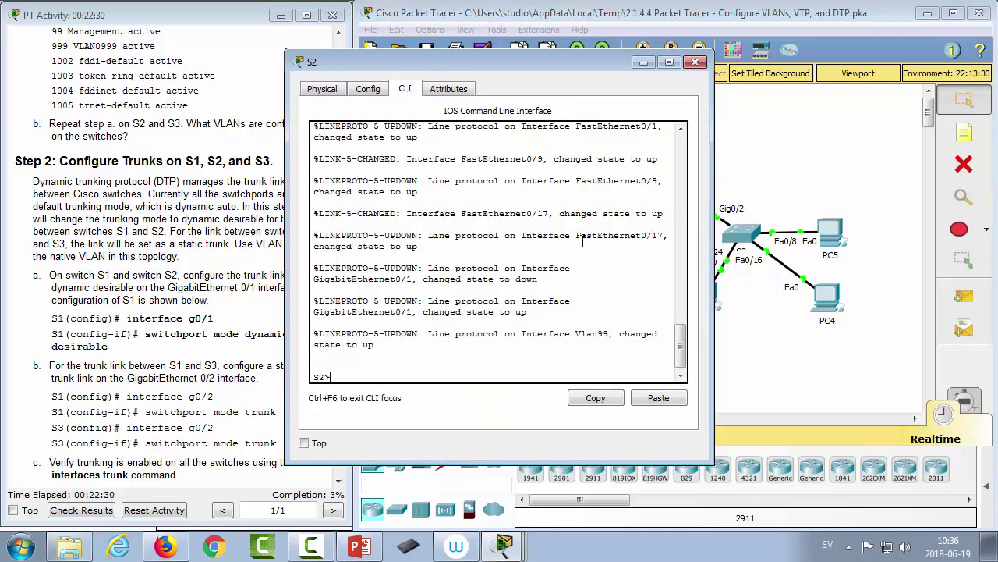
text(ena)
key(Return)
text(conf )
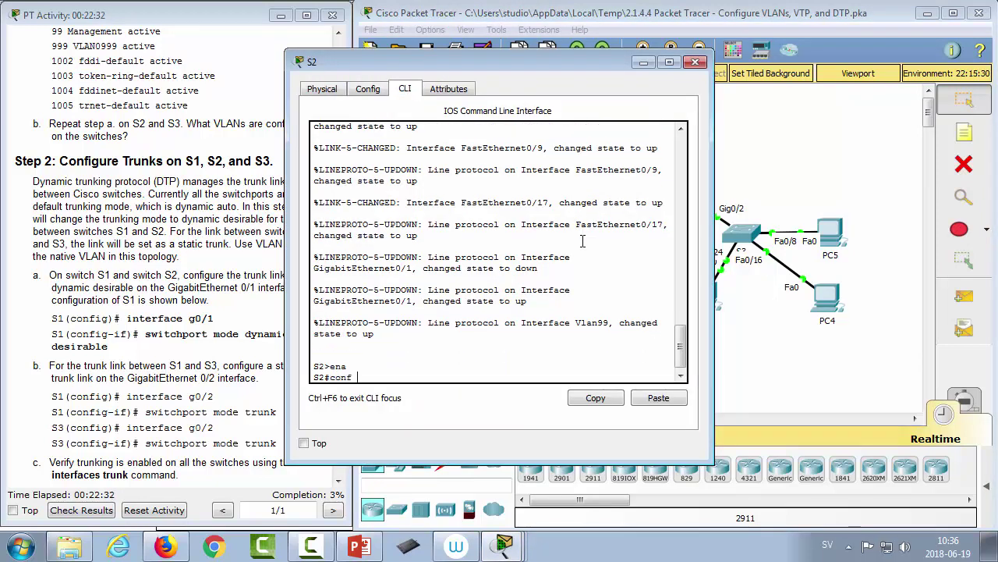
text(t)
key(Return)
text(inter g)
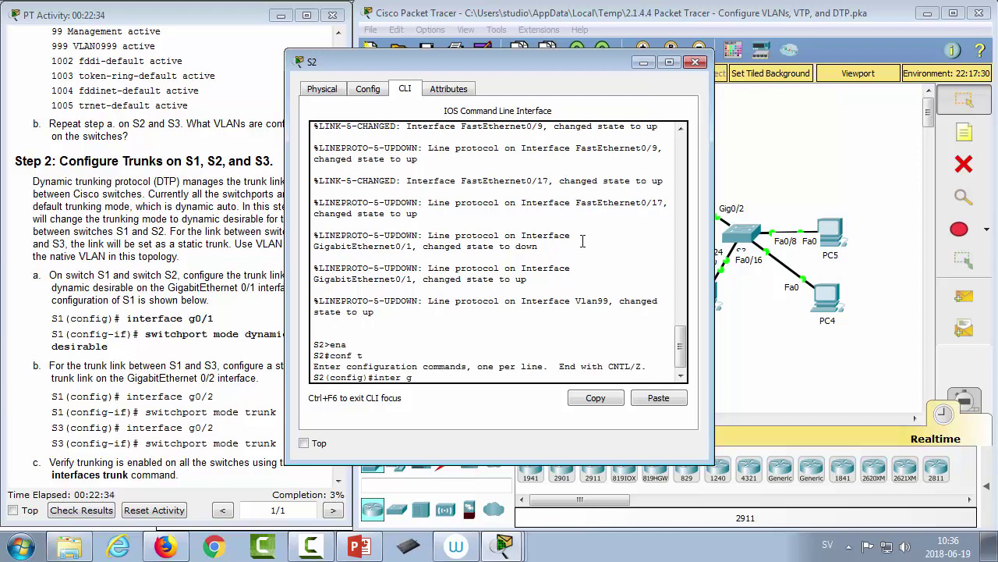
text(0*/)
key(BackSpace)
key(BackSpace)
text(/1)
key(Return)
Step: Apply switchport mode dynamic desirable to S2's Gig0/1
text(swi)
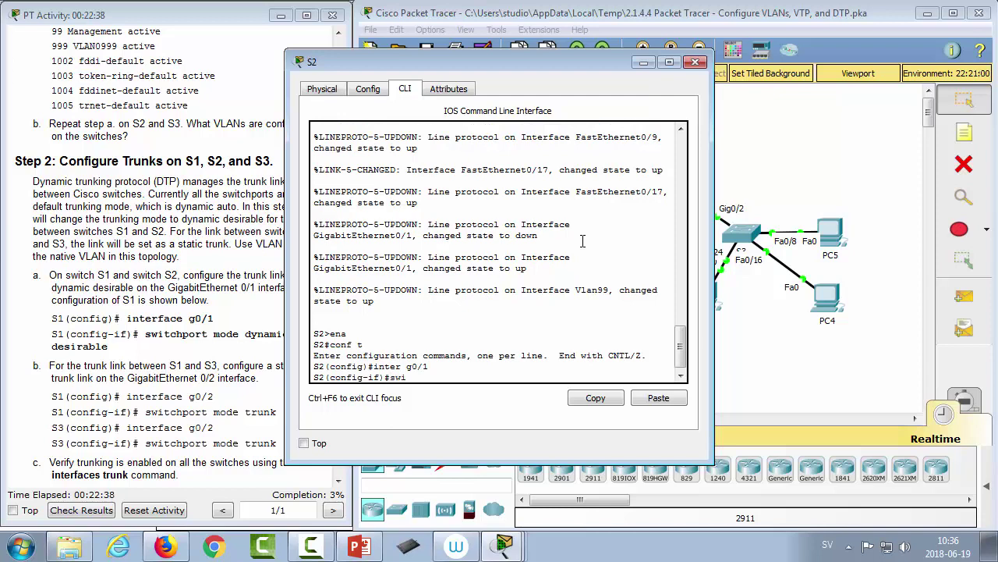
text( mode dy)
key(Tab)
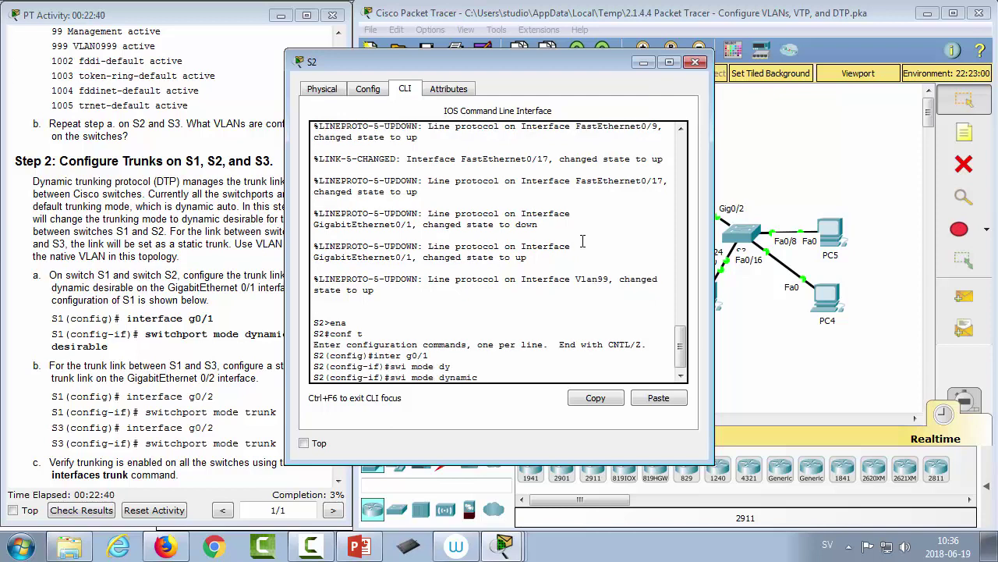
text(de)
key(Tab)
key(Return)
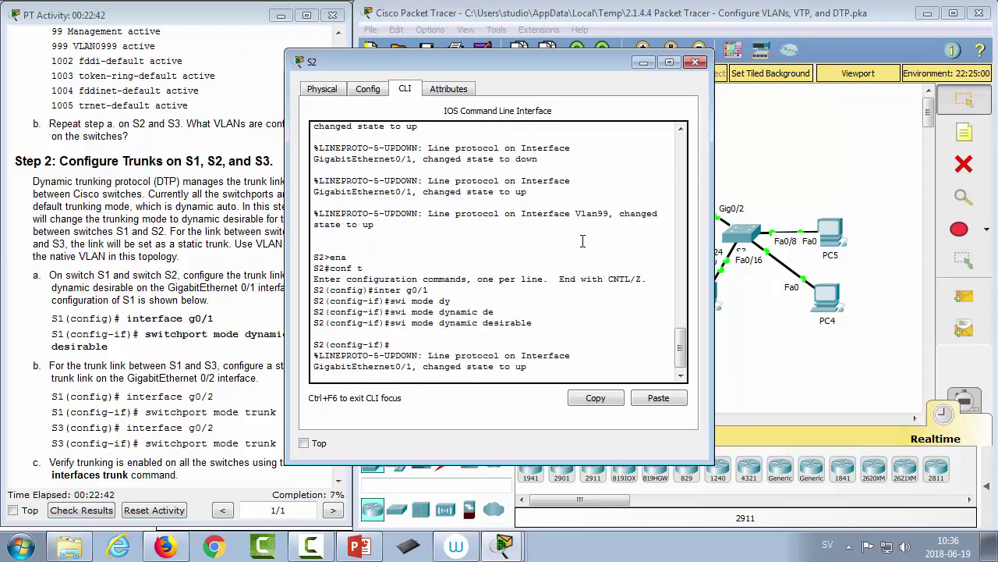
key(Return)
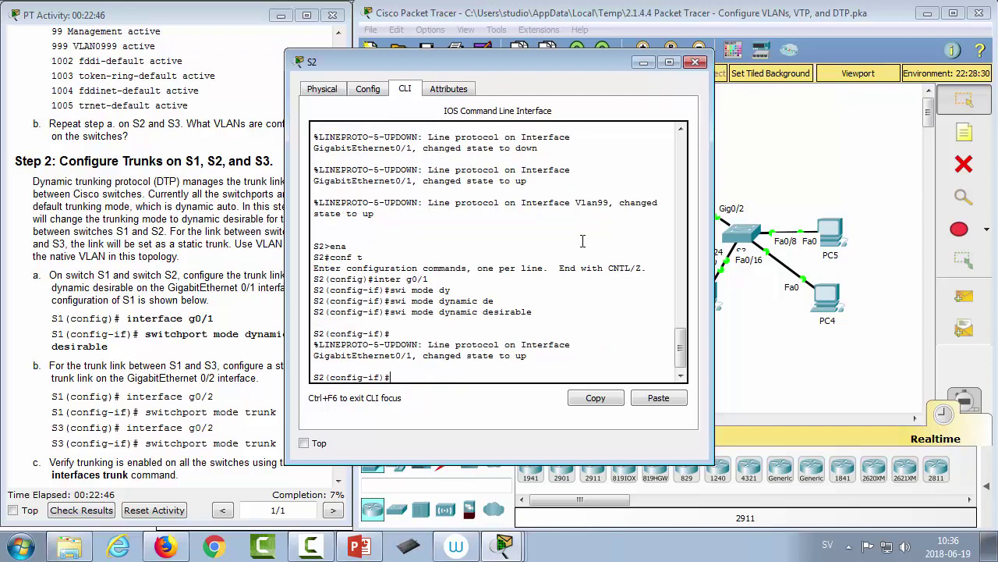
Step: Display Gig0/1's interface details with 'do show inter gig0/1'
text(do)
key(BackSpace)
key(BackSpace)
text(do show inter gig0/1)
key(Return)
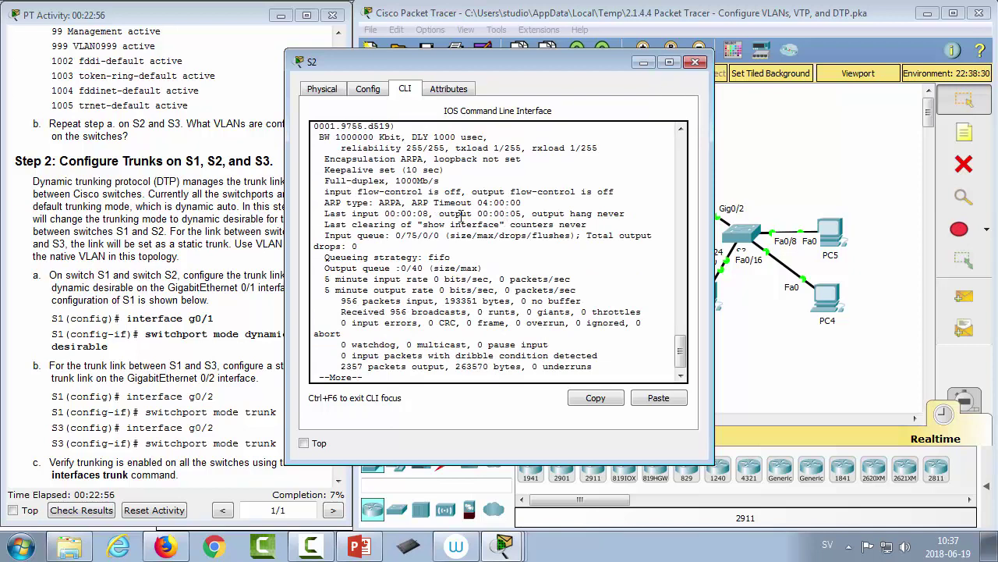
key(space)
Step: List S2's trunking interfaces with 'do show inter trunk'
key(Up)
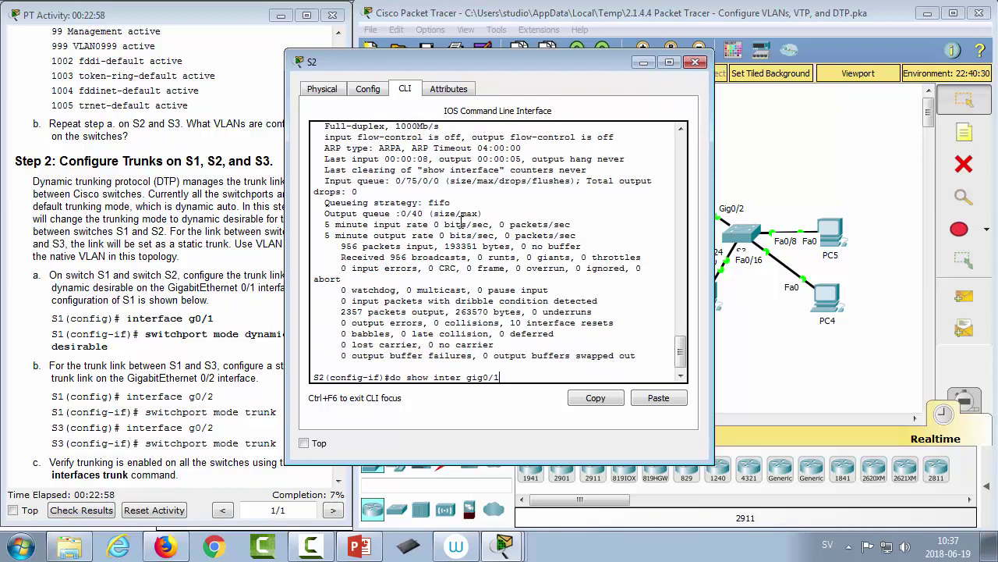
key(BackSpace)
key(BackSpace)
key(BackSpace)
key(BackSpace)
key(BackSpace)
key(BackSpace)
text(trunk)
key(Return)
scroll(414, 257, up, 3)
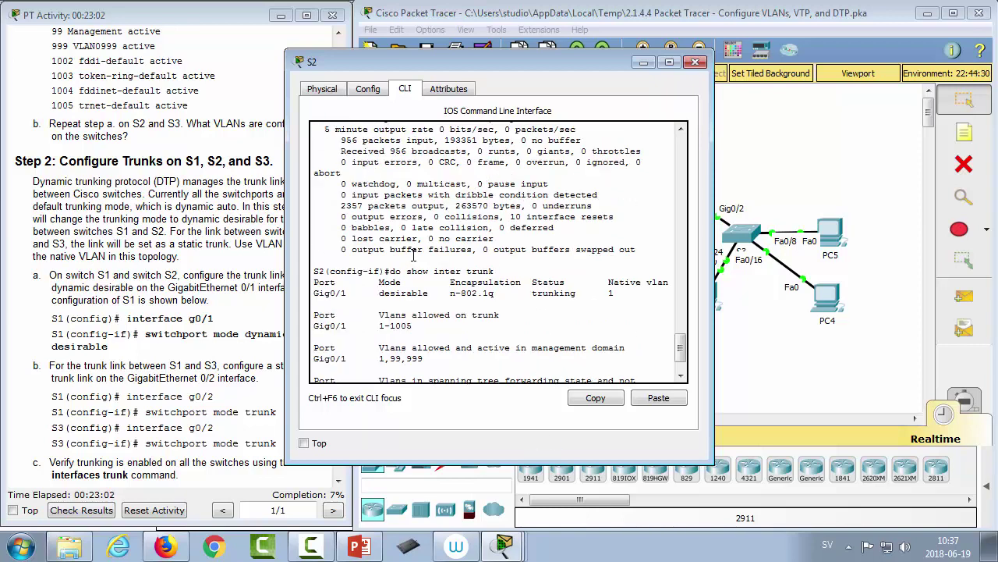
scroll(413, 254, up, 3)
scroll(429, 273, down, 6)
key(Up)
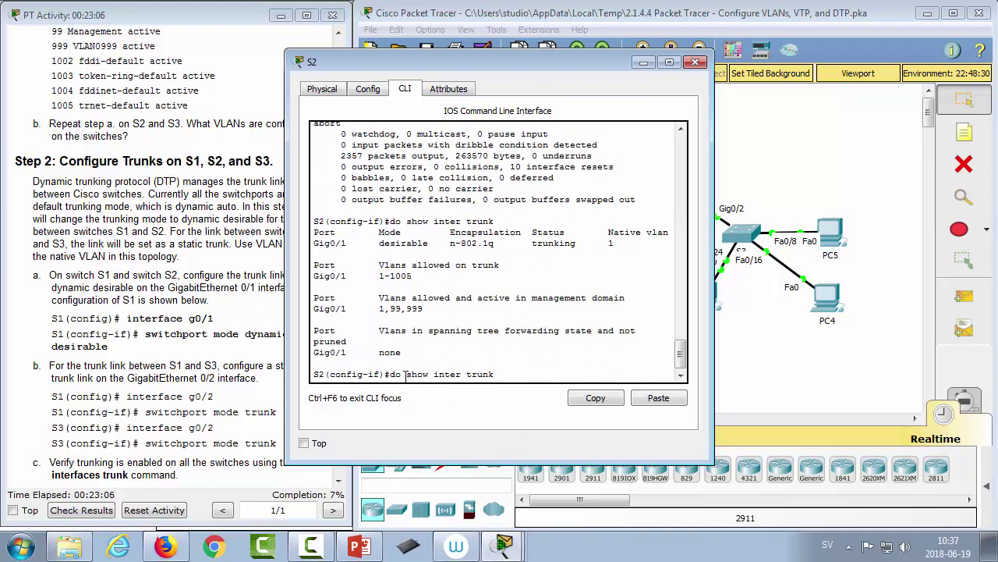
Step: Highlight the Gig0/1 trunking row in the output, then close S2's window
drag(407, 375, 434, 390)
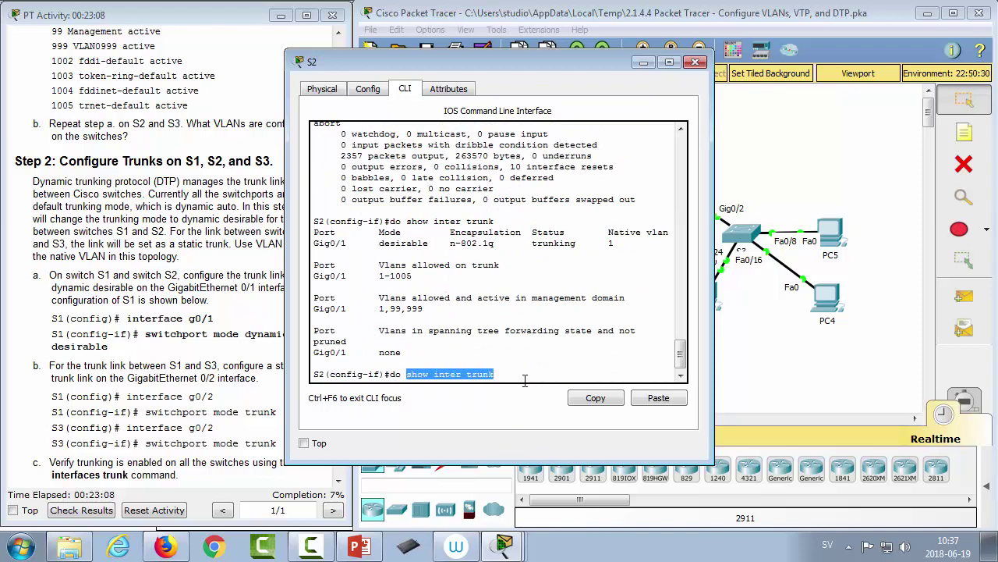
click(375, 372)
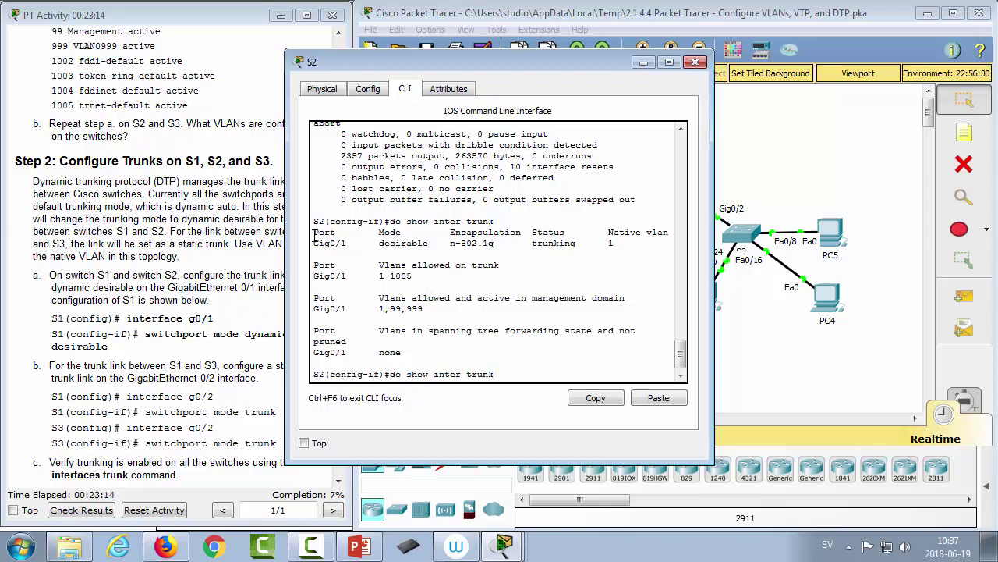
drag(314, 236, 614, 245)
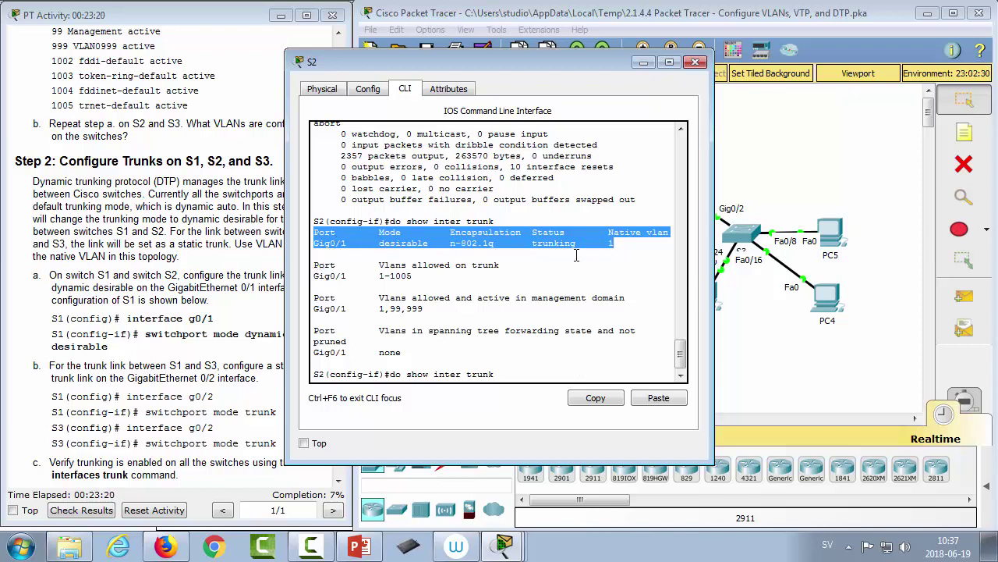
click(550, 246)
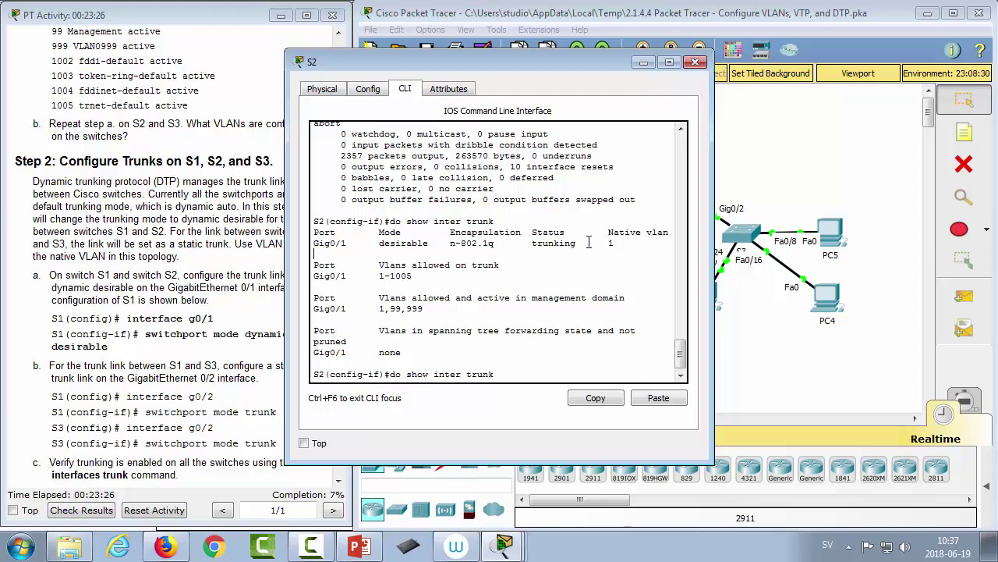
click(695, 62)
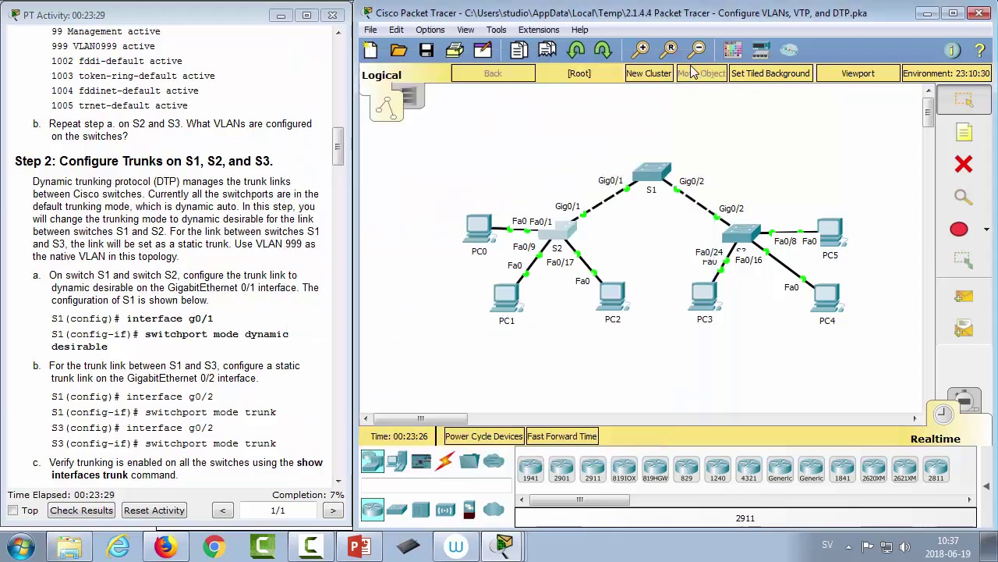
Step: Check the activity instructions and reopen S1's command line
click(94, 392)
scroll(126, 371, down, 1)
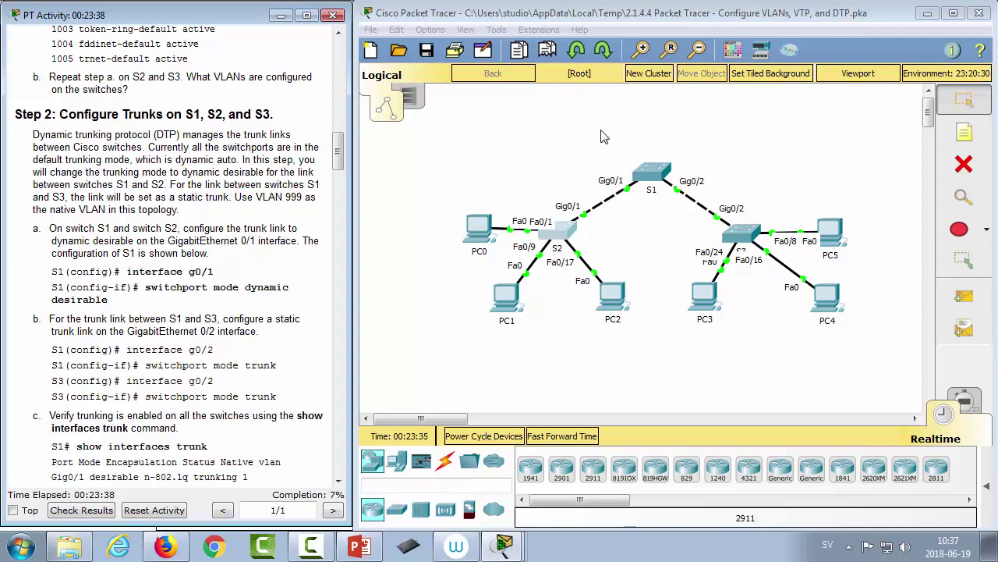
click(652, 169)
key(Return)
key(Return)
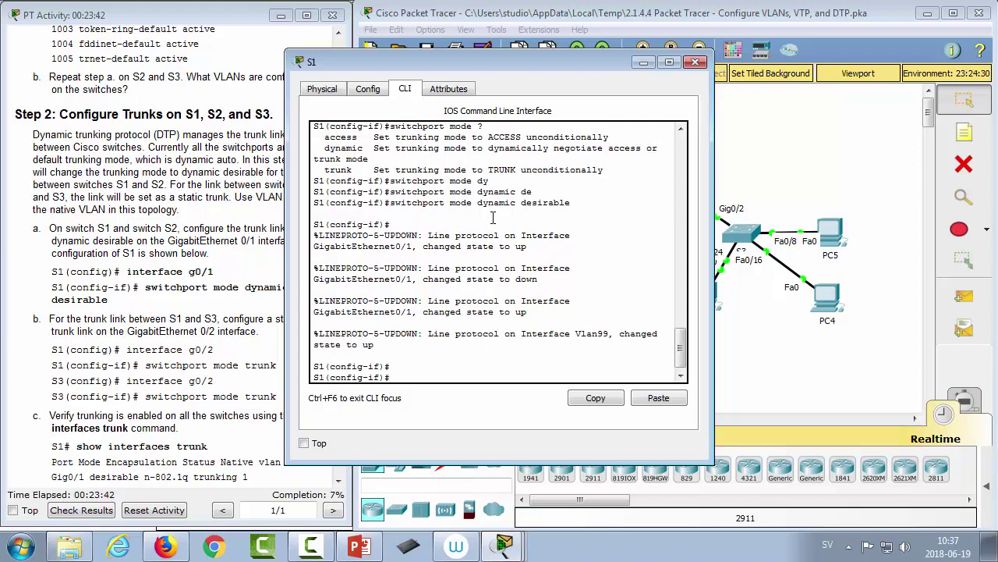
Step: Make S1's Gig0/2 a static trunk with 'switchport mode trunk', then close the window
text(interface g0/1)
key(Return)
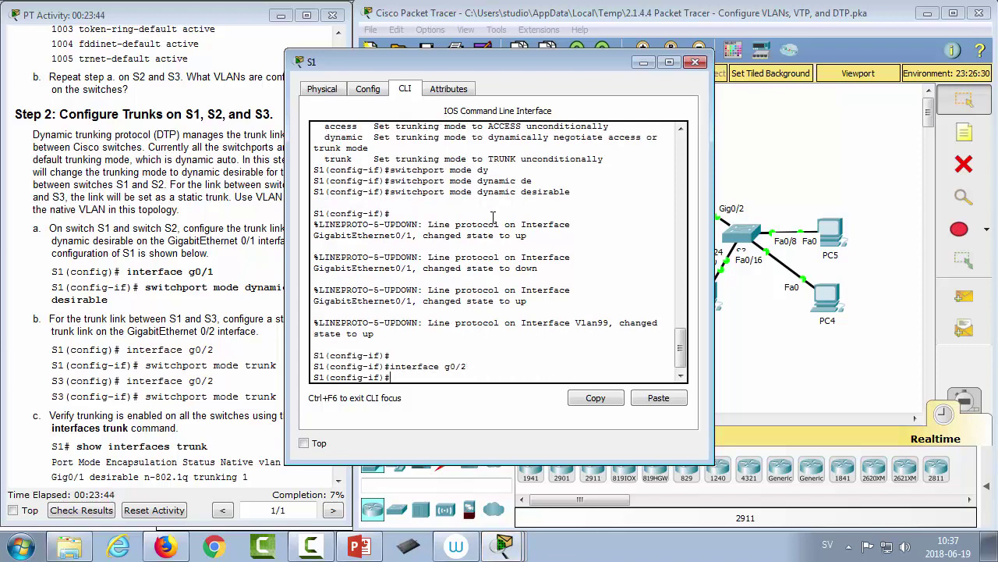
text(swi mode trunk)
key(Return)
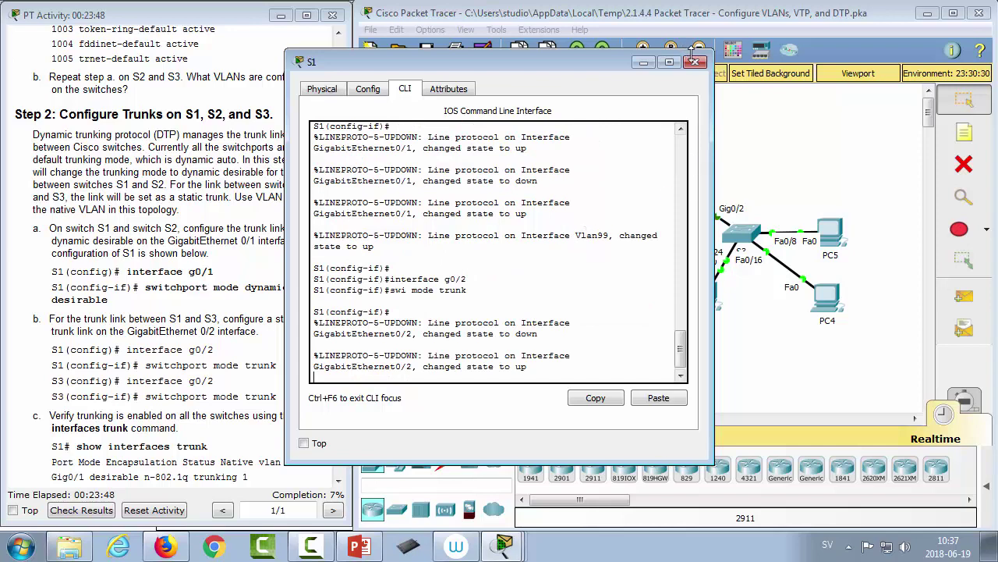
click(695, 61)
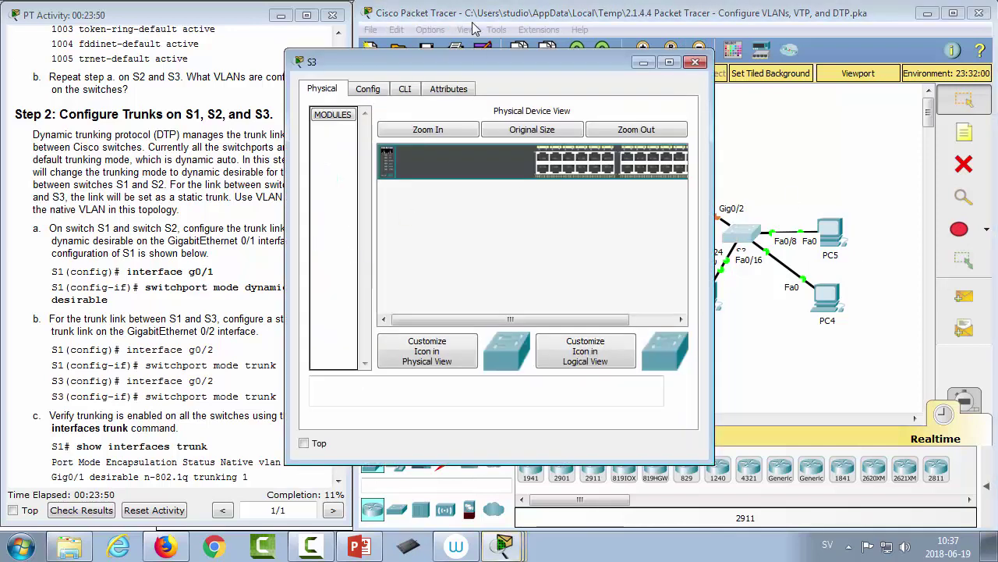
Step: In S3's CLI, set interface gig0/2 to switchport mode trunk
click(404, 89)
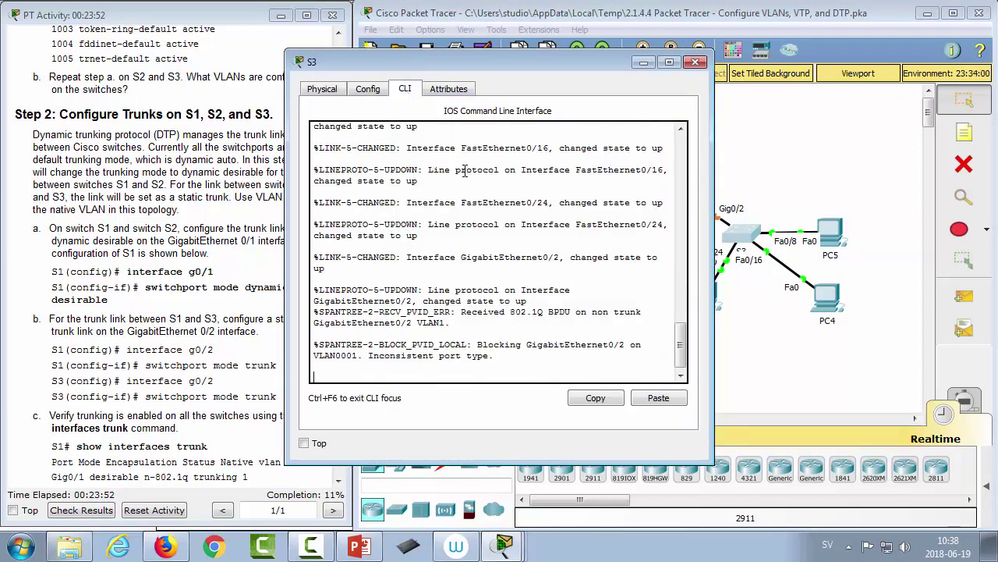
key(Return)
text(ena)
key(Return)
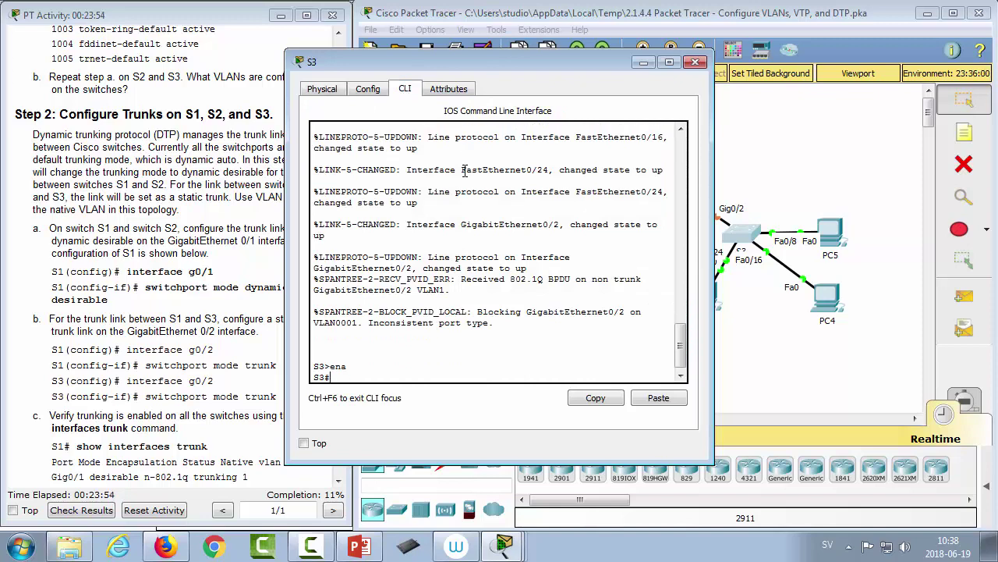
text(conf t)
key(Return)
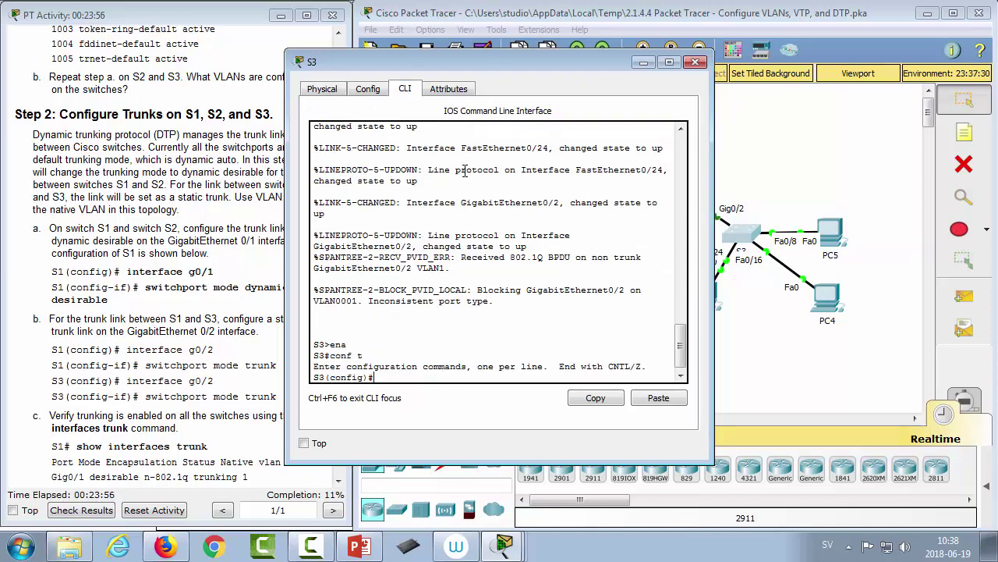
text(inter gig0/2)
key(Return)
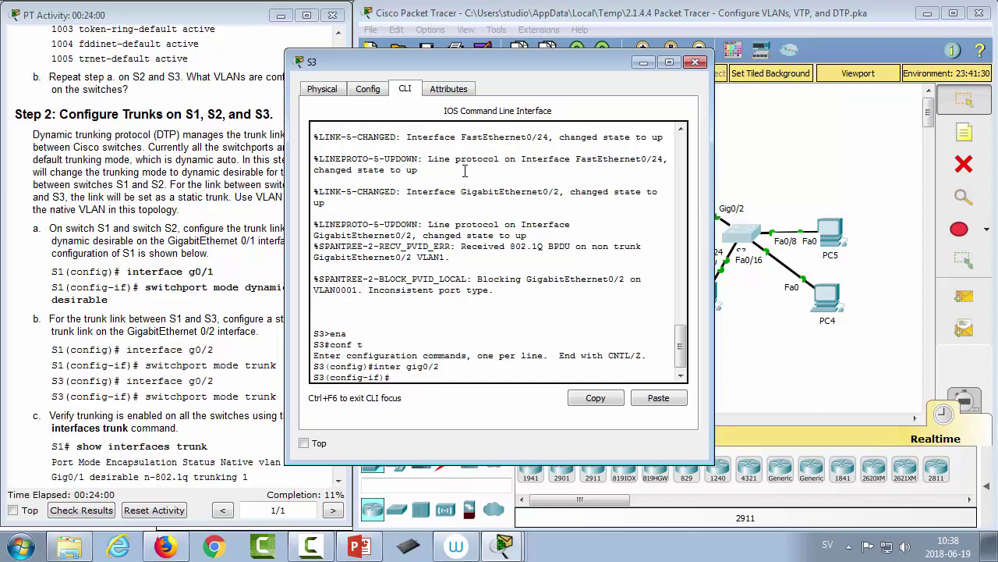
text(swi mode trunk)
key(Return)
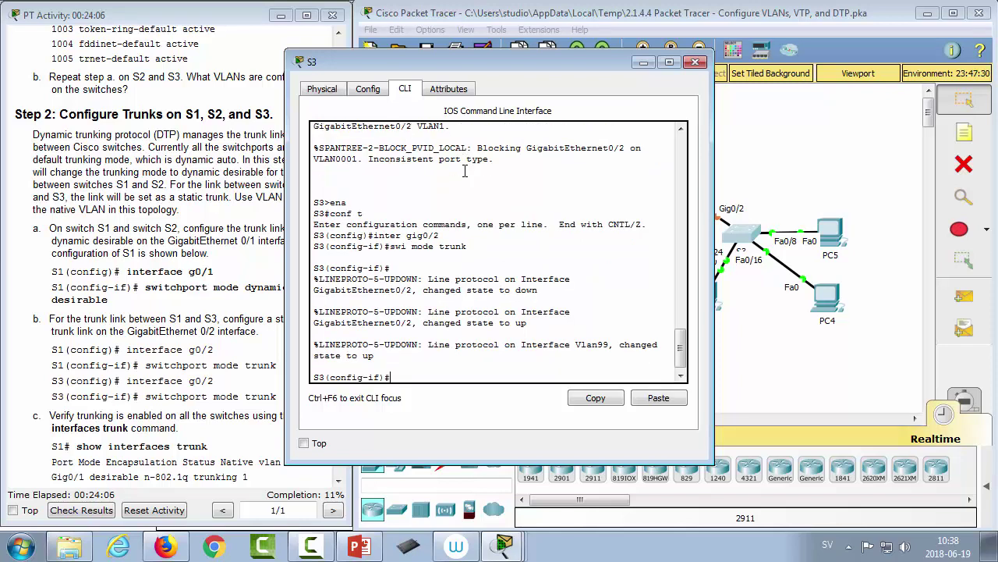
Step: Run 'do show inter trunk' and confirm Gig0/2 is trunking with native VLAN 1
text(do show inter trunk)
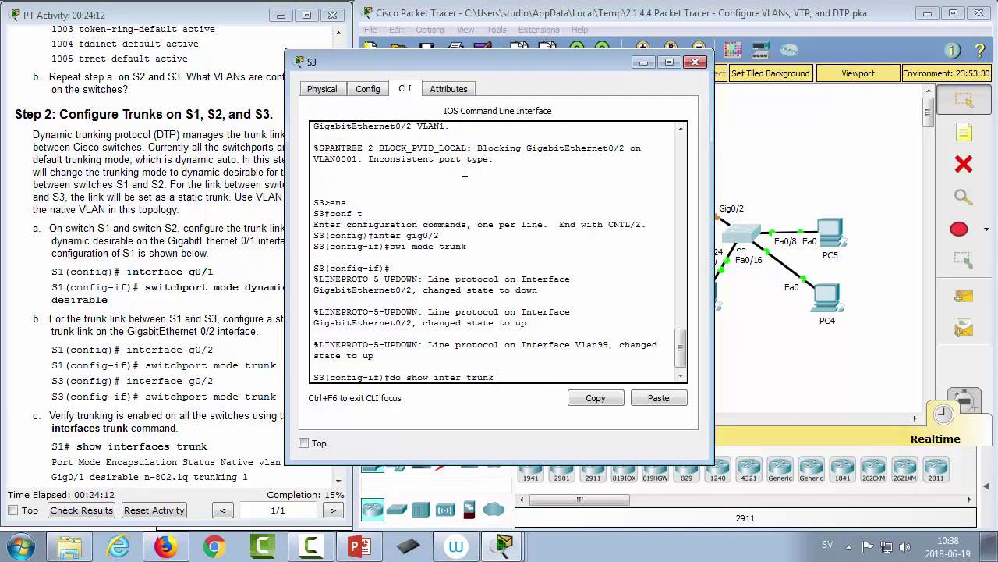
key(Return)
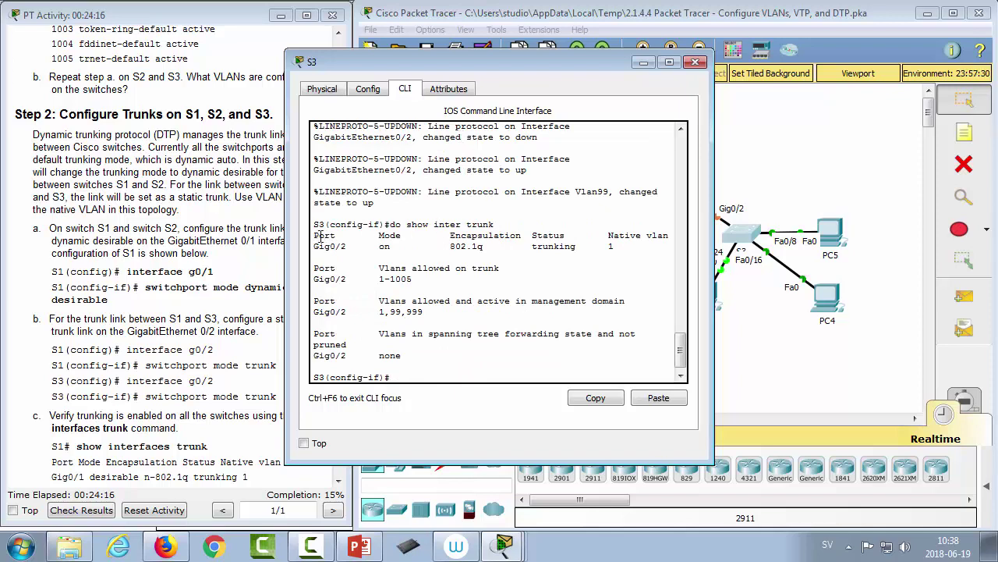
drag(320, 236, 646, 251)
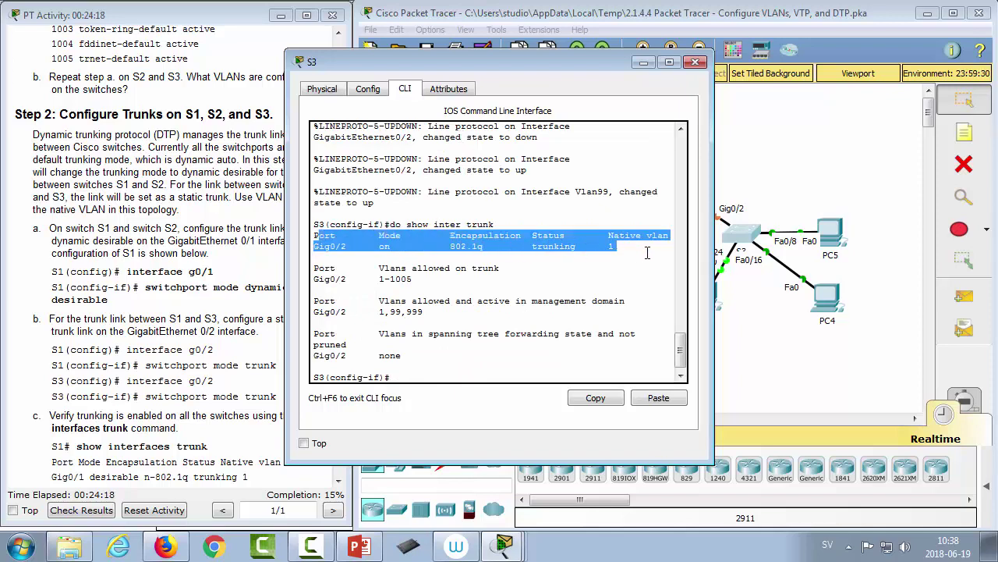
click(488, 248)
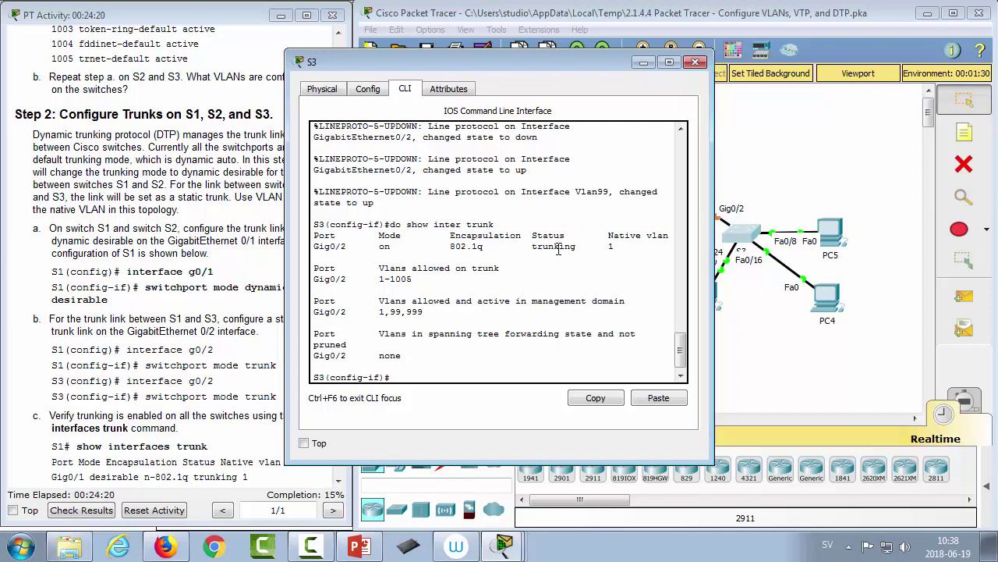
click(695, 62)
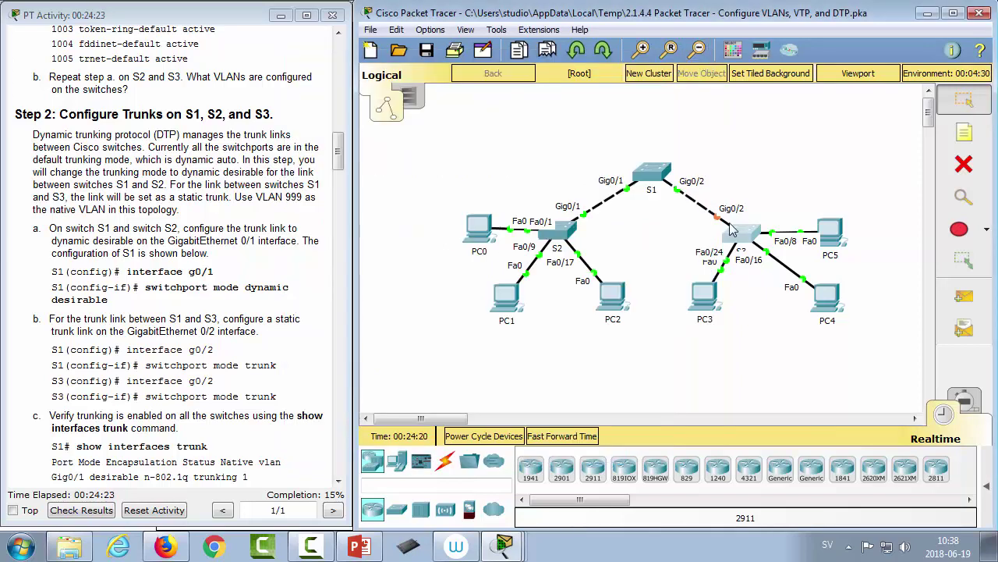
click(234, 394)
scroll(228, 359, down, 2)
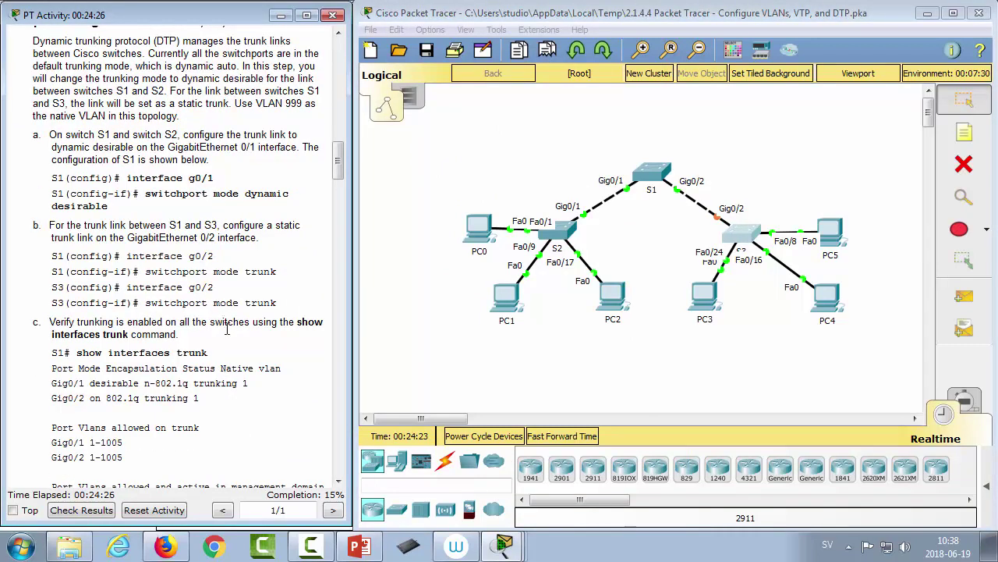
scroll(218, 320, down, 5)
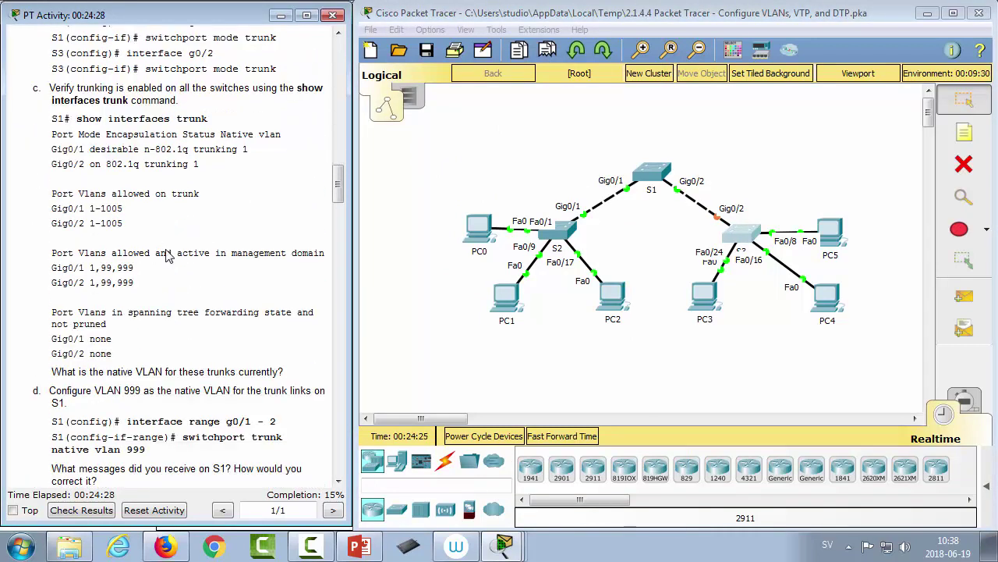
scroll(226, 304, down, 1)
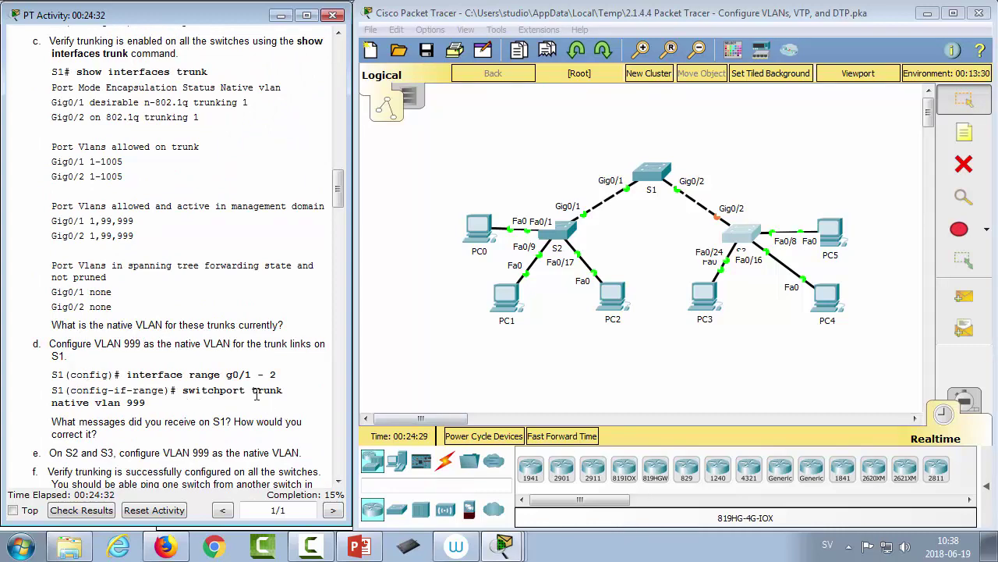
scroll(256, 394, down, 2)
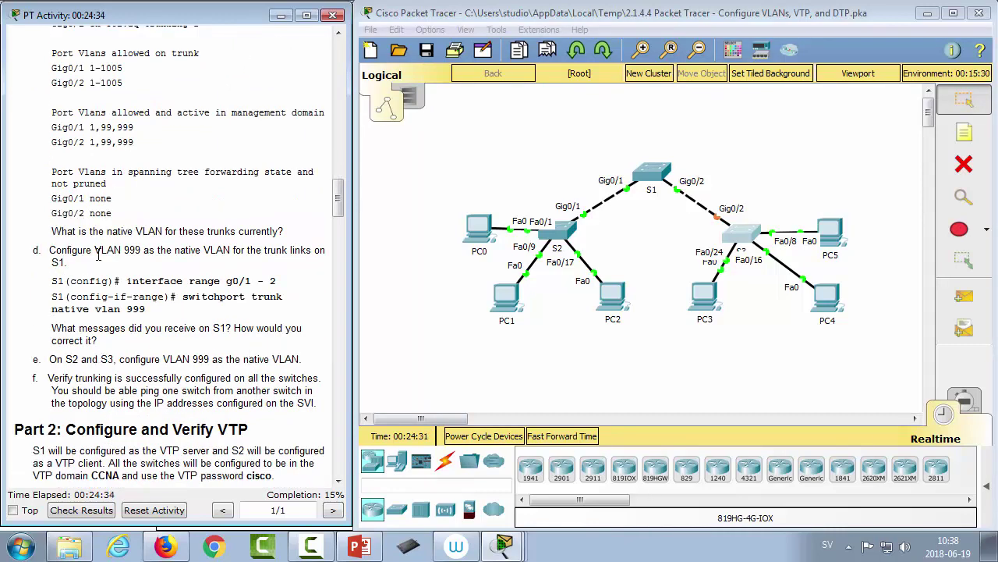
drag(159, 250, 179, 250)
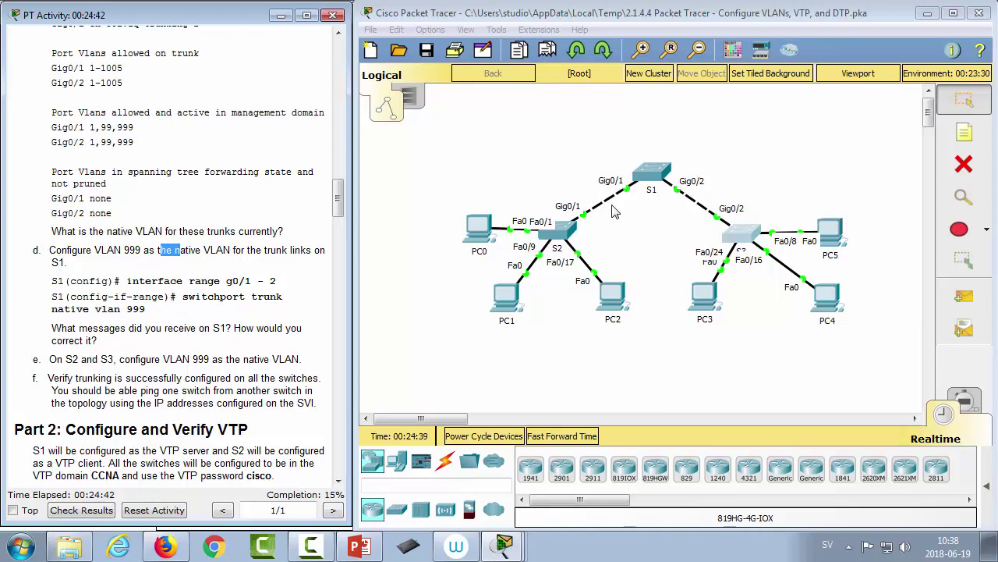
Step: In S1's console, exit interface mode and select the interface range g0/1-2
click(652, 173)
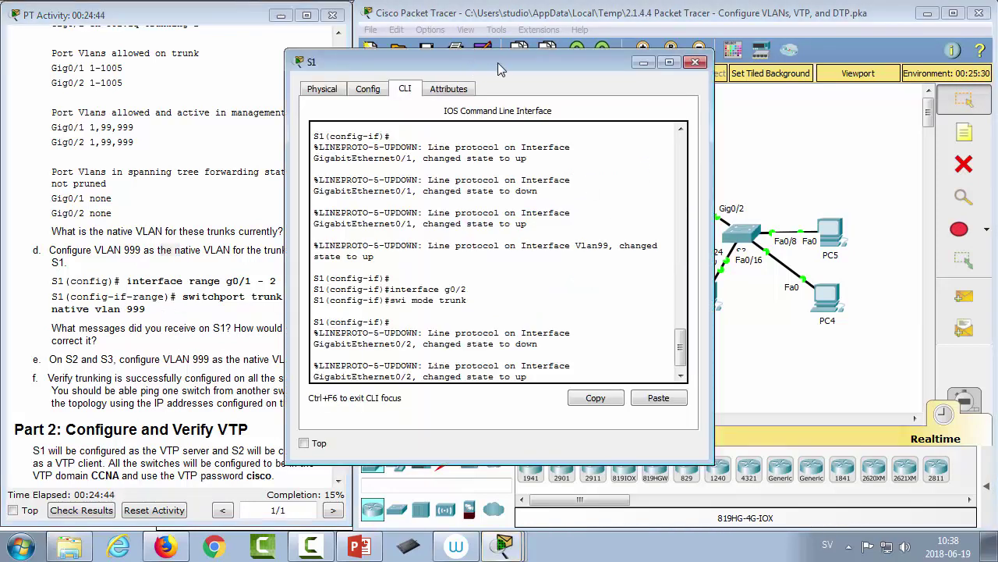
drag(500, 68, 723, 21)
key(Return)
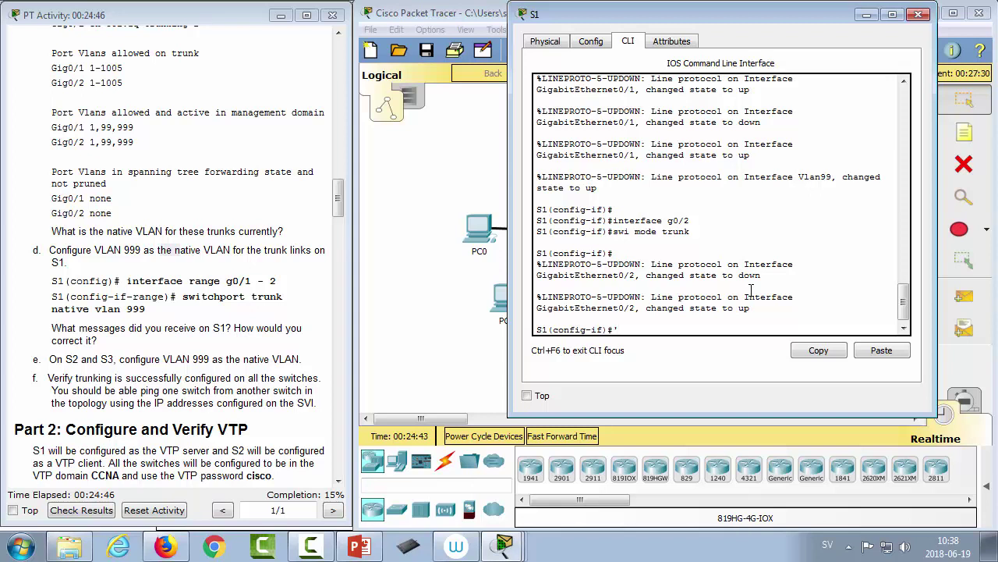
text(exit)
key(Return)
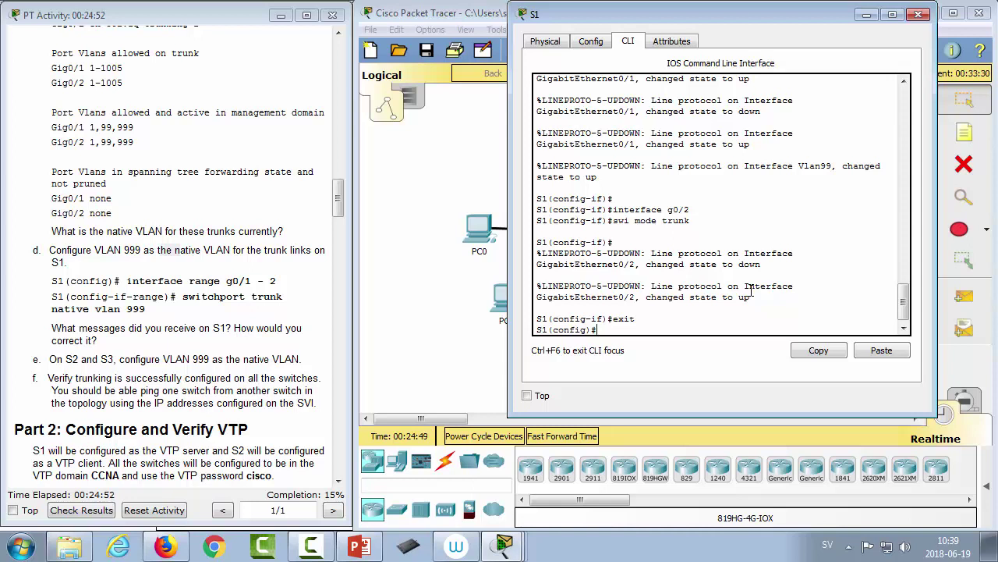
text(inter)
key(Tab)
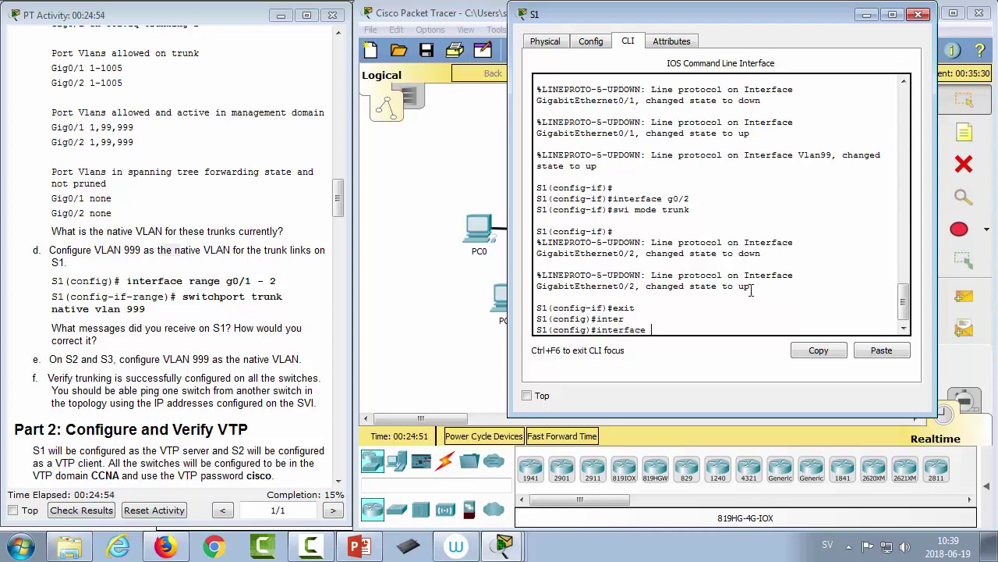
text(gig)
key(Tab)
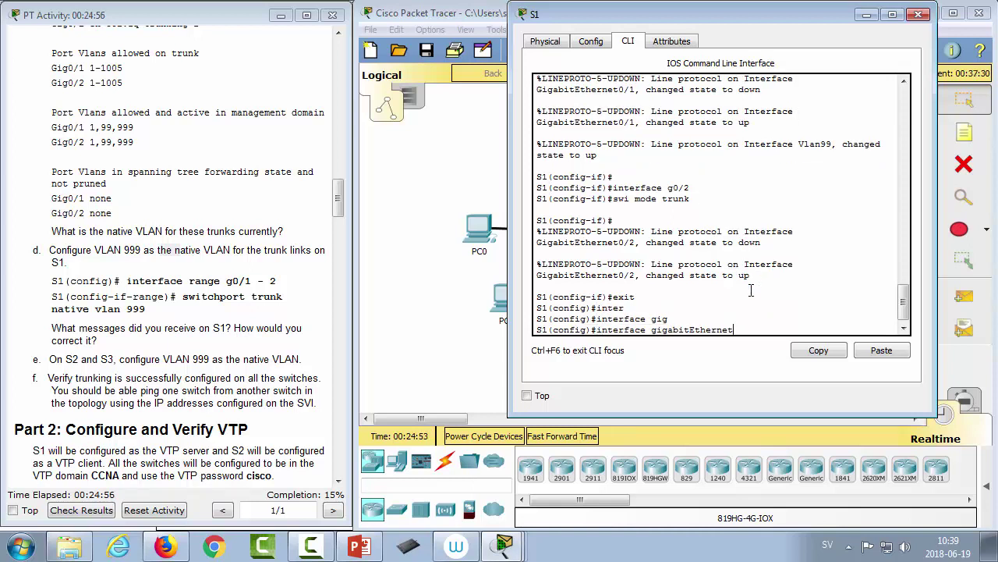
key(BackSpace)
key(BackSpace)
key(BackSpace)
key(BackSpace)
key(BackSpace)
key(BackSpace)
key(BackSpace)
key(BackSpace)
key(BackSpace)
key(BackSpace)
key(BackSpace)
key(BackSpace)
key(BackSpace)
key(BackSpace)
text(range)
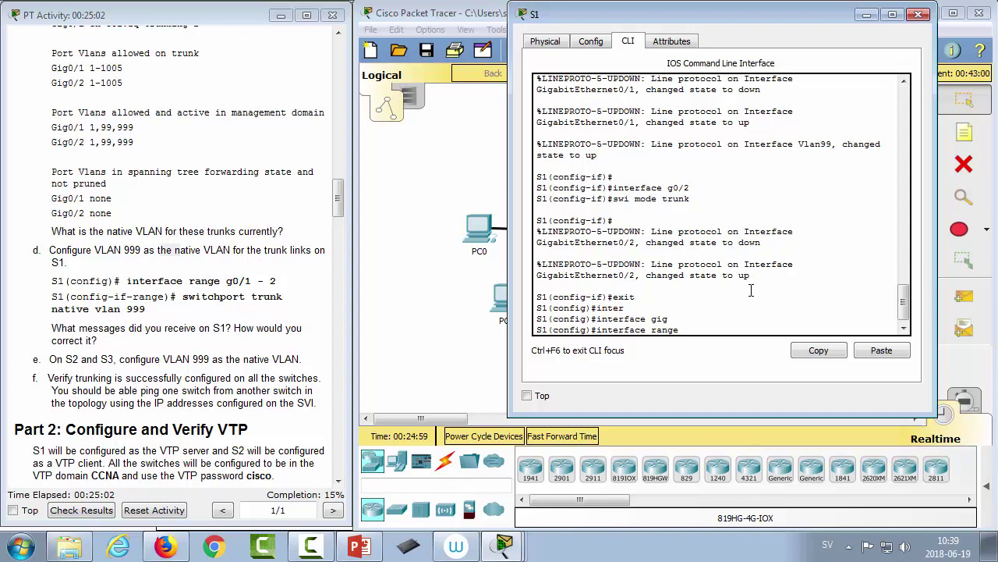
text( g)
text(0/1)
text(-)
text(48)
key(BackSpace)
key(BackSpace)
text(2)
key(Return)
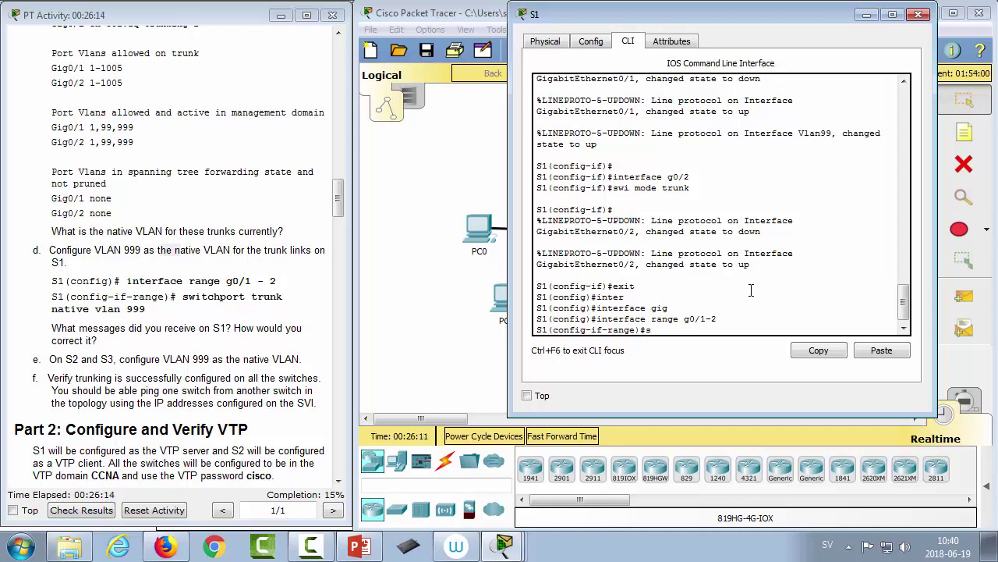
Step: Set switchport trunk native vlan 999, inspect the inconsistency warning, and close S1's window
text(swi trunk)
key(Tab)
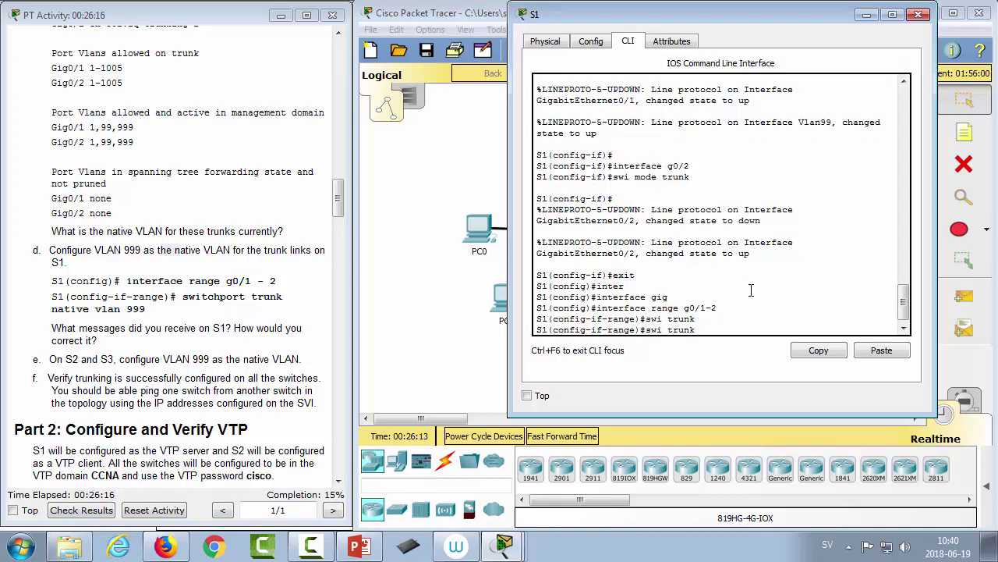
text(native vlan 999)
key(Return)
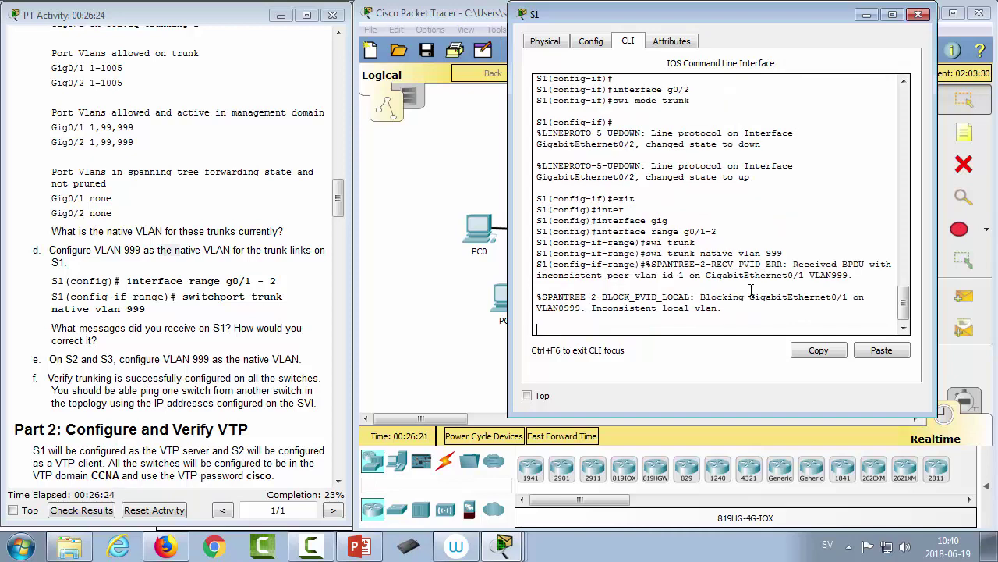
drag(755, 308, 544, 291)
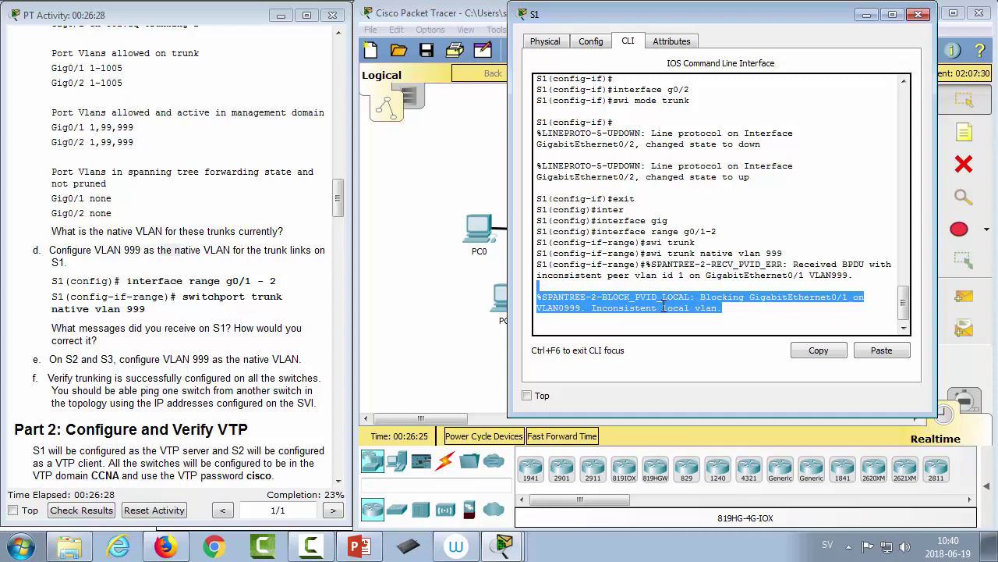
click(614, 308)
drag(602, 308, 658, 308)
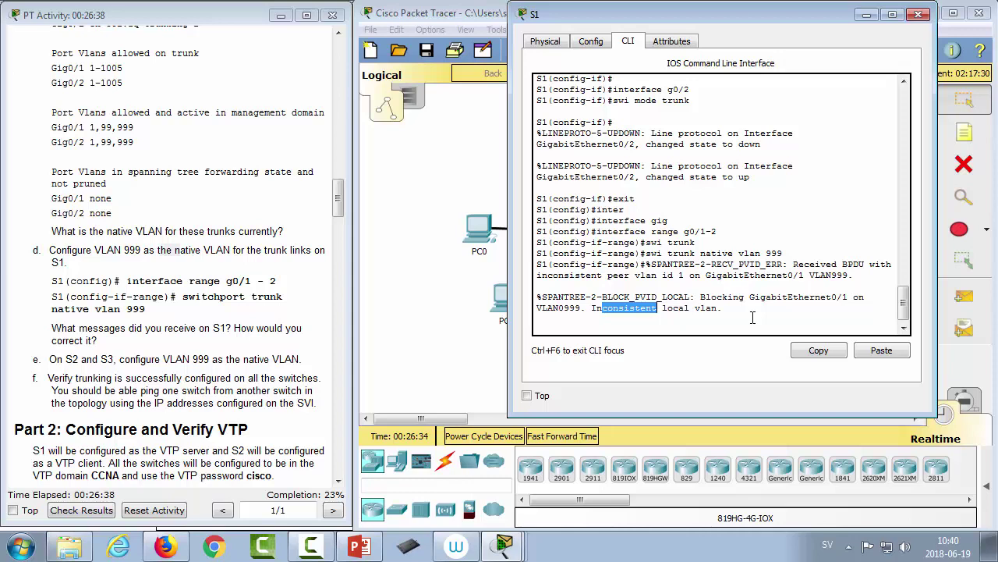
click(918, 14)
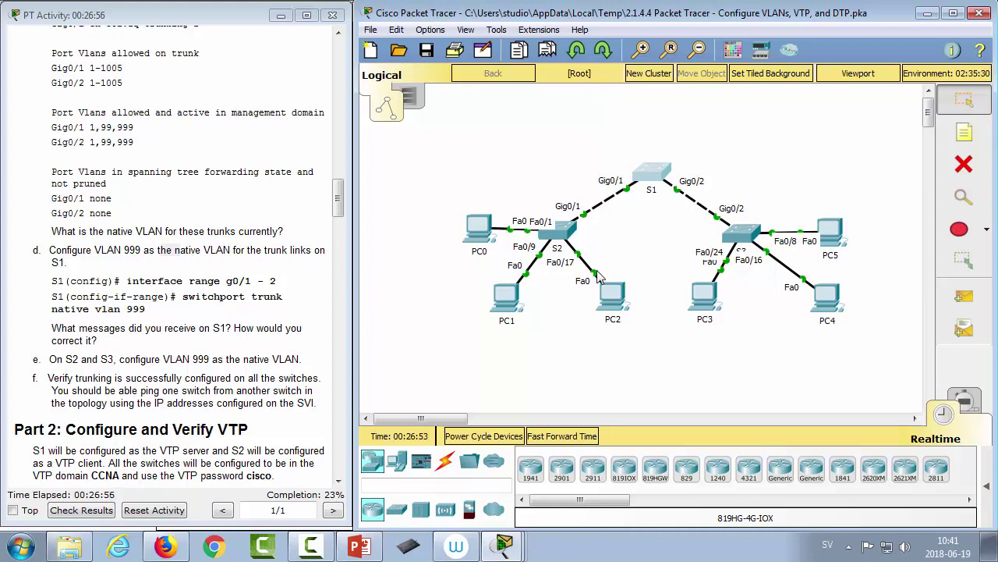
Step: Open S2's console and run a 'do show inter' interface status query
click(575, 234)
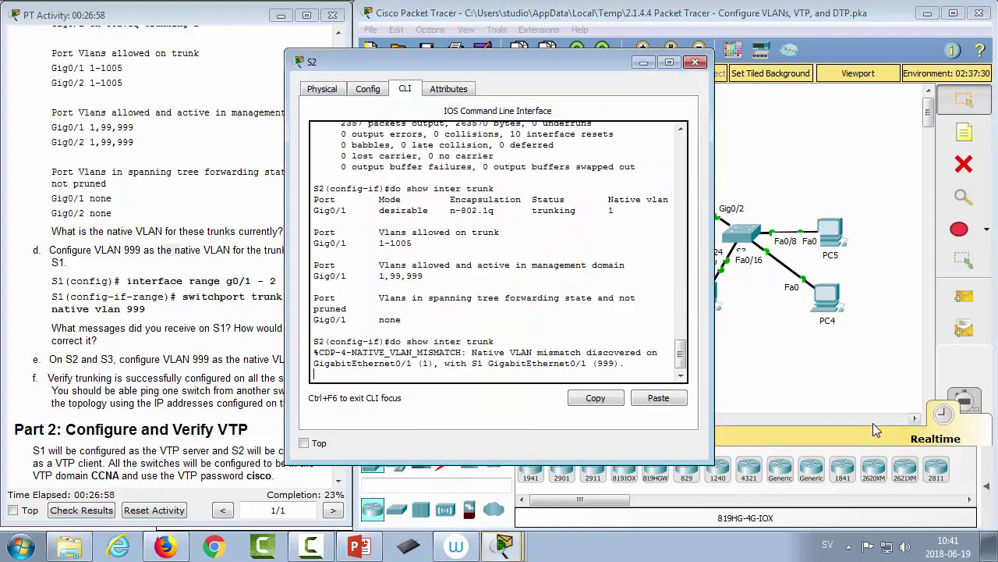
text(do show inter gig0/1)
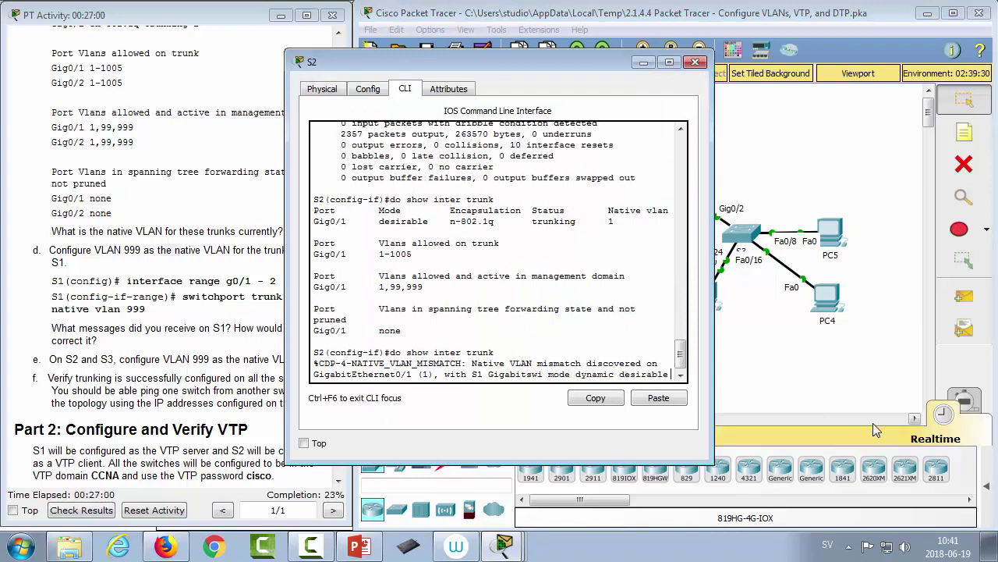
key(BackSpace)
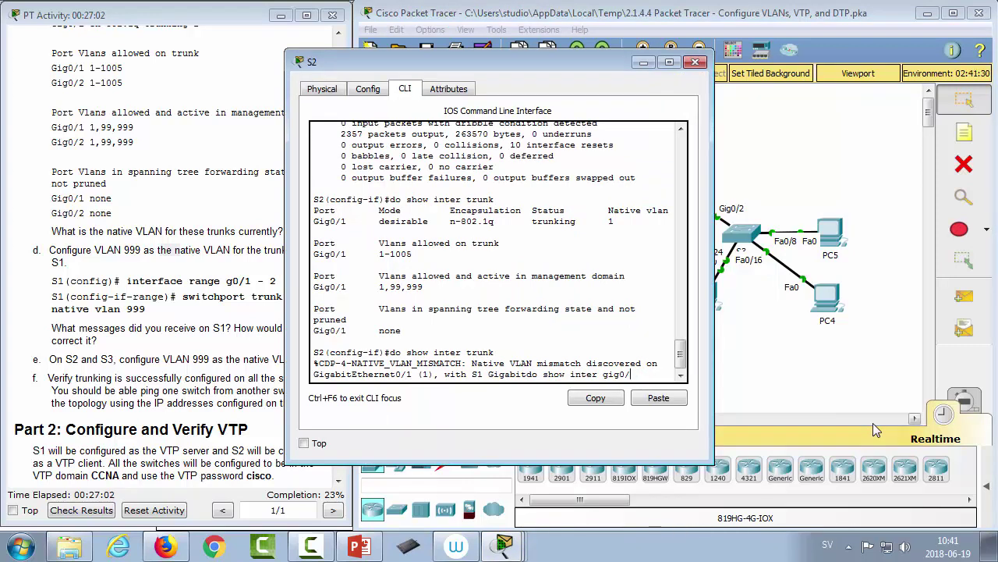
key(BackSpace)
key(Return)
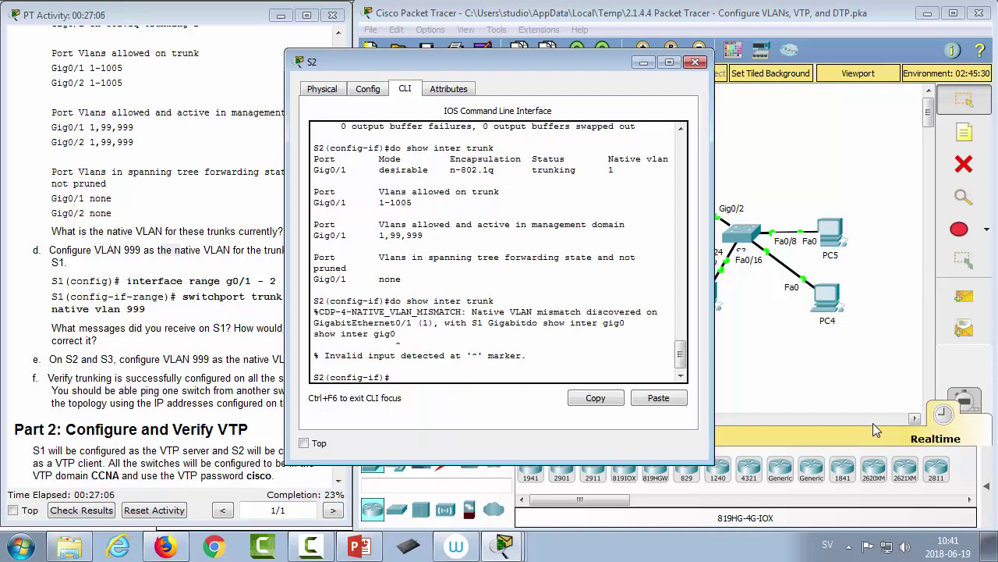
Step: Enter 'switchport trunk native vlan 999' on S2's trunk interface
text(swi more)
key(Tab)
key(BackSpace)
key(BackSpace)
key(BackSpace)
key(BackSpace)
text(de)
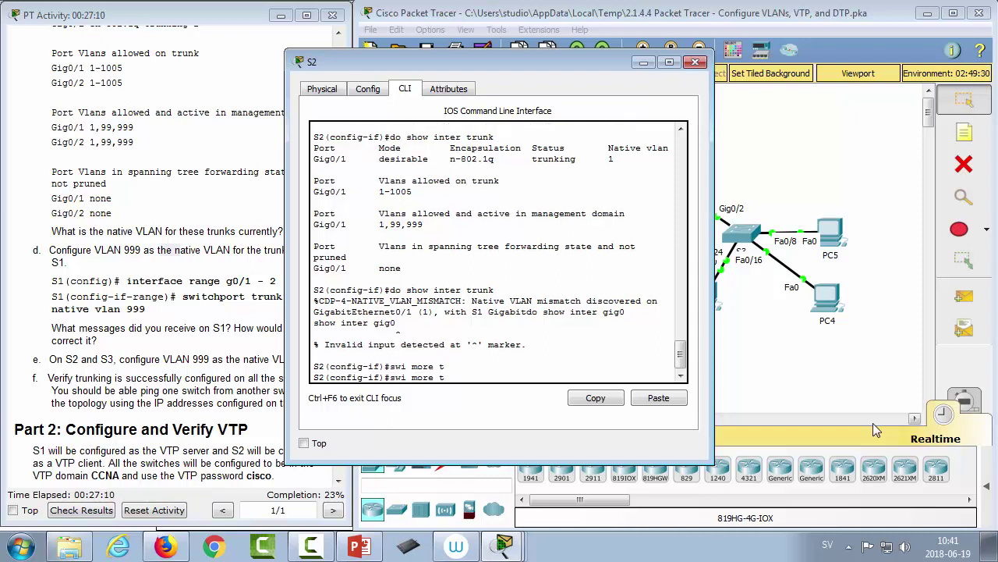
key(BackSpace)
key(BackSpace)
text(de)
key(Tab)
text(tr)
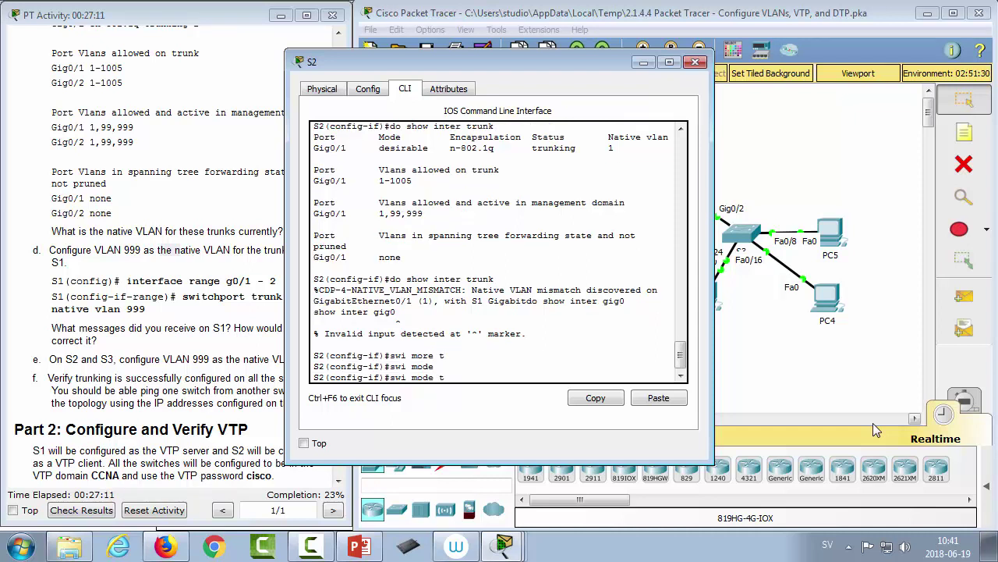
key(Tab)
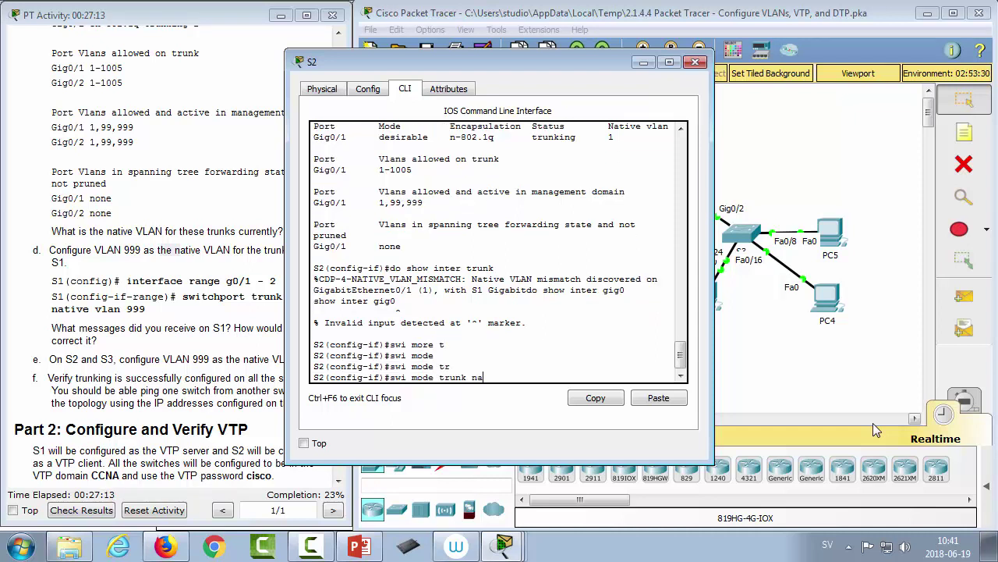
key(BackSpace)
key(BackSpace)
key(BackSpace)
key(BackSpace)
key(BackSpace)
key(BackSpace)
key(BackSpace)
key(BackSpace)
key(BackSpace)
key(BackSpace)
key(BackSpace)
key(BackSpace)
text(tru)
key(Tab)
text(na)
key(Tab)
text(vla)
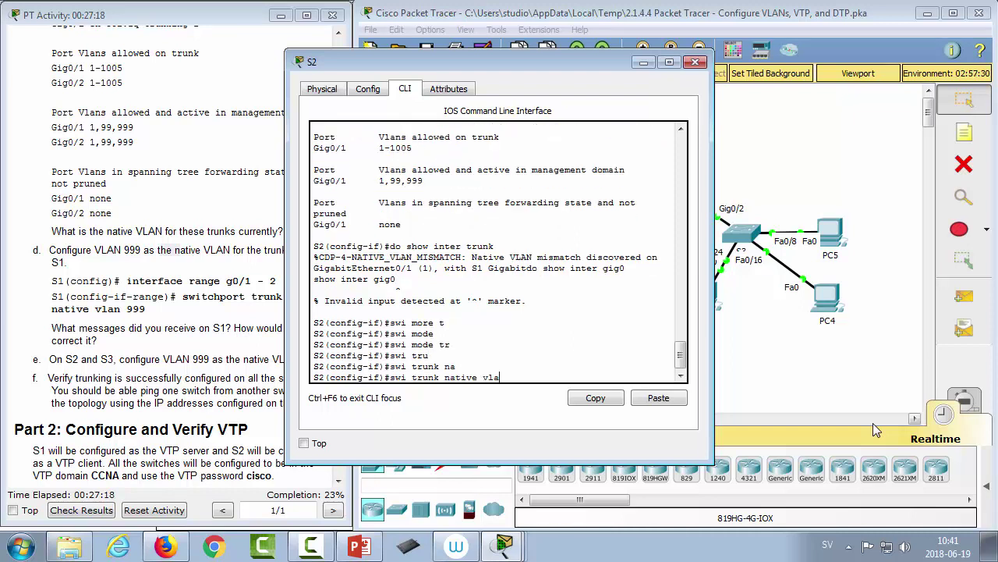
text(n 999)
key(Return)
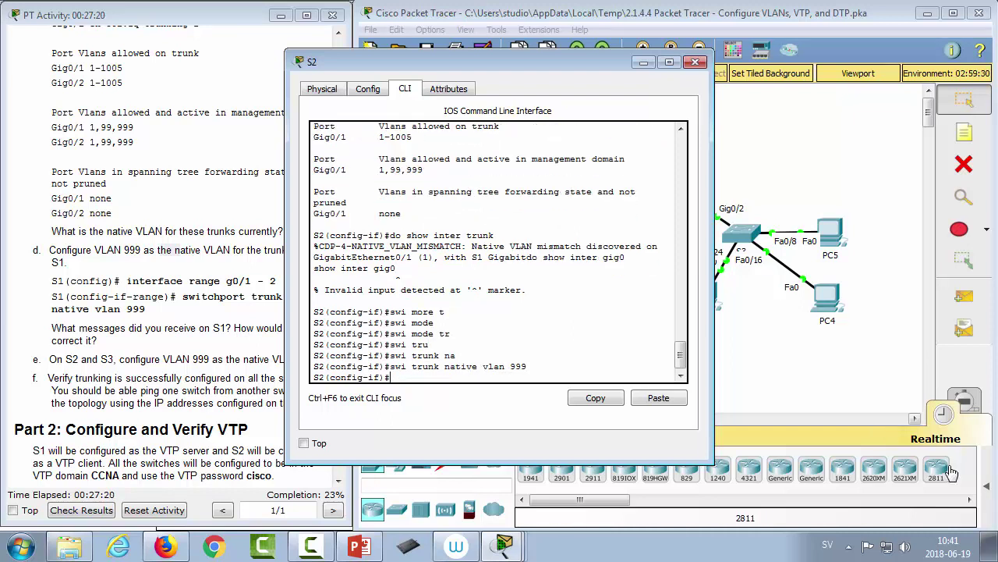
Step: Set S3's trunk native VLAN to 999 and check the port-consistency-restored messages
click(742, 239)
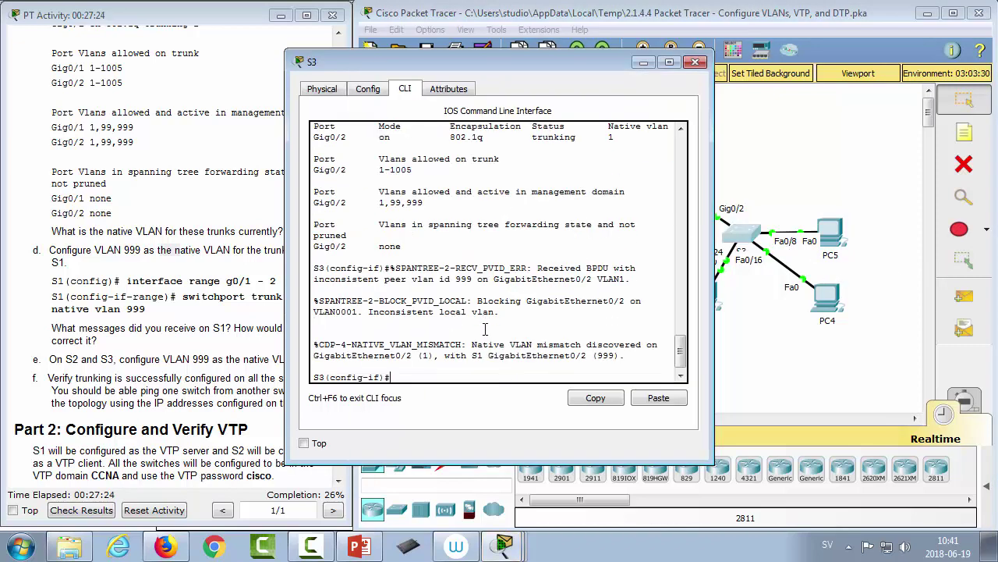
text(swi trunk na)
key(Tab)
text(vlan 9)
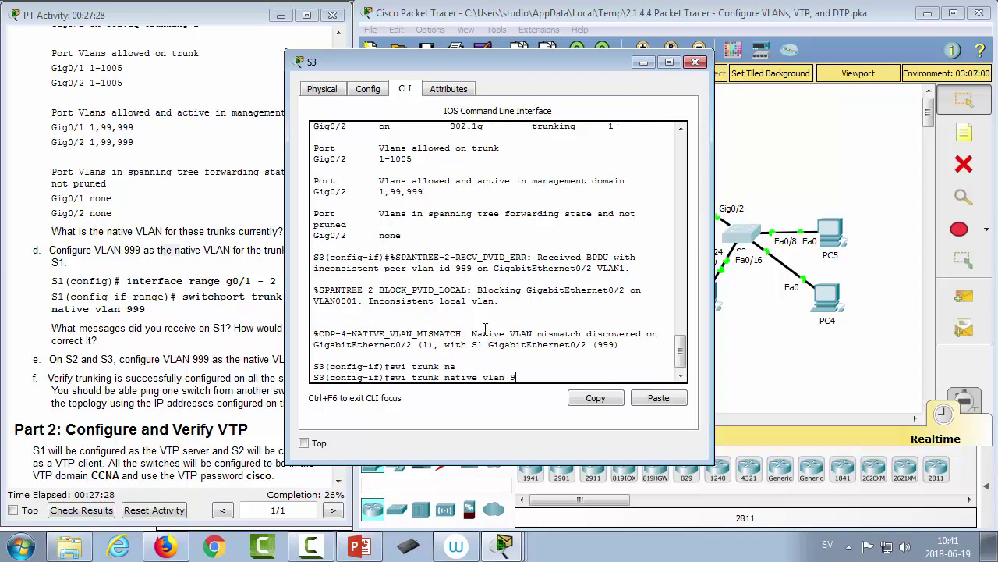
text(99)
key(Return)
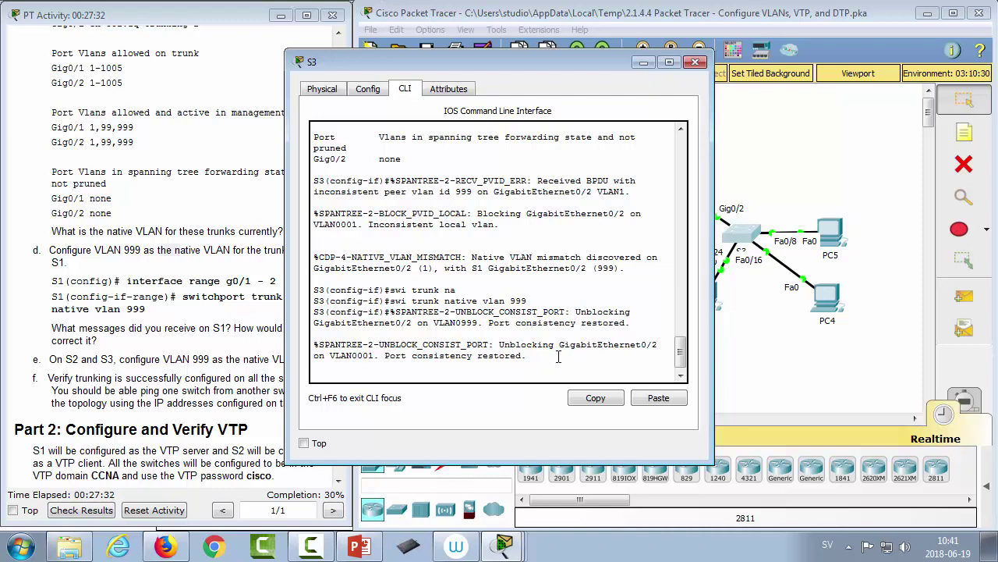
drag(528, 356, 315, 335)
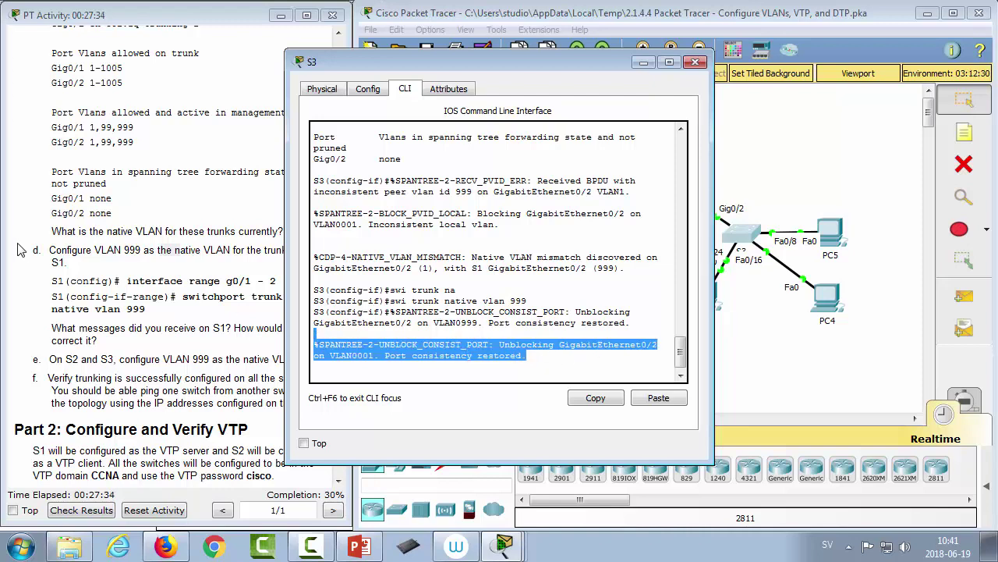
click(696, 63)
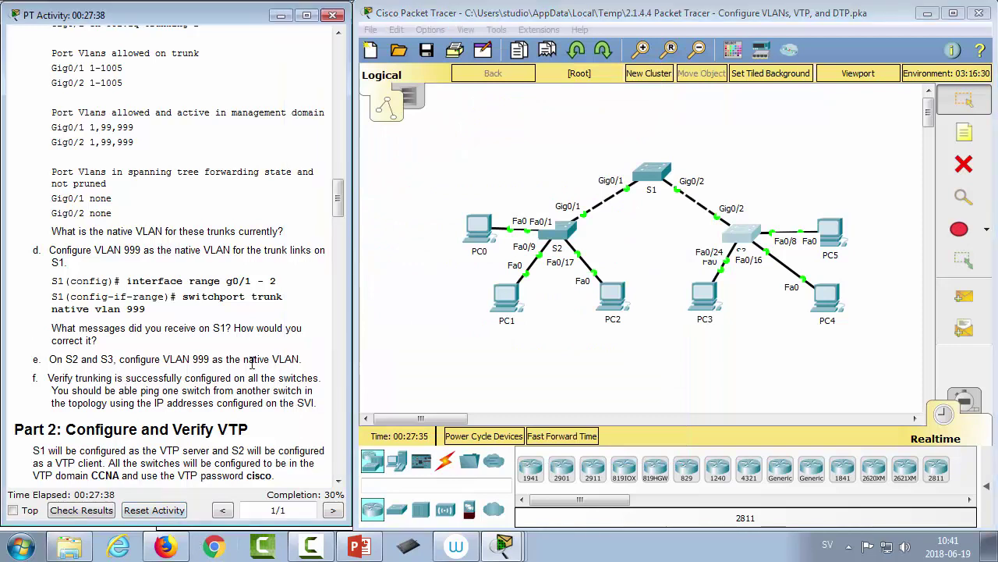
Step: Scroll the lab instructions down to Part 2, Step 1: Configure S1 as VTP server
scroll(253, 352, down, 3)
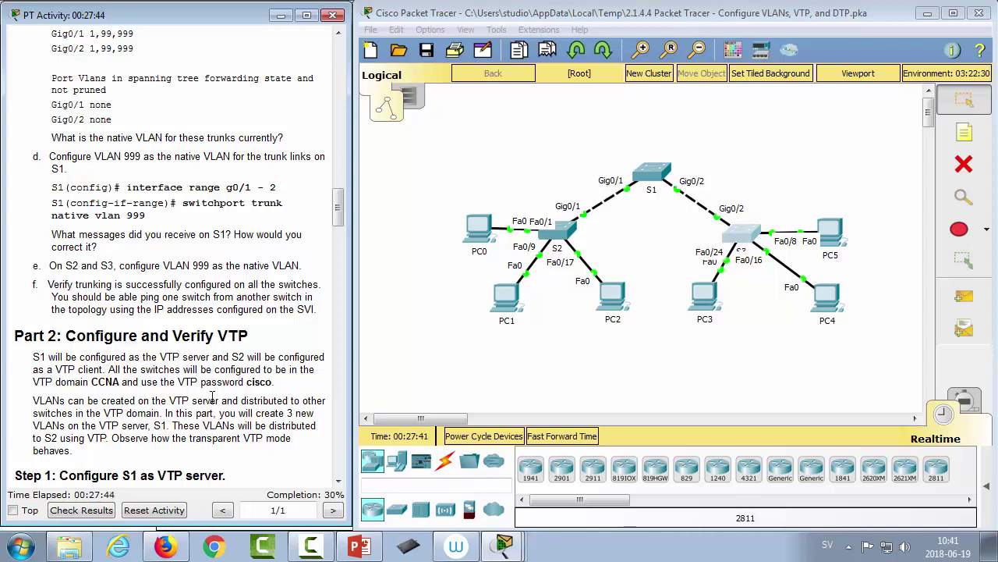
scroll(212, 396, down, 6)
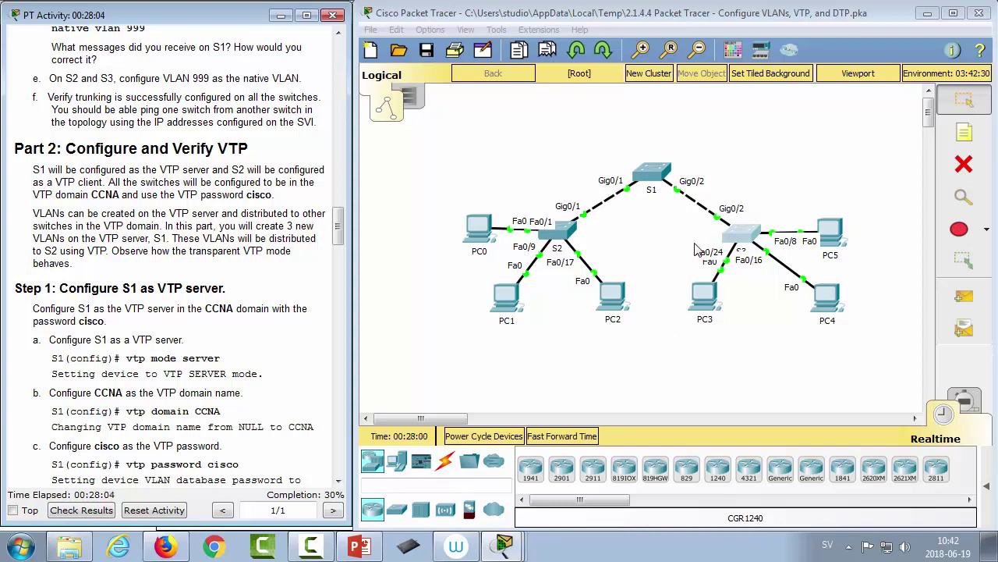
Step: Open S1's console and leave configuration mode with end
click(662, 177)
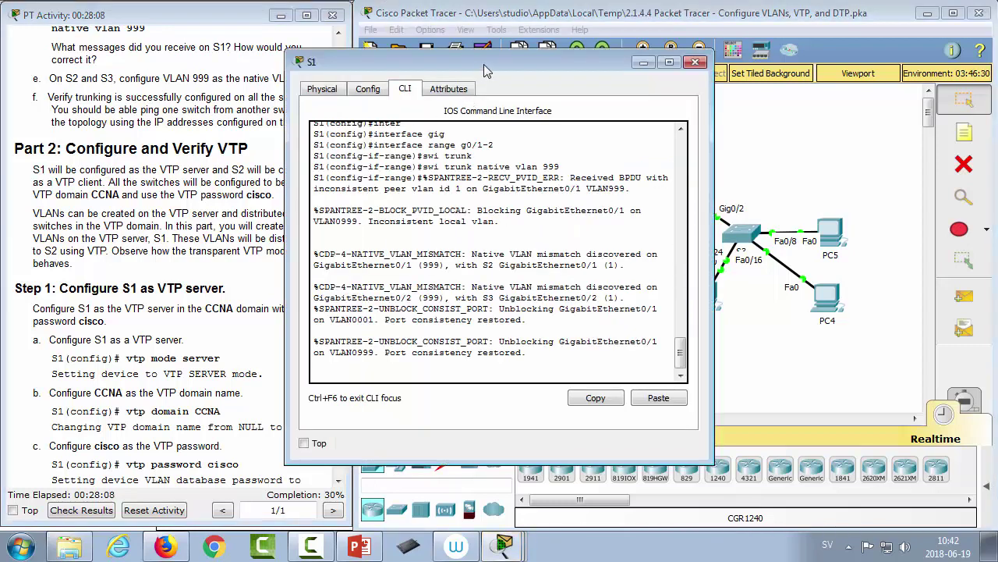
drag(484, 64, 630, 47)
key(Return)
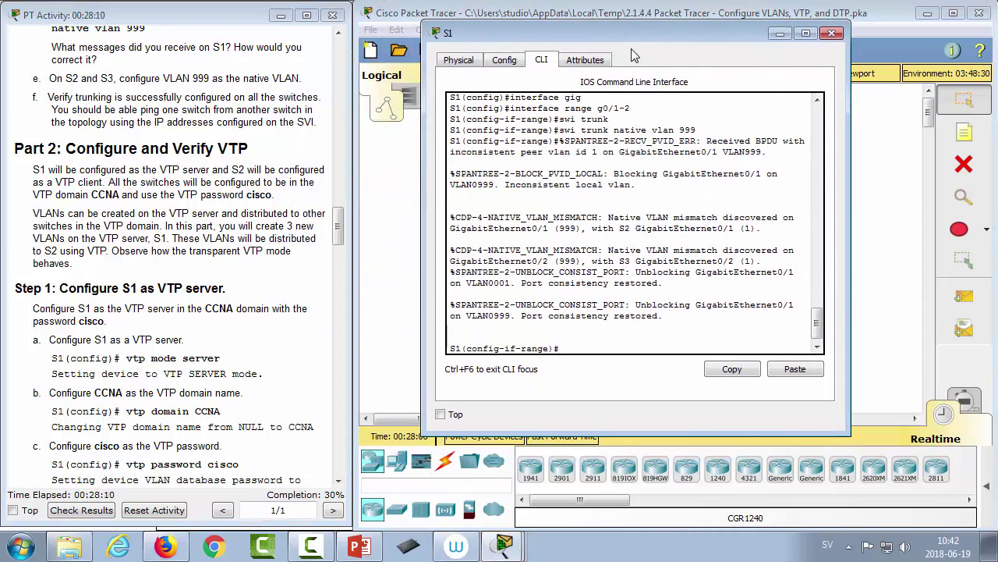
text(end)
key(Return)
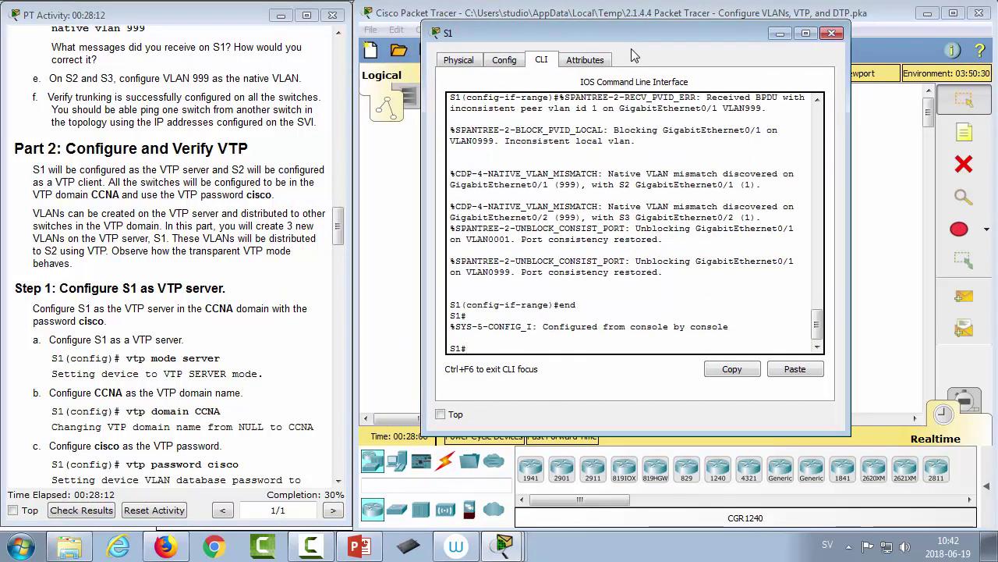
Step: Run show vtp status on S1 and highlight the Transparent operating mode
text(shi)
text(ow vtp st)
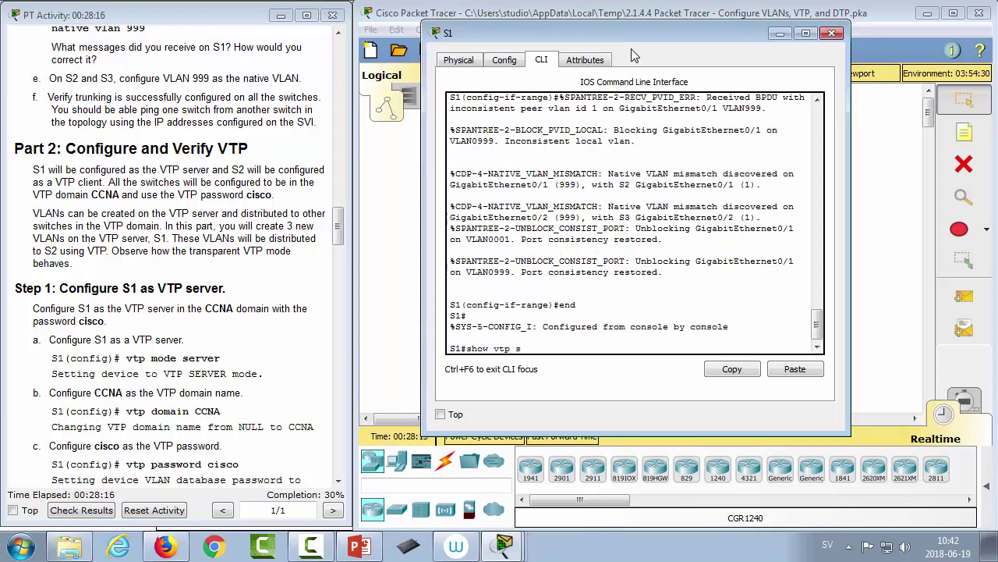
key(Tab)
key(Return)
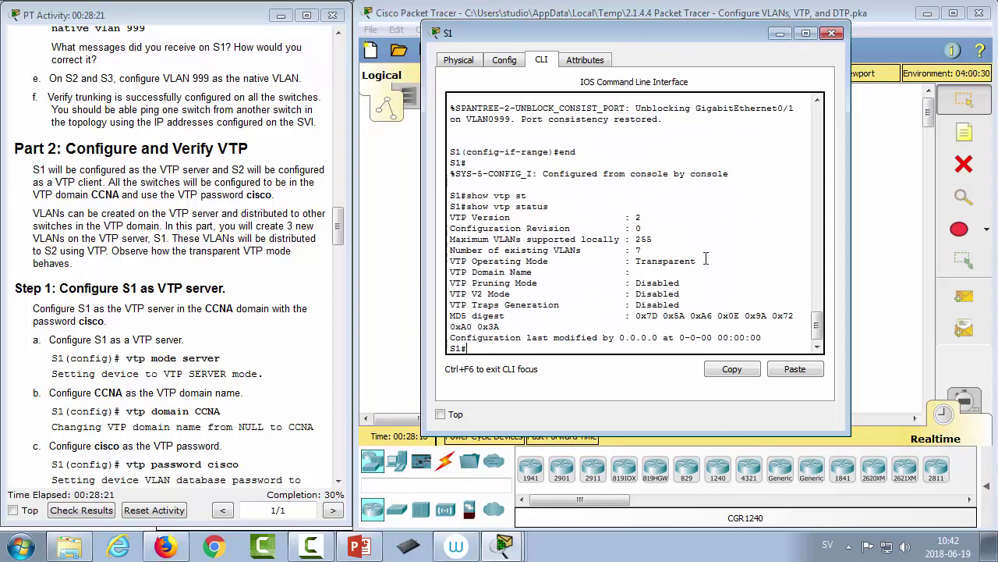
drag(477, 260, 471, 261)
drag(645, 262, 685, 261)
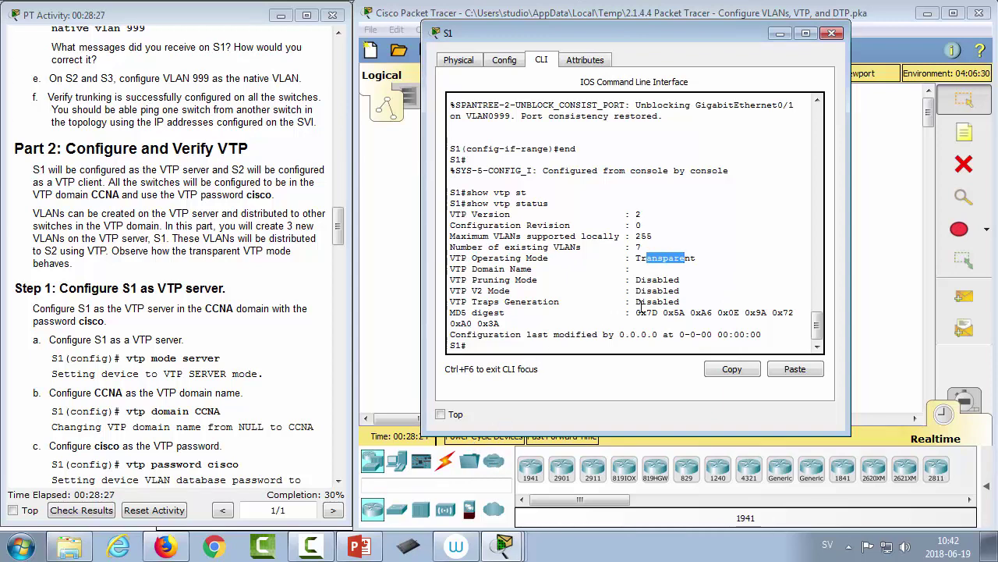
Step: Enter global configuration on S1 and make it a VTP server in domain CCNA
text(conf)
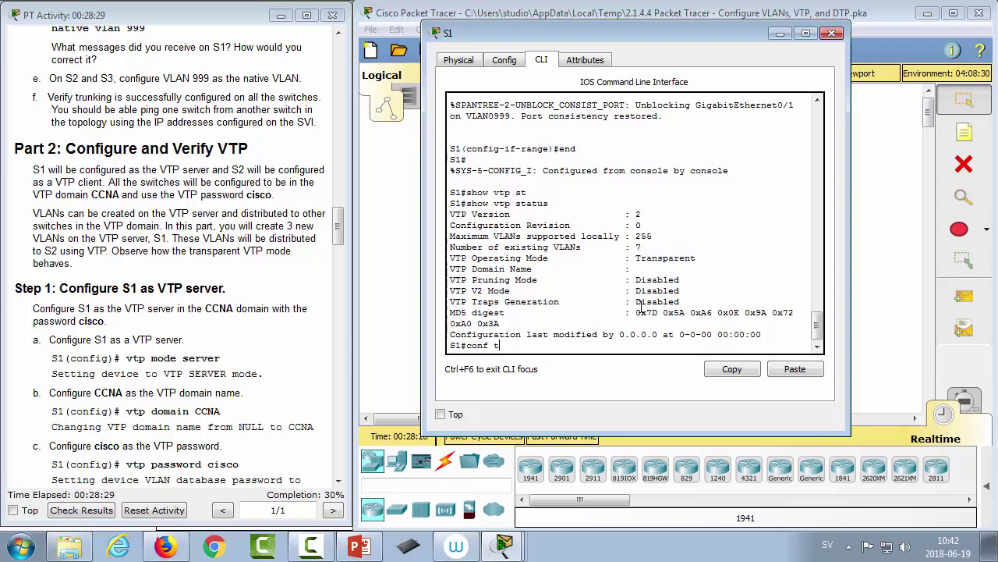
text( t)
key(Return)
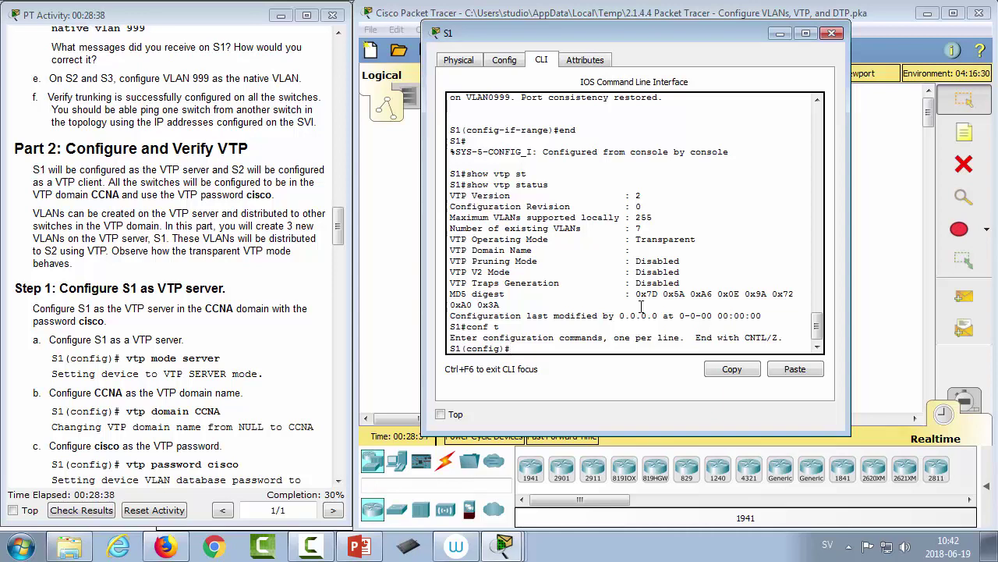
text(vtp mode ser)
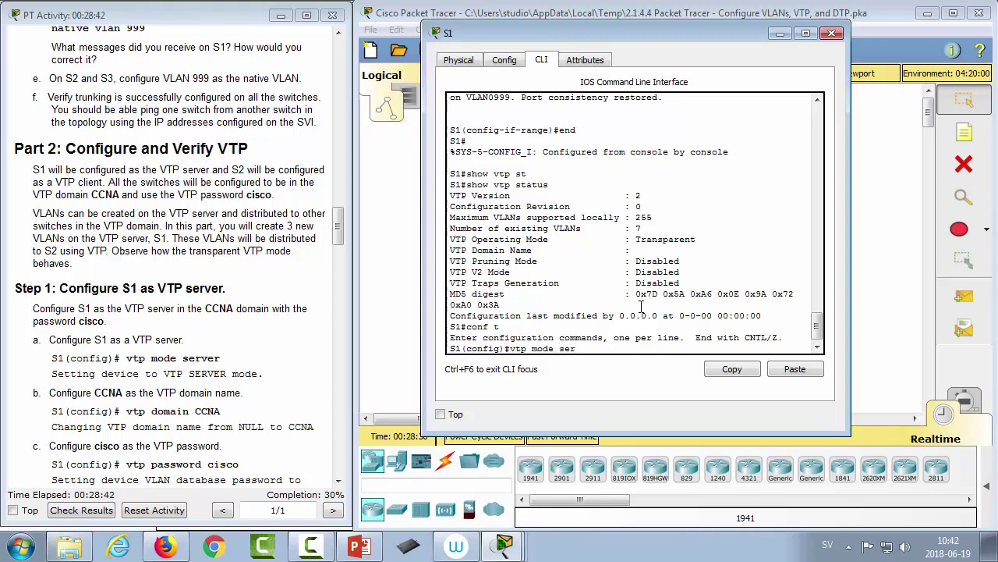
key(Tab)
key(Return)
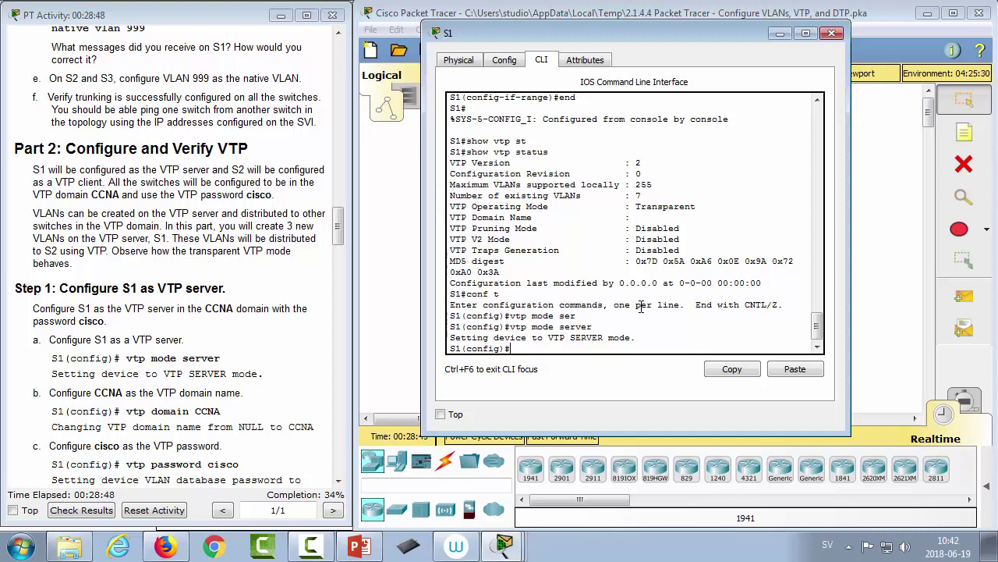
text(vtp dom)
key(Tab)
text(CC)
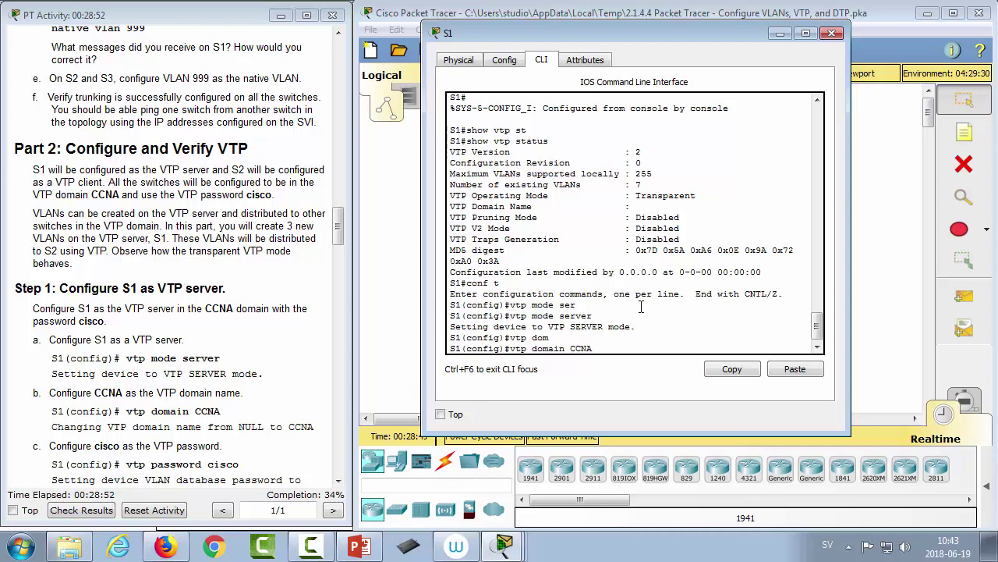
text(NA)
key(Return)
key(Return)
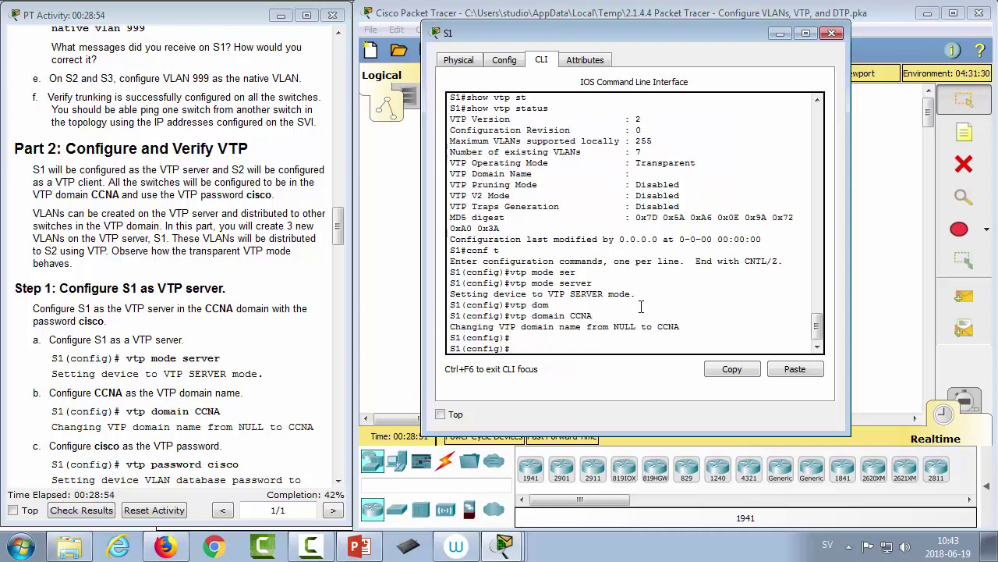
Step: Set S1's VTP password to the lab-specified value
key(Up)
key(BackSpace)
key(BackSpace)
key(BackSpace)
key(BackSpace)
key(BackSpace)
key(BackSpace)
key(BackSpace)
key(BackSpace)
key(BackSpace)
text(pass)
key(Tab)
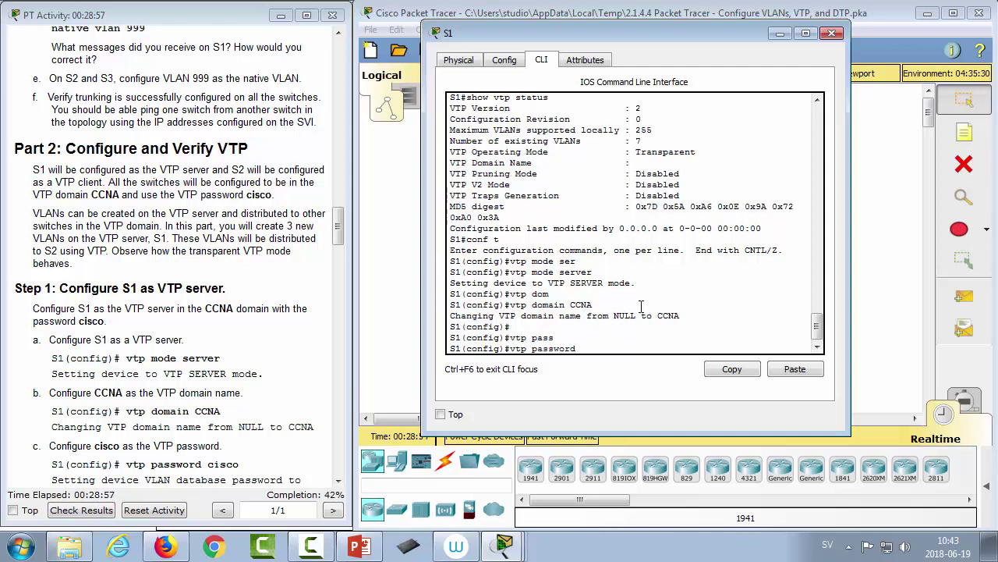
text(cisco)
key(Return)
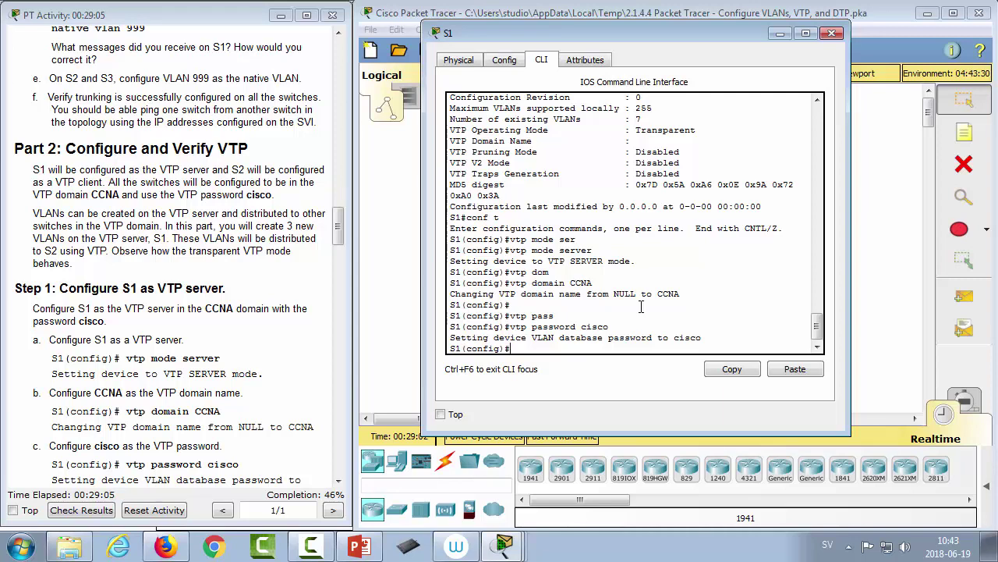
click(243, 359)
Step: Run do show vtp status on S1 and highlight Server mode, domain CCNA, version 2, revision 0
scroll(244, 360, down, 2)
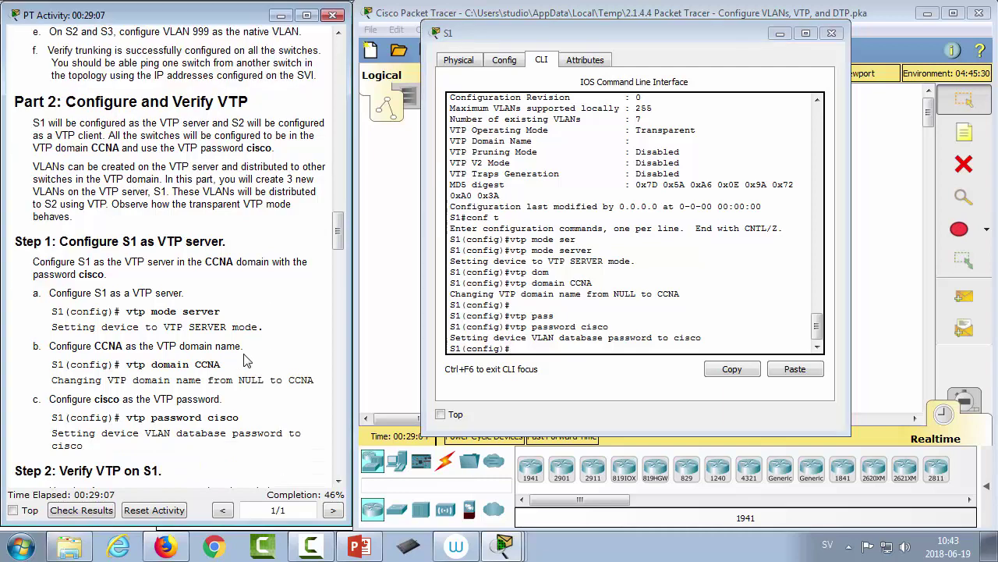
scroll(243, 359, down, 3)
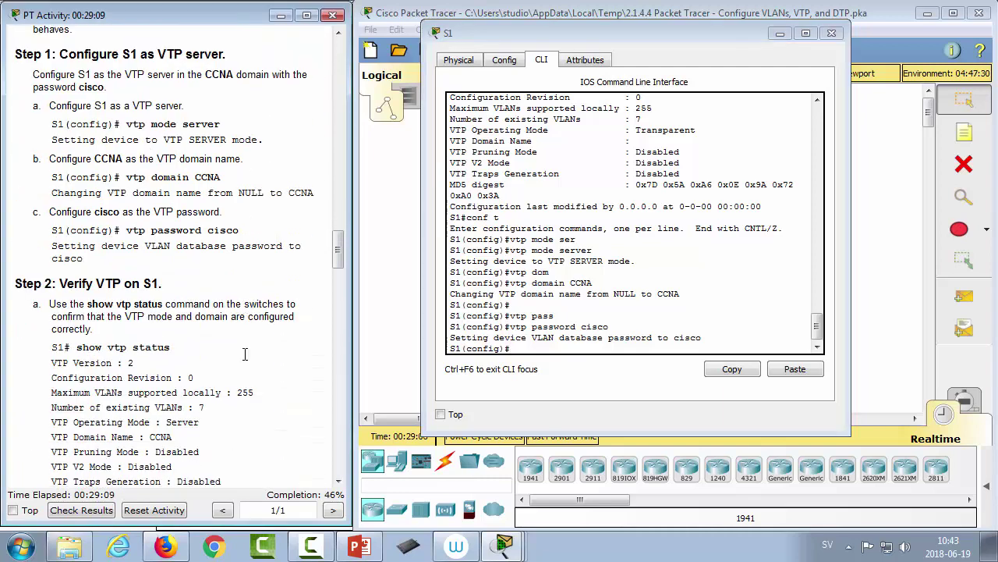
click(635, 317)
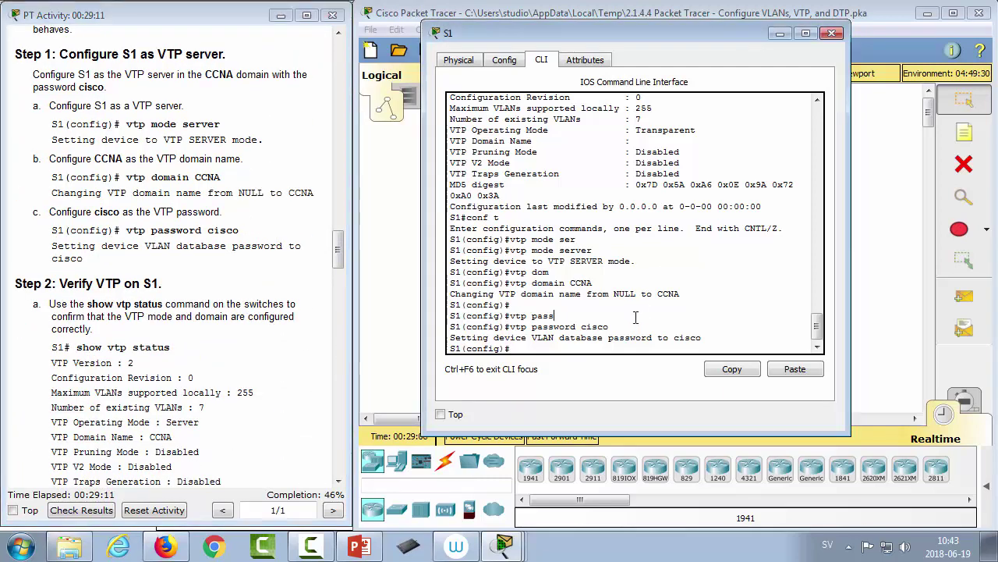
text(do show vtp st)
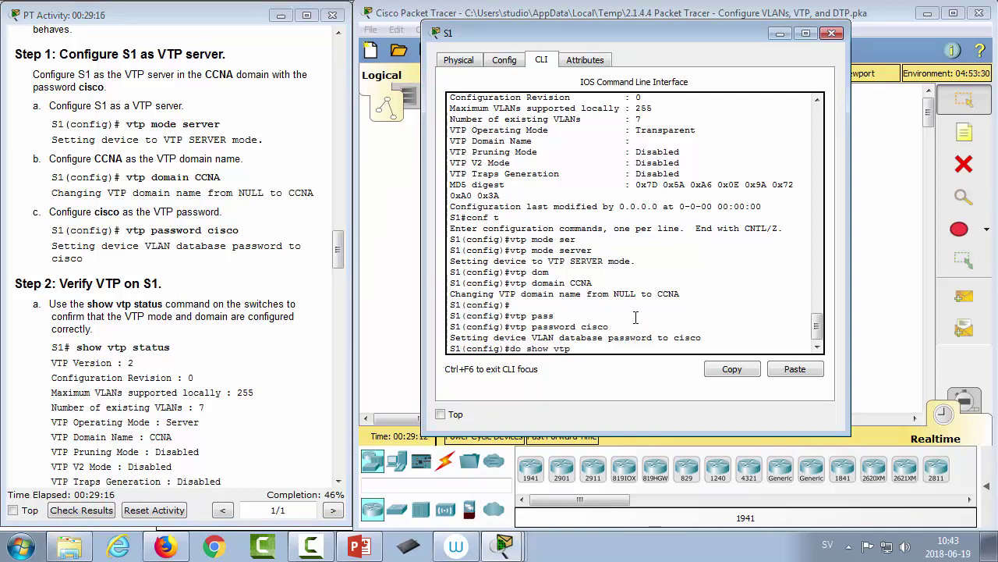
key(Tab)
key(Return)
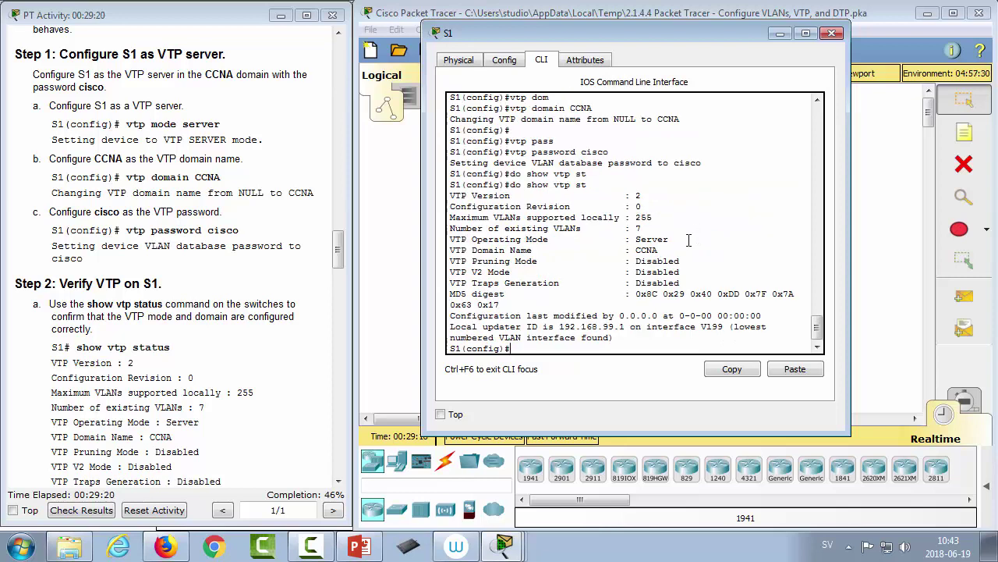
drag(670, 240, 450, 240)
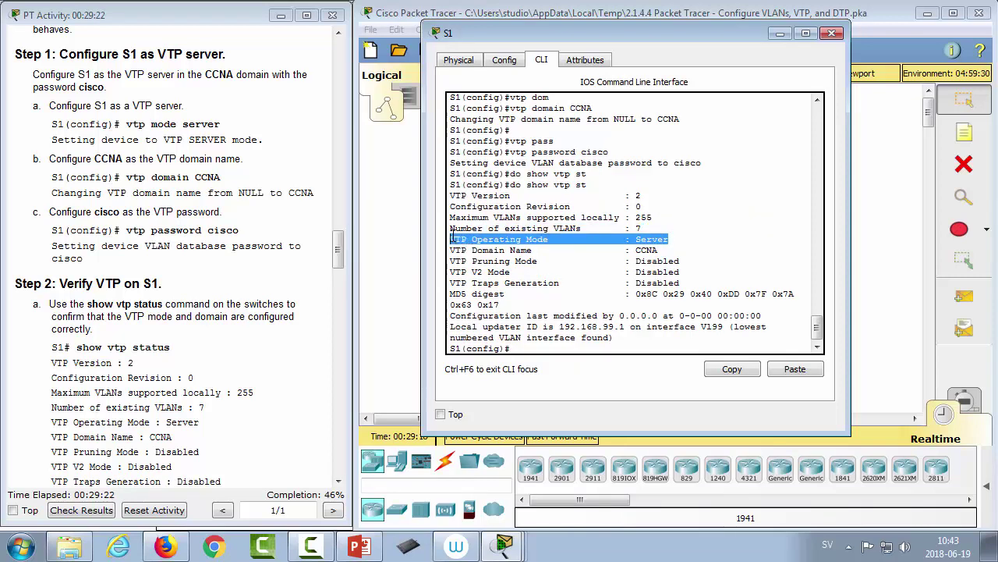
click(667, 250)
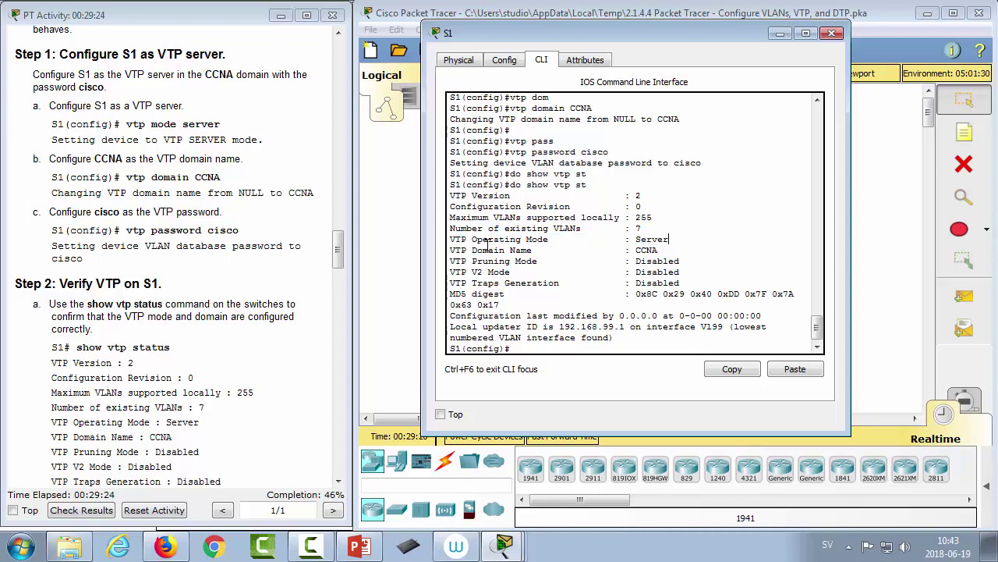
drag(644, 249, 450, 249)
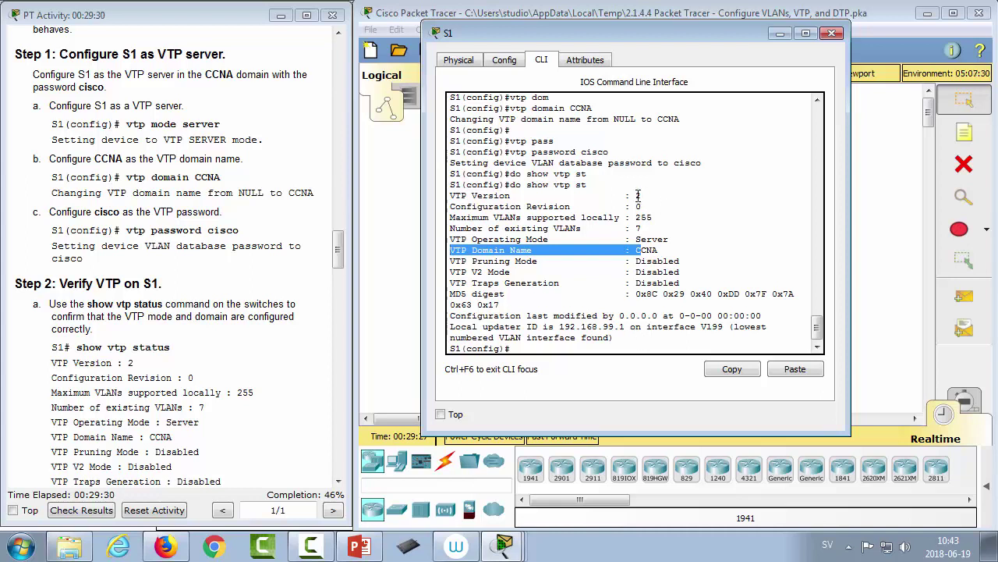
click(459, 195)
drag(459, 195, 641, 196)
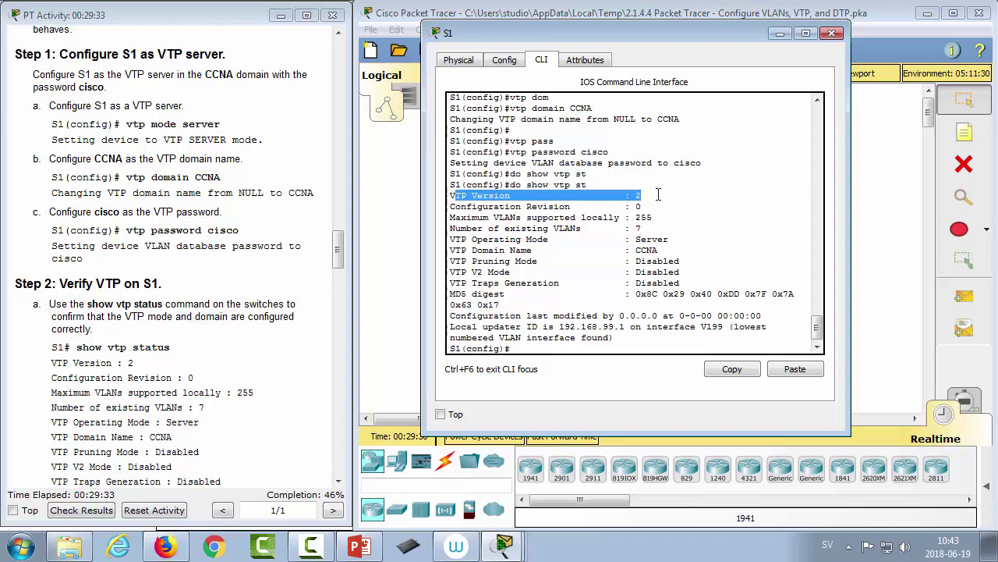
drag(642, 206, 450, 204)
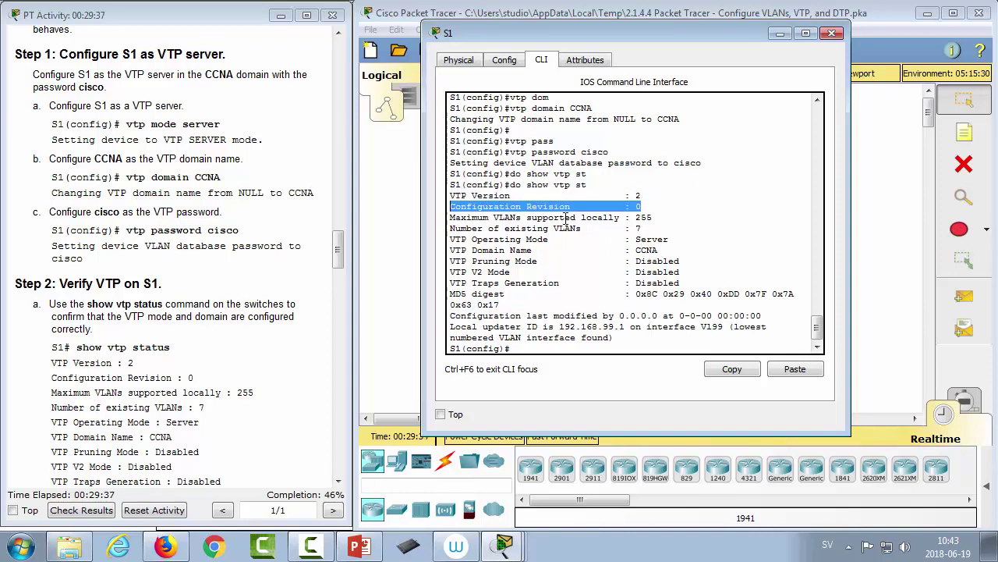
Step: Scroll further through the lab instructions and close S1's window
click(201, 348)
scroll(201, 348, down, 6)
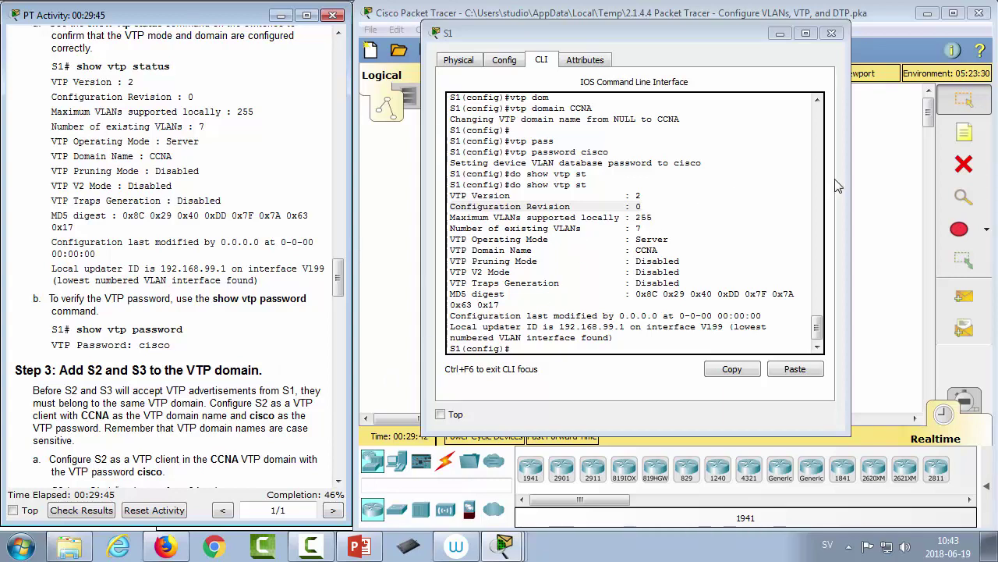
scroll(238, 384, down, 5)
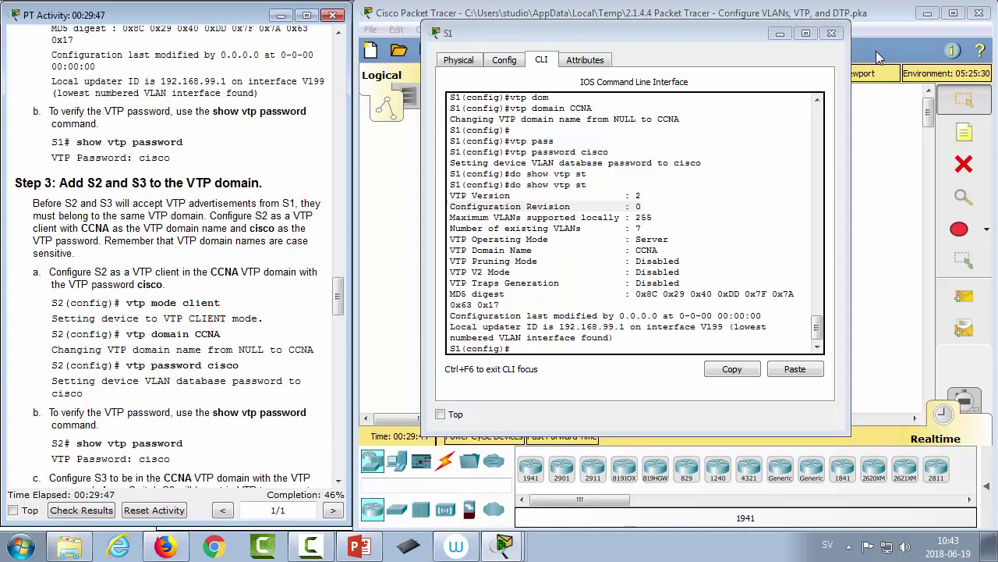
click(831, 32)
Step: On S2, exit interface configuration and list the VTP modes with vtp mode ?
click(566, 233)
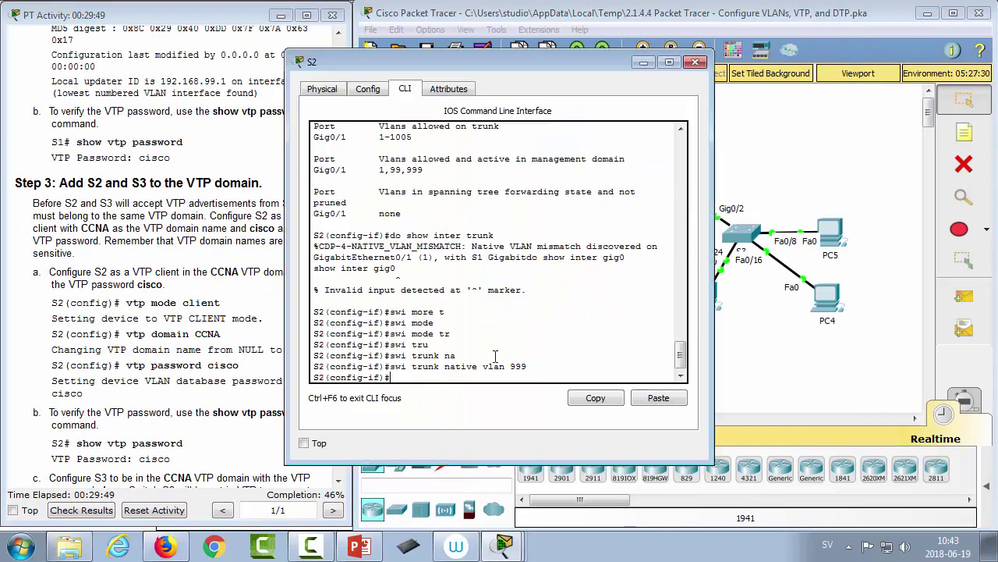
text(exi)
key(Return)
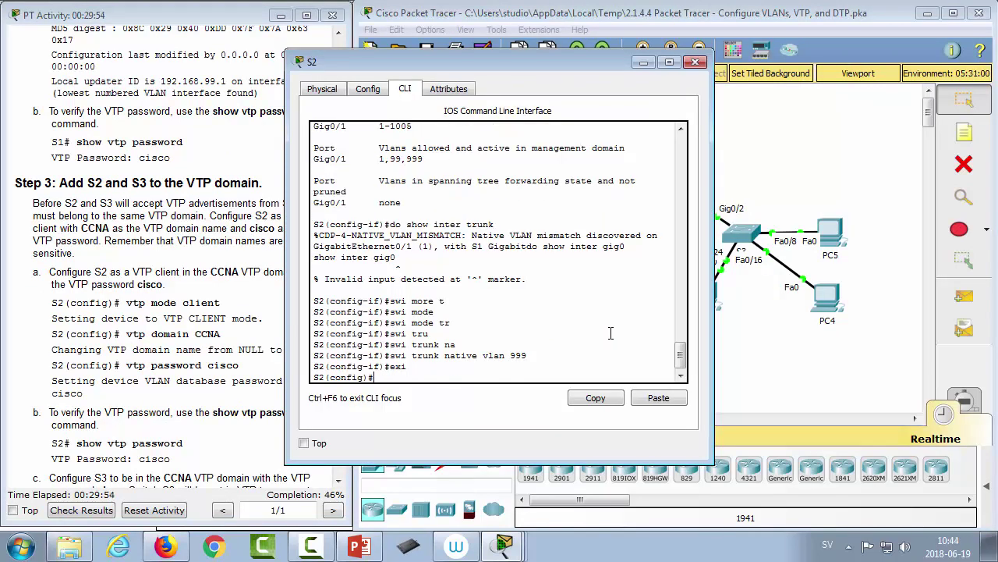
text(vtp mode ?)
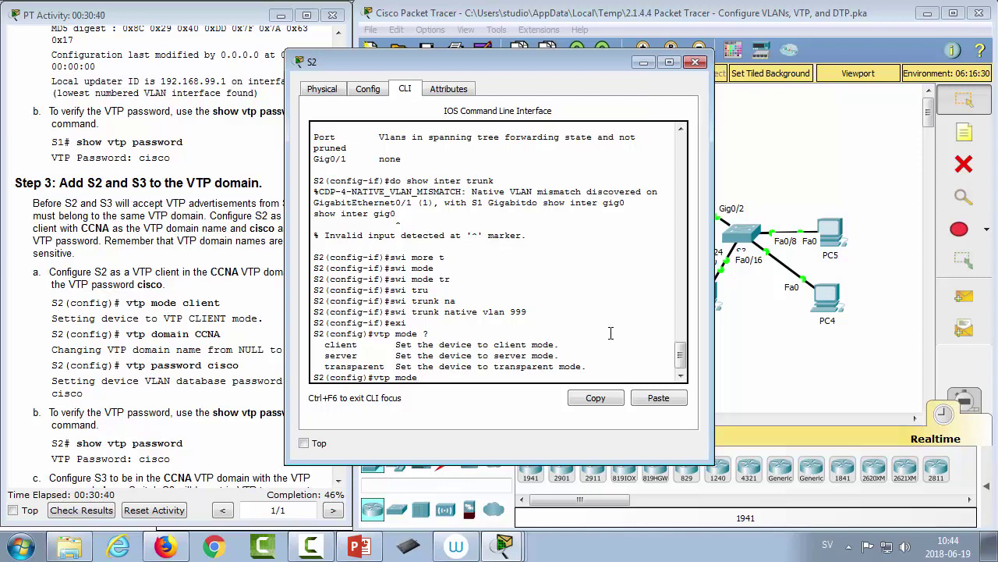
Step: Make S2 a VTP client in domain CCNA
text(c)
key(Tab)
key(Return)
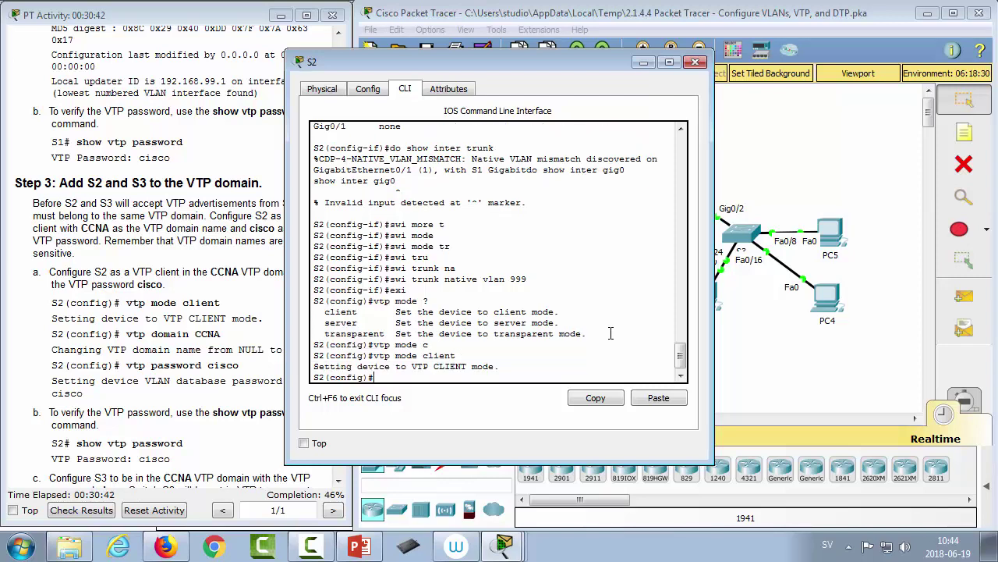
key(Return)
text(vt)
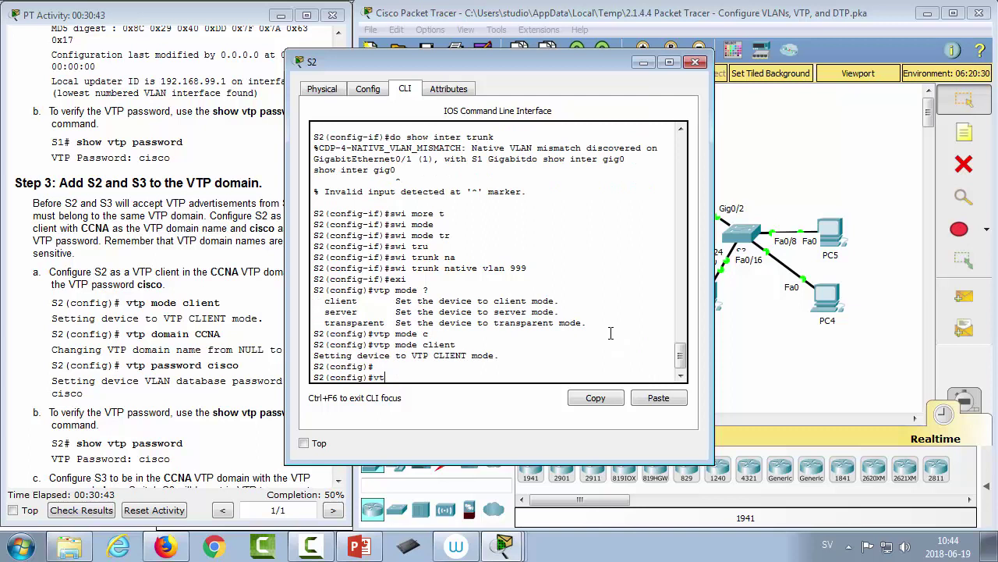
text(p domain CCNA)
key(Return)
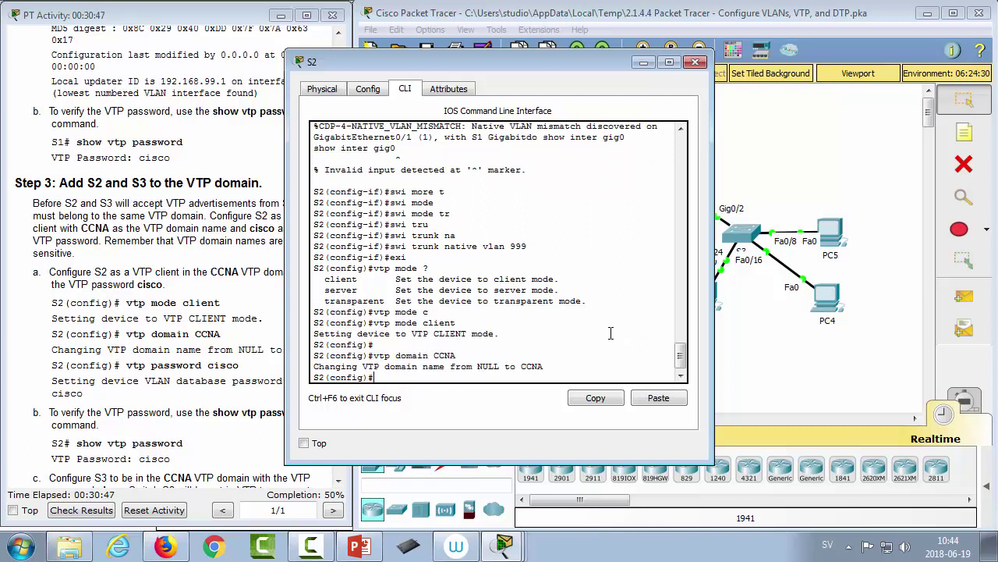
Step: Set S2's VTP password and confirm client mode with do show vtp status
text(vtp domain)
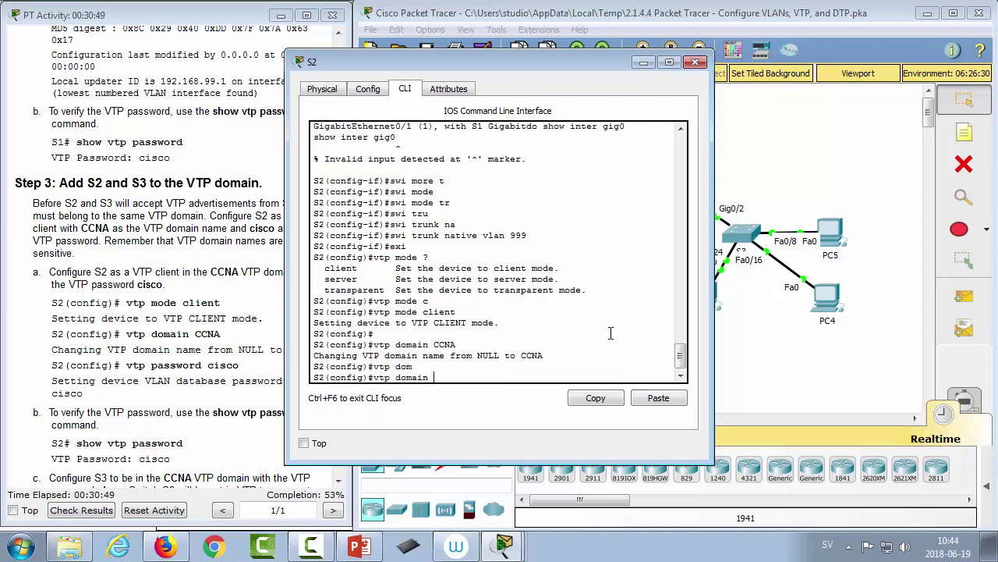
key(Tab)
text(a)
key(BackSpace)
key(BackSpace)
key(BackSpace)
key(BackSpace)
text(pass)
key(Tab)
text(cisco)
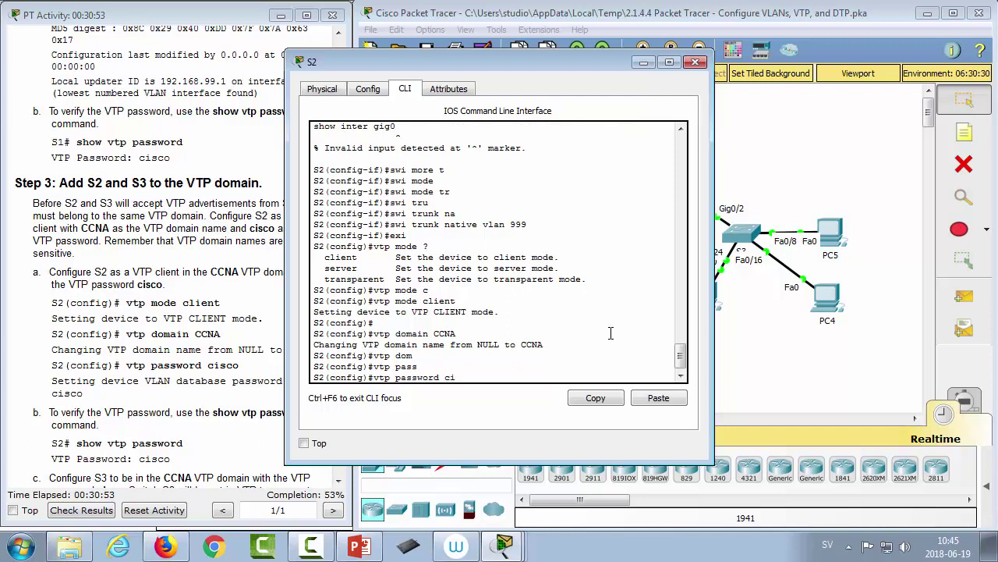
key(Return)
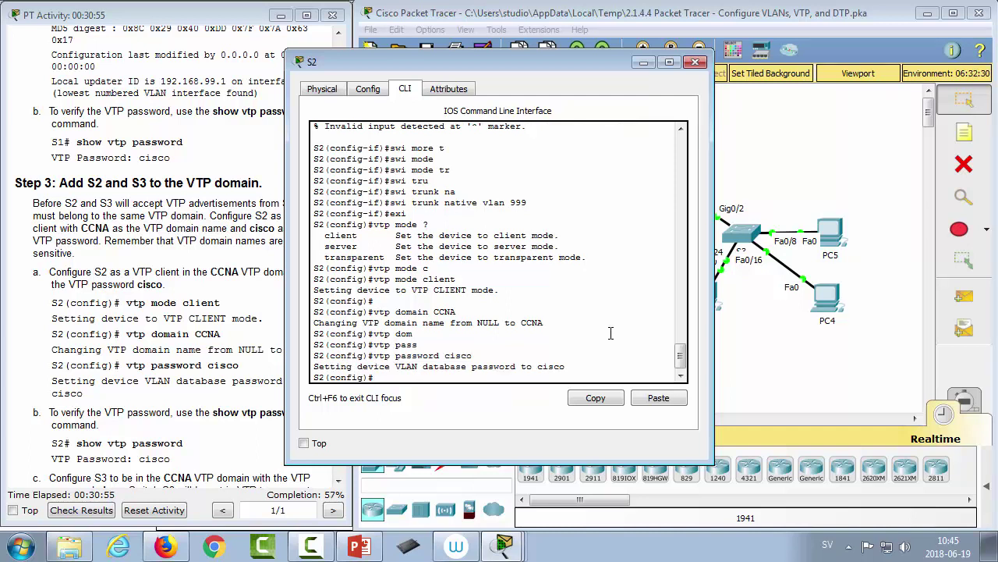
text(do show vtp st)
key(Return)
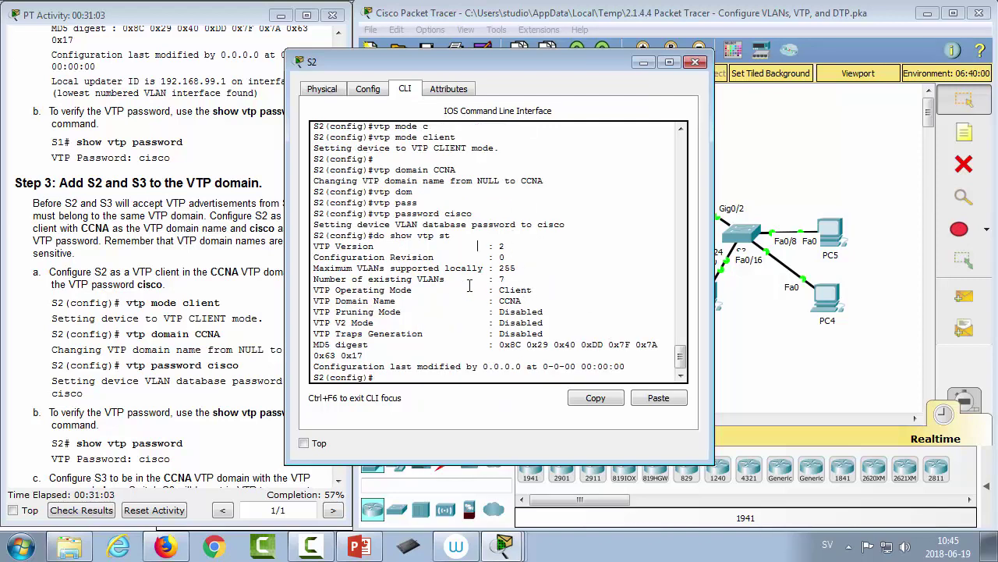
drag(472, 290, 523, 302)
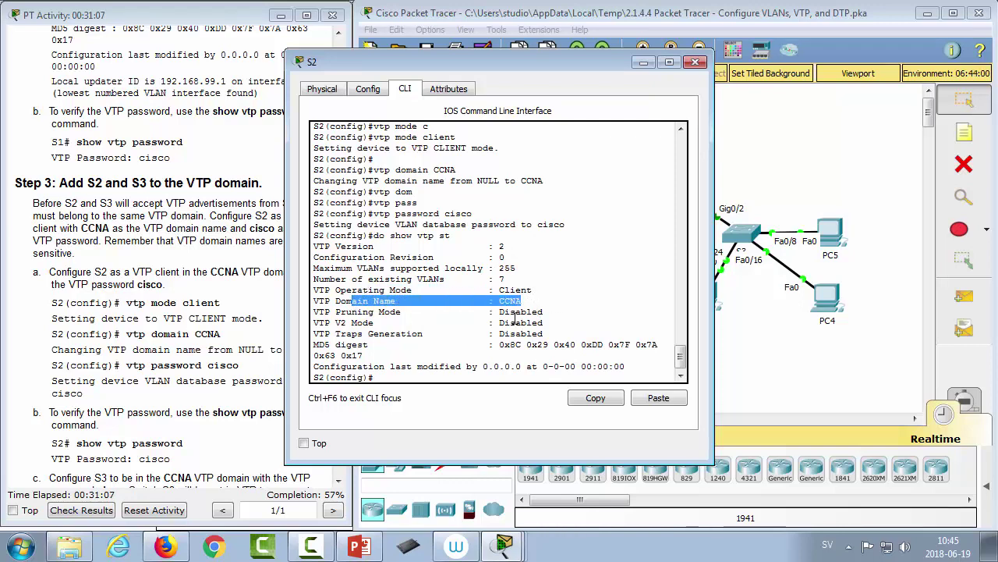
Step: Close S2's window and set S3 to VTP client mode
click(695, 62)
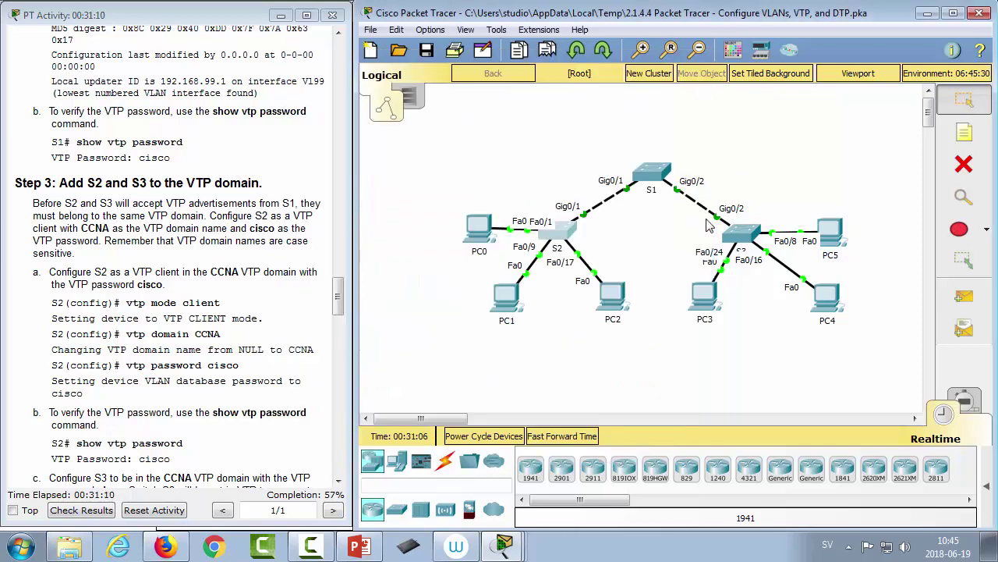
click(740, 233)
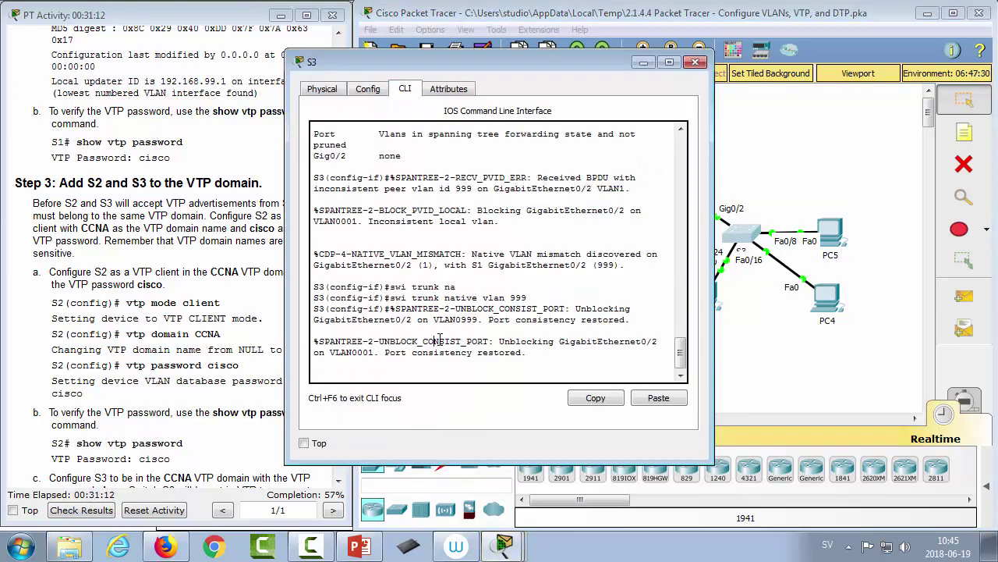
text(exit)
key(Return)
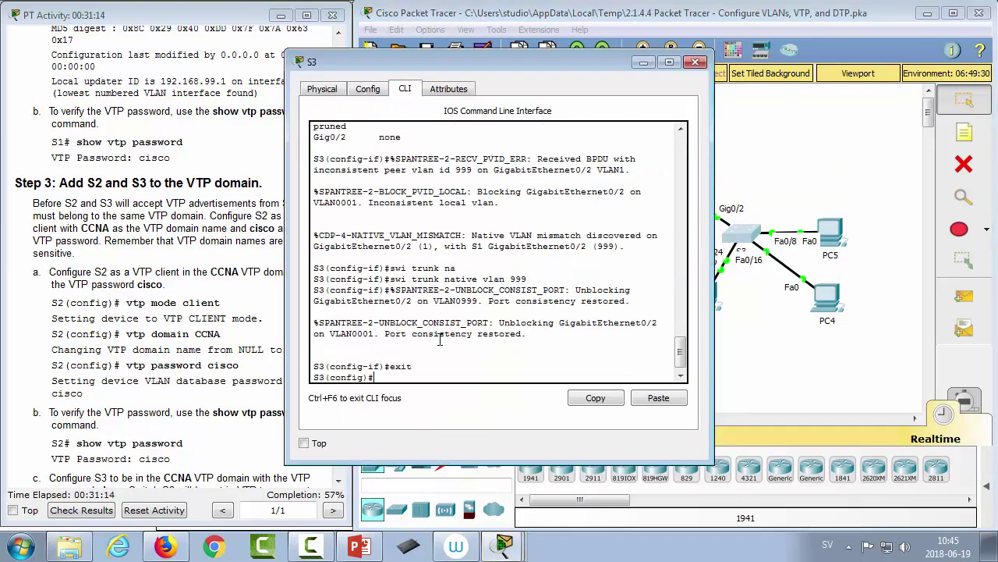
text(vtp mode v)
key(BackSpace)
text(cli)
key(Tab)
key(Return)
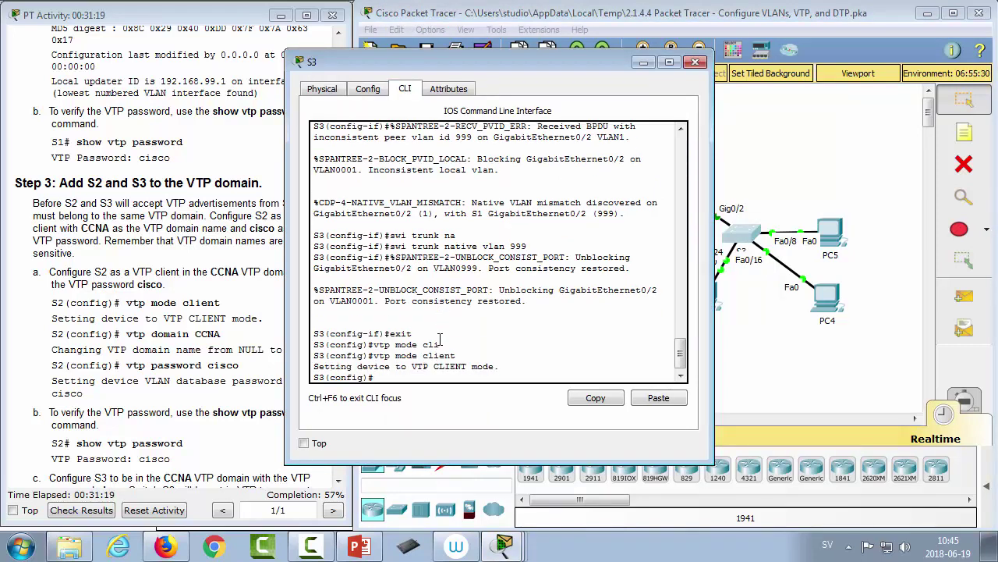
Step: Set S3's VTP domain to CCNA and check its status, noting configuration revision 0
text(vtp dom)
key(Tab)
text(CCNA)
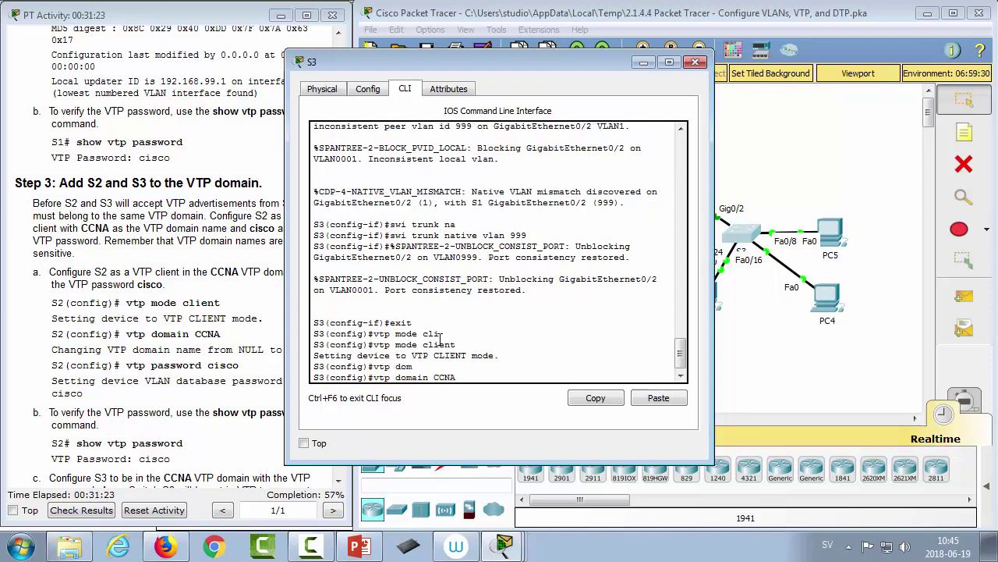
key(Return)
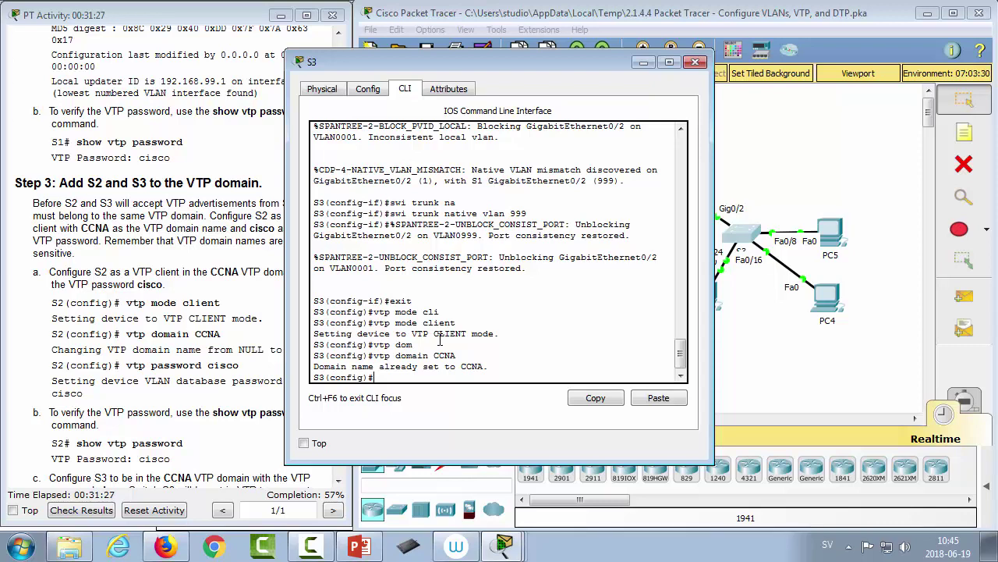
text(do show vtp st)
key(Return)
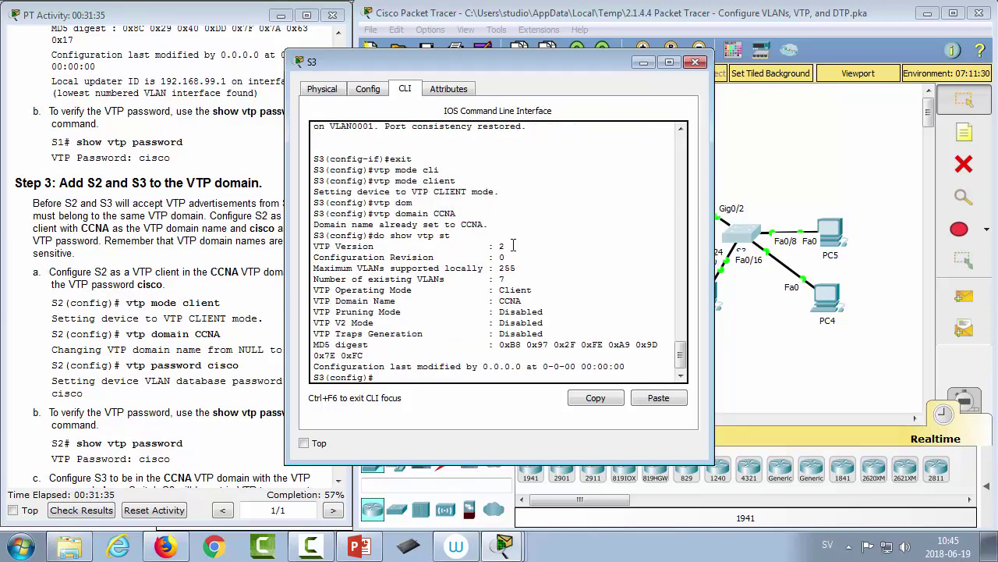
drag(506, 246, 509, 259)
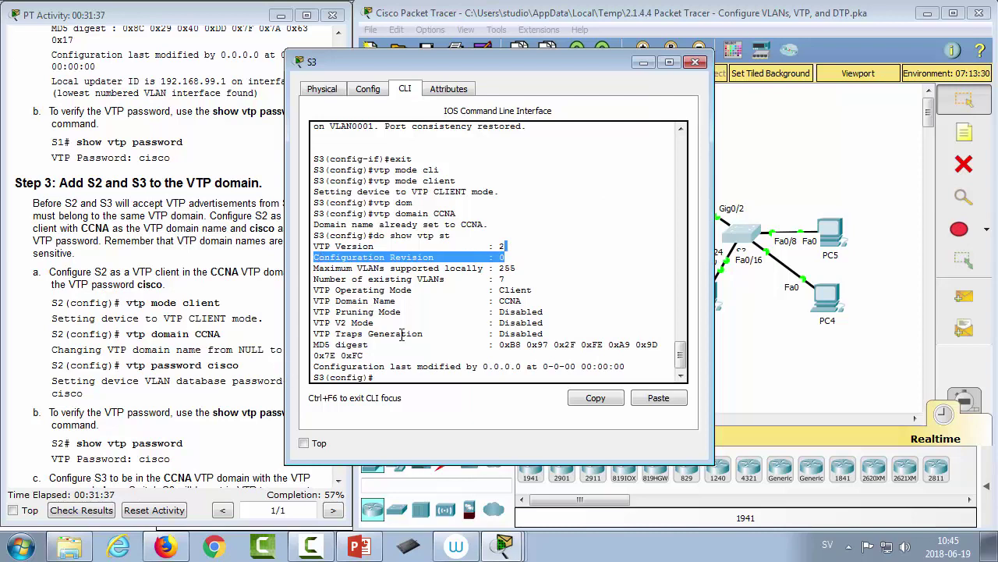
click(464, 266)
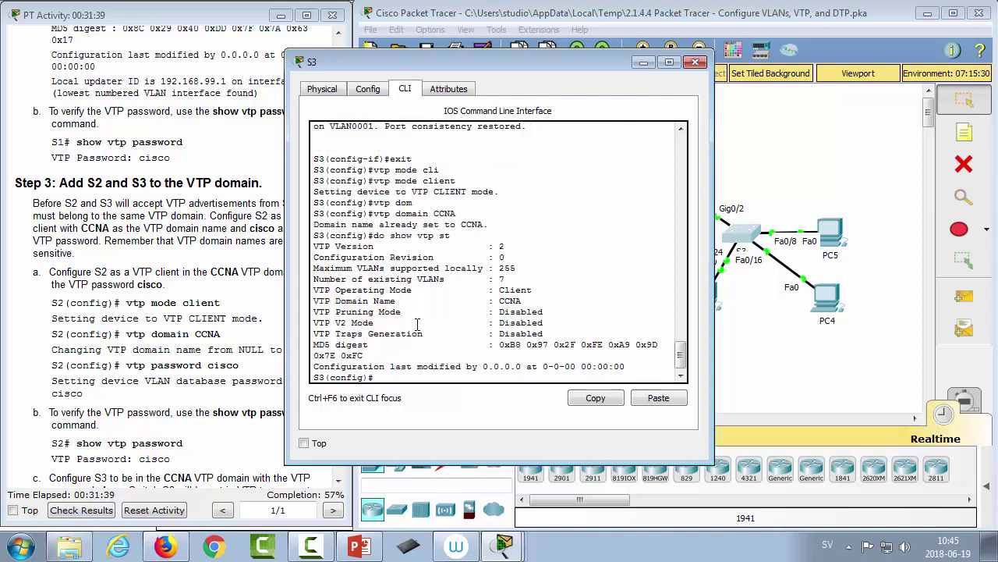
Step: Set S3's VTP password to the lab-specified value
key(Up)
key(Up)
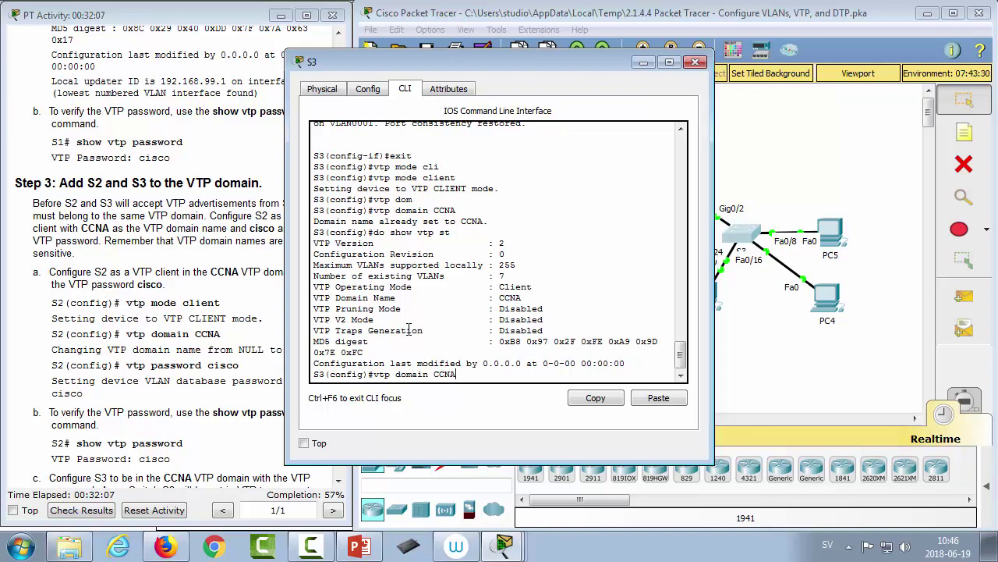
key(BackSpace)
key(BackSpace)
key(BackSpace)
key(BackSpace)
key(BackSpace)
key(BackSpace)
key(BackSpace)
key(BackSpace)
key(BackSpace)
key(BackSpace)
key(BackSpace)
key(BackSpace)
text(pass)
key(Tab)
text(cisco)
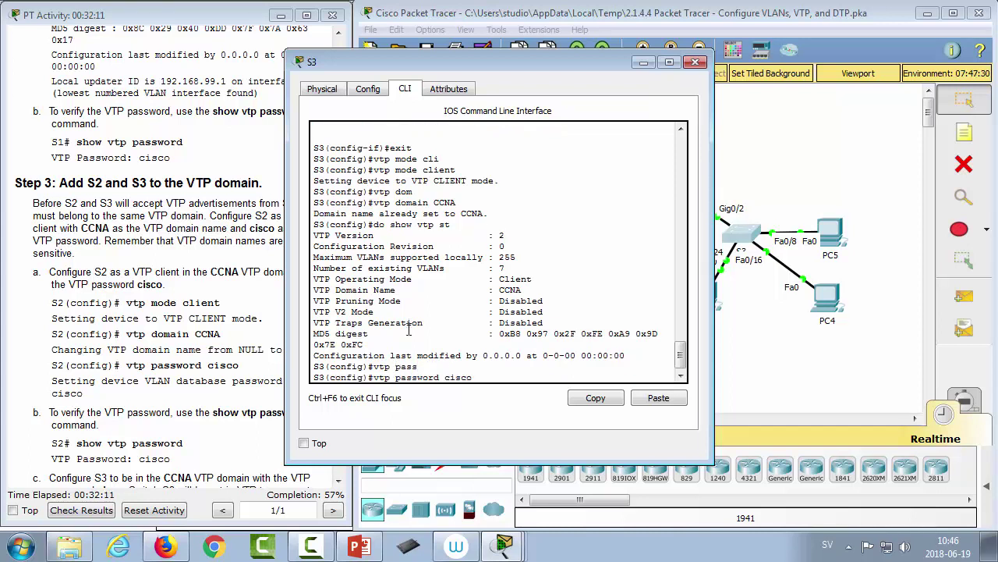
key(Return)
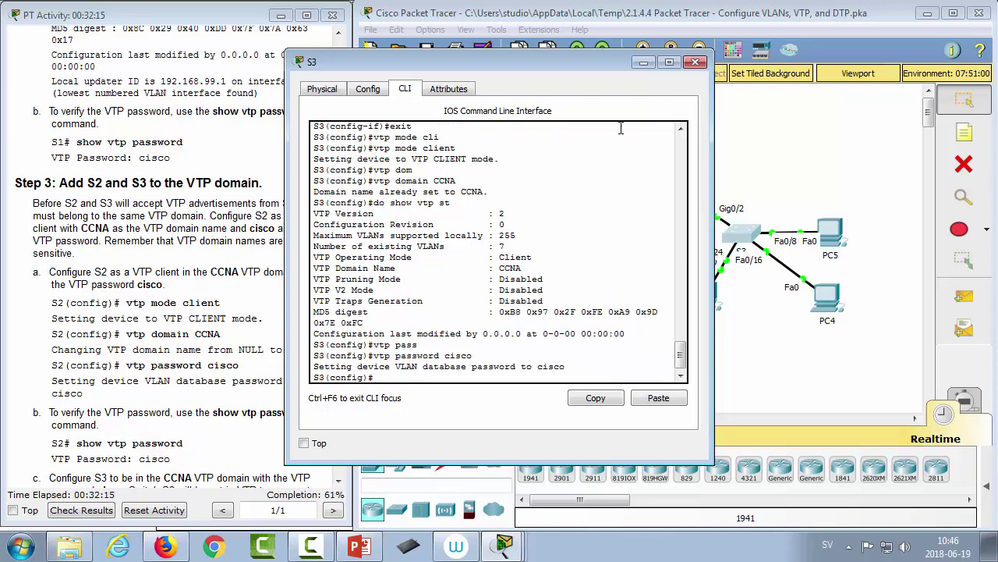
Step: Close S3, scroll instructions to Step 4 (VLANs 10, 20, 30), and reopen S1's console
click(697, 62)
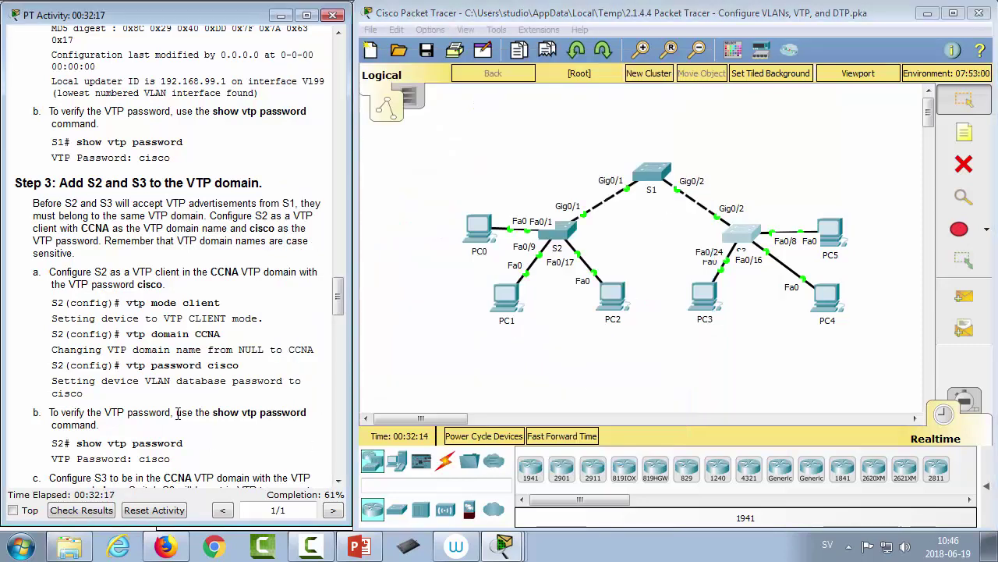
scroll(183, 422, down, 4)
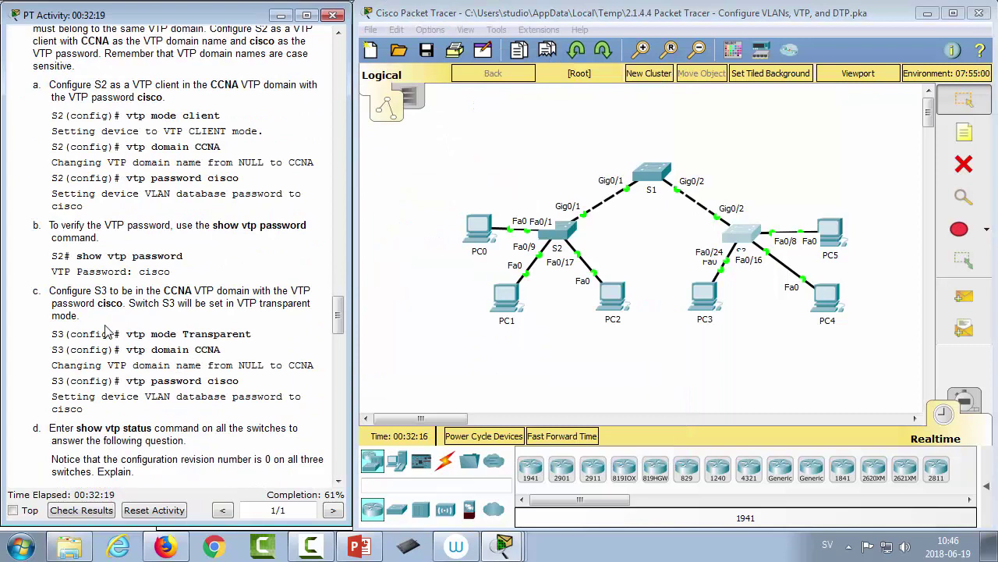
scroll(286, 362, down, 6)
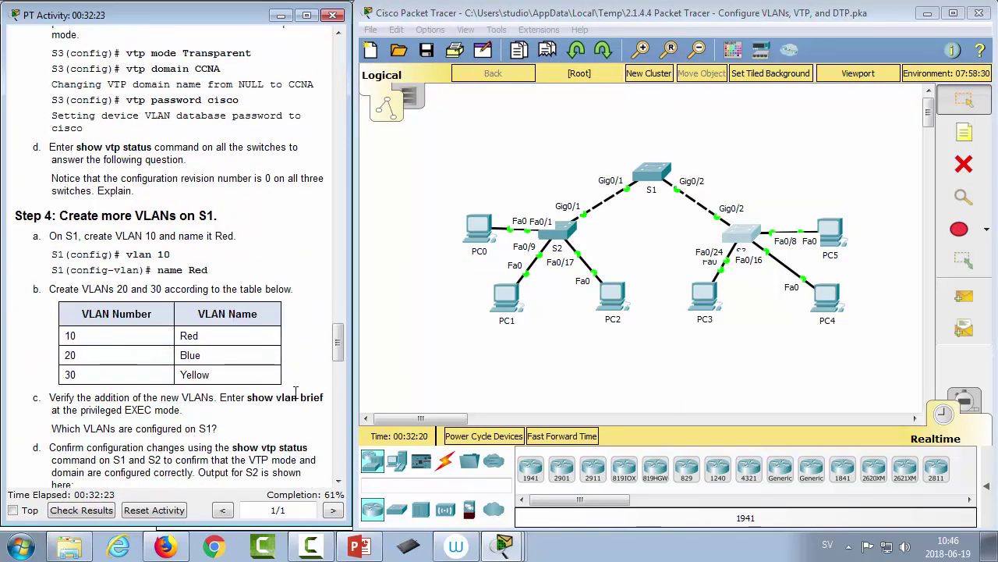
scroll(292, 390, down, 1)
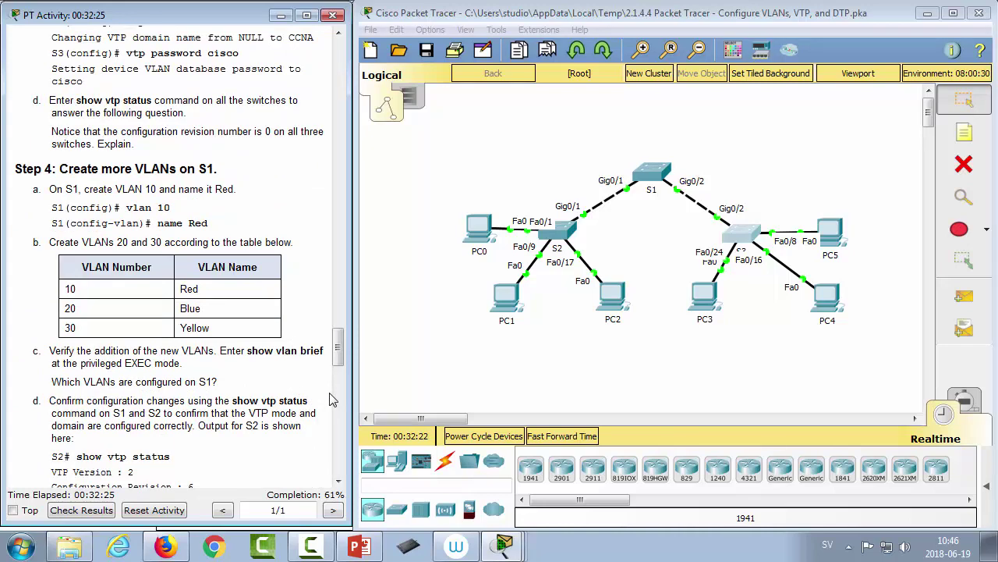
click(659, 170)
drag(478, 64, 623, 32)
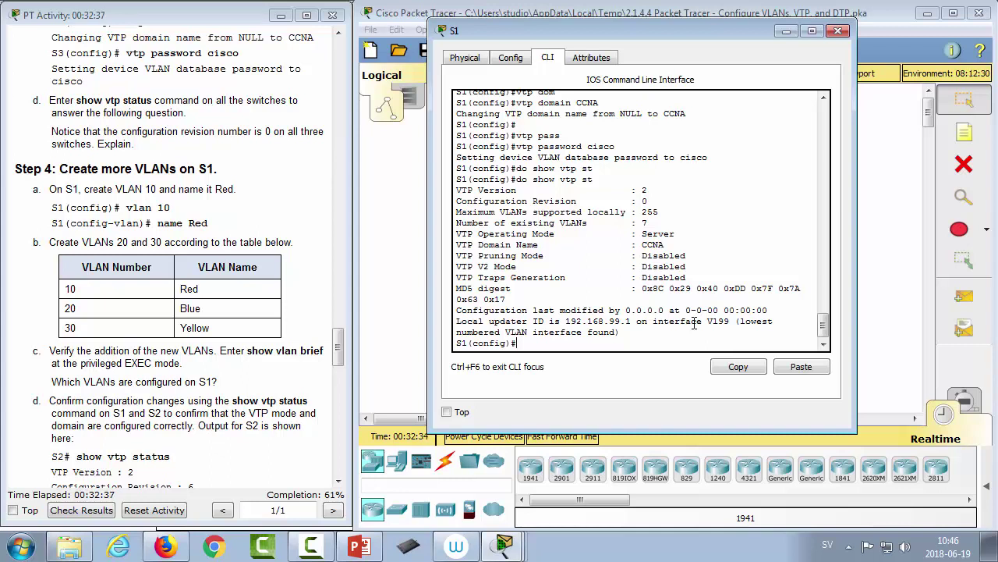
Step: Create VLAN 10 named Red on S1
text(vlan 10)
key(Return)
text(name )
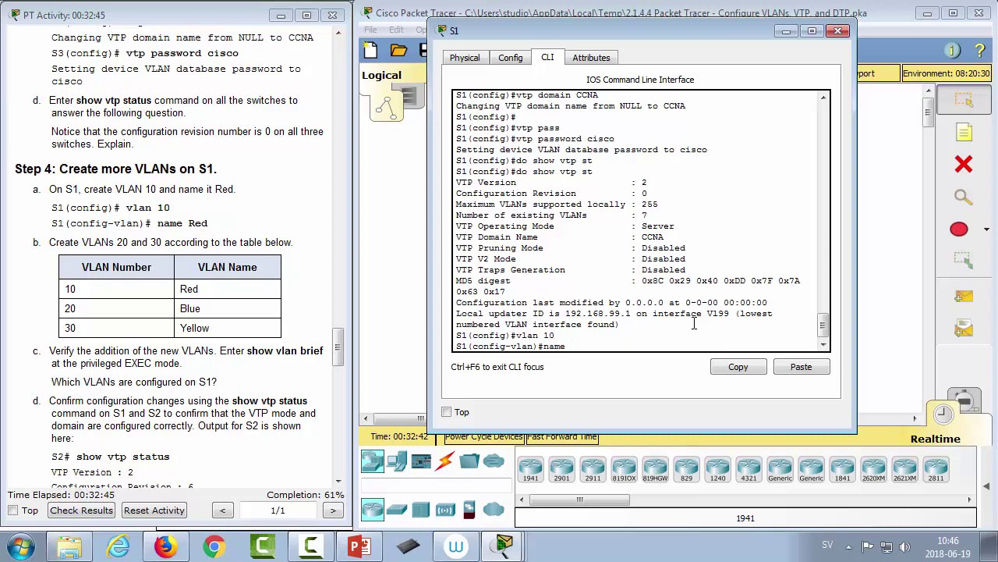
text(Red)
key(Return)
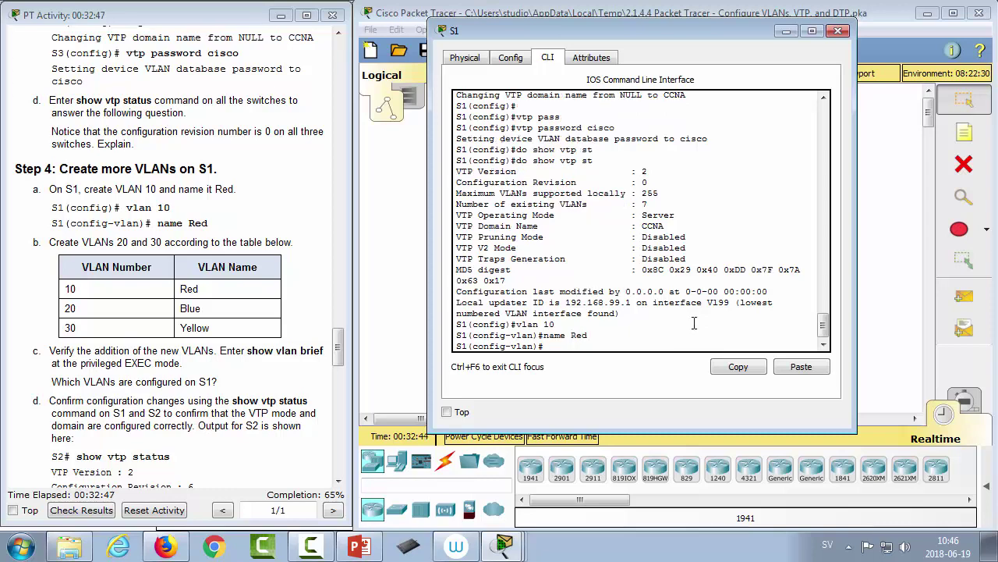
text(exit)
key(Return)
Step: Create VLAN 20 named Blue on S1
key(Up)
key(Up)
key(Up)
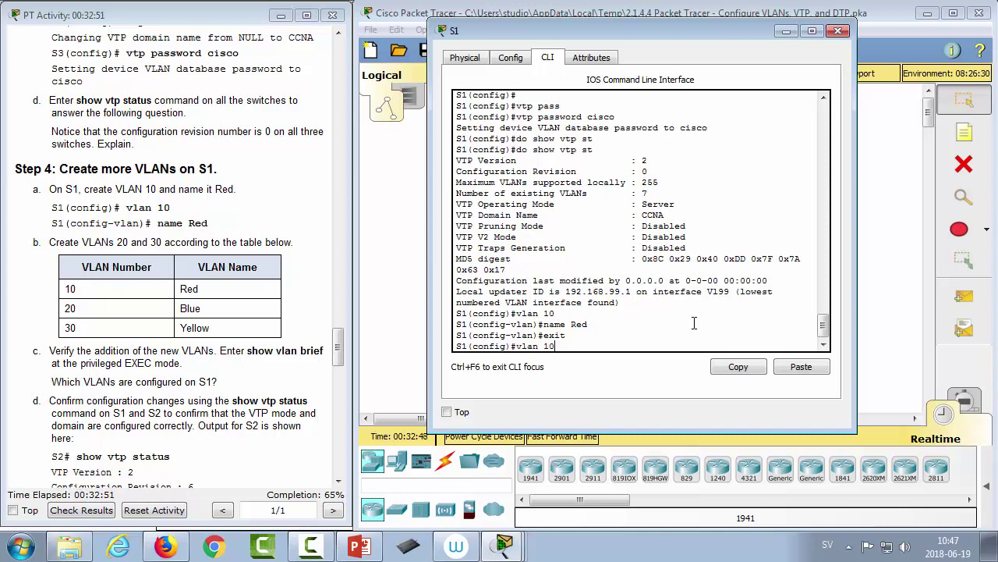
text(20)
key(Return)
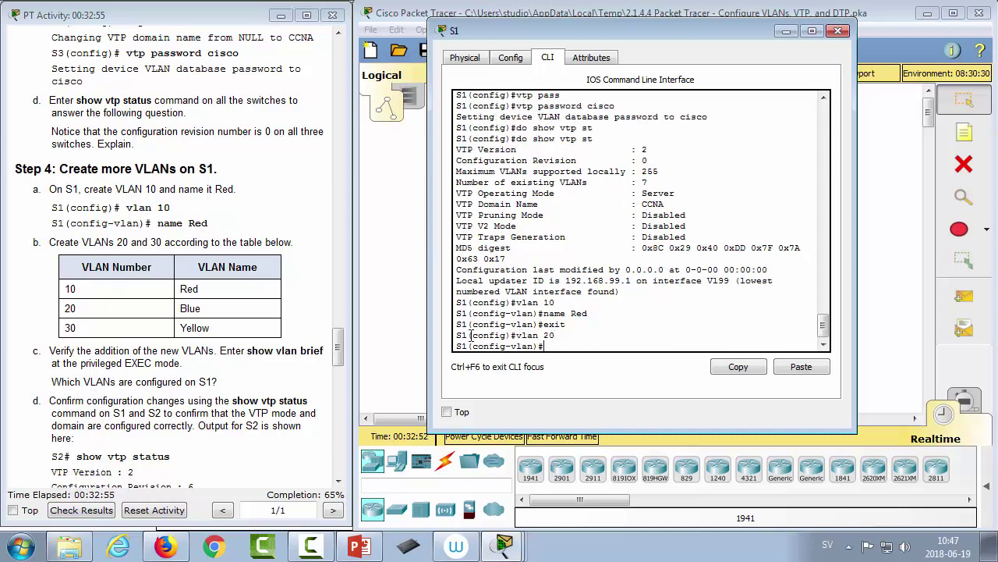
drag(467, 335, 521, 345)
click(595, 348)
text(?)
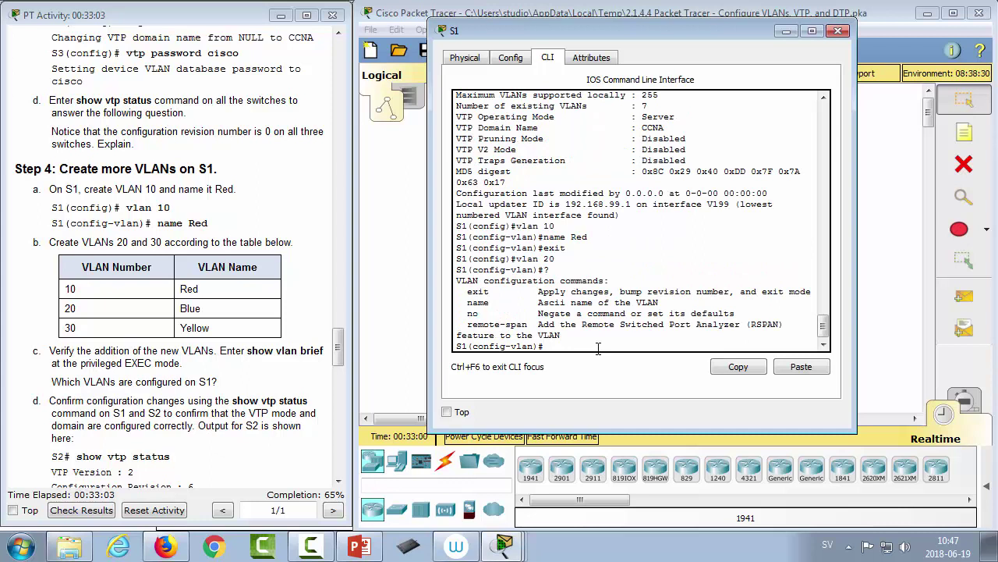
text(name Blue)
key(Return)
text(e)
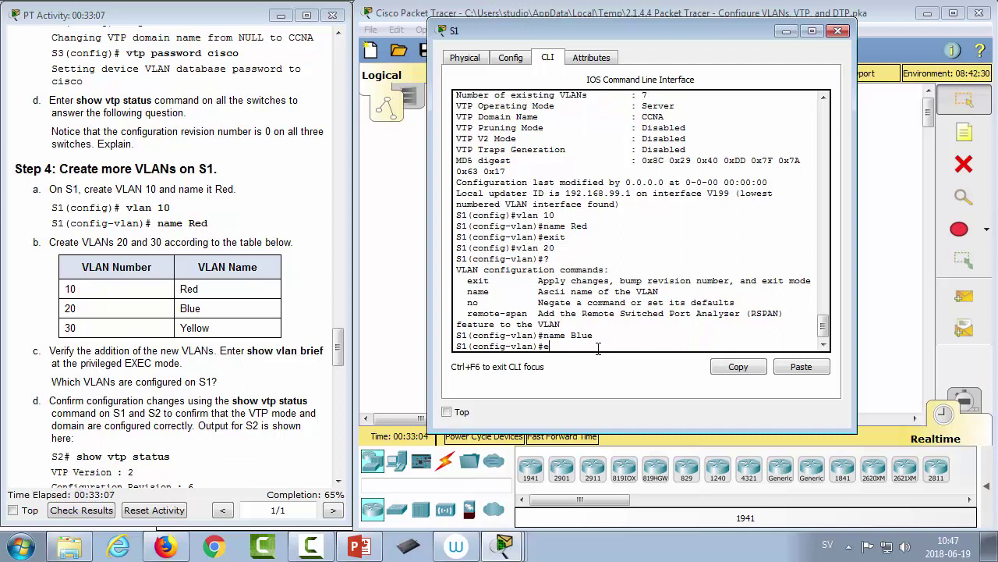
text(xit)
key(Return)
Step: Create VLAN 30 named Yellow on S1 and scroll the lab instructions onward
text(vlan 20)
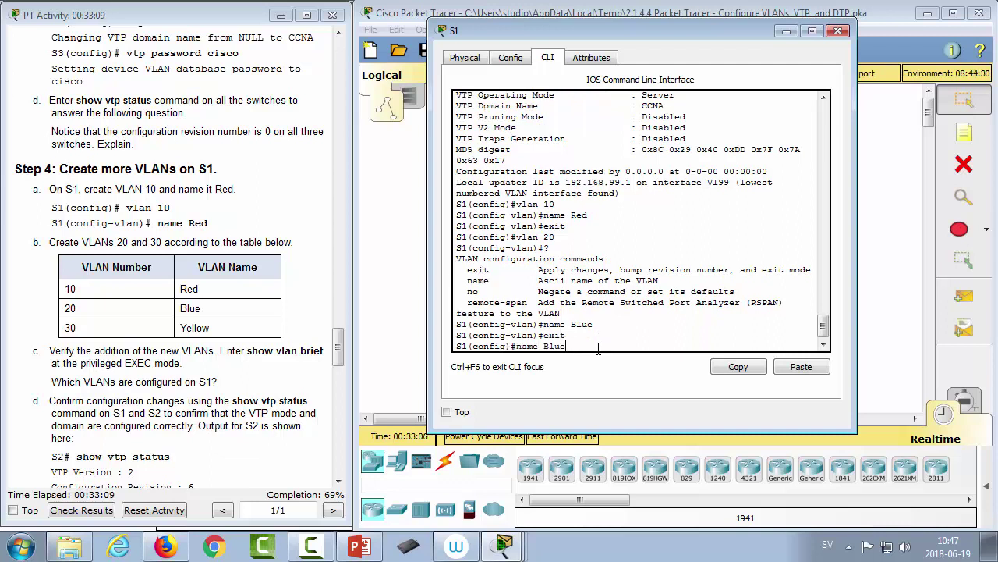
key(BackSpace)
key(BackSpace)
text(30)
key(Return)
text(nam)
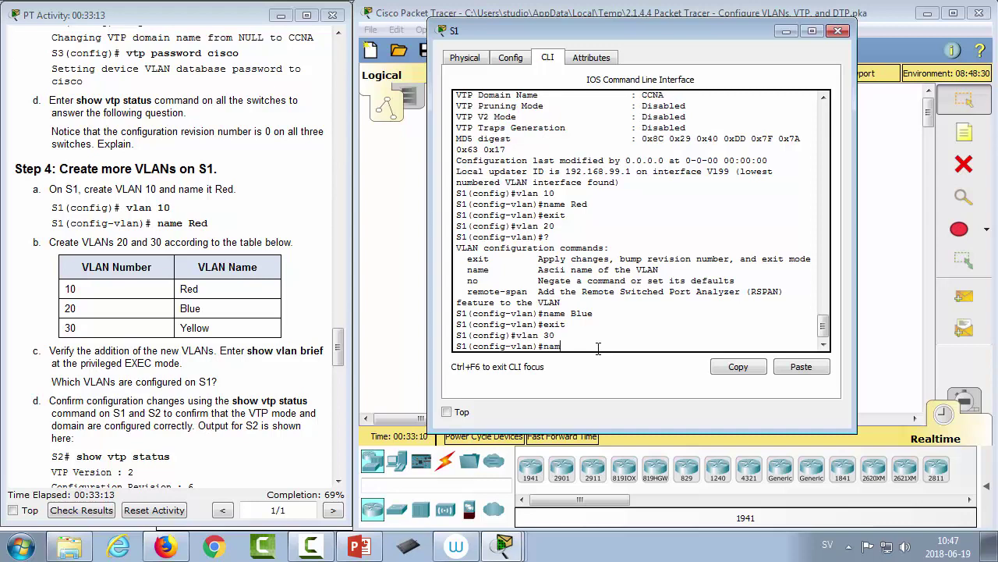
text(e Yellow)
key(Return)
text(exit)
key(Return)
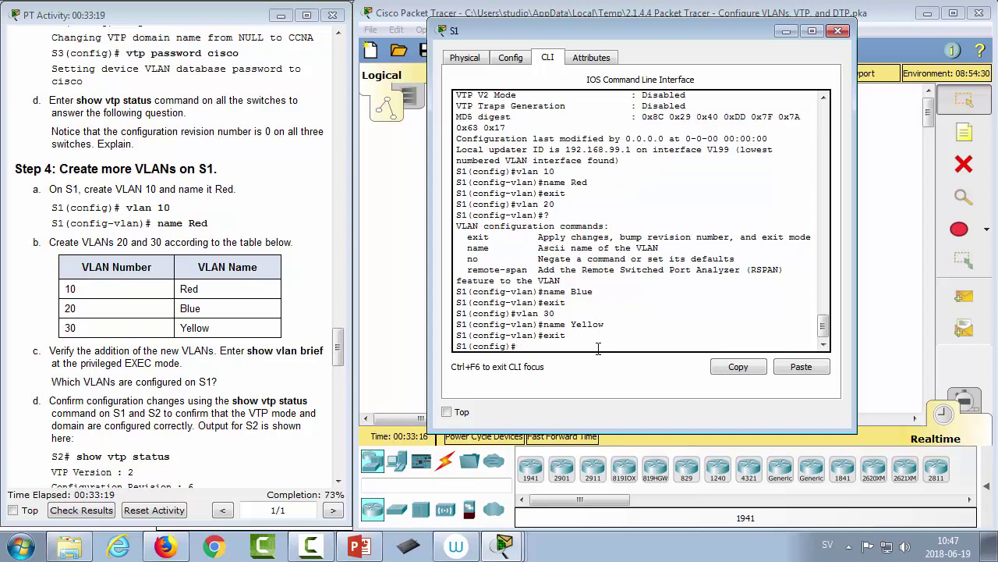
click(204, 422)
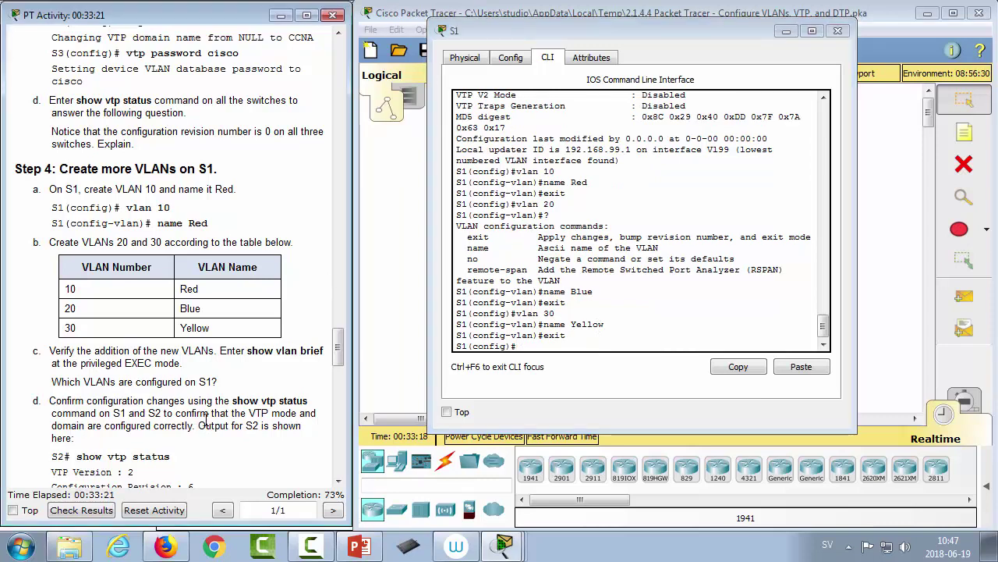
scroll(204, 421, down, 5)
Step: Run 'do show vtp status' on S1 and confirm configuration revision 6 with 10 VLANs
click(613, 323)
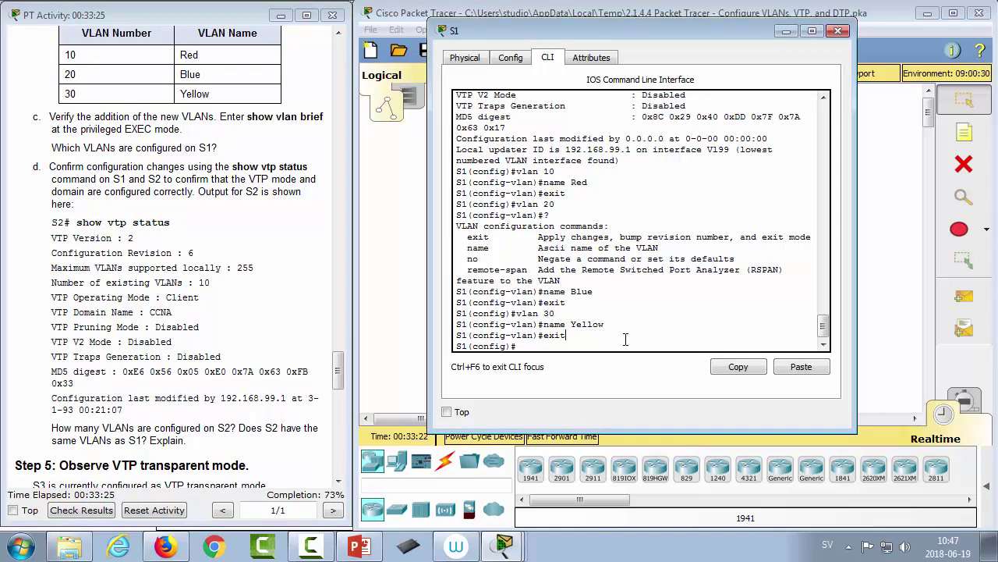
text(do show vtp st)
key(Return)
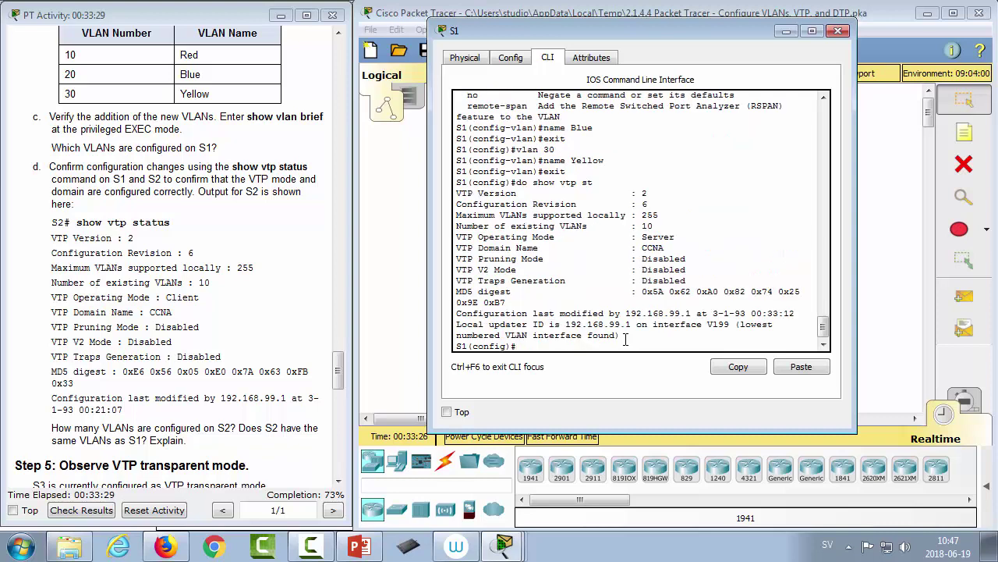
drag(654, 205, 468, 208)
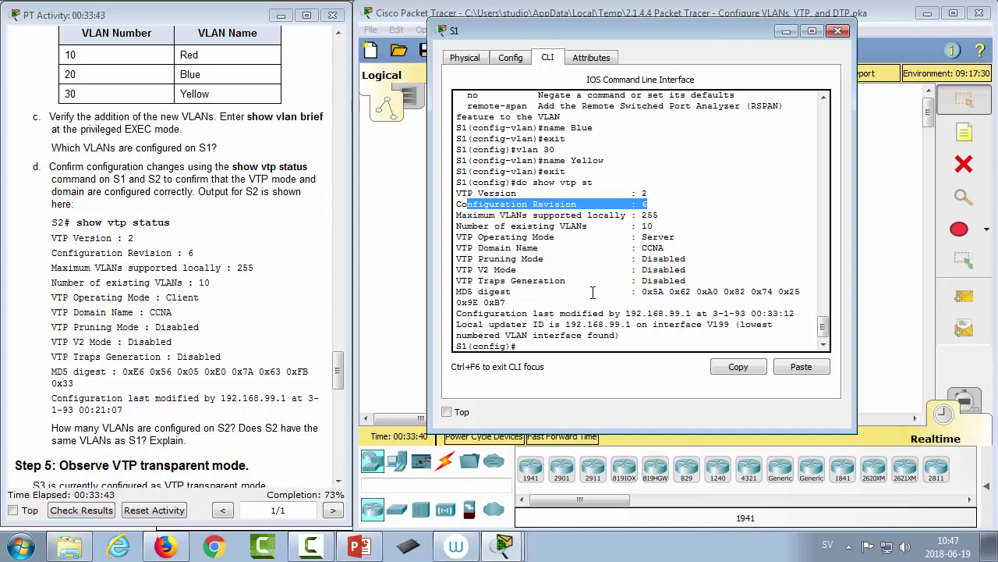
click(195, 357)
scroll(195, 356, down, 3)
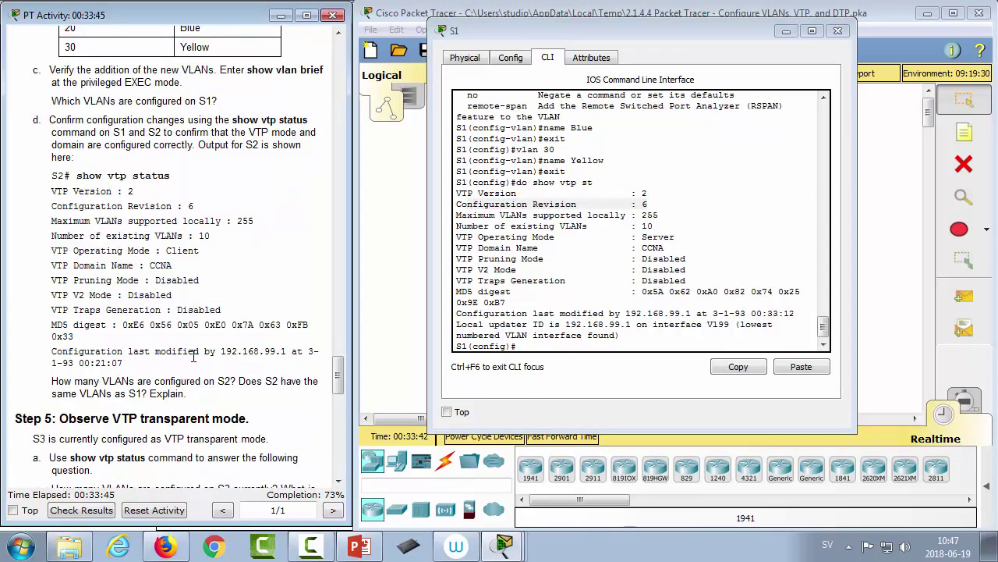
Step: Close S1, then run 'do show vtp status' on S2 to confirm configuration revision 6
click(884, 310)
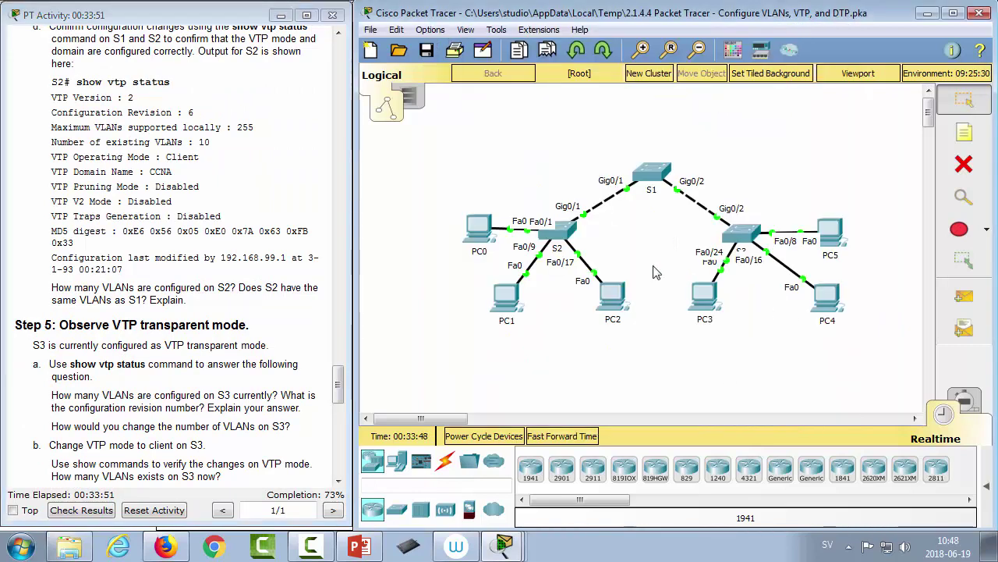
click(571, 242)
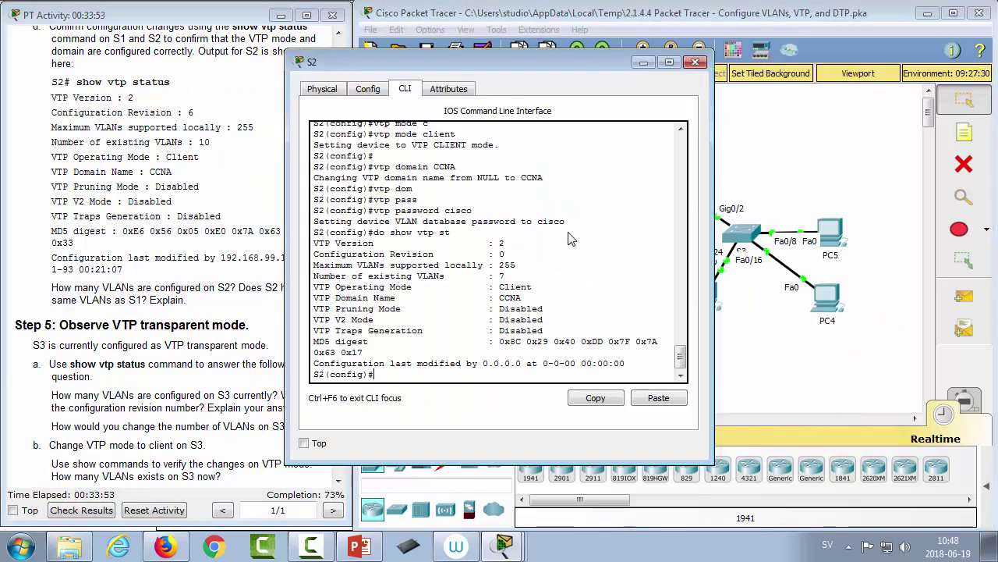
text(do show vtp st)
key(Return)
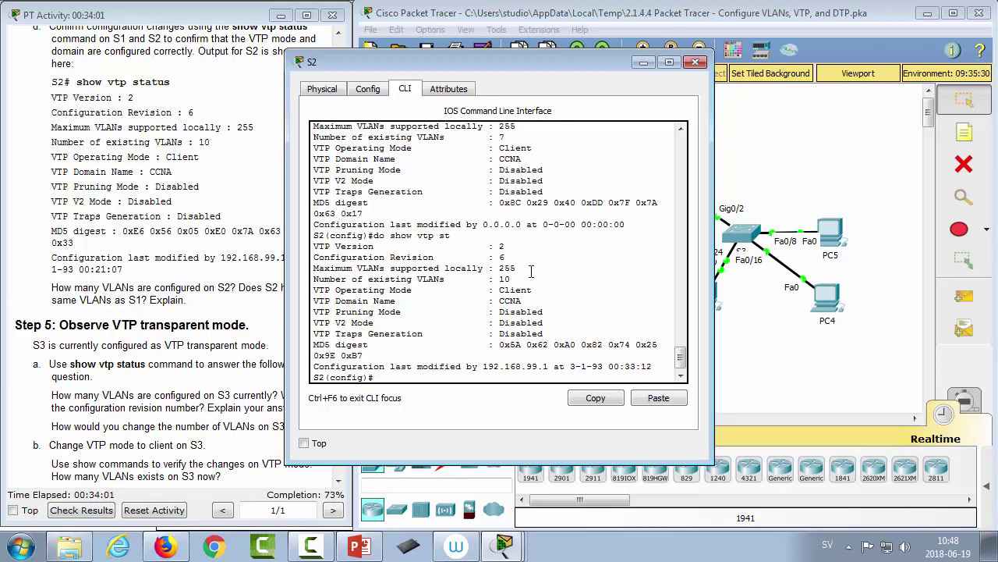
drag(515, 258, 320, 257)
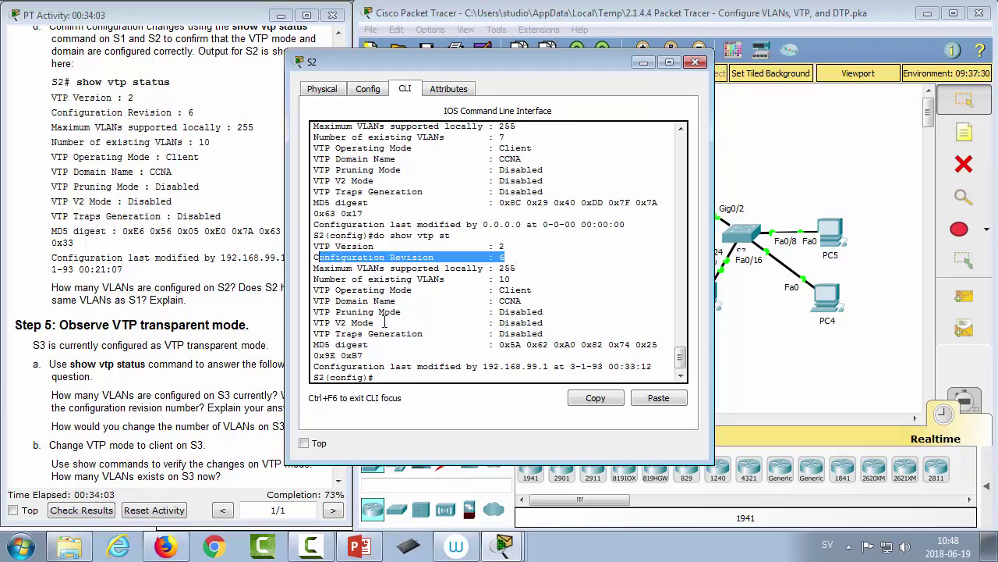
Step: Run 'do show vlan' on S2 to confirm VLANs 10 Red, 20 Blue and 30 Yellow, then close S2
text(do sho)
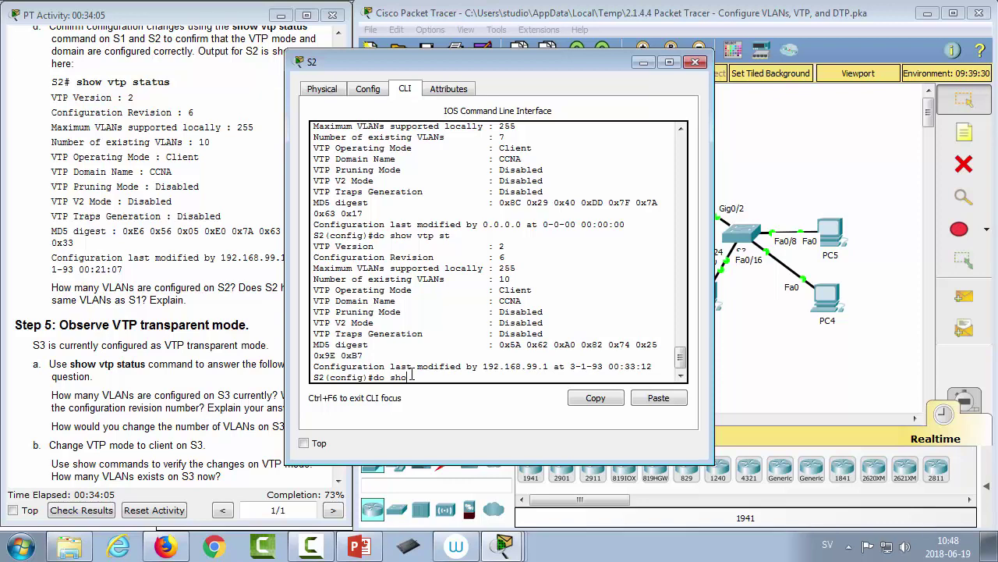
text(w vlan)
key(Return)
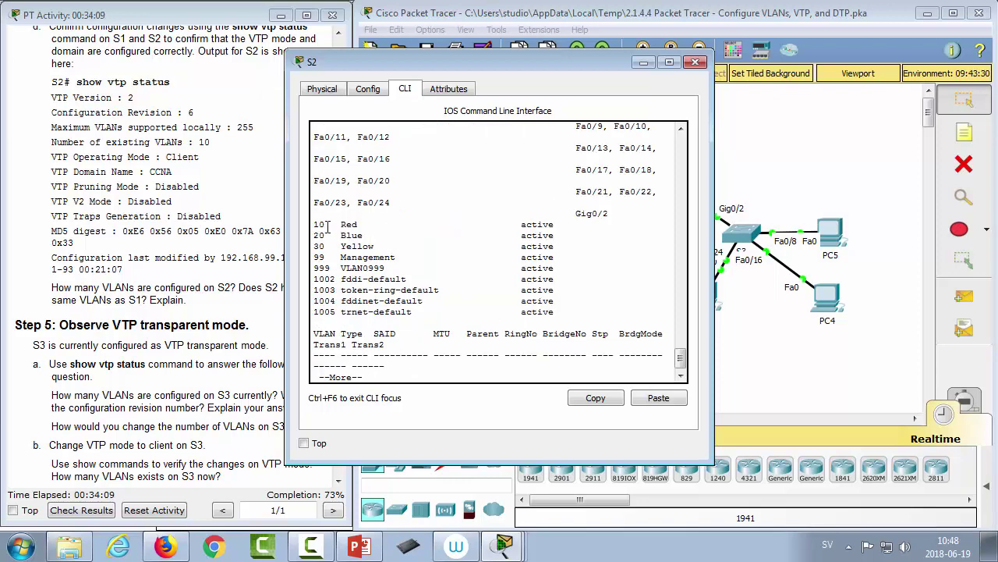
drag(315, 224, 572, 248)
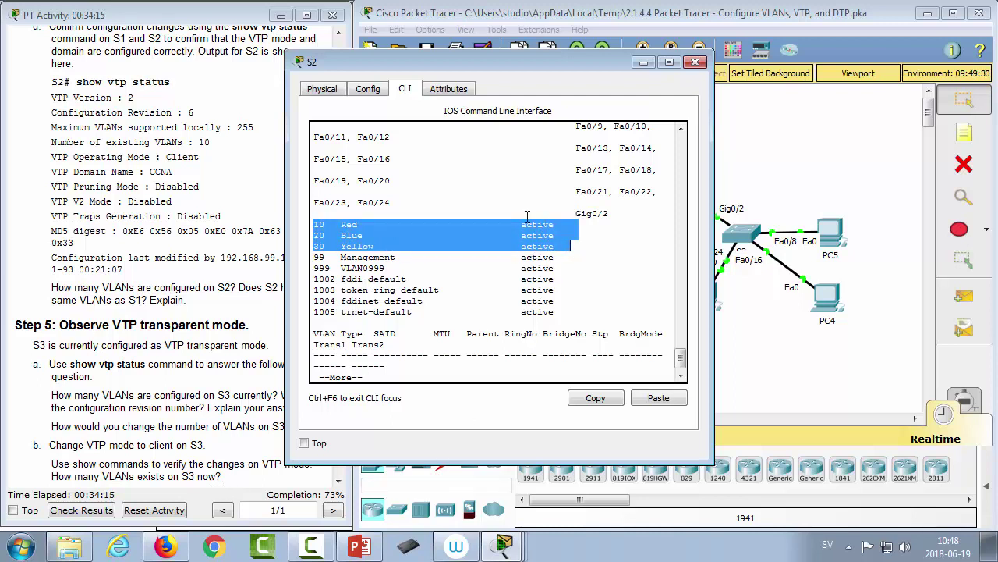
click(695, 62)
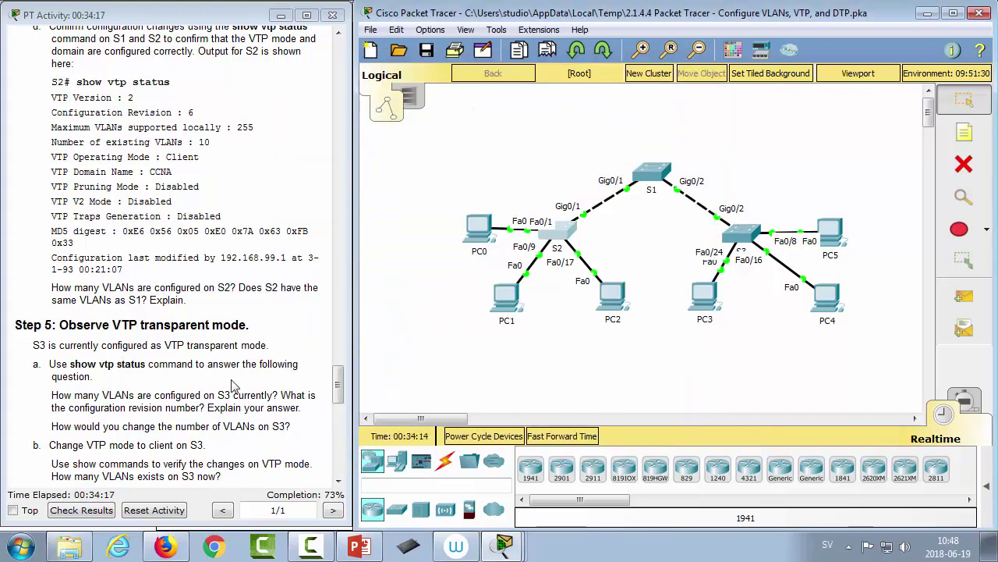
Step: Run 'do show vlan' on S3 to confirm VLANs 10, 20 and 30, then close S3
click(745, 232)
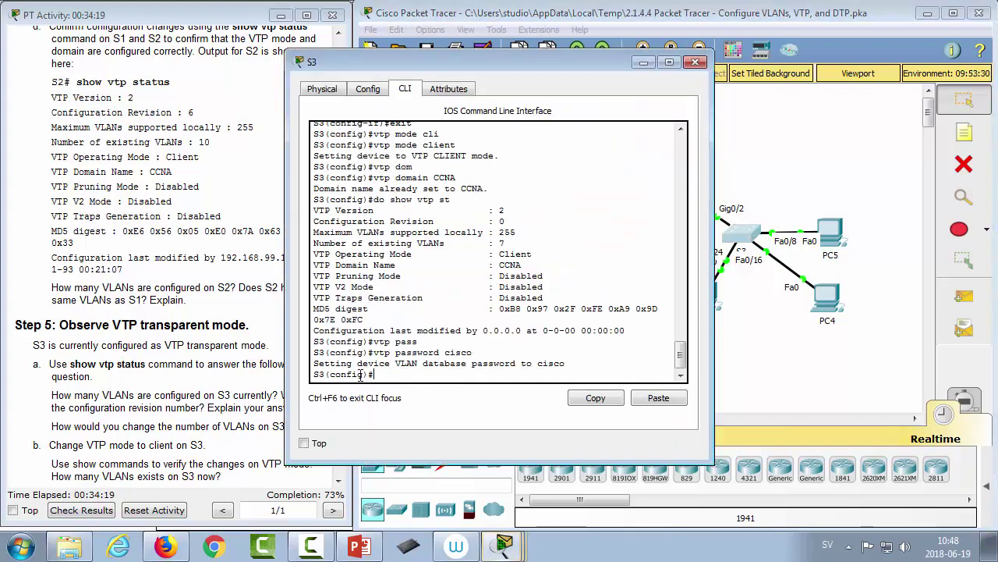
text(do show )
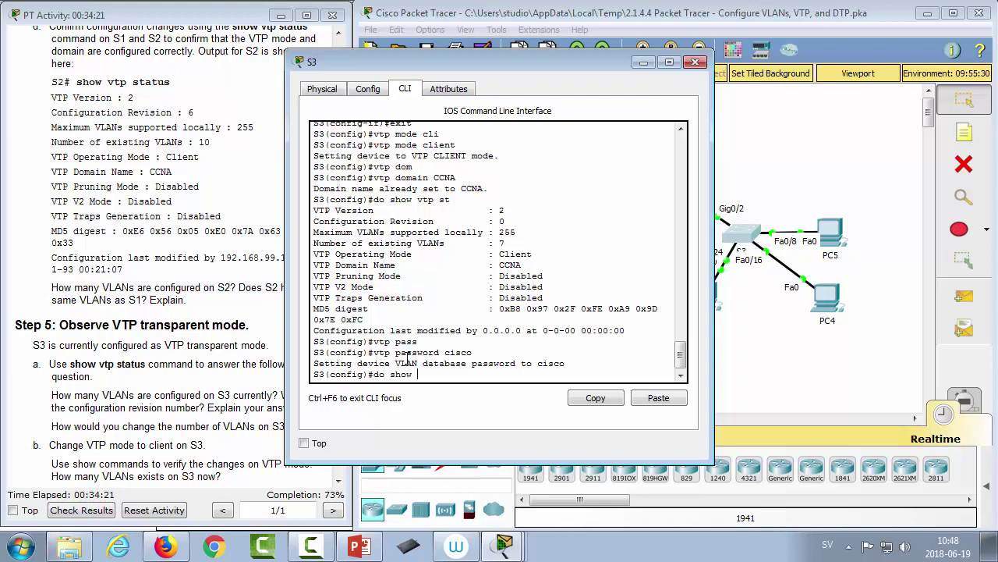
text(vlan)
key(Return)
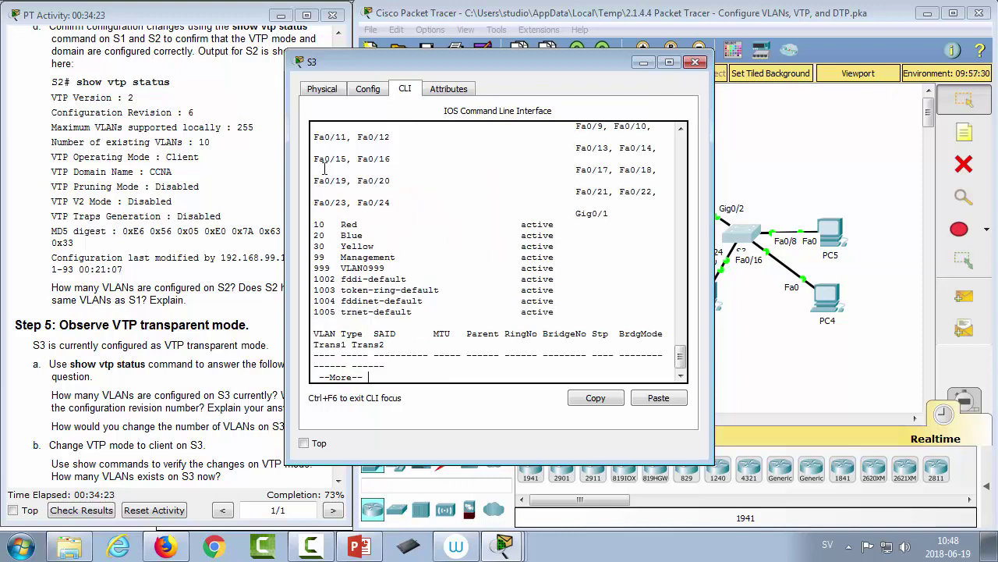
drag(312, 224, 579, 248)
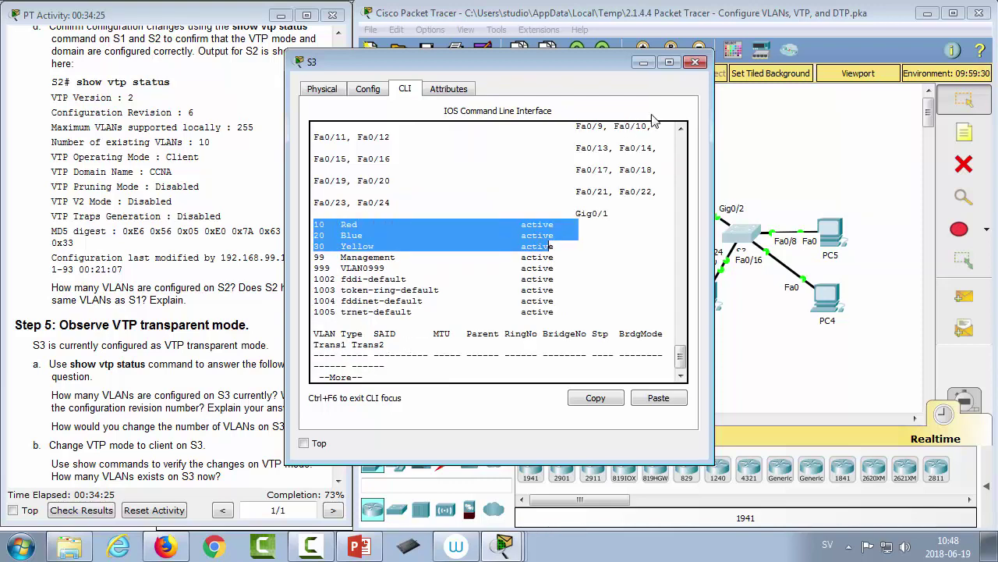
click(696, 61)
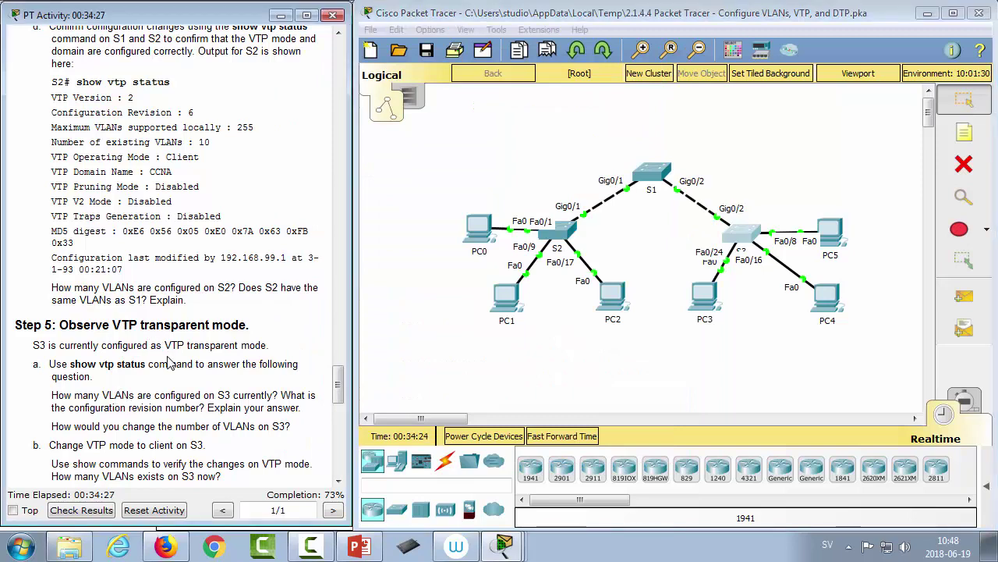
Step: Scroll the instructions to Step 6's port table and reopen S2's console
scroll(173, 360, down, 4)
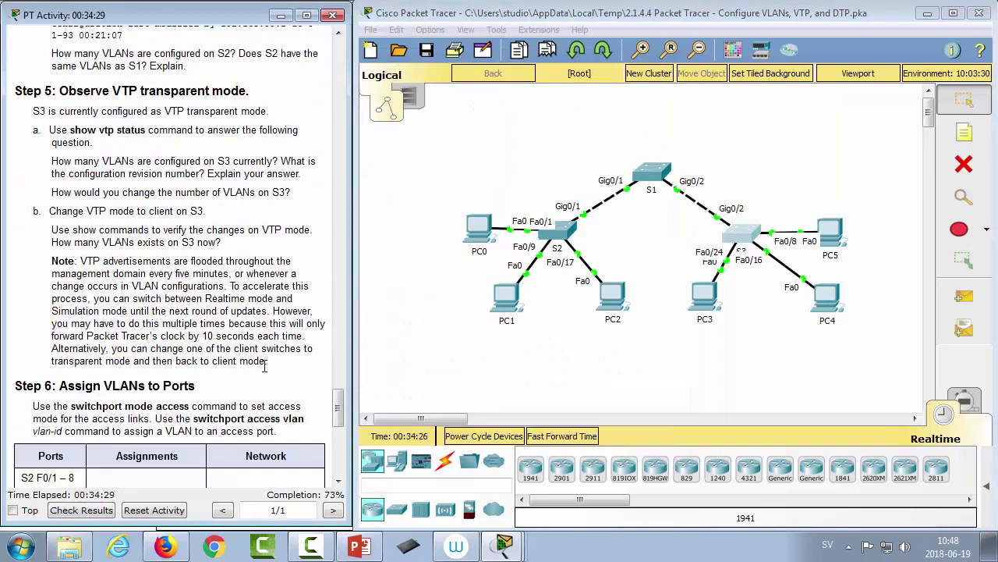
scroll(265, 367, down, 3)
scroll(269, 372, down, 1)
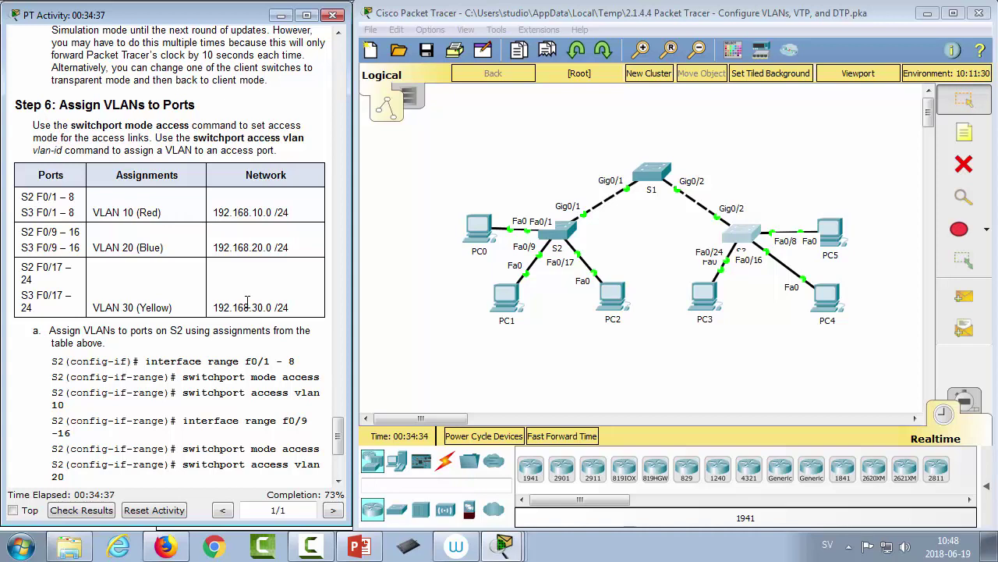
scroll(236, 300, up, 3)
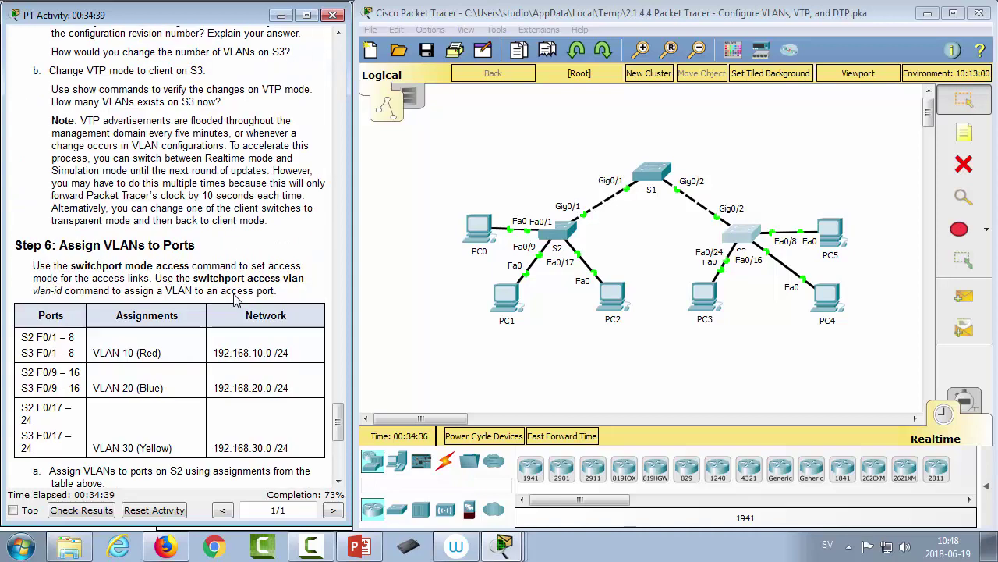
scroll(236, 299, down, 3)
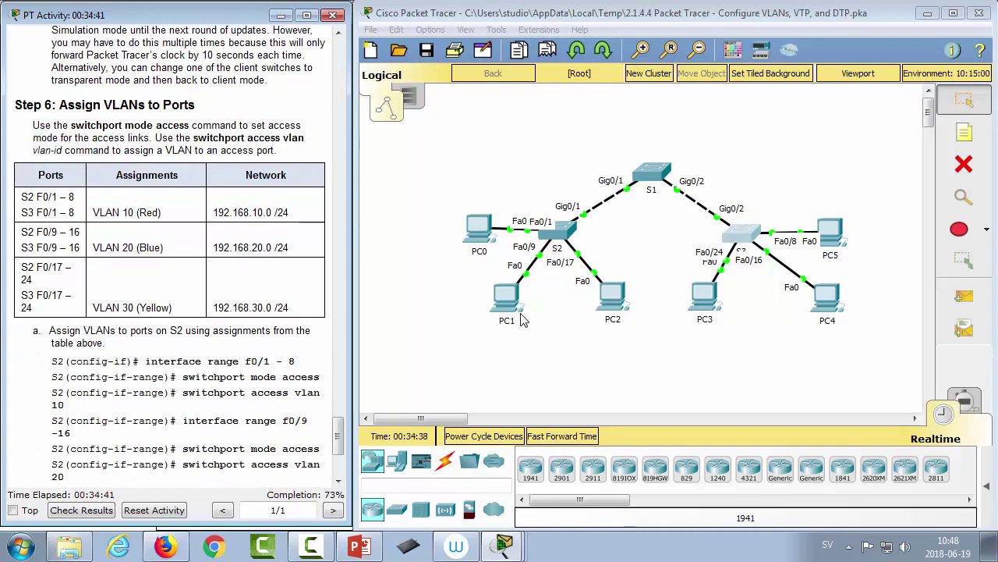
click(563, 231)
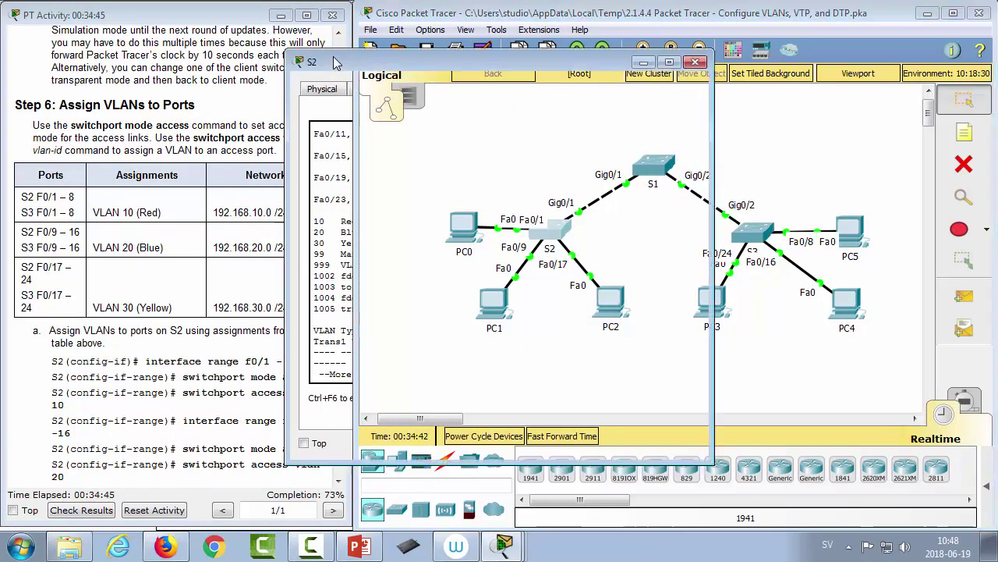
Step: Place S2's console beside the instructions and quit the paged VLAN listing
drag(336, 63, 593, 27)
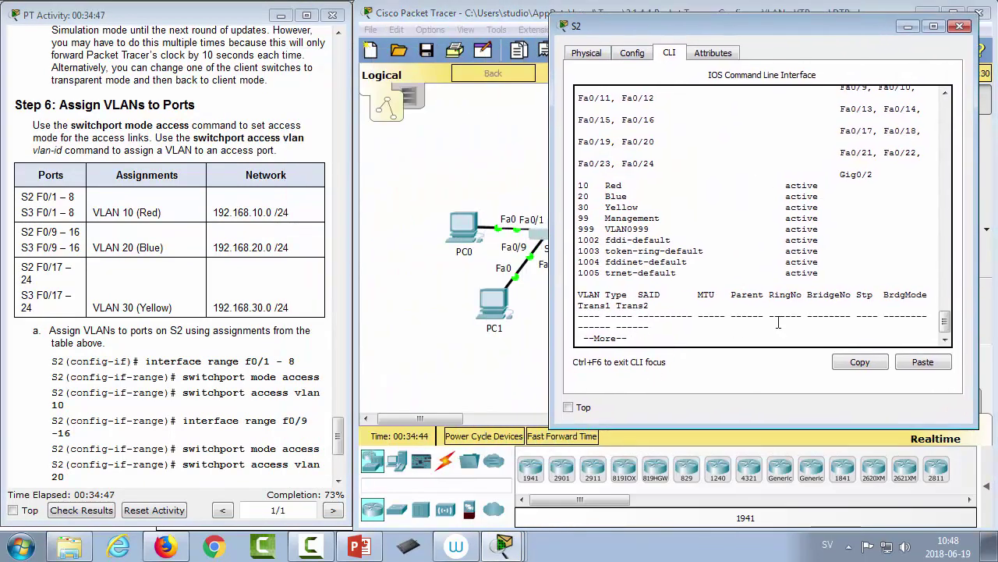
key(q)
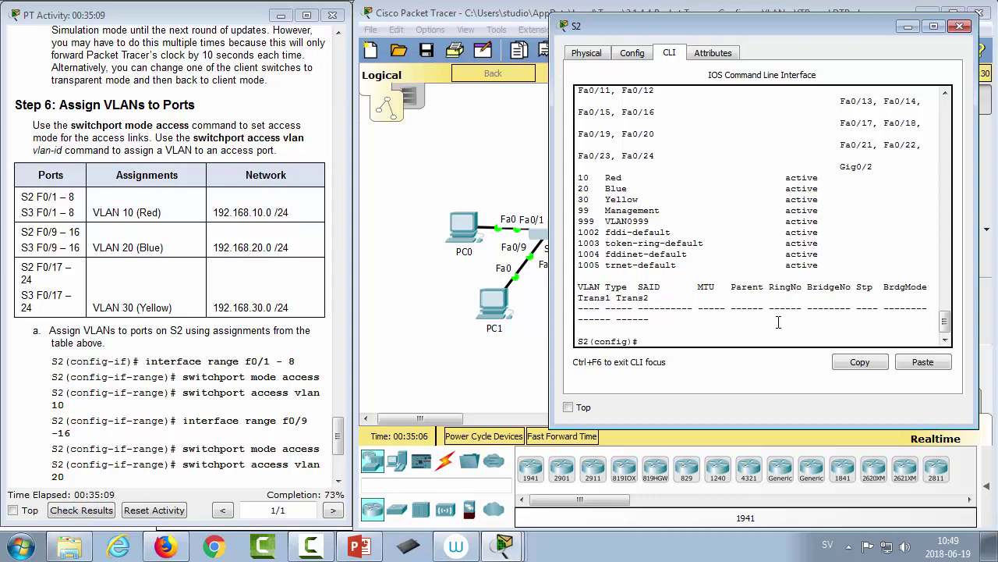
Step: Select S2's interface range FastEthernet 0/1-8
text(inter )
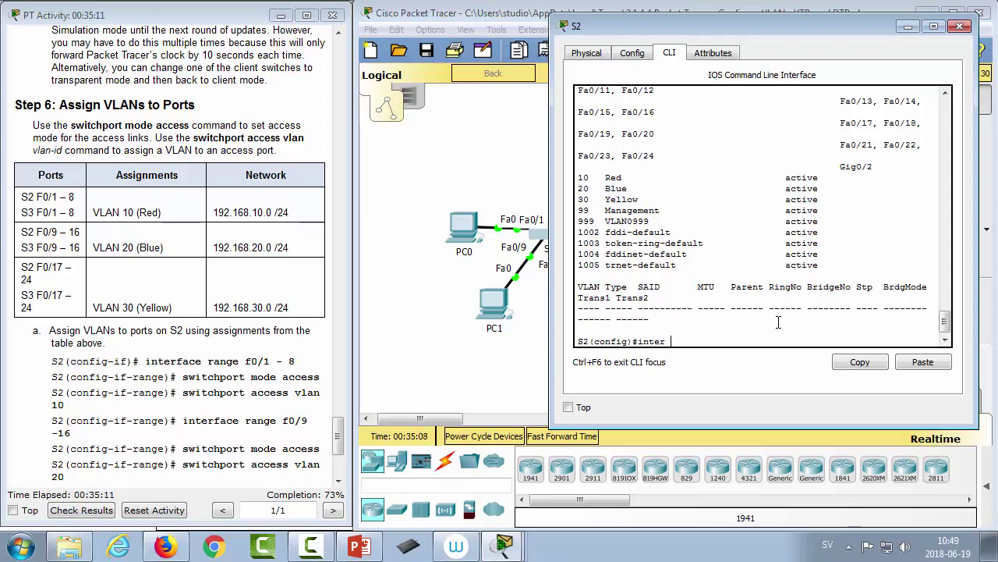
text(ra)
key(Tab)
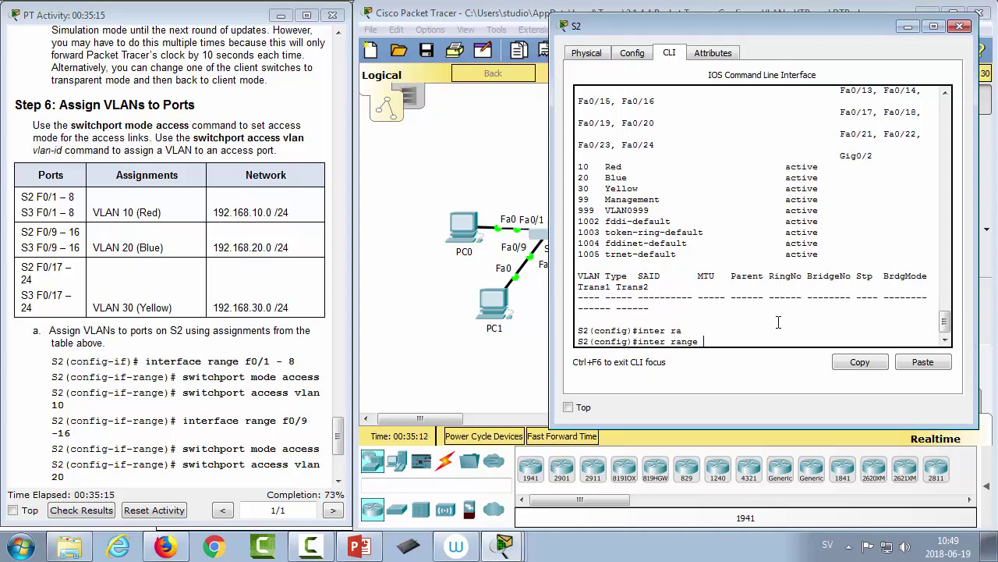
text(f)
key(Tab)
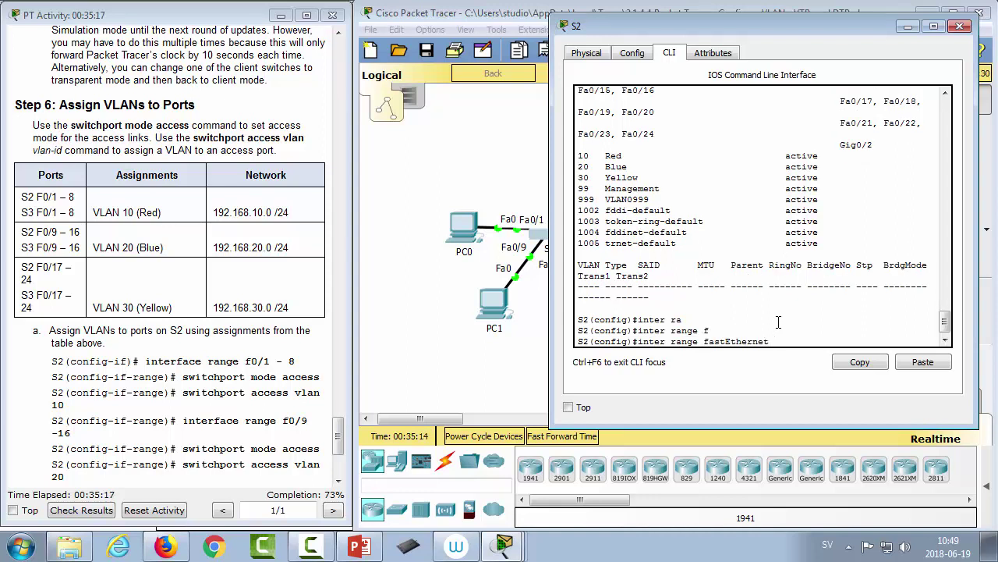
text(0/1-8)
key(Return)
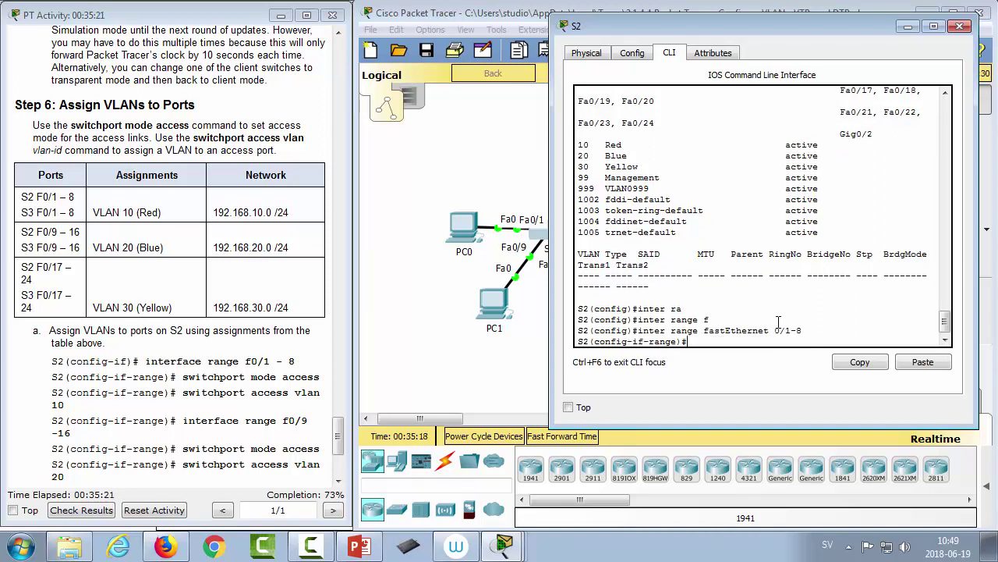
Step: Make ports Fa0/1–8 access ports in VLAN 10
text(swi mode acc)
key(Tab)
key(Return)
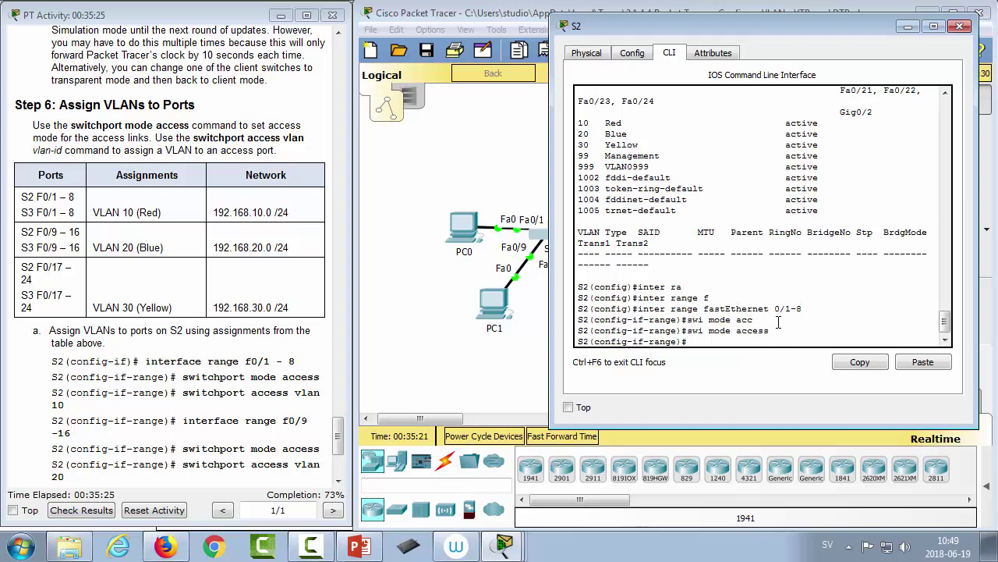
text(swi acc)
key(Tab)
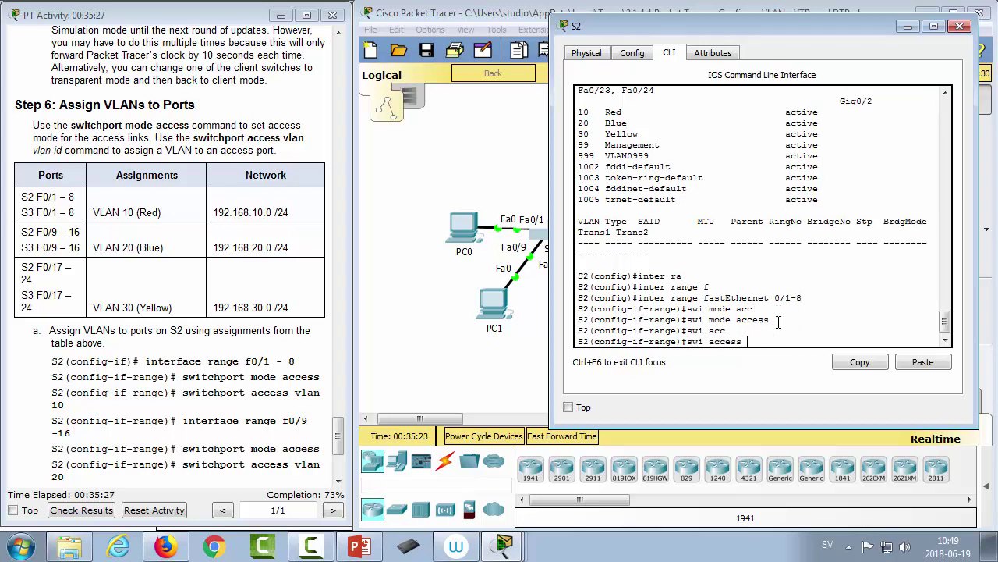
text(vlan 10)
key(Return)
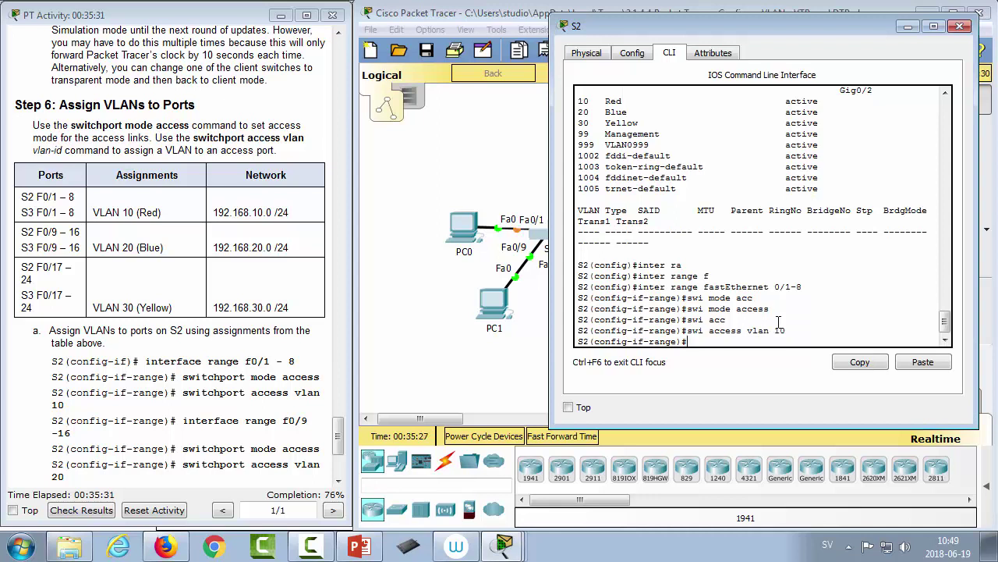
Step: Recall and edit the range command to select ports Fa0/9–16
key(Up)
key(Up)
key(Up)
key(Up)
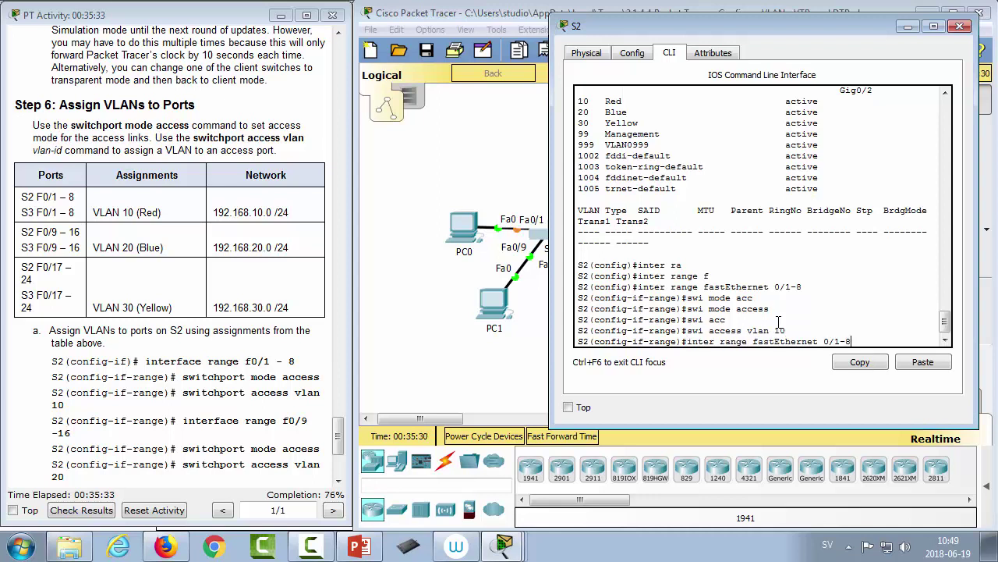
key(BackSpace)
key(BackSpace)
key(BackSpace)
key(Return)
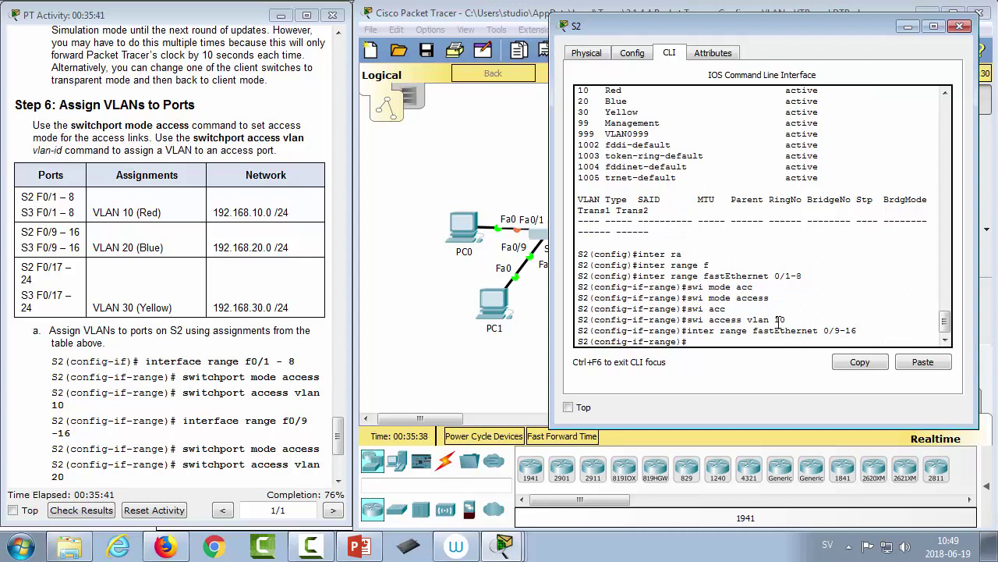
Step: Make ports Fa0/9–16 access ports in VLAN 20
text(swi mode acc)
key(Return)
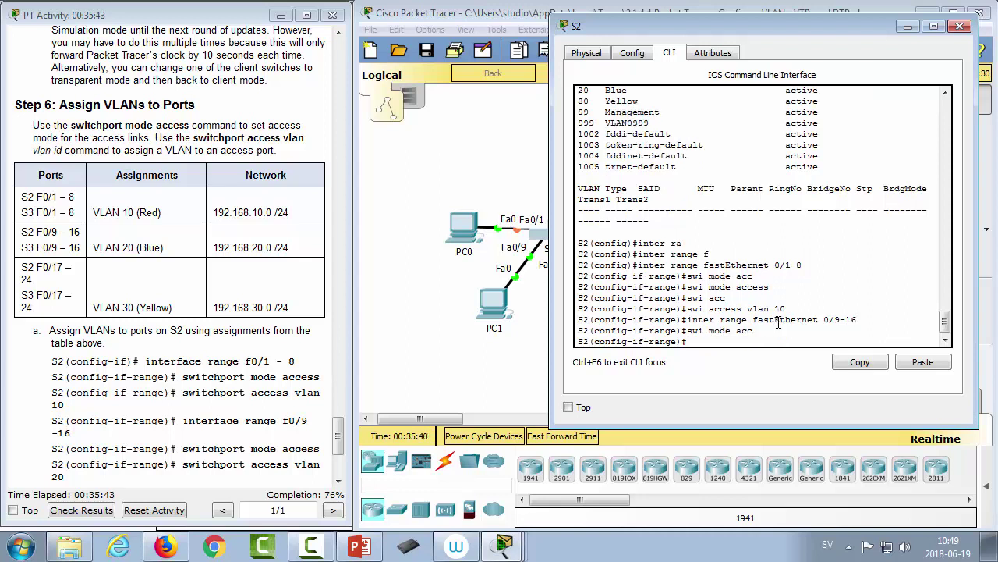
text(swi acc vlan 20)
key(Return)
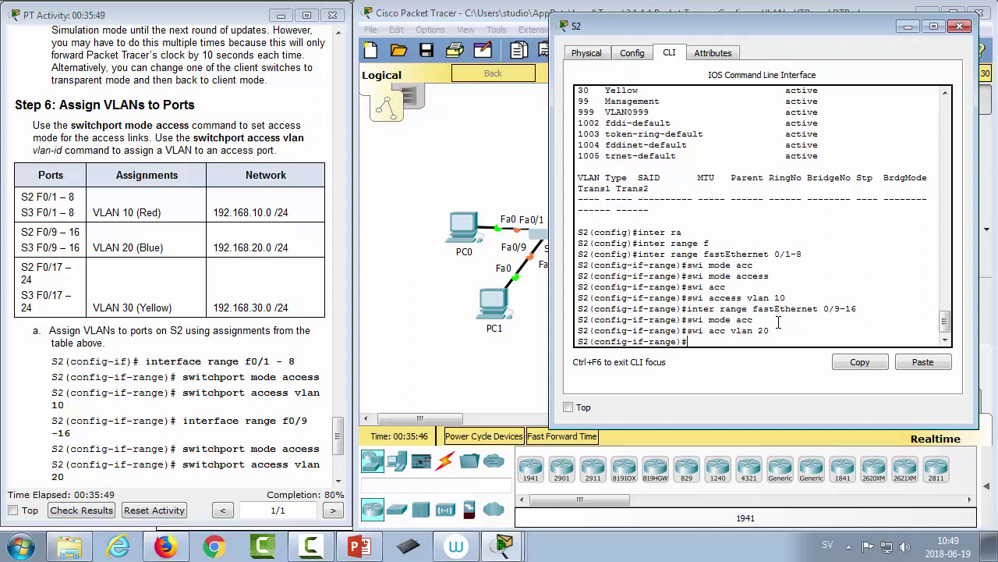
Step: Select range Fa0/17–24 and make them access ports in VLAN 30
key(Up)
key(Up)
key(Up)
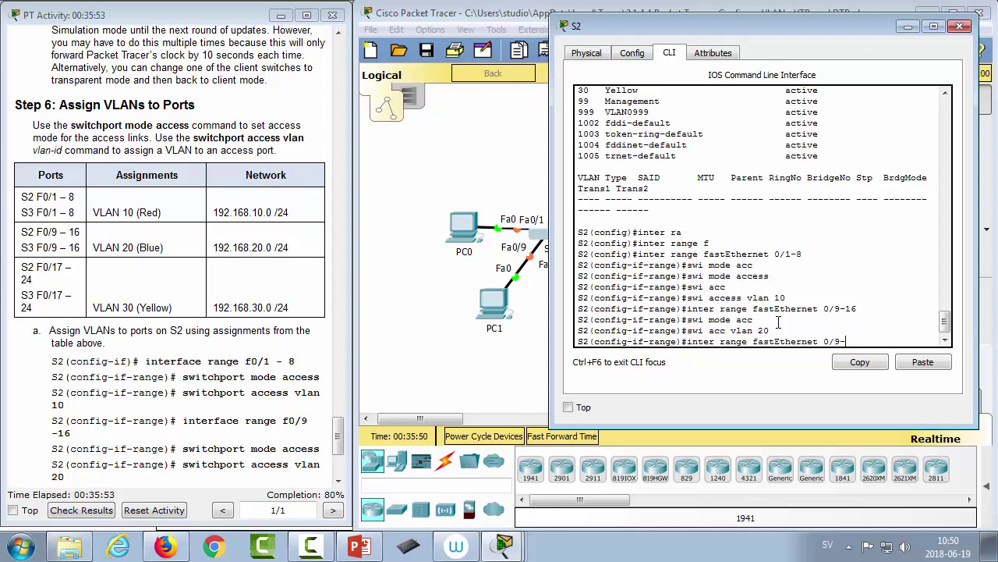
key(BackSpace)
text(7-24)
key(Return)
text(sw)
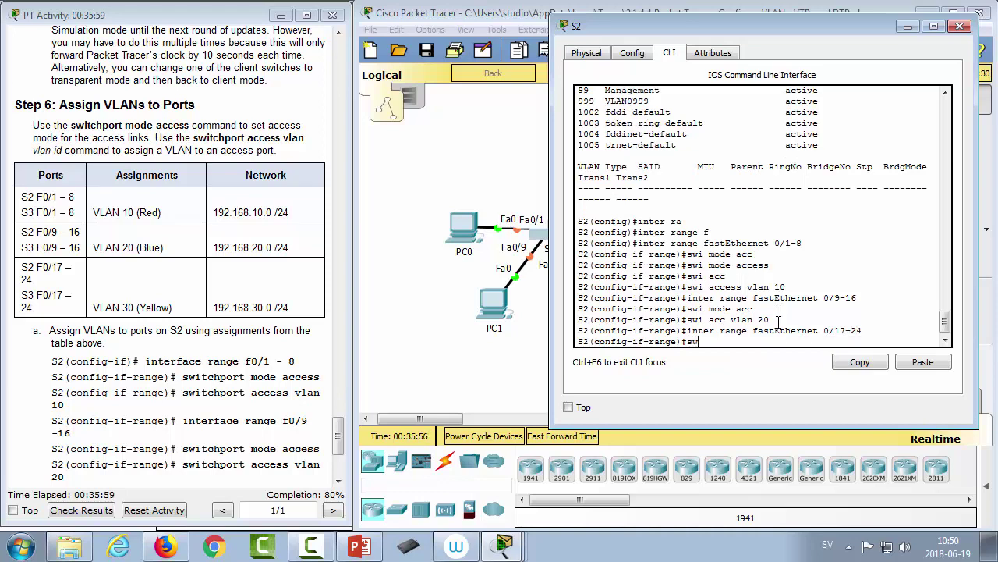
text(i mode acc)
key(Return)
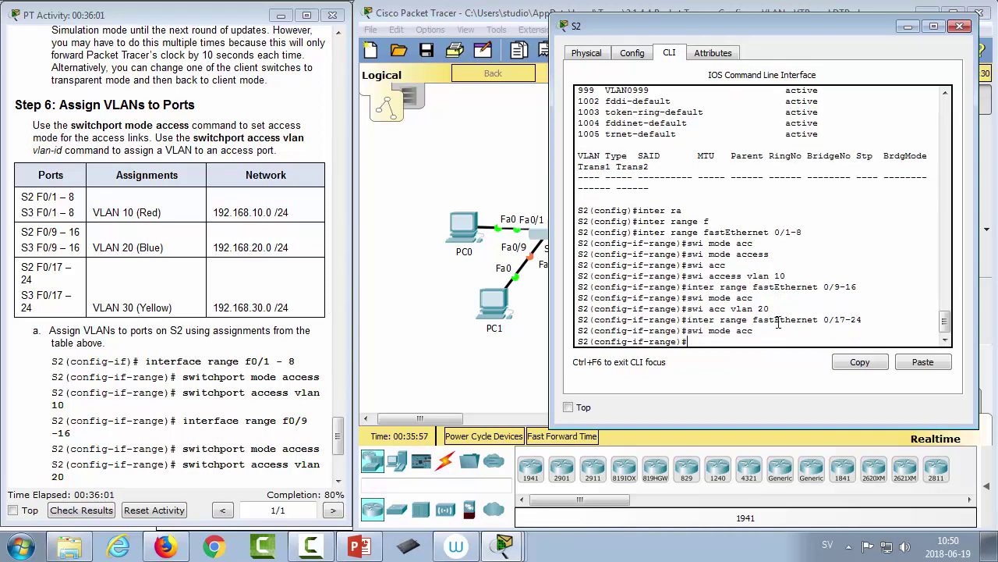
text(swi acc vlan 30)
key(Return)
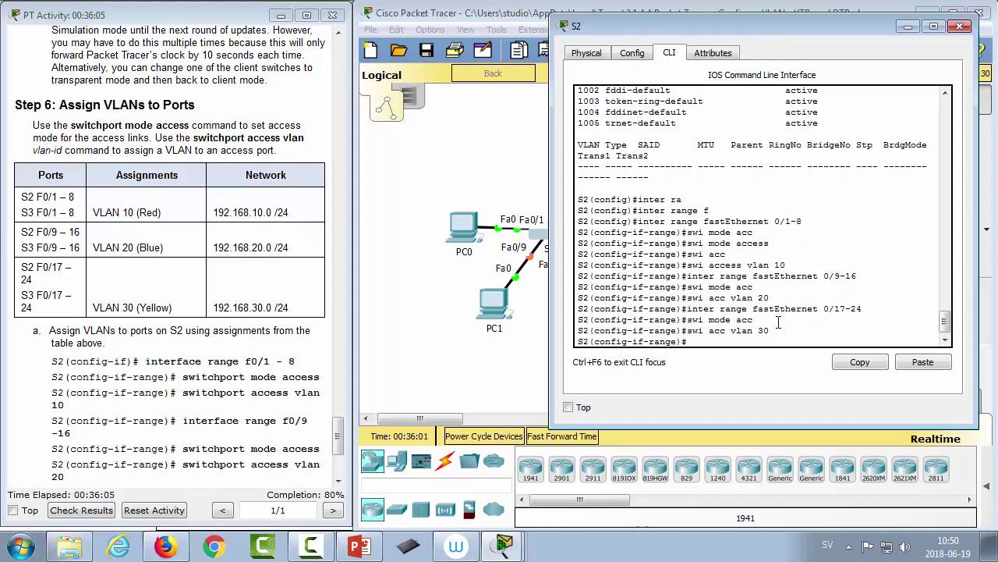
Step: Exit interface configuration and run 'do sh vlan' to list S2's VLANs
text(exit)
key(Return)
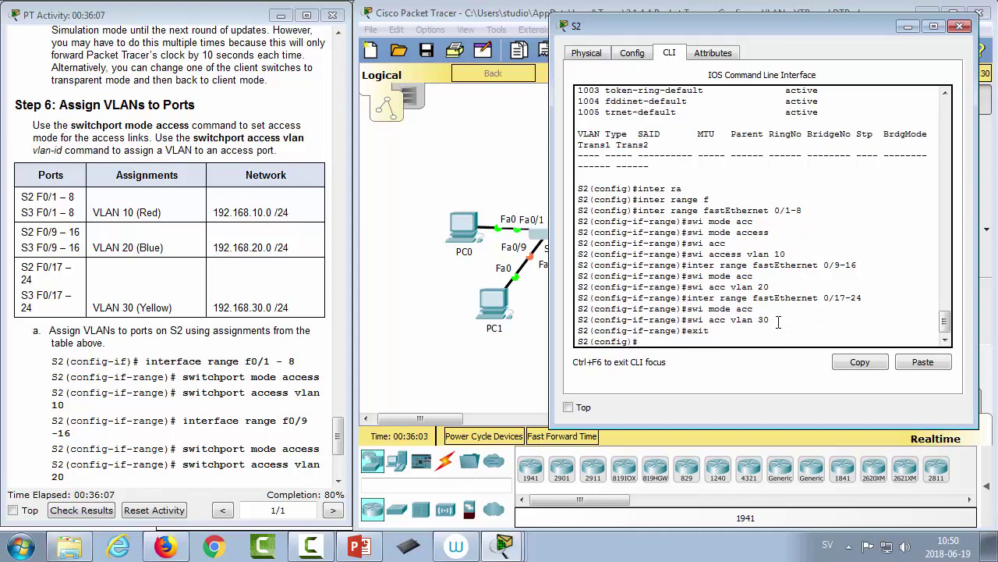
text(do s)
text(h vlan)
key(Return)
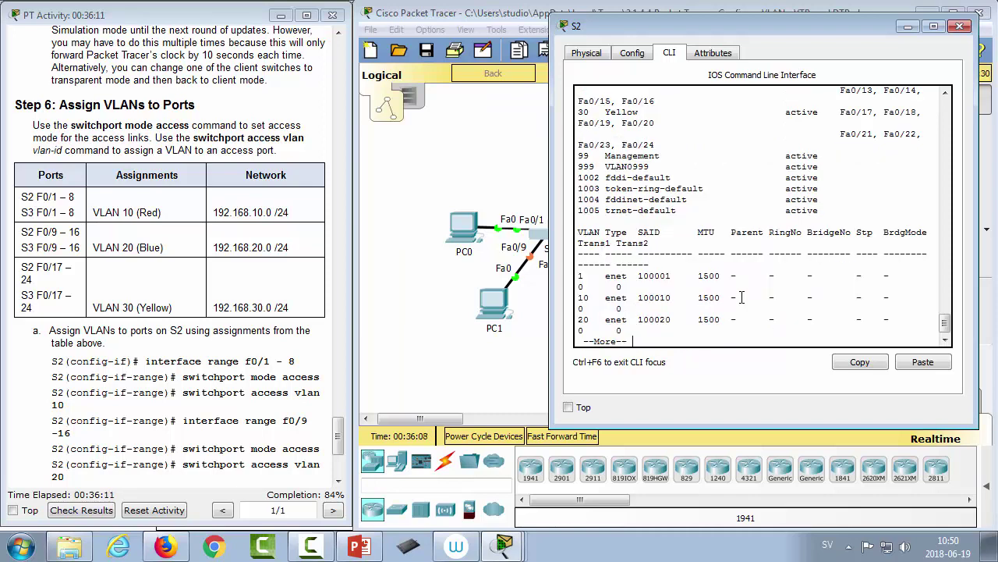
Step: Widen S2's console and highlight Red Fa0/1–8, Blue Fa0/9–16 and Yellow Fa0/17–24 in the listing
scroll(766, 264, up, 5)
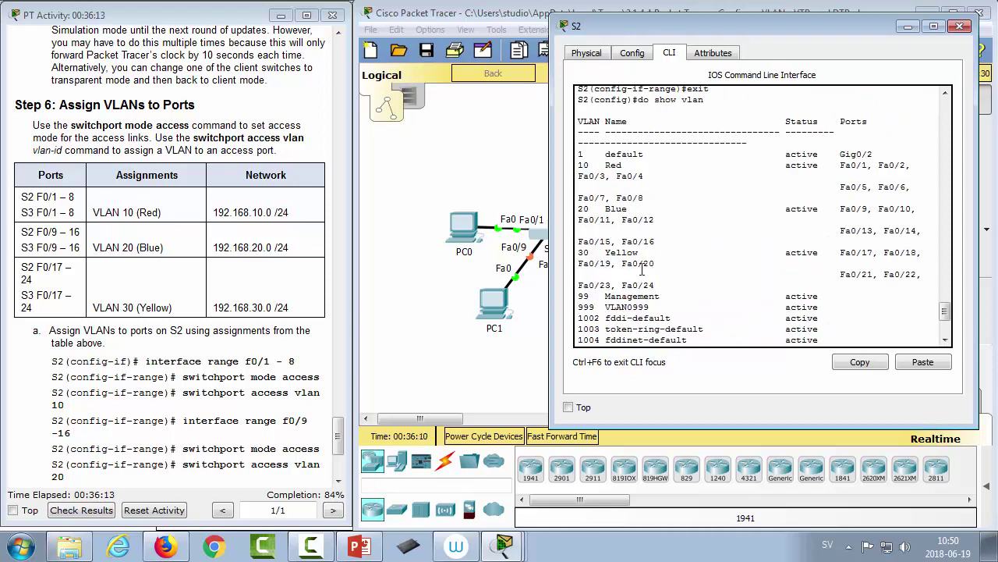
drag(579, 160, 920, 197)
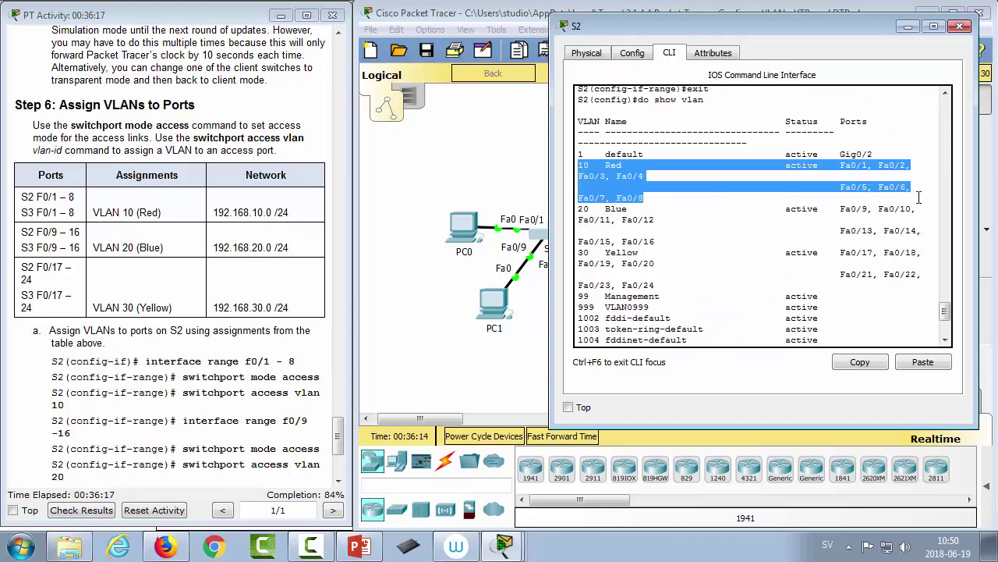
drag(551, 169, 429, 171)
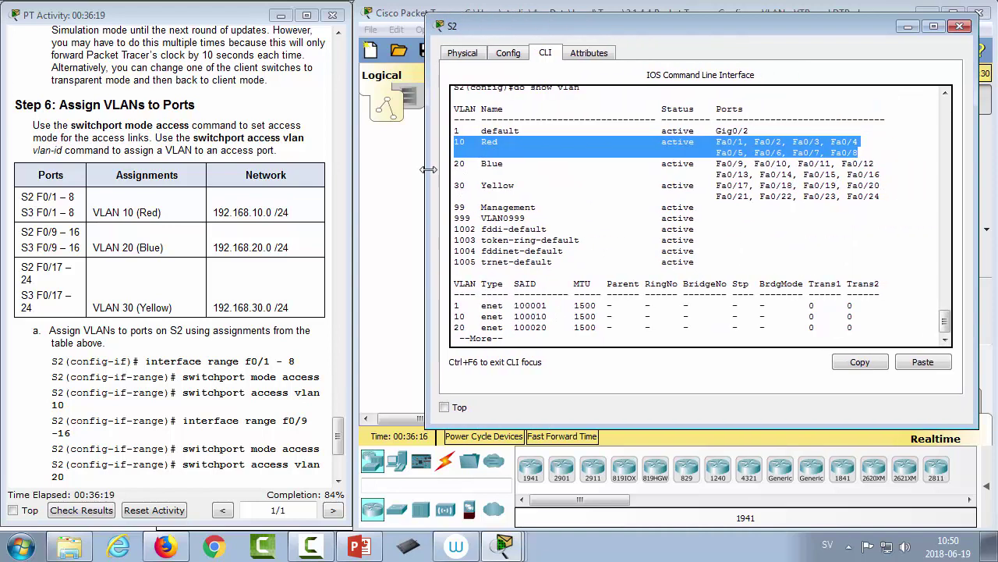
click(525, 170)
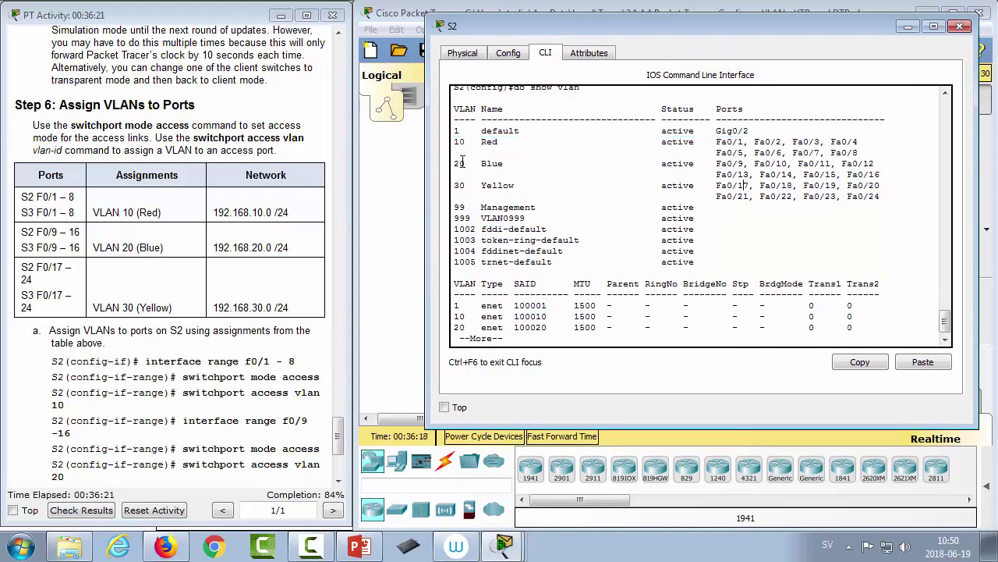
drag(456, 164, 870, 175)
double_click(459, 186)
drag(500, 192, 866, 199)
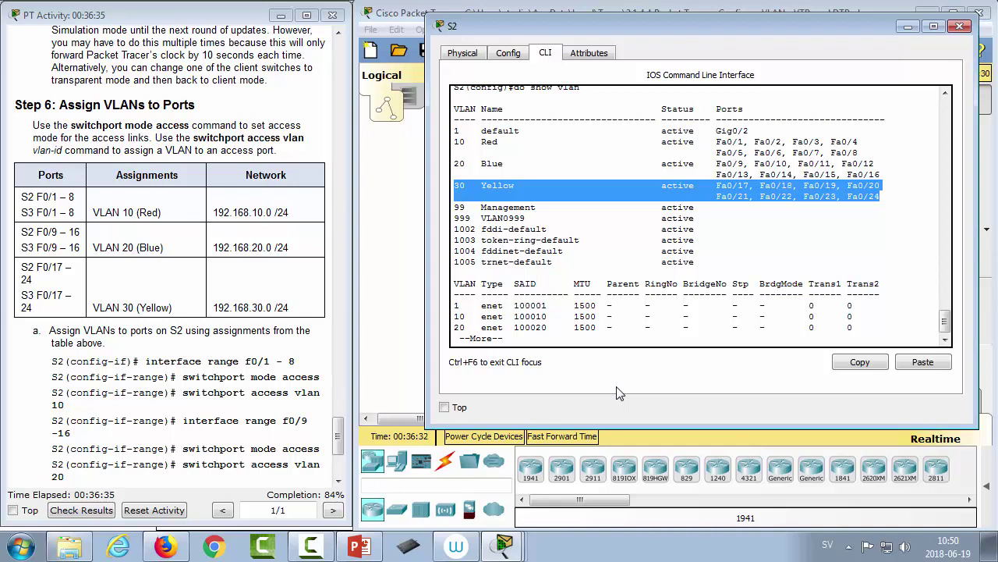
click(637, 322)
key(q)
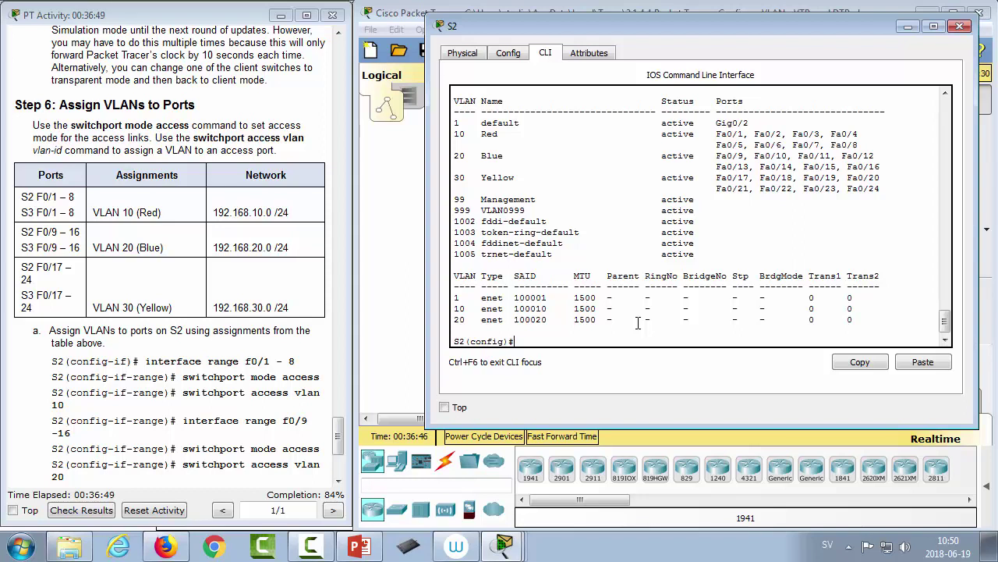
scroll(731, 299, down, 1)
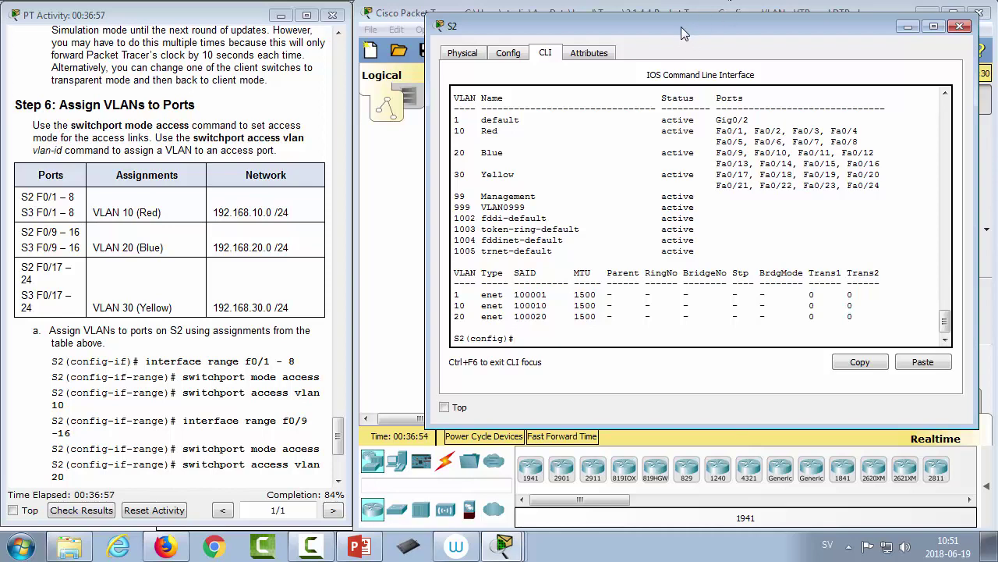
Step: Enter interface range fa0/2-8 on S2 and run shutdown on those ports
drag(681, 27, 639, 348)
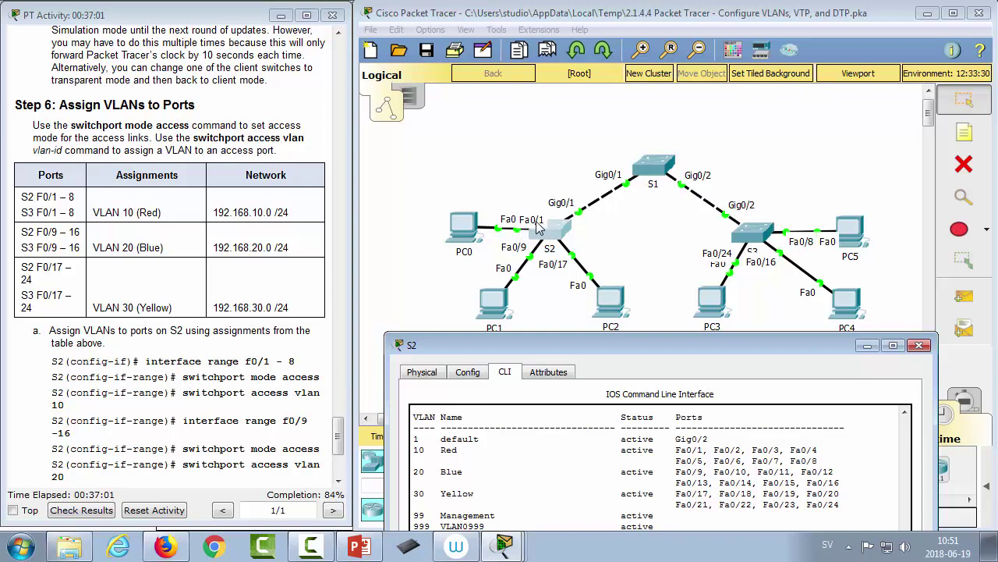
drag(626, 346, 636, 92)
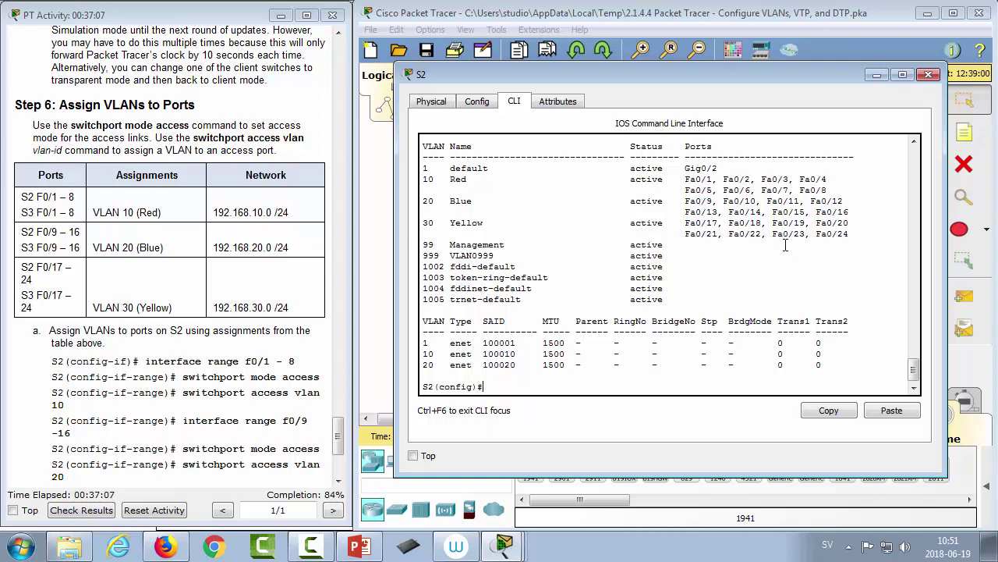
text(inter ran)
key(Tab)
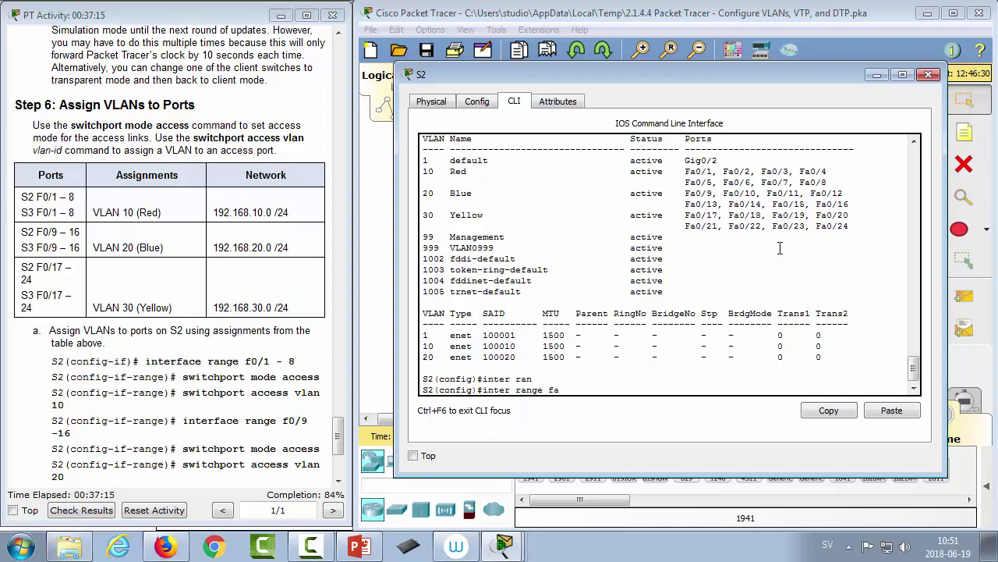
text(fa0/2-8)
key(Return)
text(sh)
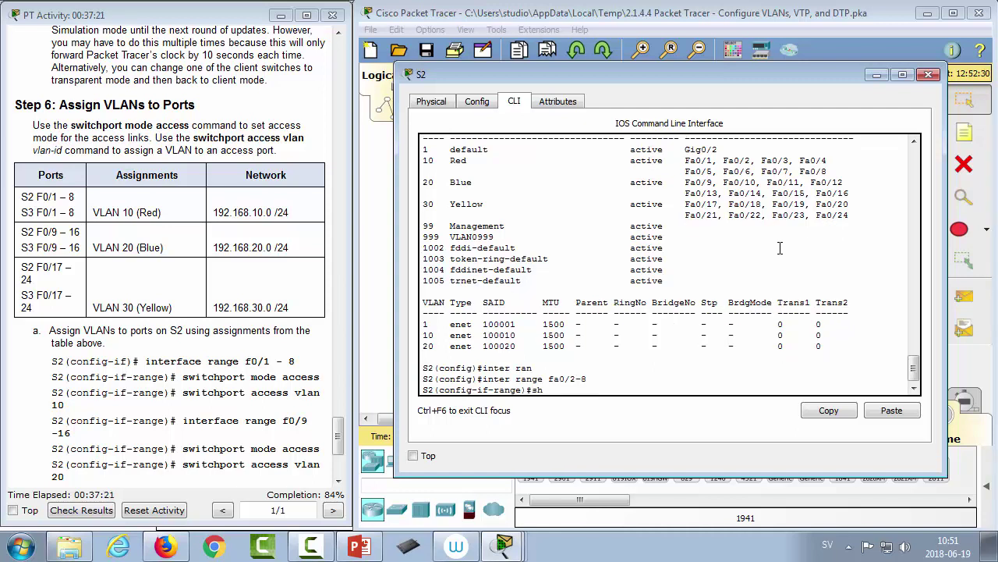
text(utdown)
key(Return)
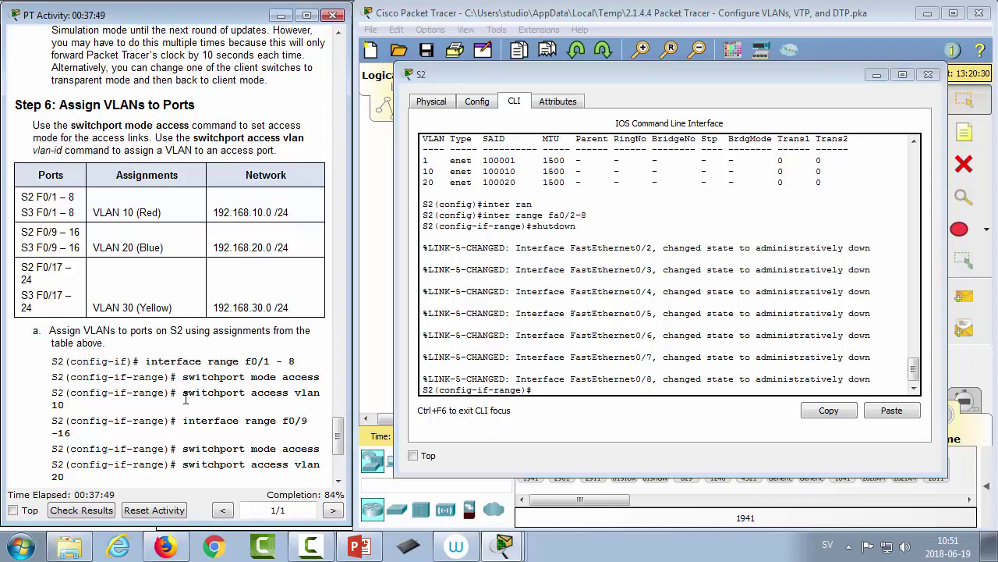
scroll(185, 398, down, 3)
scroll(185, 398, down, 1)
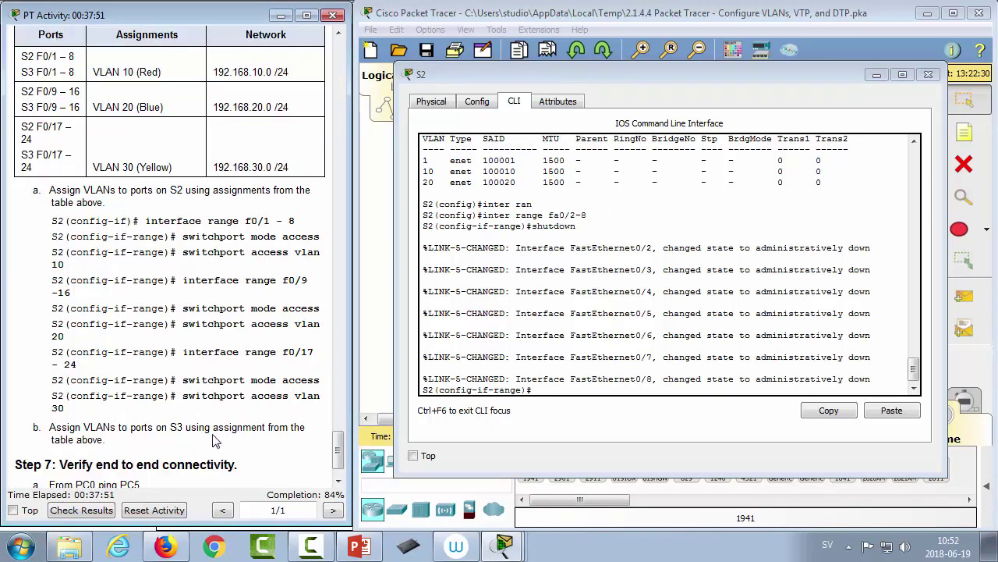
Step: Close S2's configuration window
scroll(221, 355, down, 1)
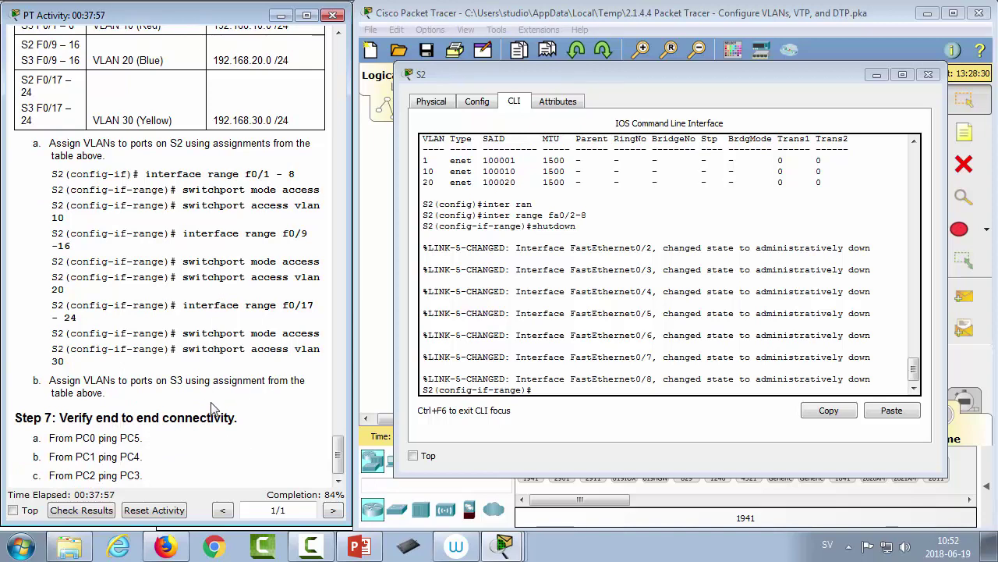
click(928, 75)
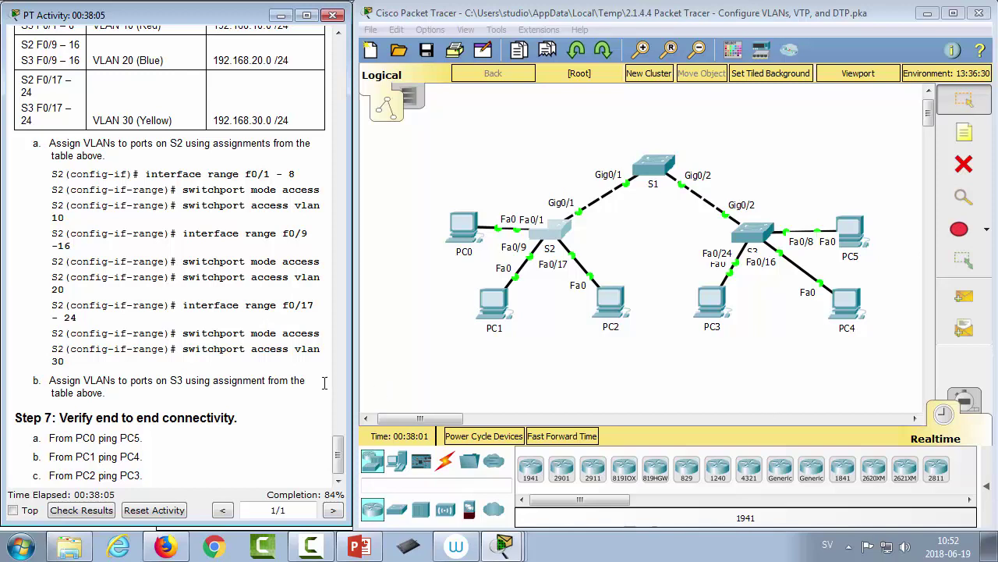
scroll(180, 355, up, 6)
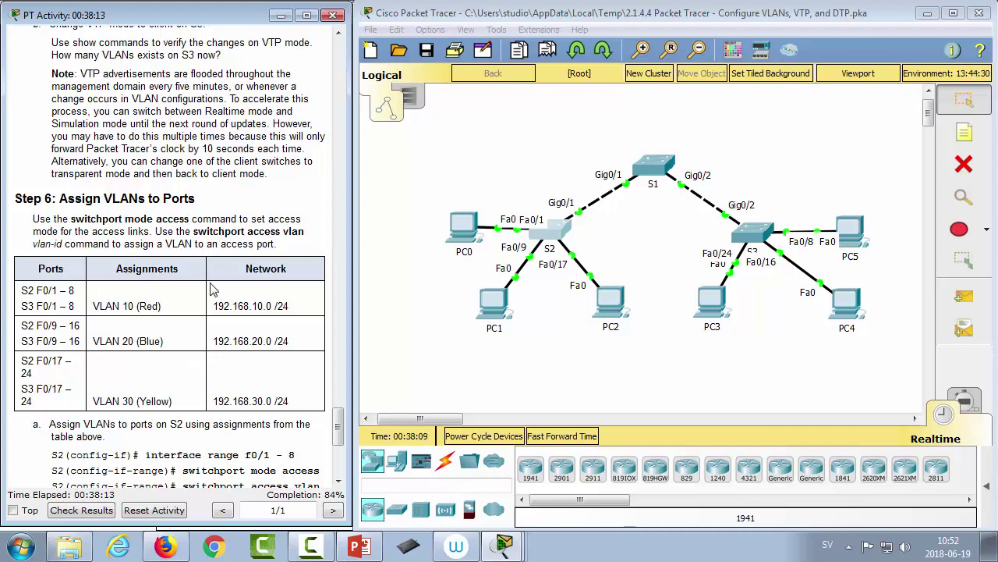
scroll(211, 285, down, 6)
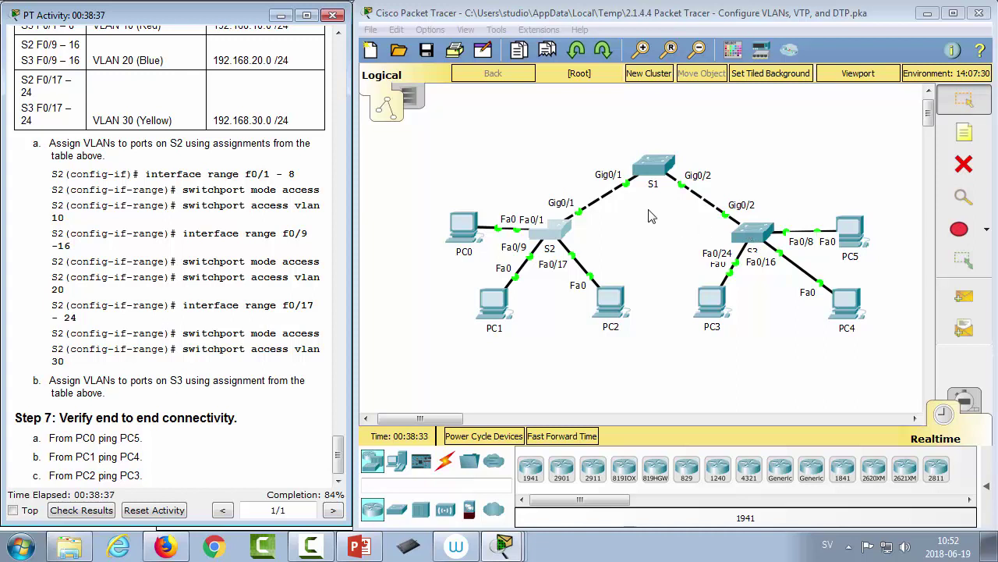
Step: Exit Packet Tracer without saving and advance the lecture two slides to Extended VLANs
click(979, 13)
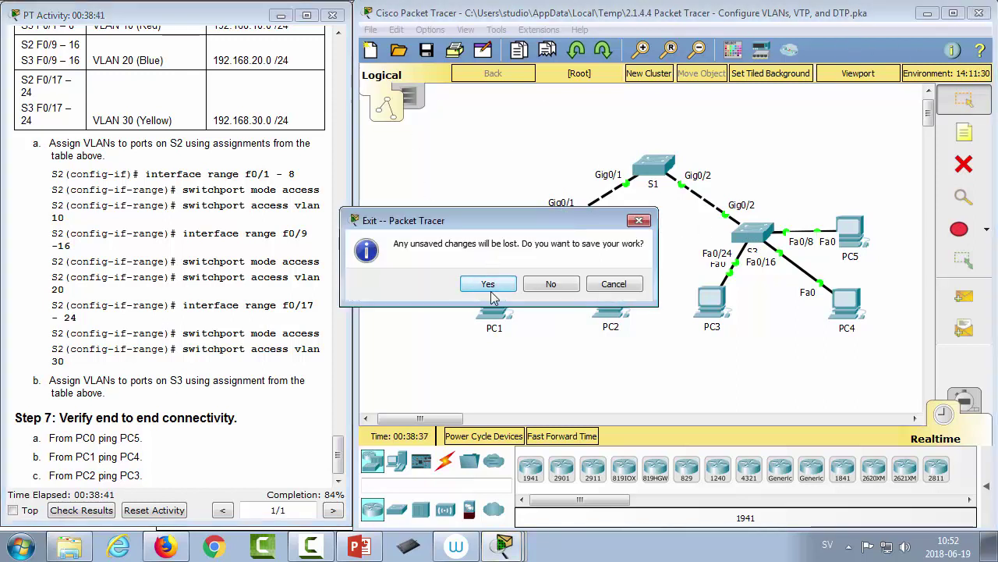
click(549, 285)
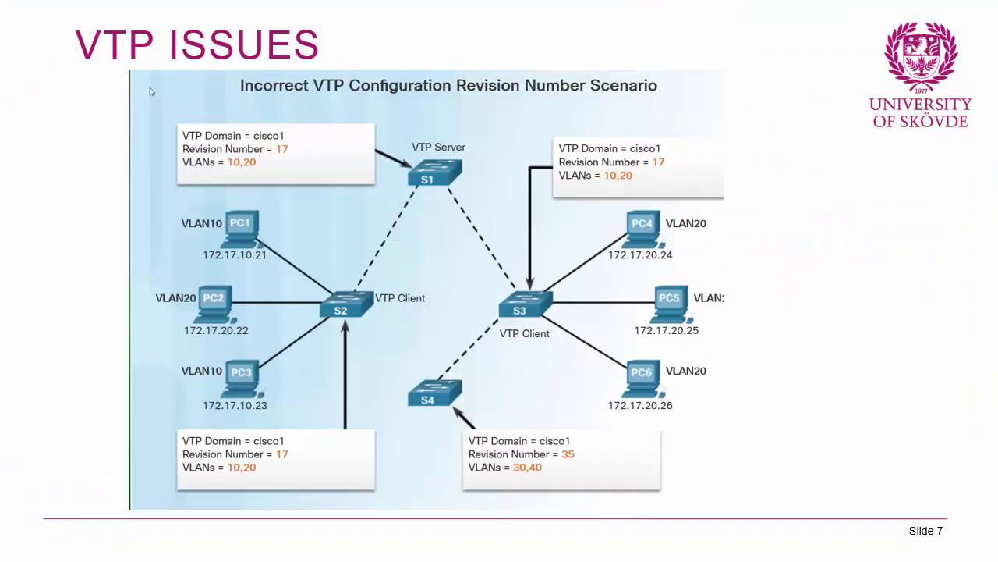
key(Right)
key(Right)
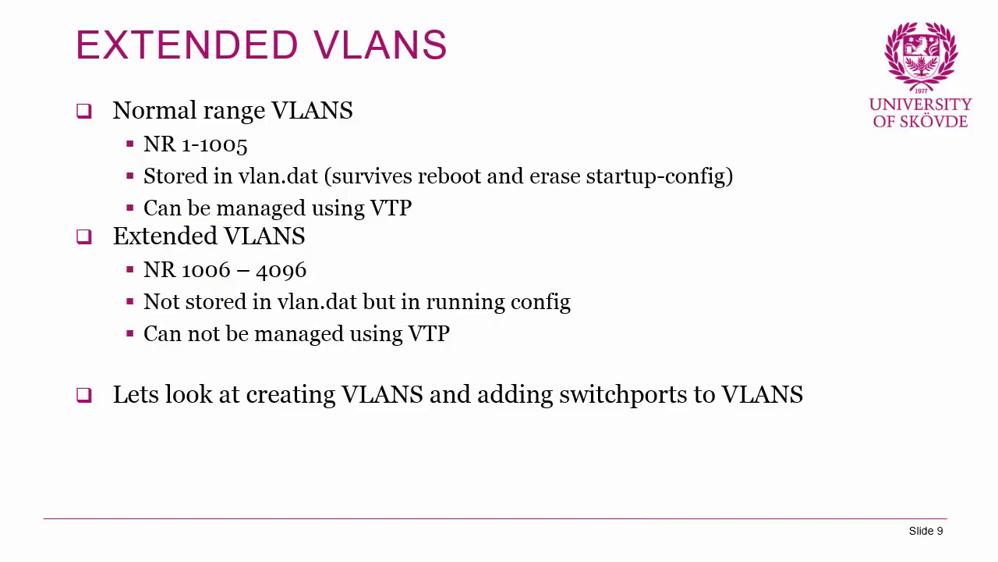
key(Right)
key(Right)
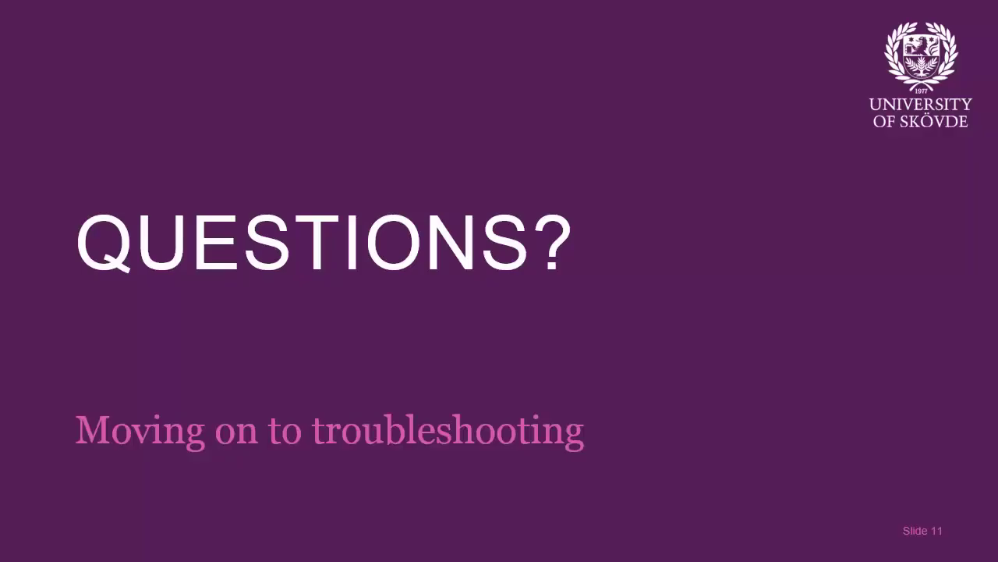
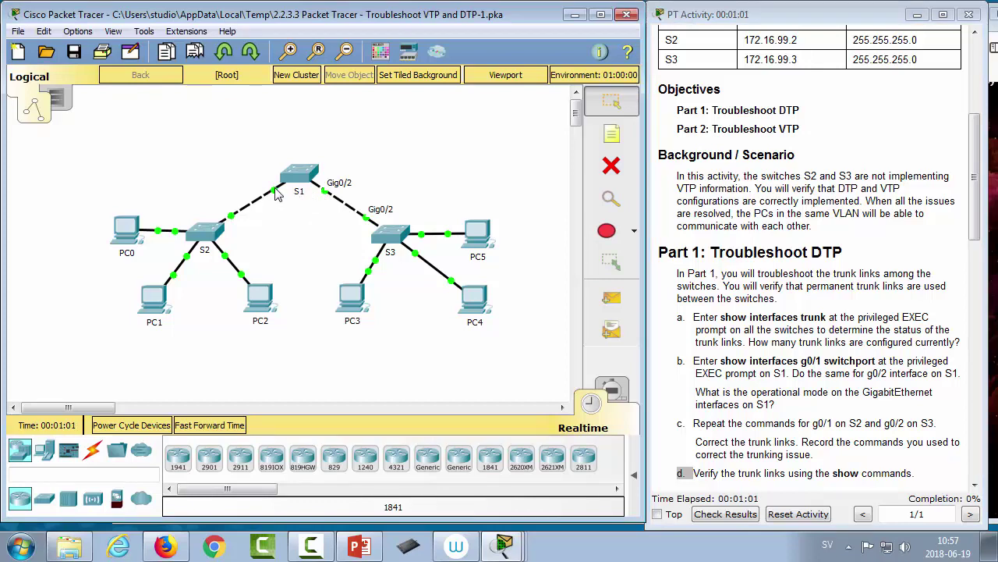
Step: Open switch S1's command line and get a privileged EXEC prompt
mouse_move(275, 198)
click(302, 177)
click(405, 88)
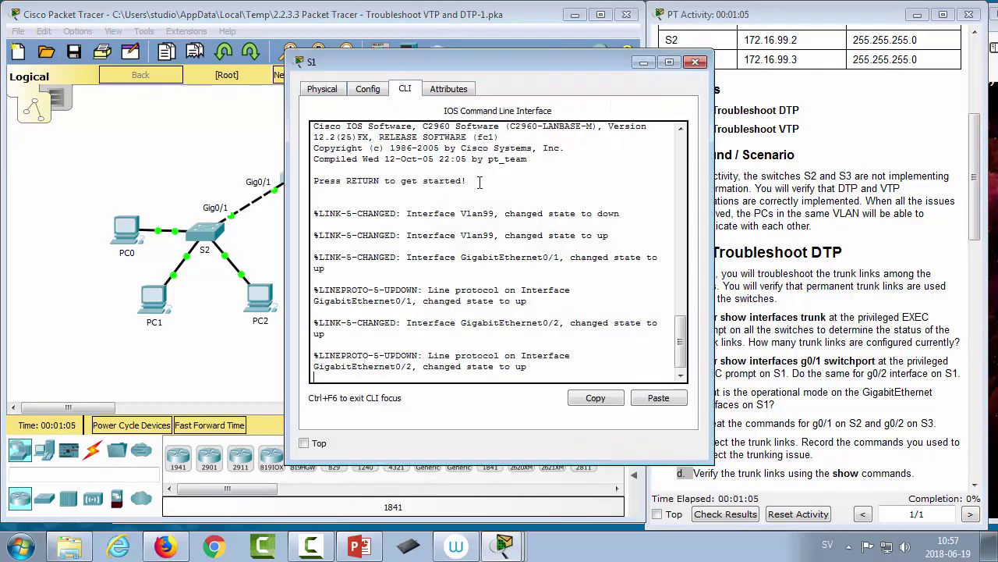
key(Return)
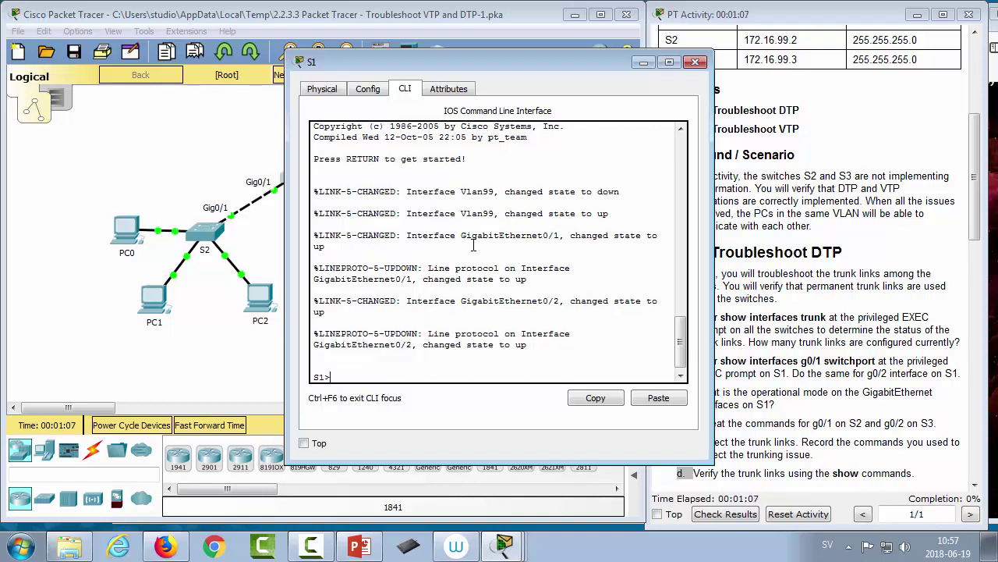
key(Return)
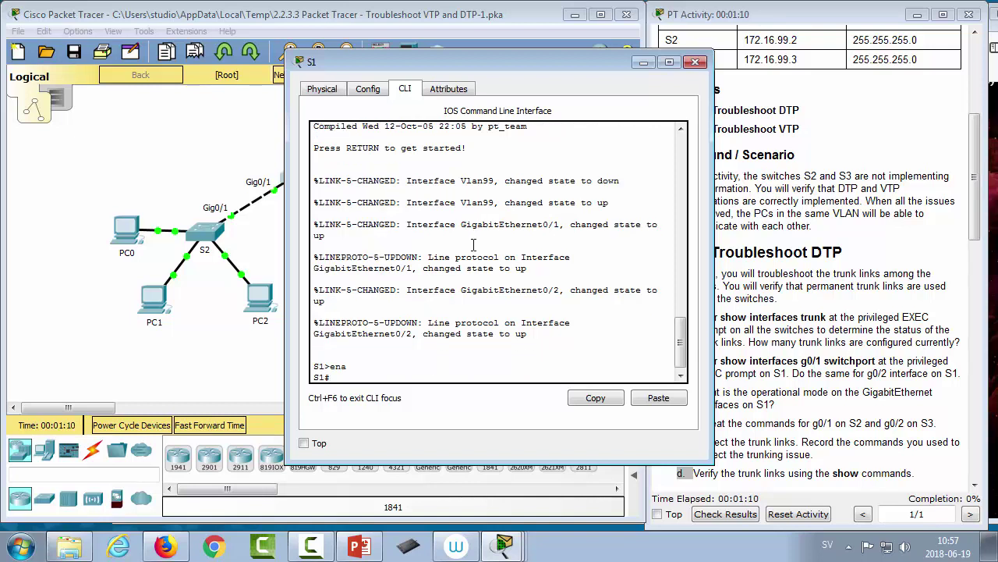
Step: Run show interfaces trunk on S1, which lists no trunks, then start show run
text(swho inte)
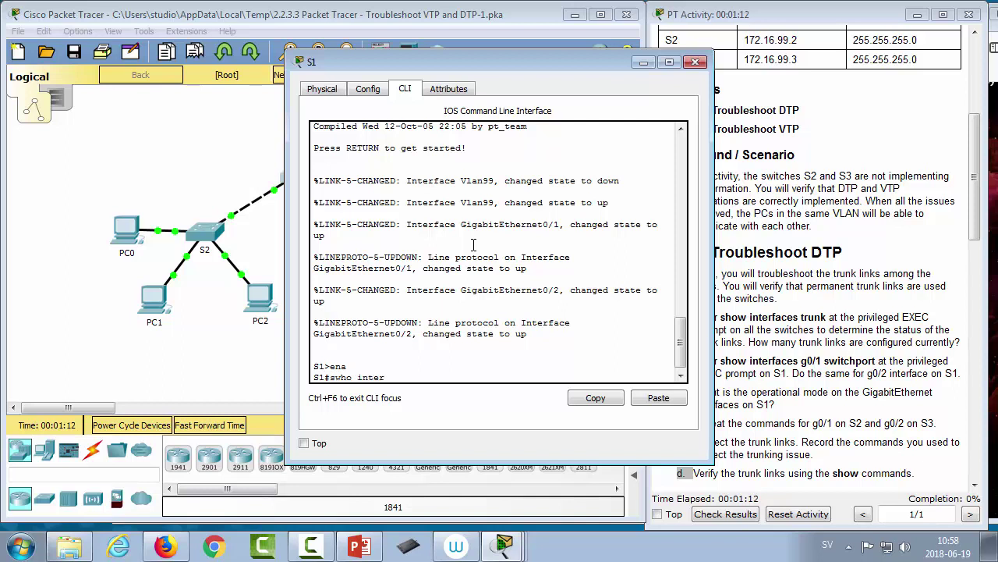
text(r)
key(Tab)
text(trunk)
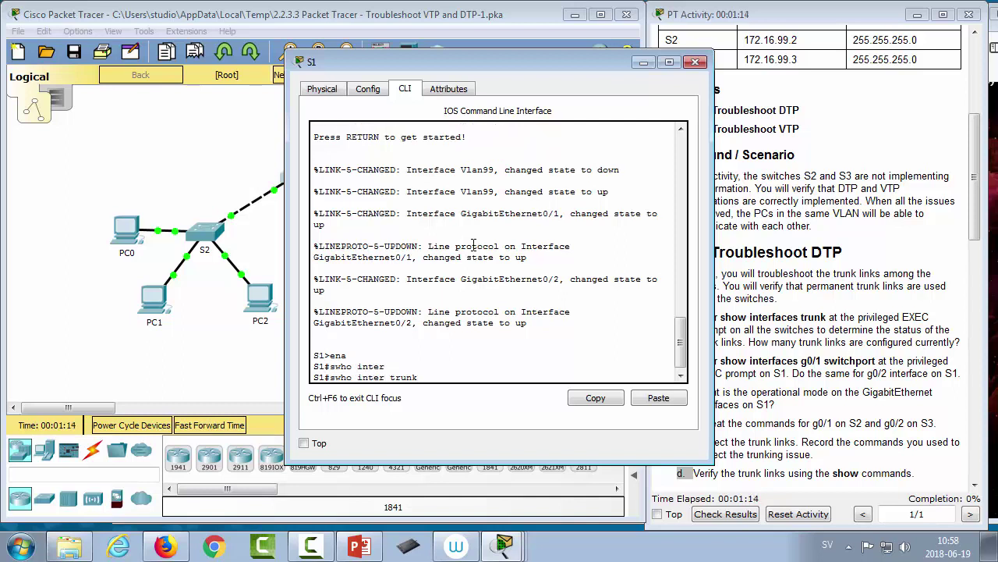
key(Return)
key(Up)
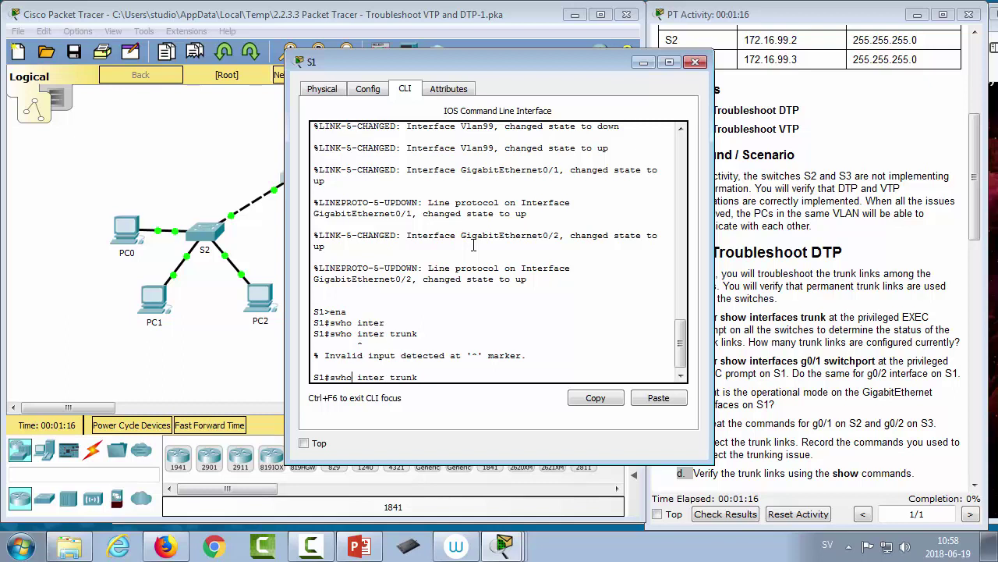
key(BackSpace)
key(BackSpace)
key(BackSpace)
text(h)
text(how)
key(Return)
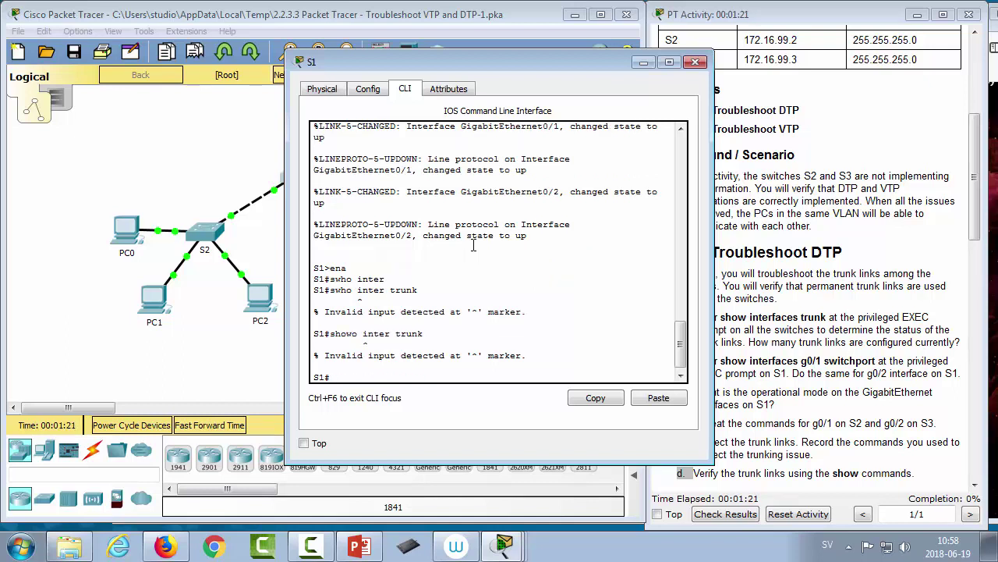
key(Up)
key(Left)
key(BackSpace)
key(Return)
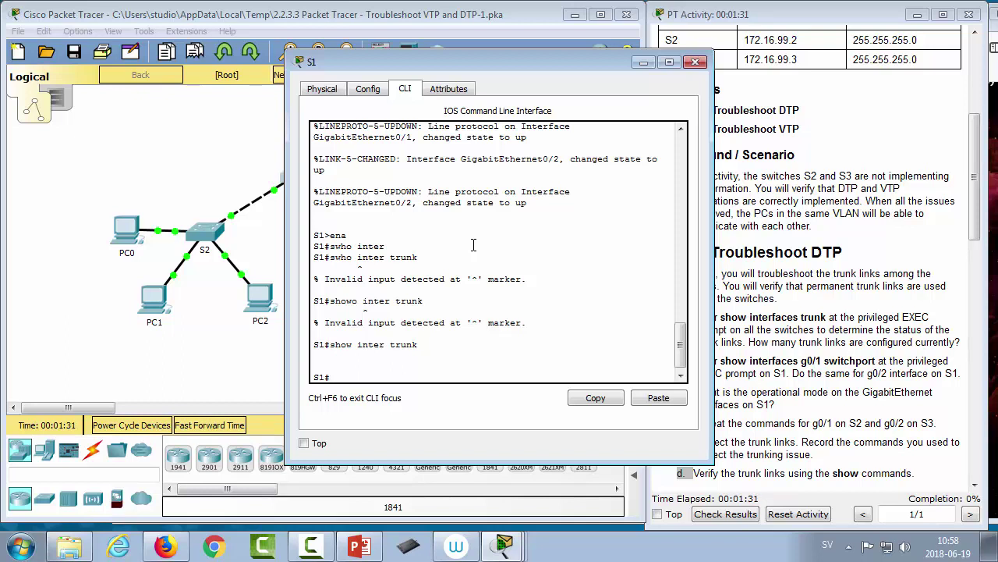
text(show run)
key(Return)
Step: Page through S1's running config, noting Gig0/1 and Gig0/2 in access mode and Vlan99 at 172.16.99.1
key(space)
key(space)
key(space)
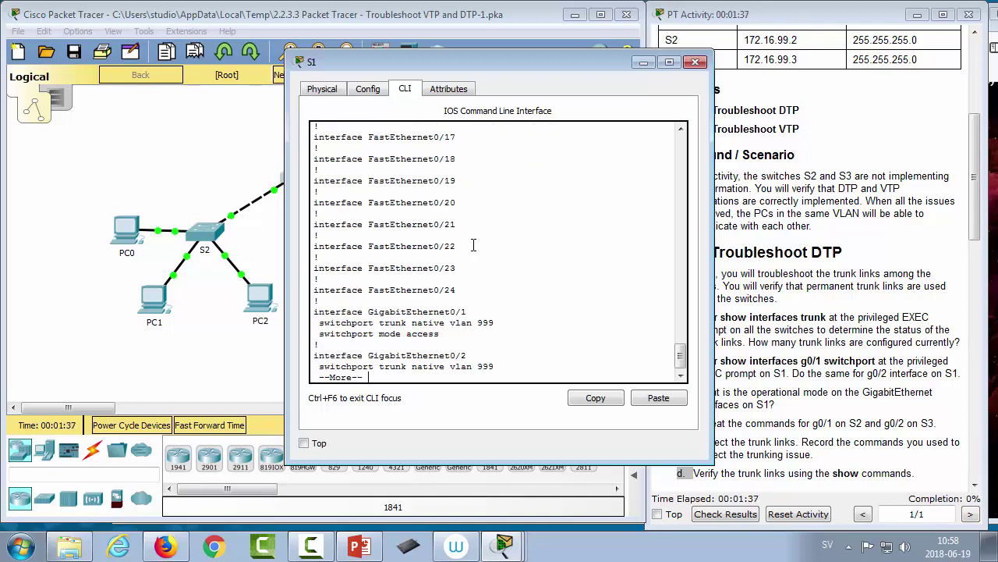
key(space)
scroll(406, 299, up, 6)
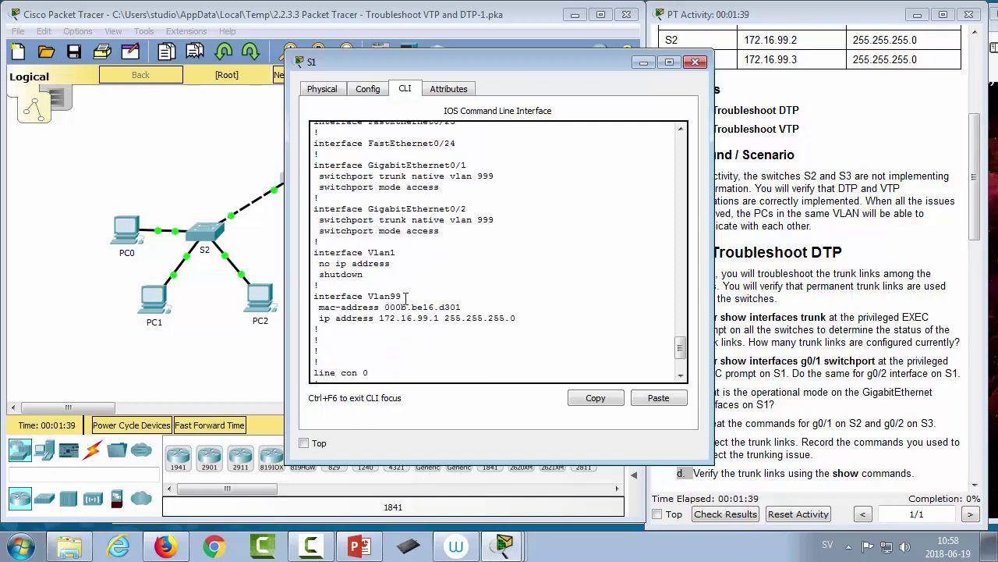
drag(368, 258, 466, 258)
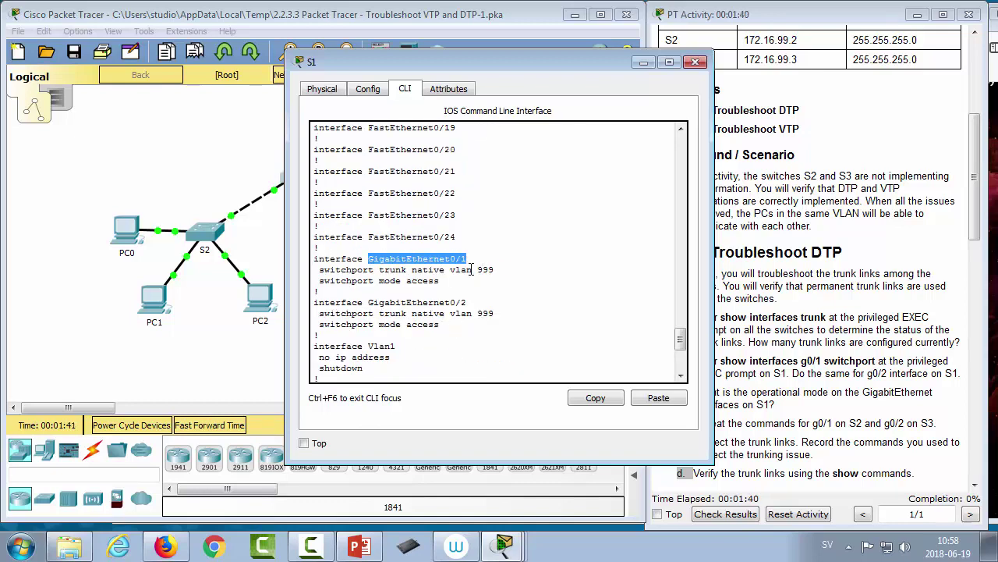
click(466, 302)
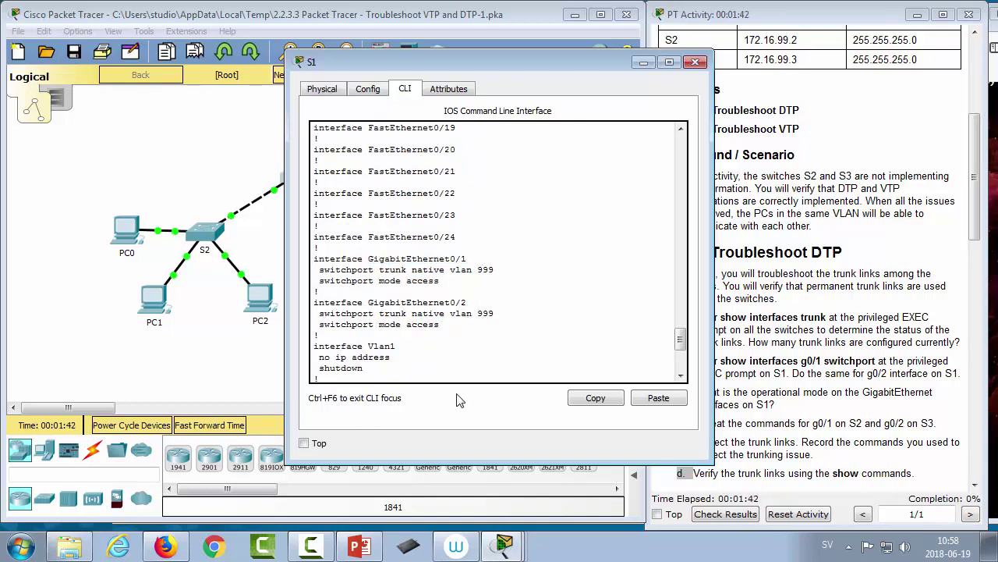
drag(439, 323, 368, 323)
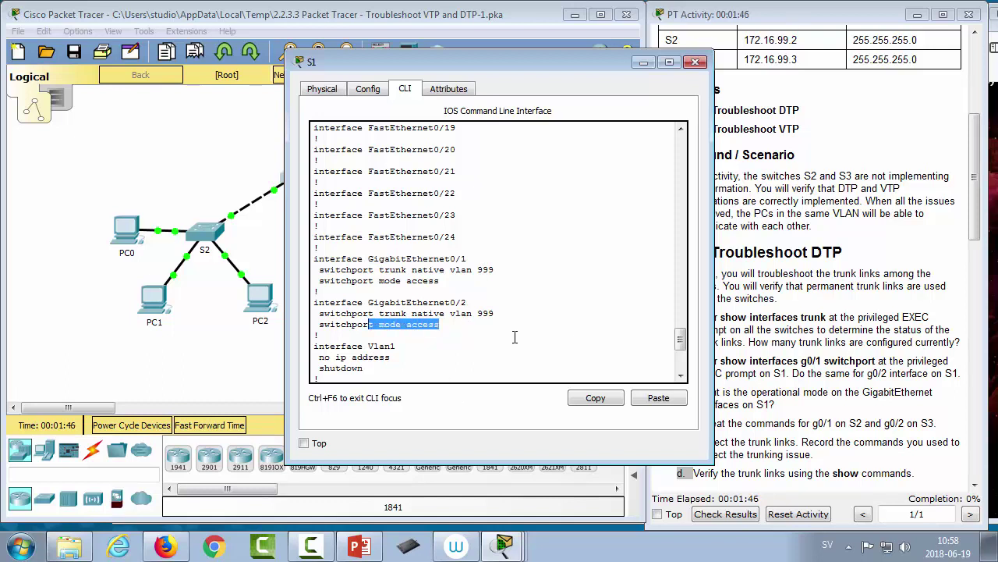
drag(457, 352, 439, 333)
click(439, 333)
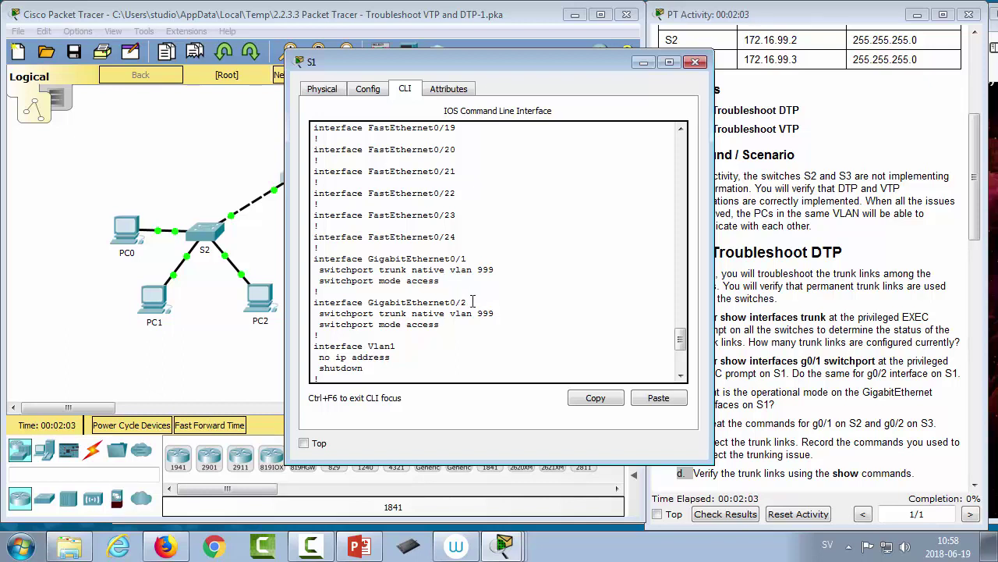
scroll(477, 348, down, 6)
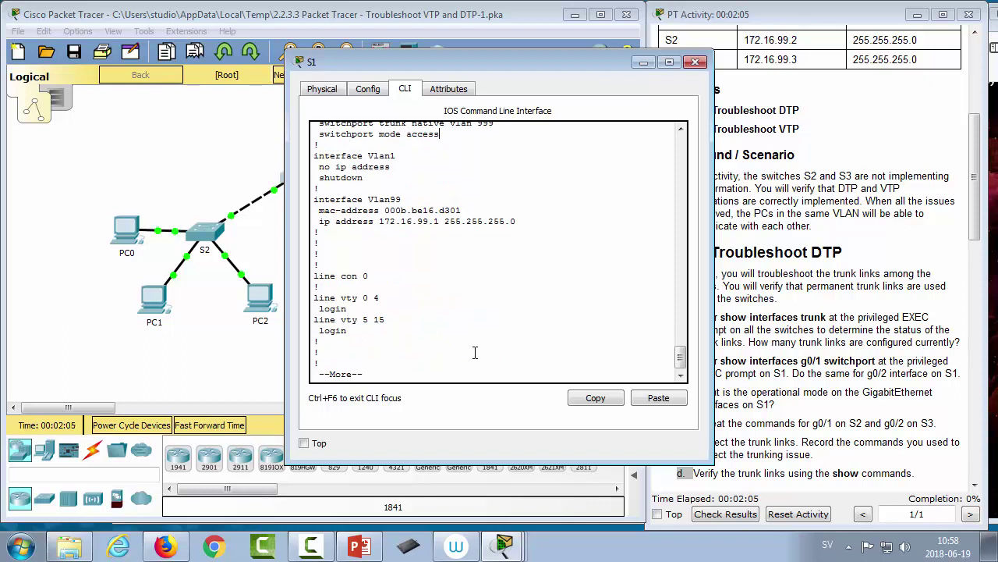
Step: On S1, select interface range Gig0/1-2 and set switchport mode dynamic desirable
text(qconf t)
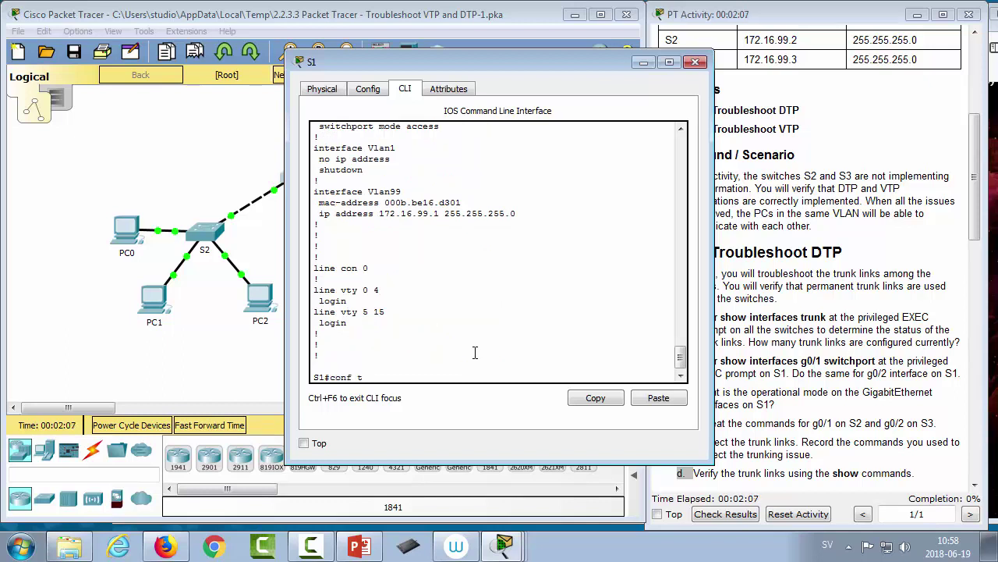
key(Return)
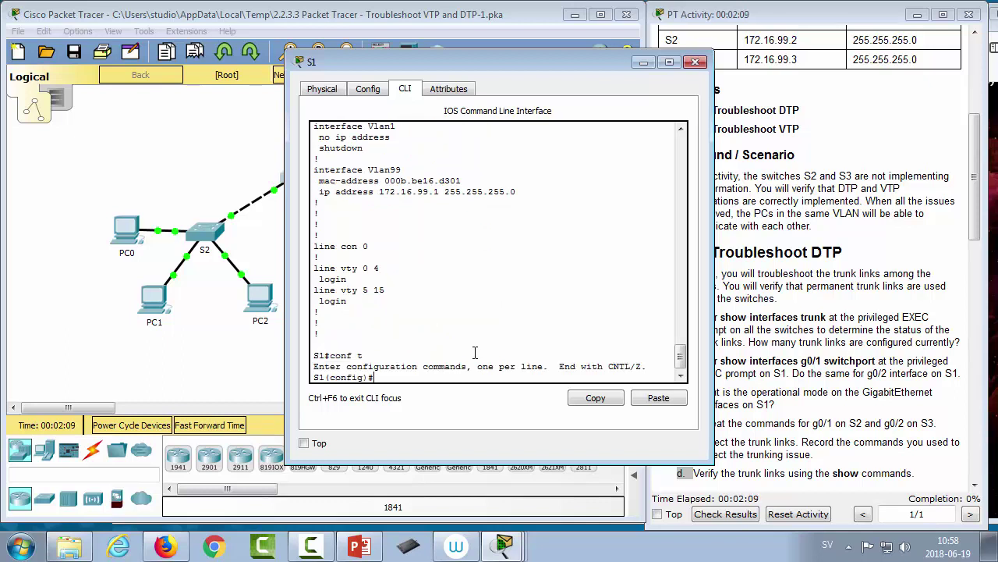
text(inter ra)
key(Tab)
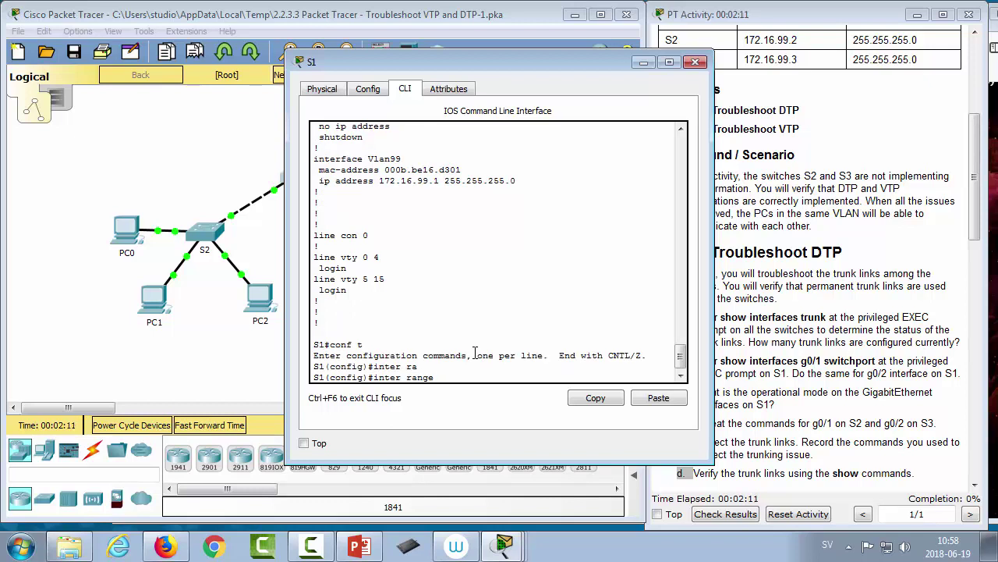
text(gig0)
text(/)
key(Return)
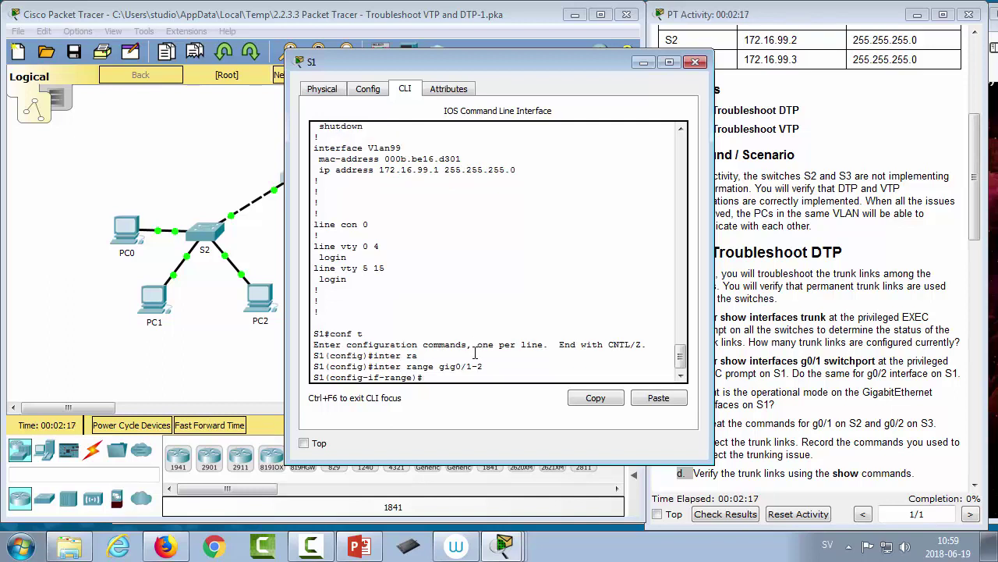
text(swi mode dy)
key(Tab)
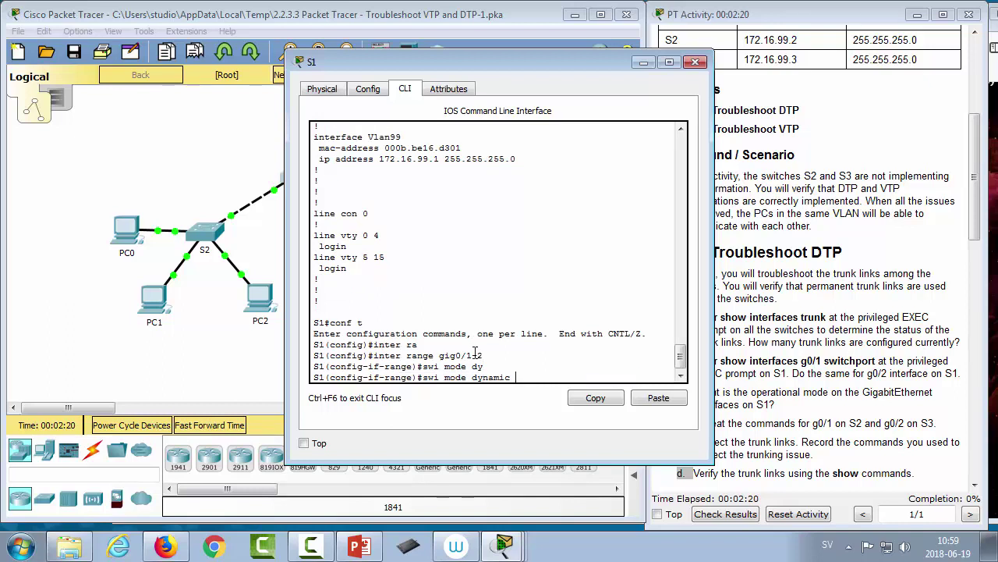
text(de)
key(Tab)
key(Return)
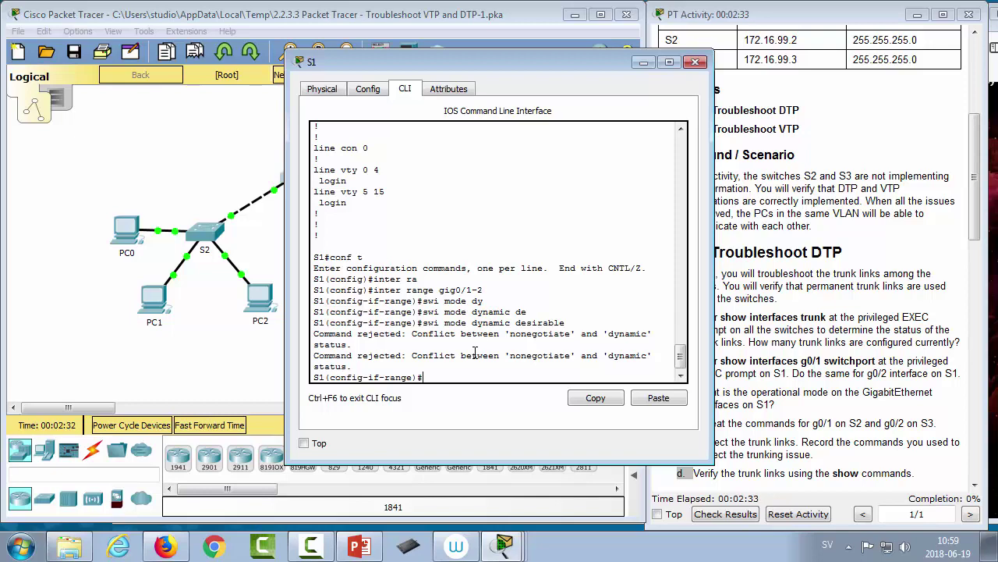
Step: Review the running configuration, then set both ports to switchport mode trunk
text(show run)
key(Return)
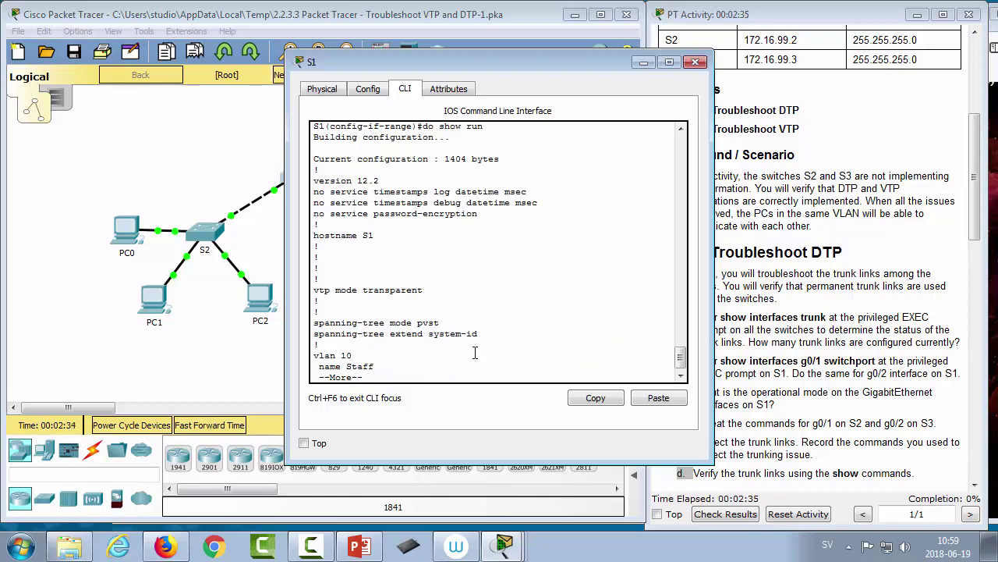
key(space)
key(space)
key(space)
key(space)
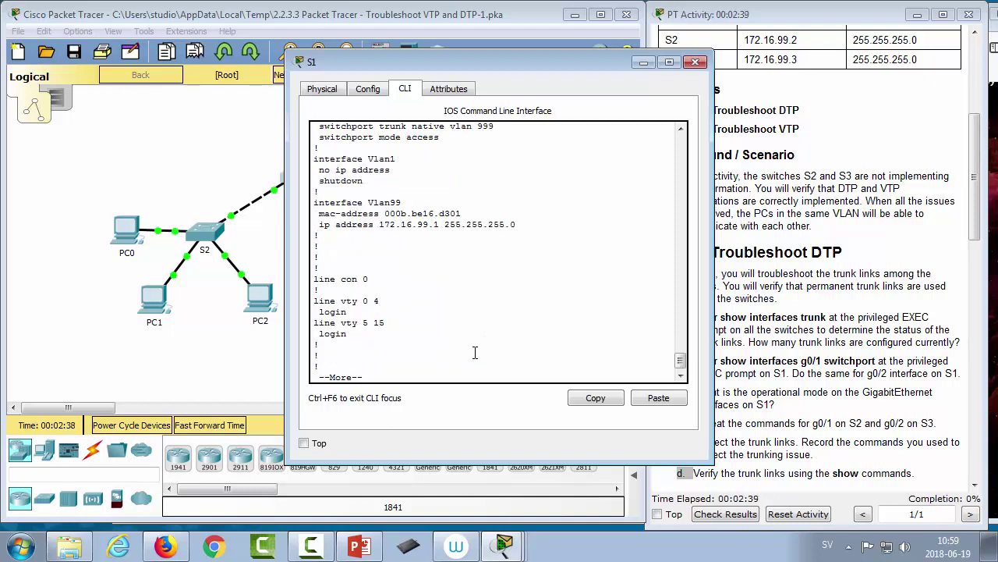
key(space)
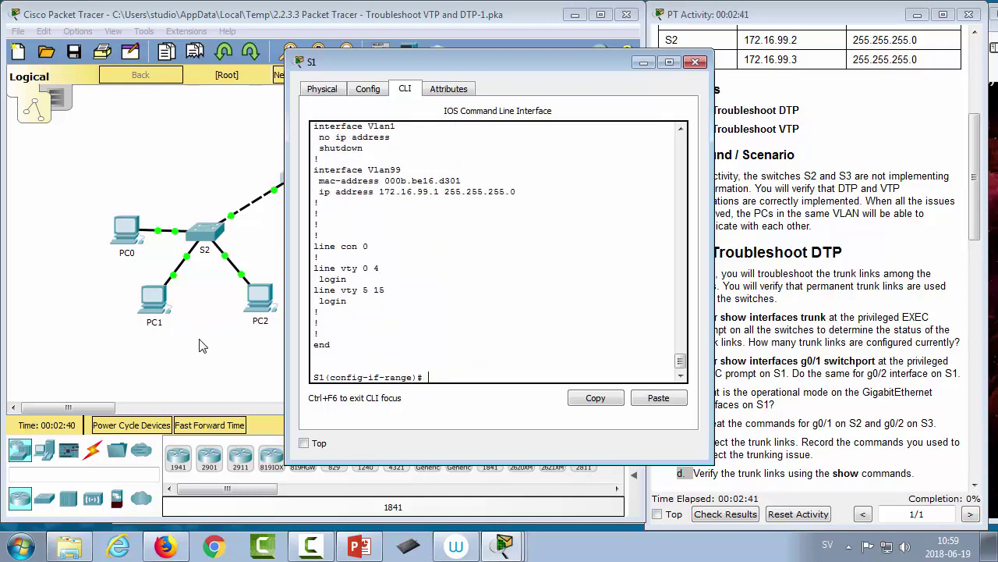
text(swi mode trunk)
key(Return)
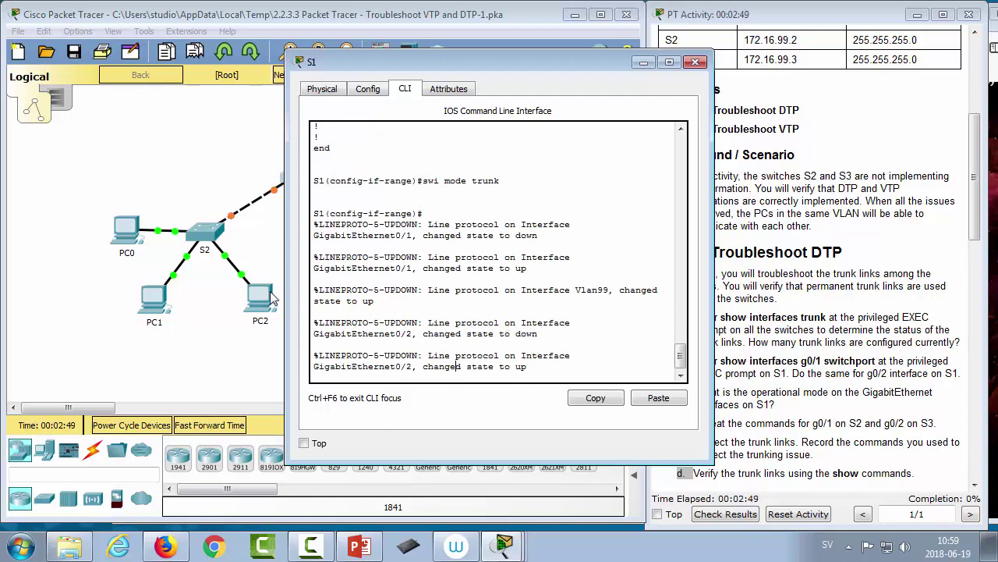
Step: Open S2's command line in privileged mode and display its running configuration
click(203, 233)
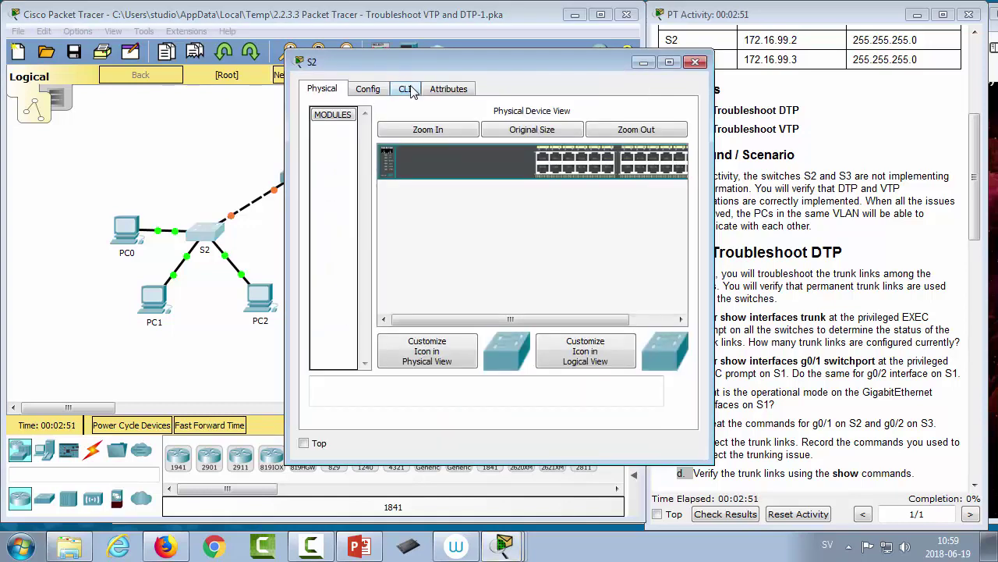
click(413, 89)
key(Return)
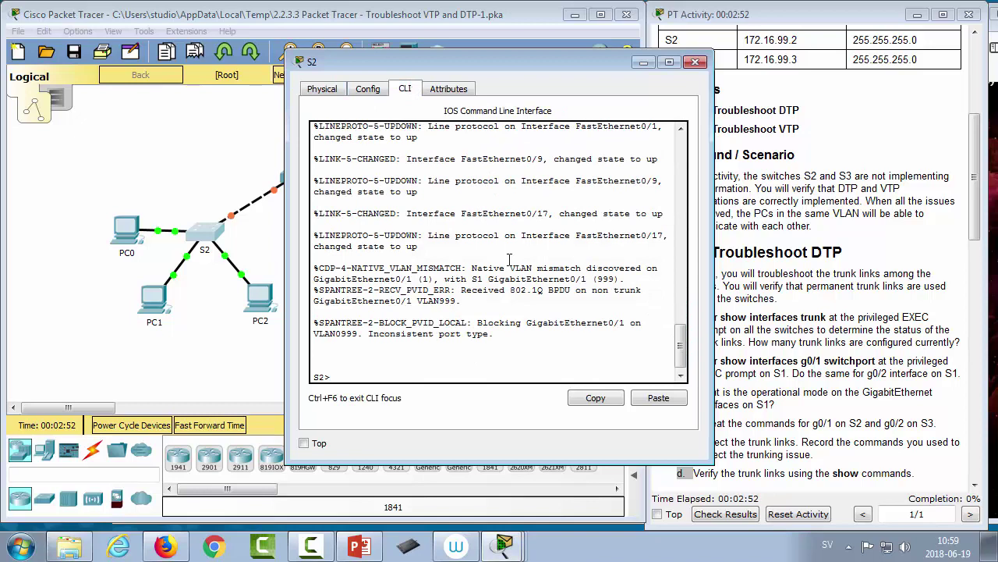
text(ena)
key(Return)
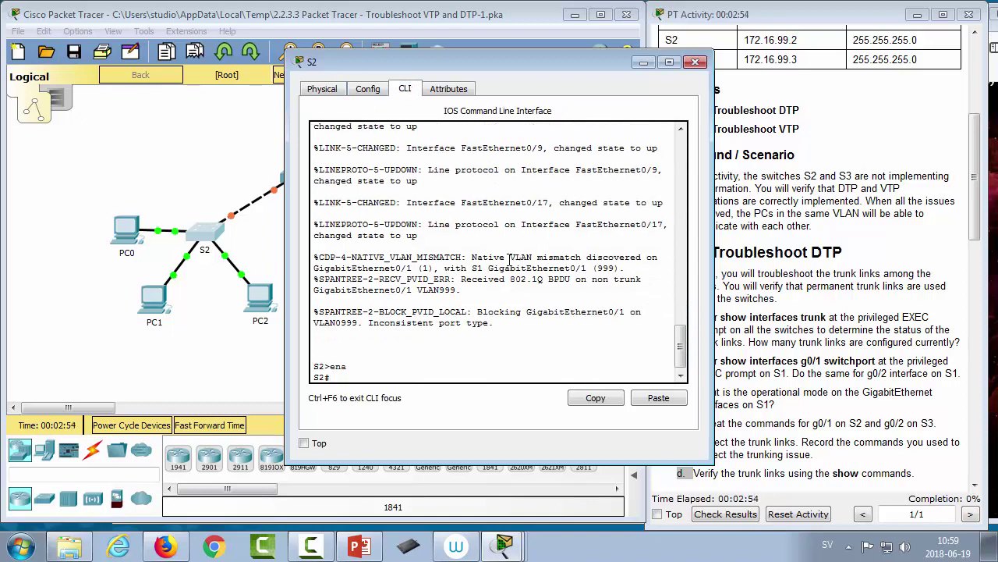
text(do show run)
key(Return)
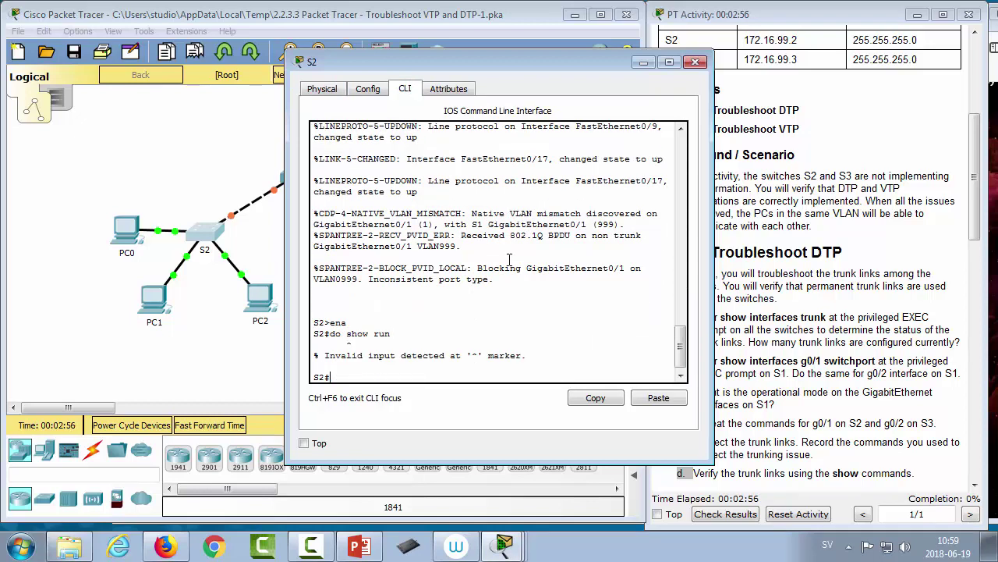
key(Up)
key(Left)
key(Left)
key(Left)
key(Left)
key(Left)
key(Left)
key(Left)
key(Left)
key(BackSpace)
key(BackSpace)
key(BackSpace)
key(Return)
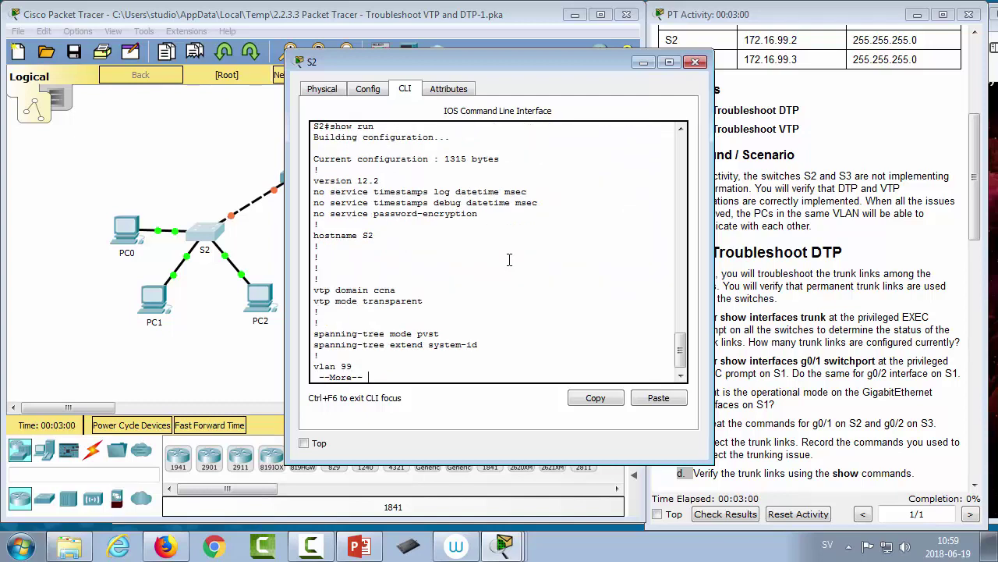
key(space)
key(space)
key(space)
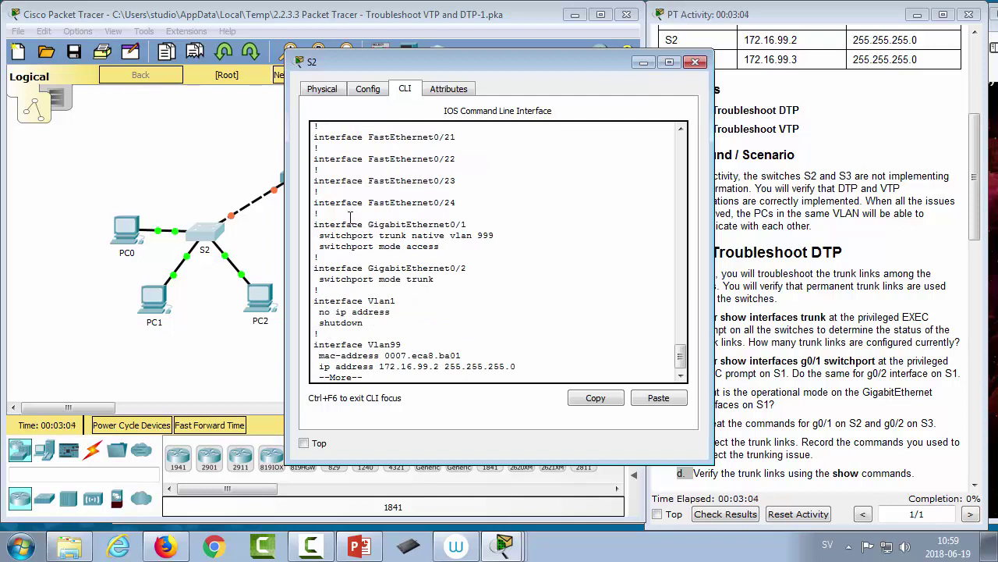
Step: Inspect S2's GigabitEthernet0/1 section, then enter configuration mode for interface Gig0/1
drag(350, 217, 462, 225)
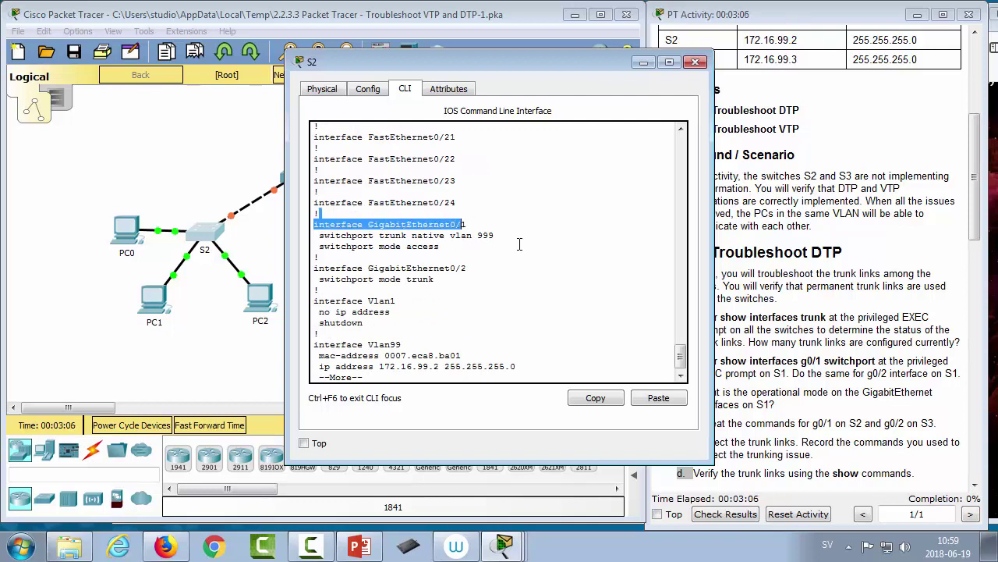
click(499, 277)
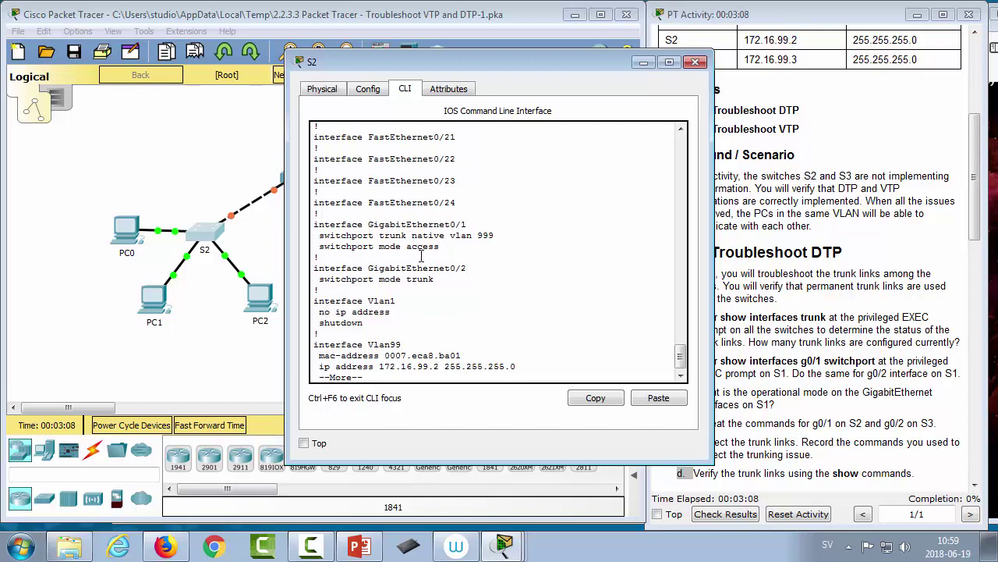
click(272, 251)
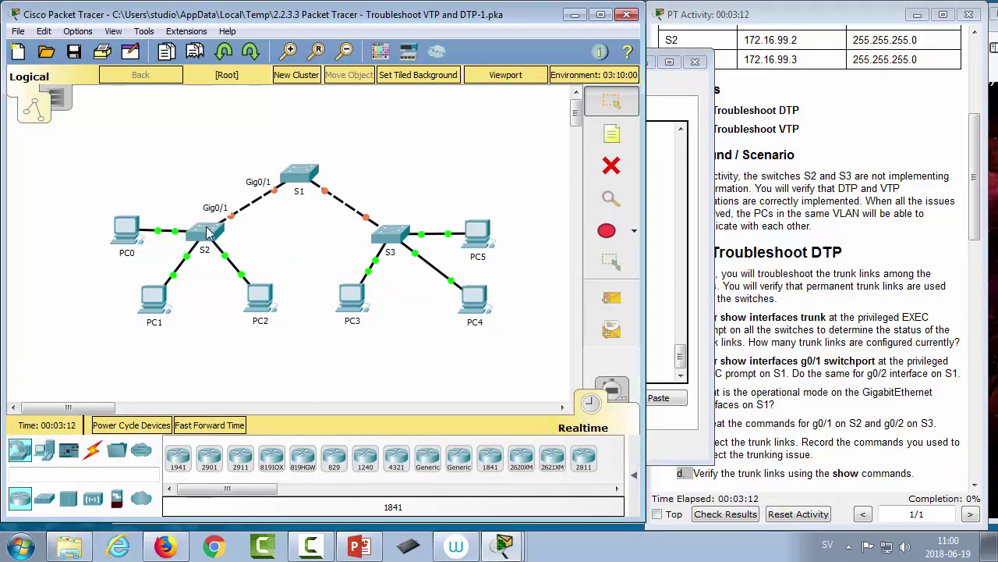
click(207, 234)
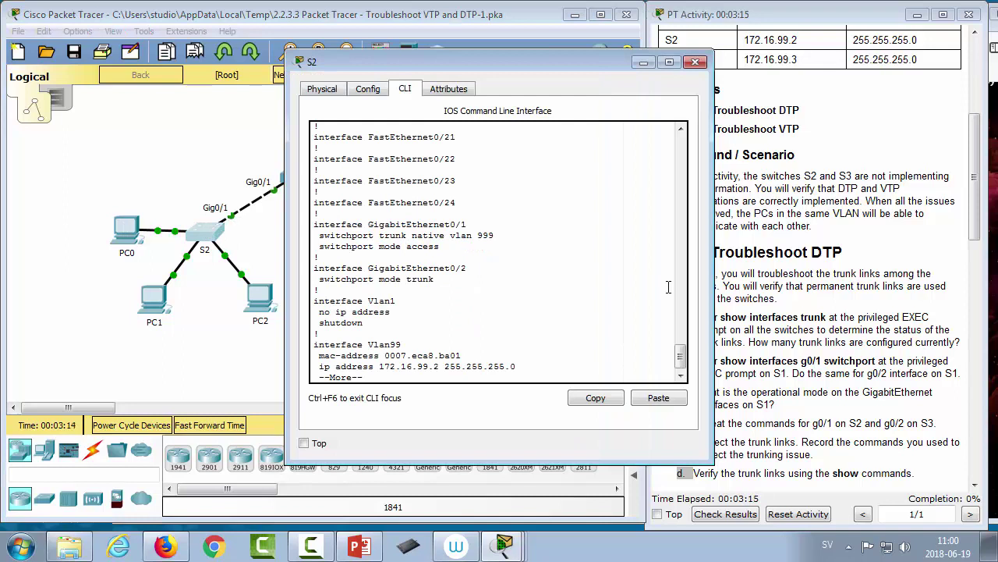
text(q)
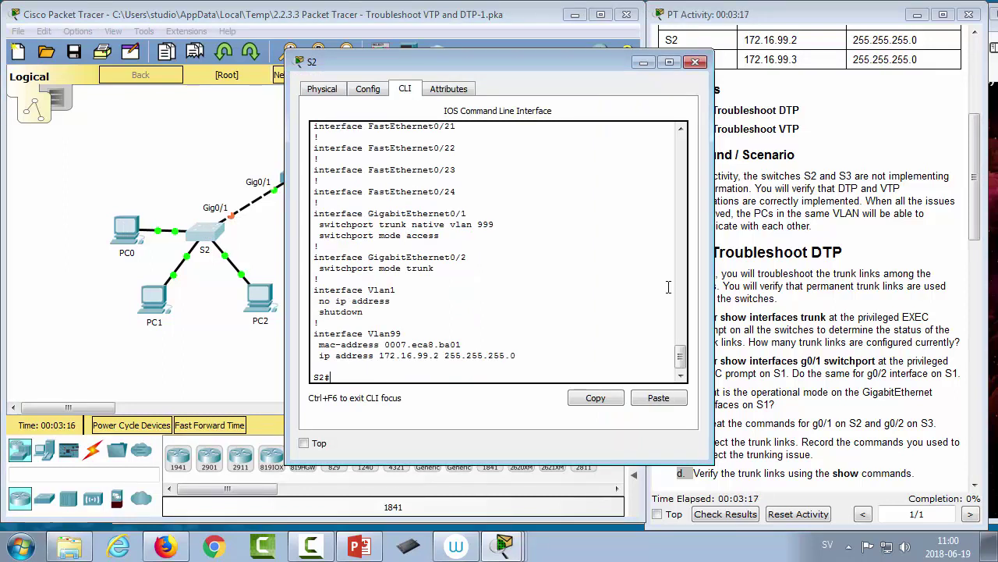
text(ena)
key(Return)
text(conf t)
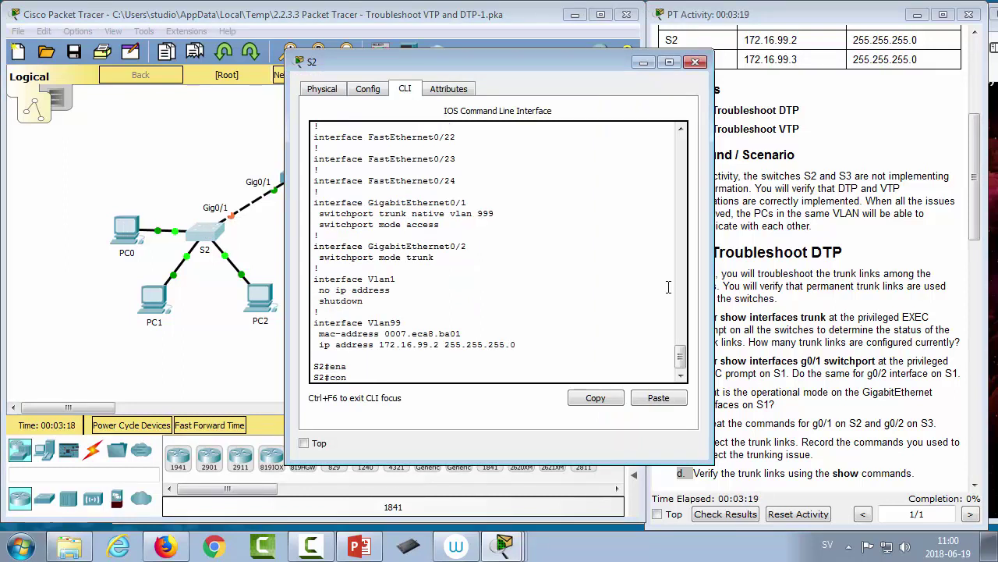
key(Return)
text(inter)
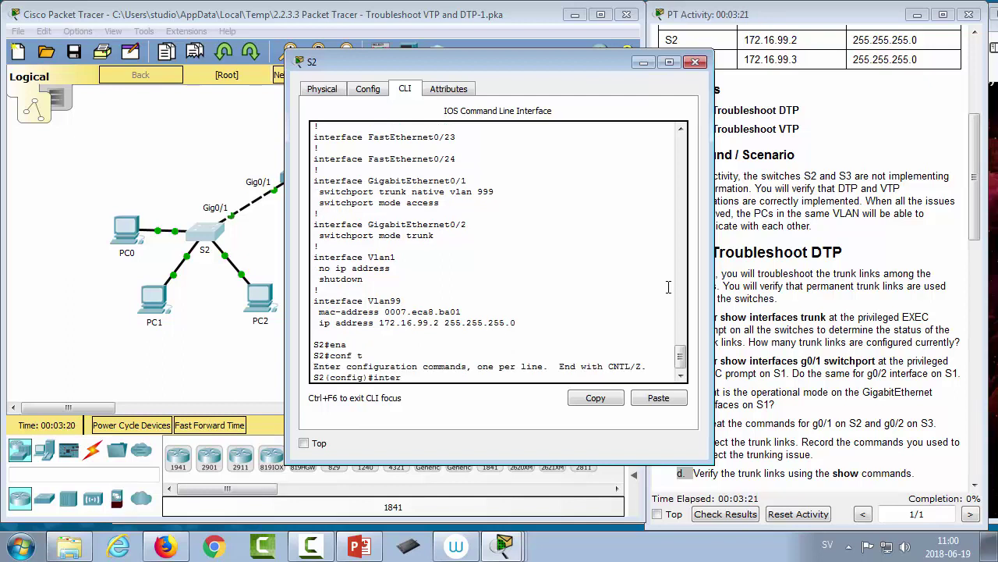
text( gig0/1)
key(Return)
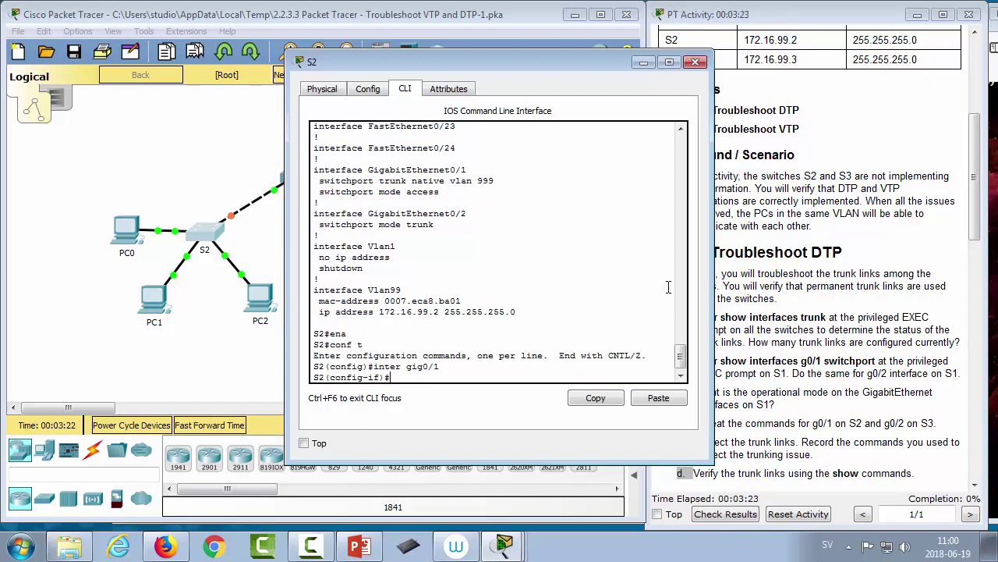
Step: Set S2's Gig0/1 to switchport mode trunk after dynamic desirable is rejected
text(swi mode dy)
key(Tab)
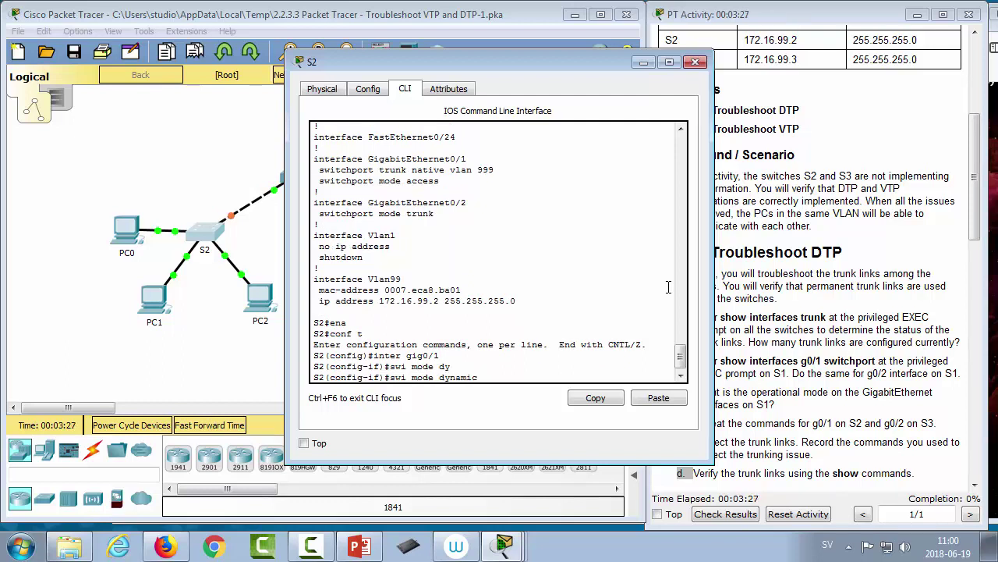
text(de)
key(Tab)
key(Return)
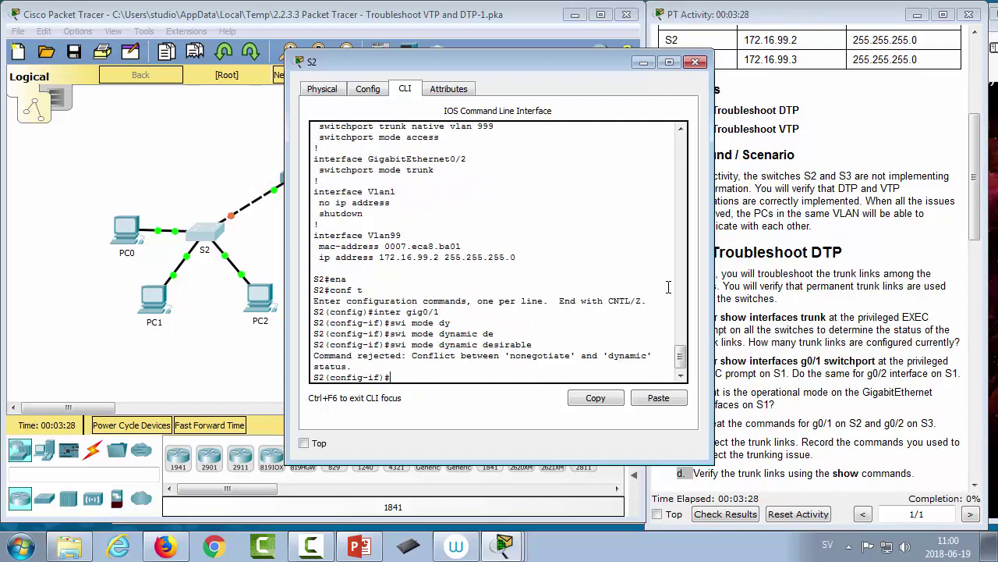
key(Up)
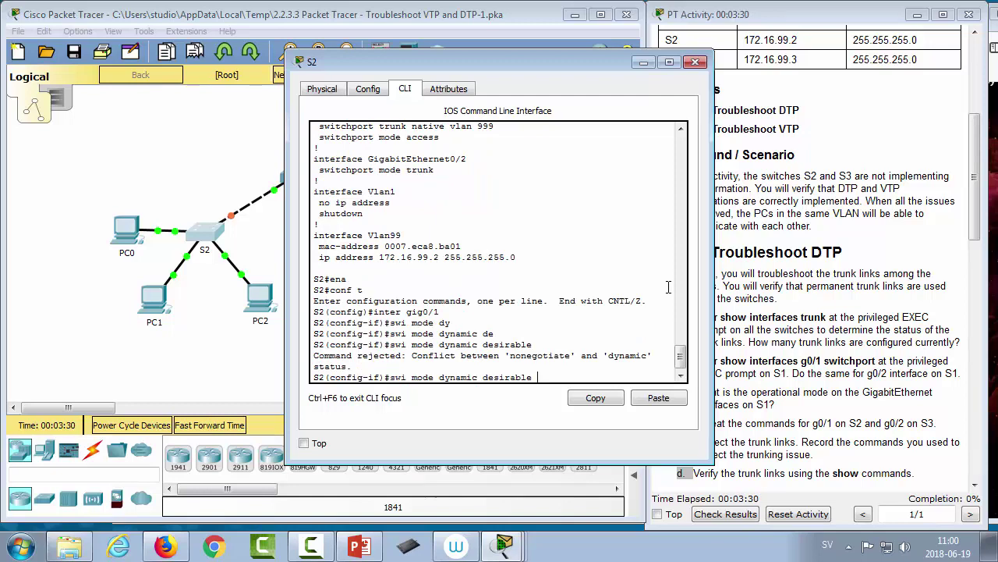
key(BackSpace)
key(BackSpace)
key(BackSpace)
key(BackSpace)
key(BackSpace)
key(BackSpace)
key(BackSpace)
key(BackSpace)
key(BackSpace)
key(BackSpace)
key(BackSpace)
key(BackSpace)
key(BackSpace)
key(BackSpace)
key(BackSpace)
key(BackSpace)
key(BackSpace)
text(trunk)
key(Return)
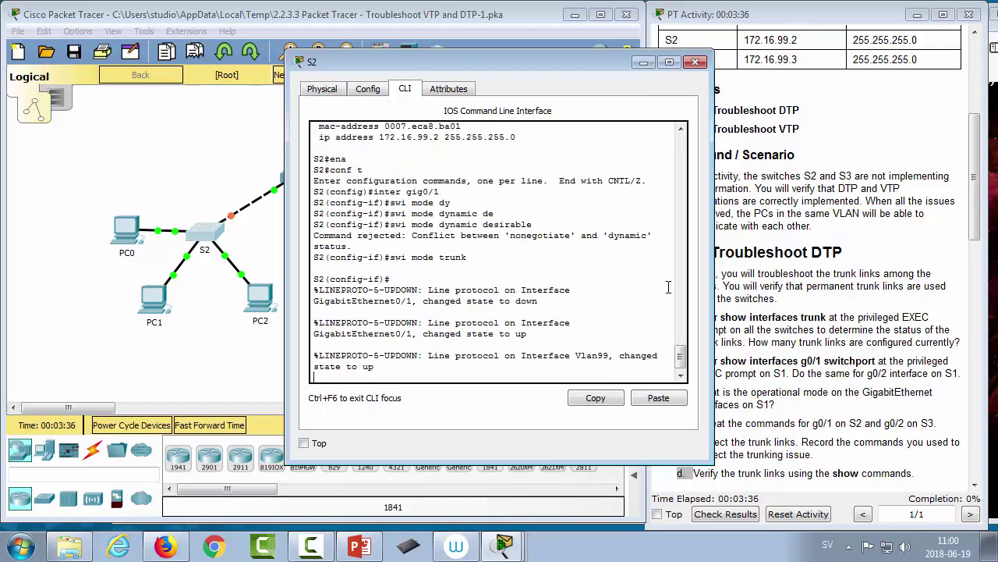
key(Return)
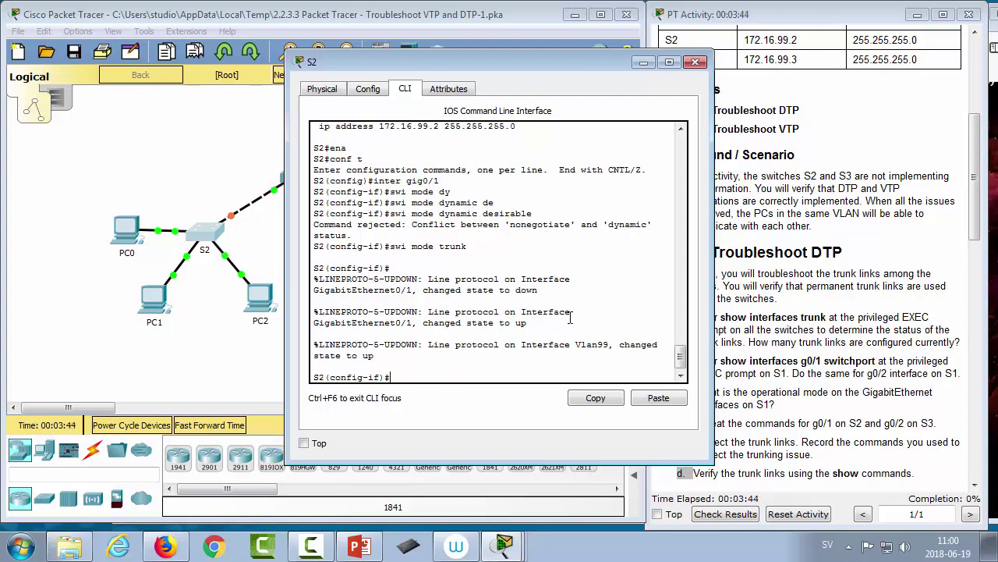
Step: Check the native VLAN 999 setting and close S2's device window
scroll(562, 316, up, 7)
scroll(546, 320, up, 1)
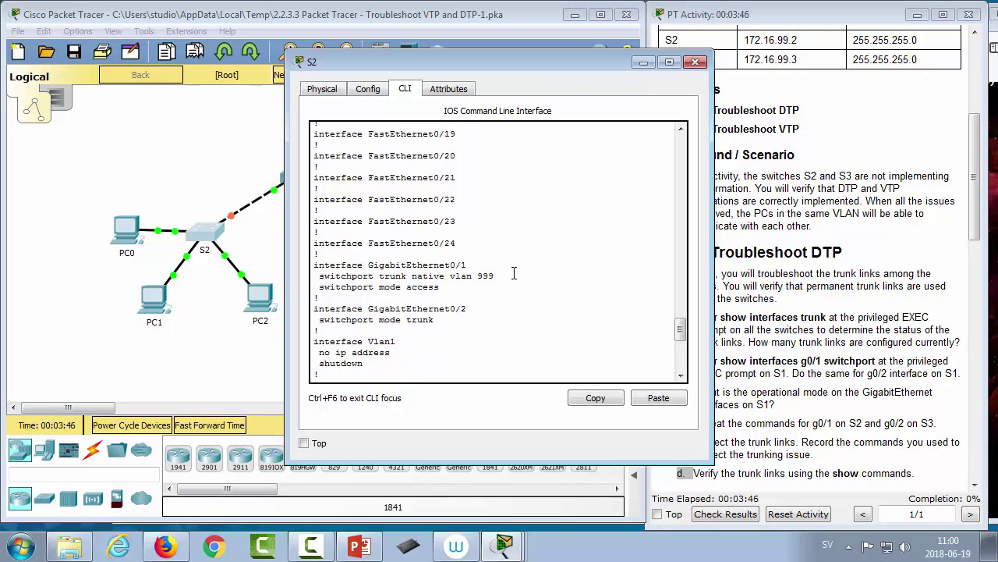
drag(500, 276, 325, 276)
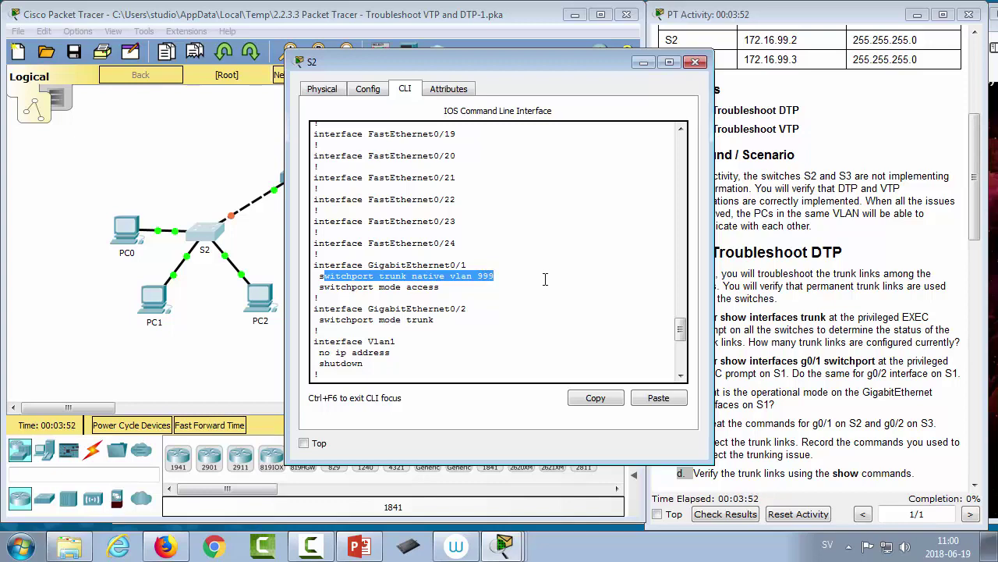
click(696, 62)
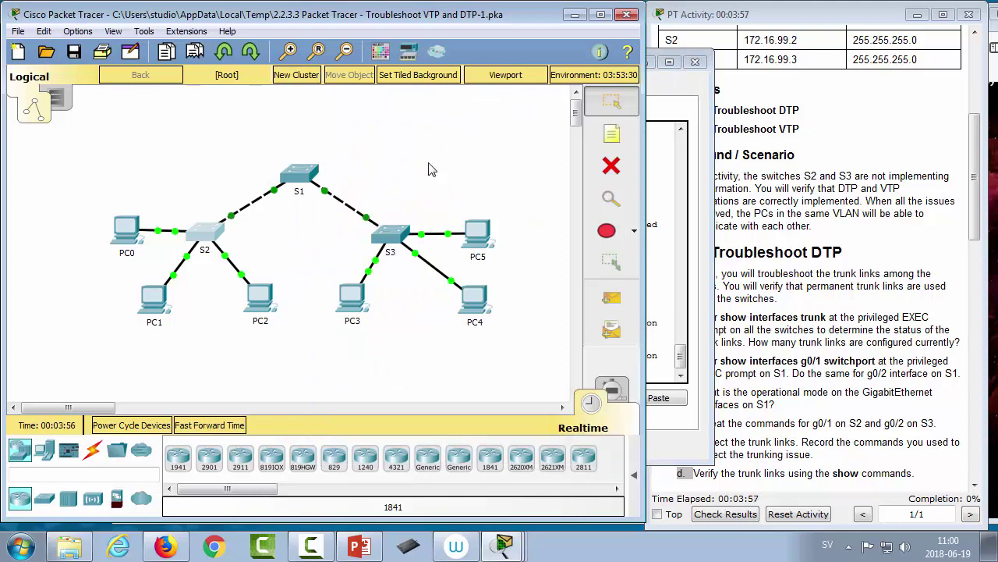
Step: Open S3's CLI and review its running config, noting Gig0/2 in access mode with native VLAN 999
click(390, 233)
click(397, 89)
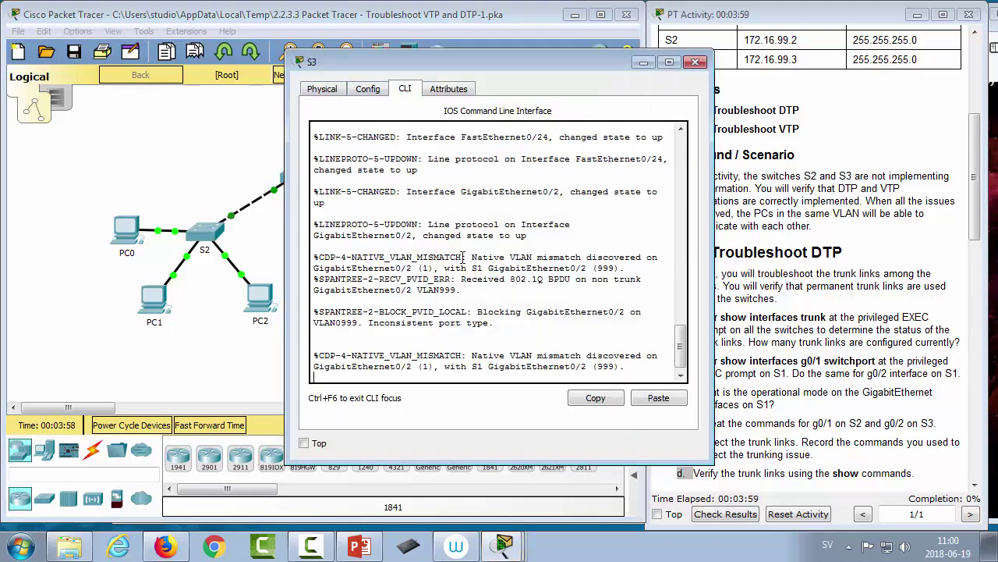
key(Return)
text(ena)
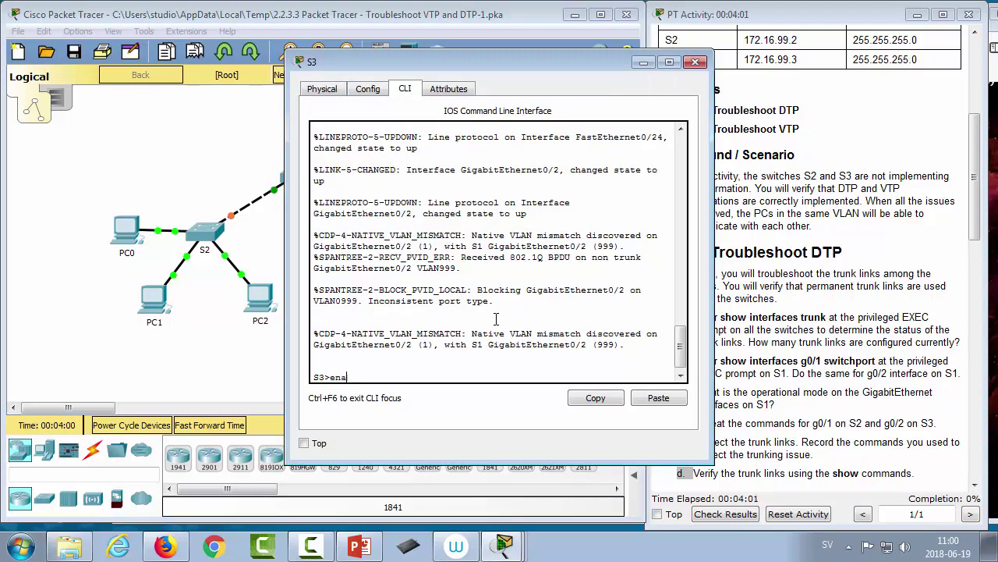
key(Return)
text(do s)
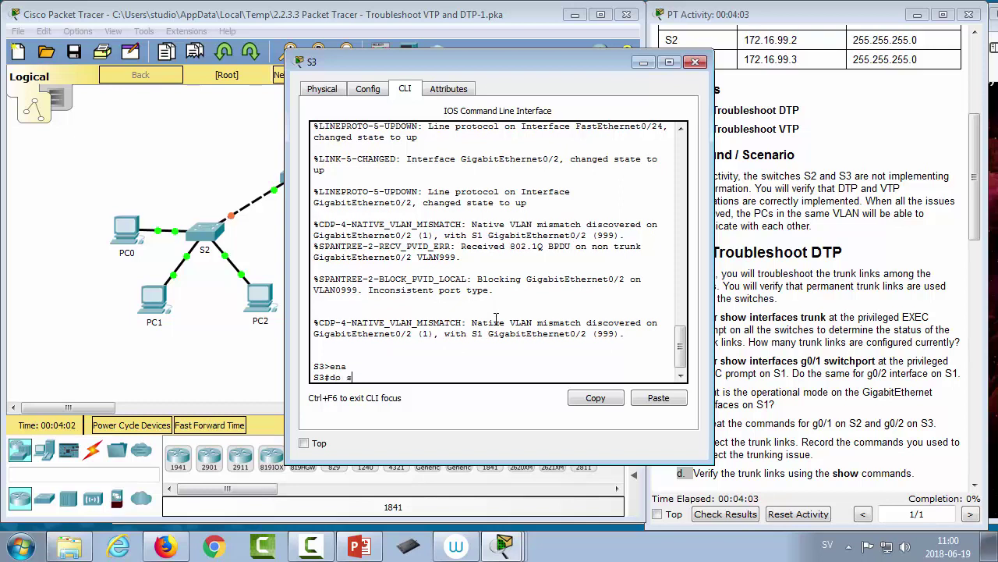
key(BackSpace)
key(BackSpace)
key(BackSpace)
text(show run)
key(Return)
key(space)
key(space)
key(space)
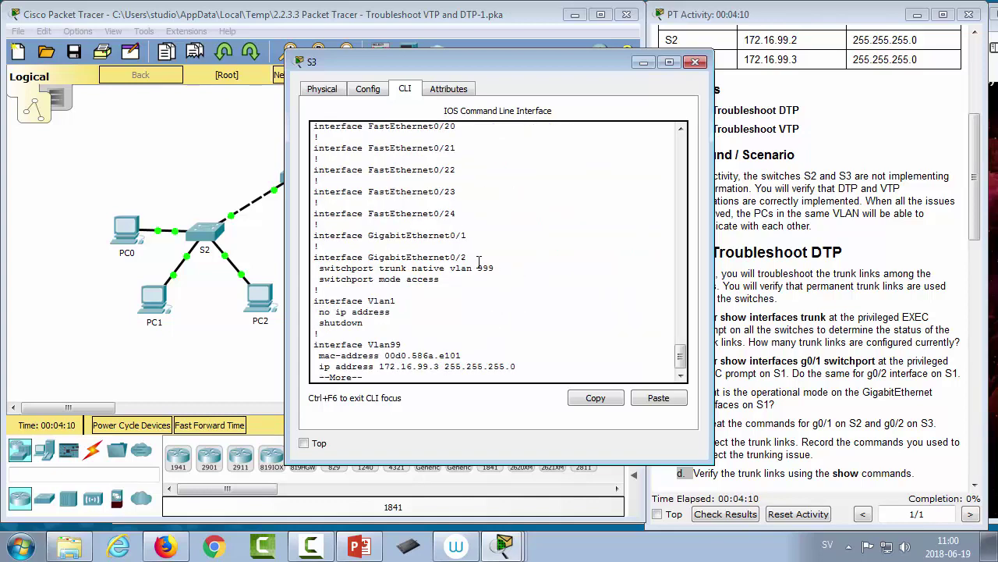
drag(439, 257, 465, 257)
drag(346, 279, 442, 279)
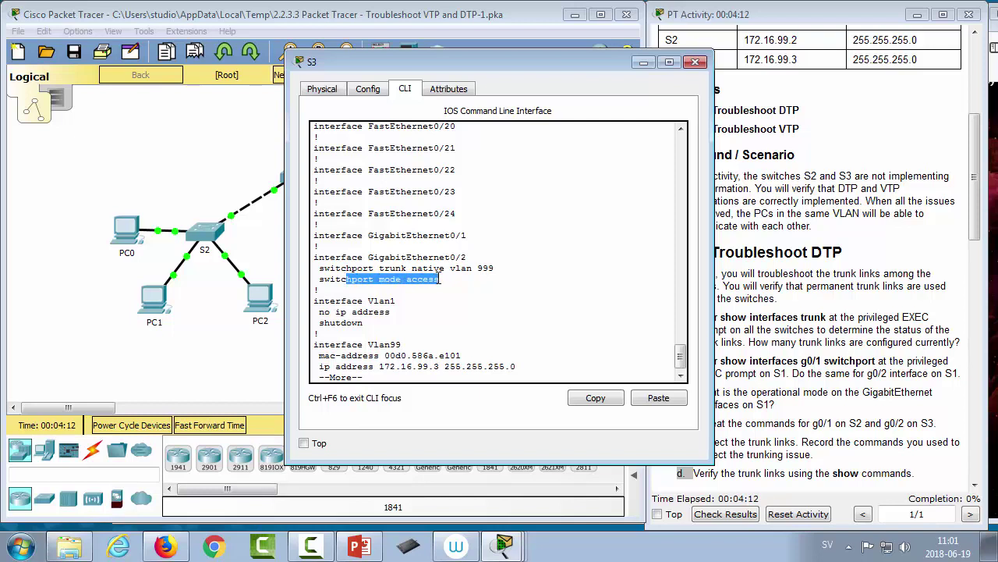
click(498, 292)
click(478, 268)
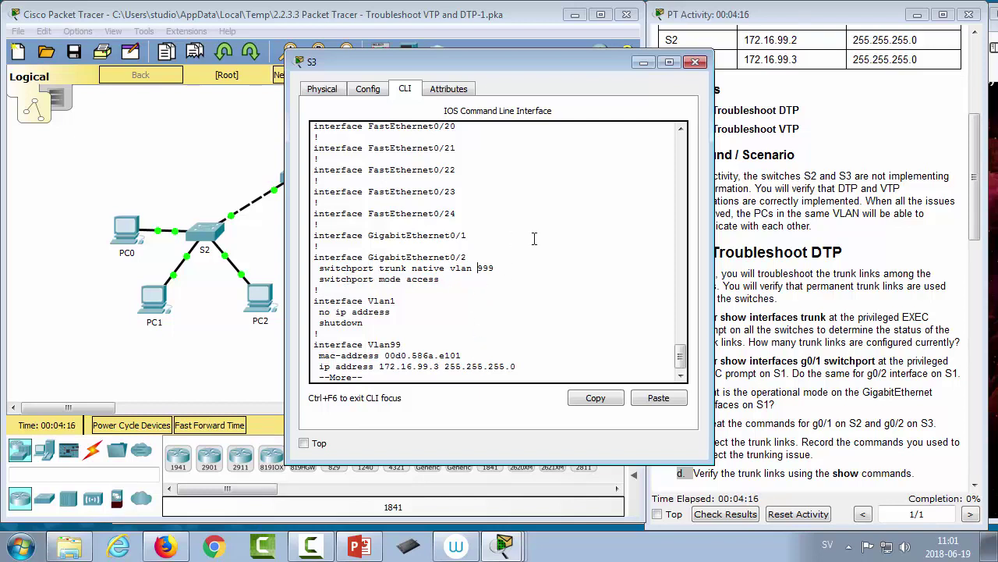
key(q)
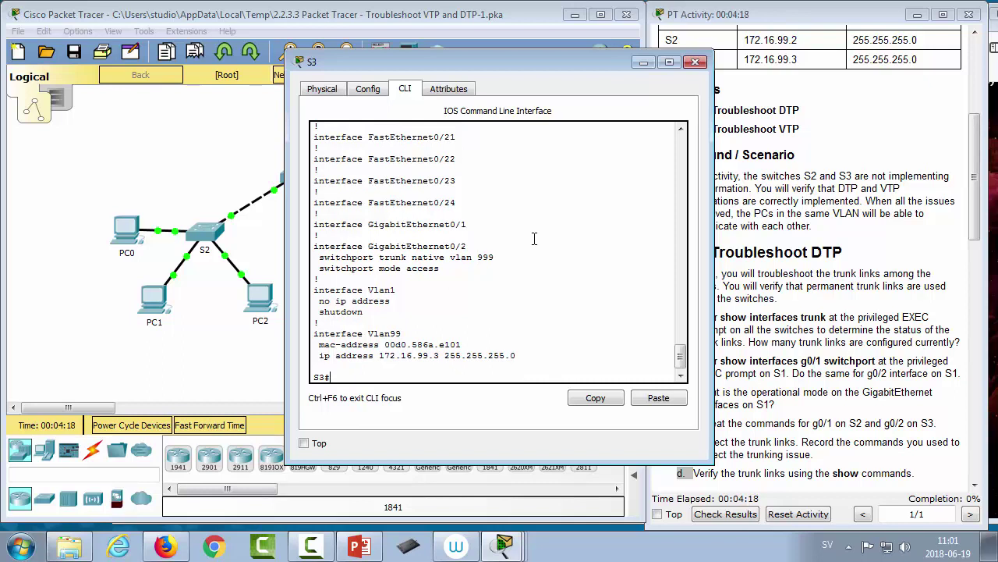
Step: Set S3's Gig0/2 to switchport mode trunk and verify it with do show interfaces trunk
text(conf t)
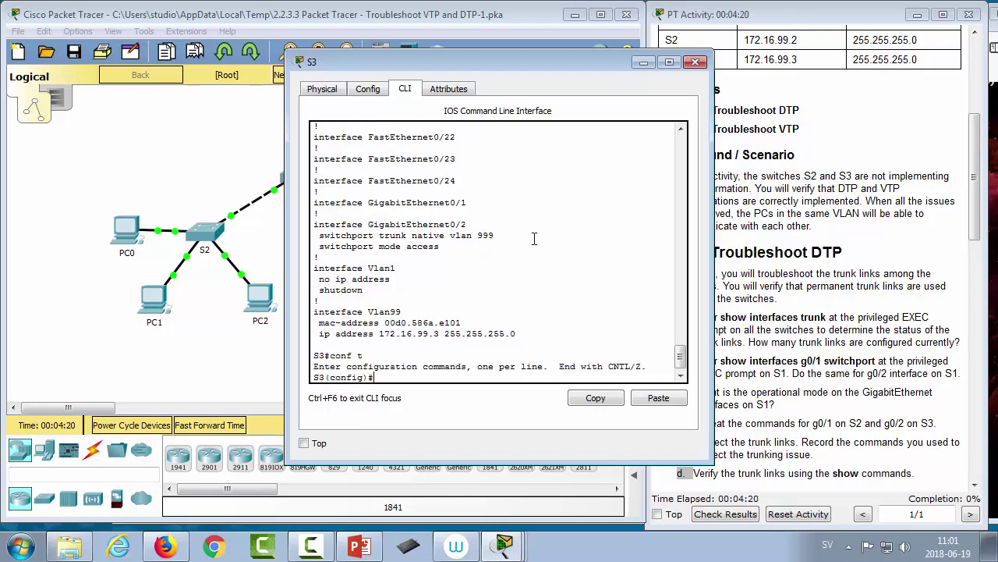
text(inter gig0/2)
key(Return)
text(swi mod)
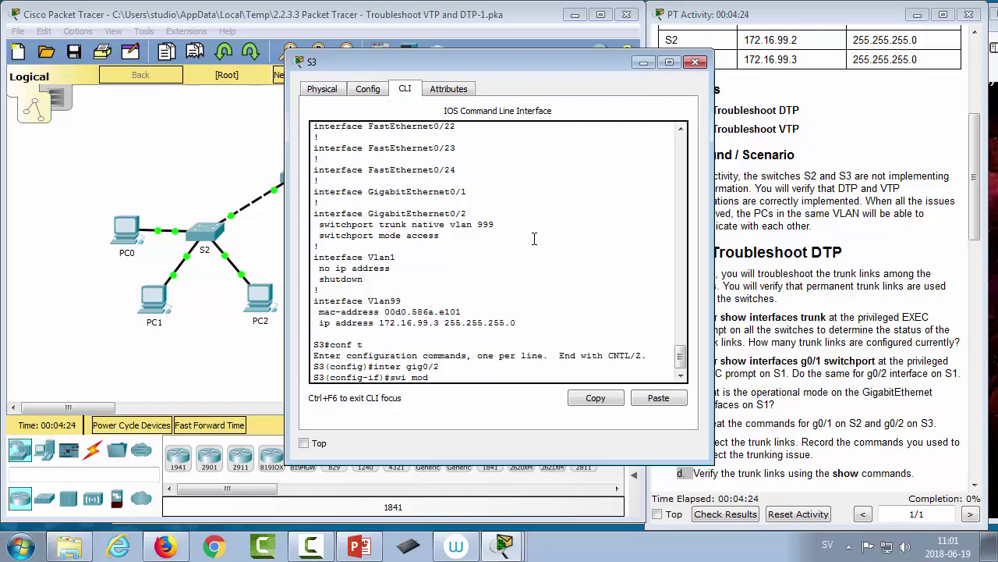
text(e trunk)
key(Return)
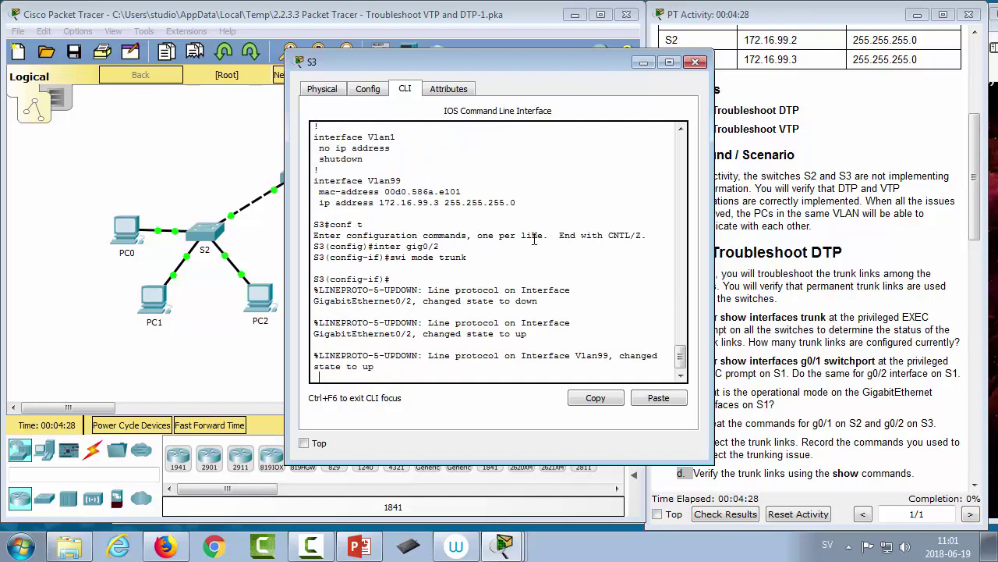
key(Return)
key(Return)
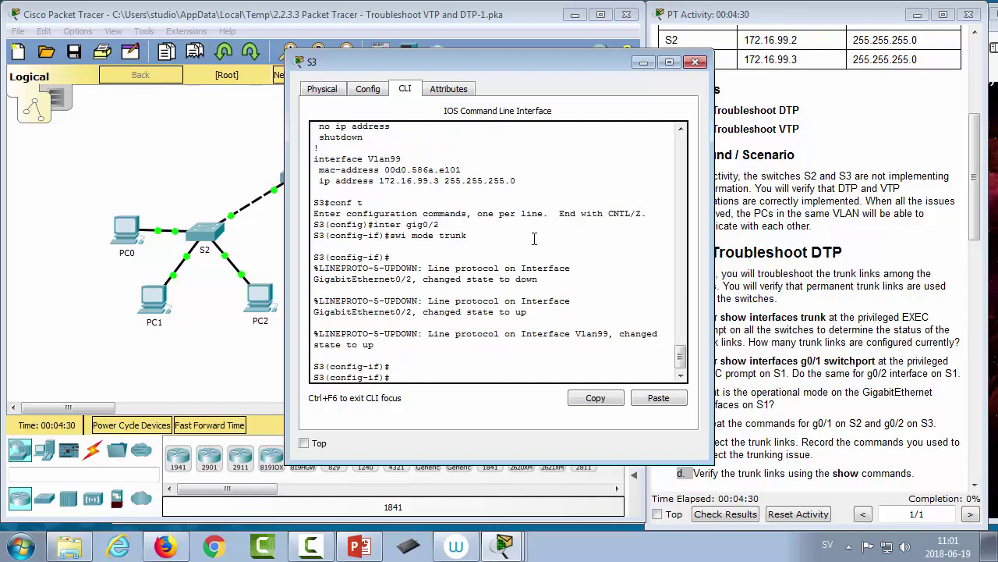
text(do show inter trunk)
key(Return)
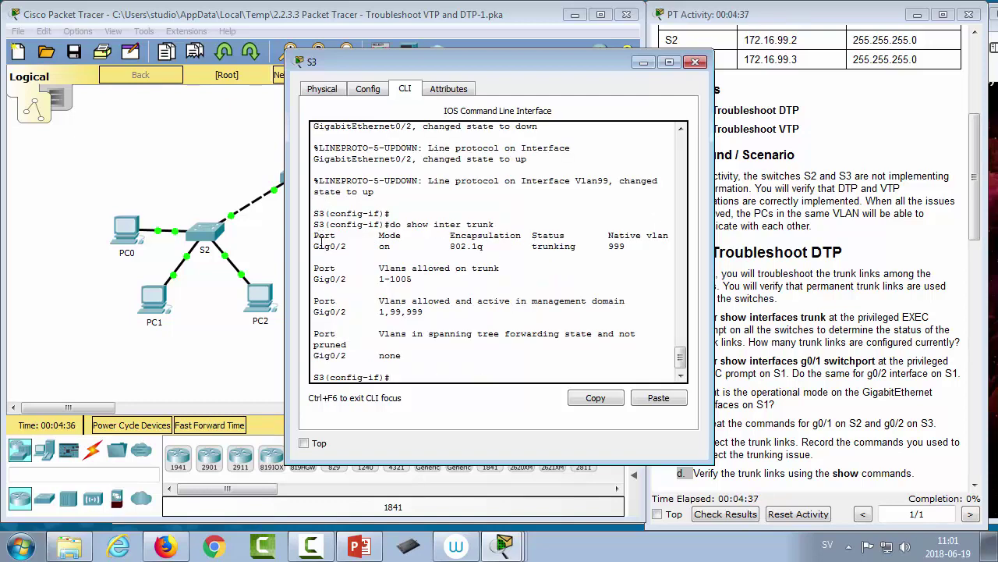
drag(331, 247, 626, 245)
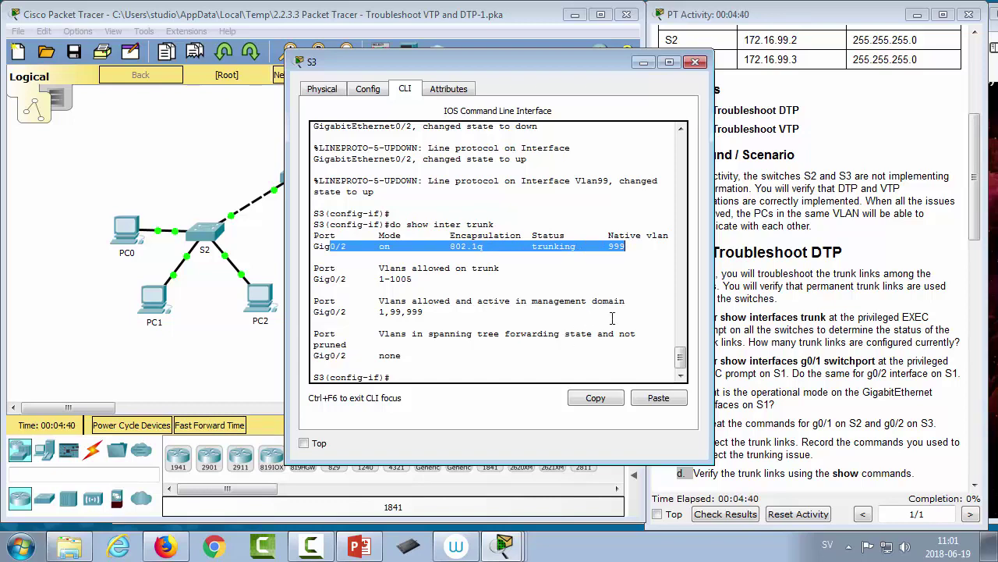
Step: Close S3's window and run do show interfaces trunk on S1
click(697, 63)
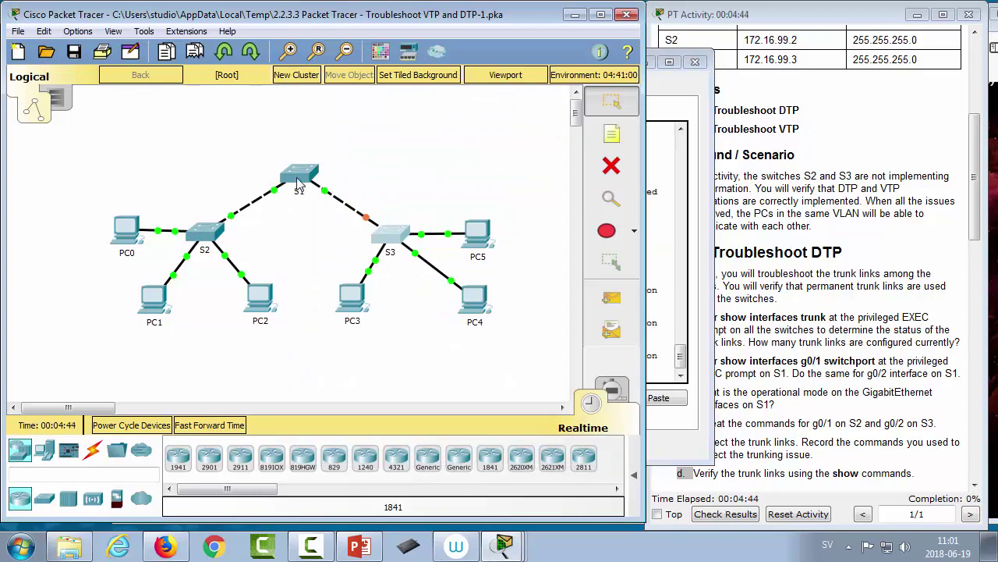
click(299, 181)
key(Return)
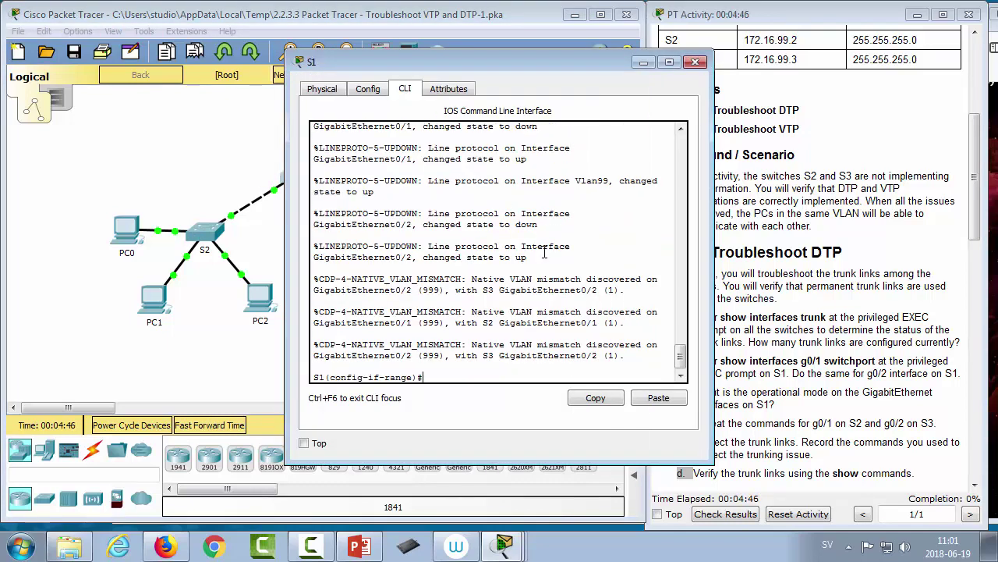
text(do show inter trunk)
key(Return)
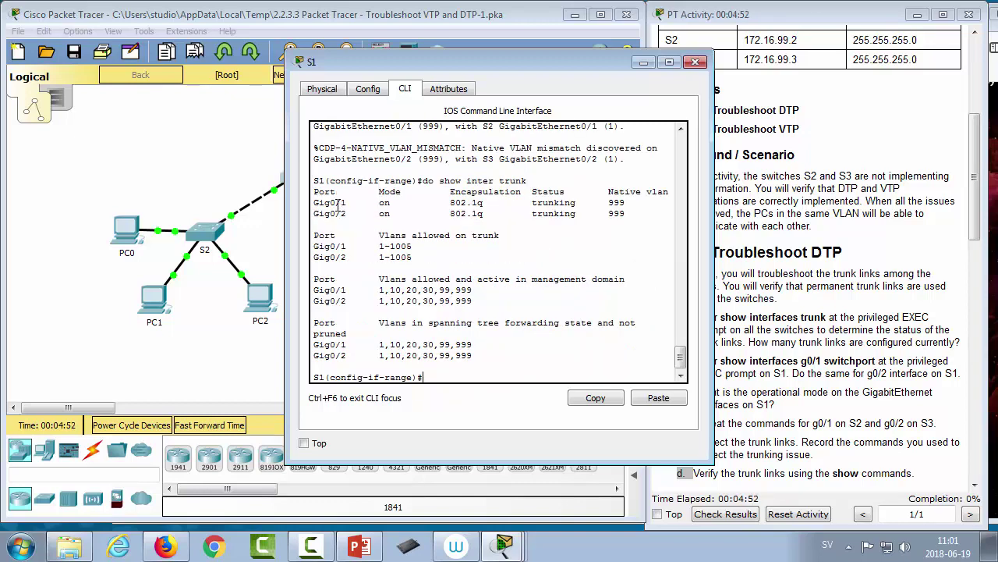
Step: Review S1's Gig0/1 and Gig0/2 trunk rows and allowed VLANs, then close S1's window
drag(335, 207, 639, 212)
click(636, 212)
drag(400, 246, 413, 257)
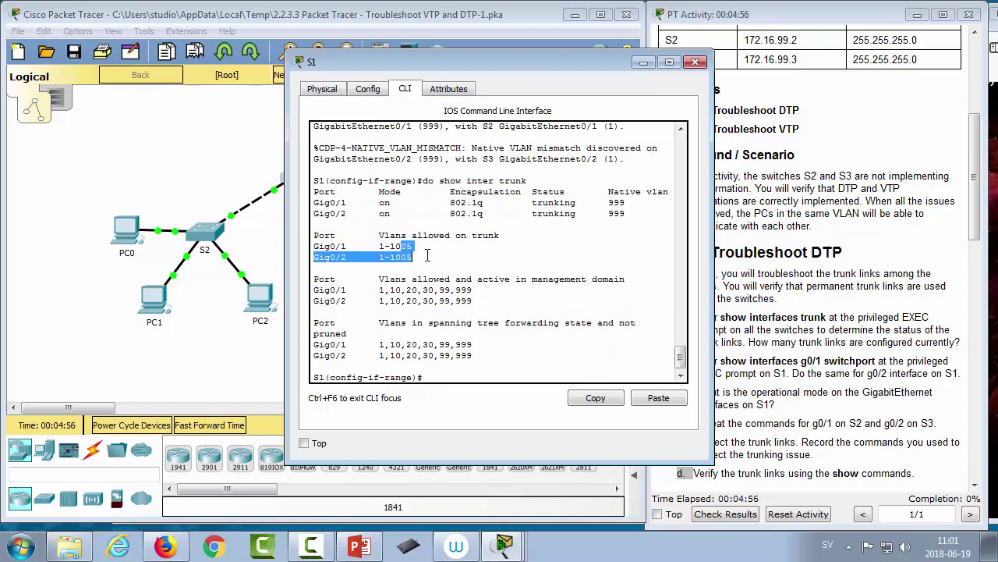
drag(407, 292, 476, 302)
click(481, 304)
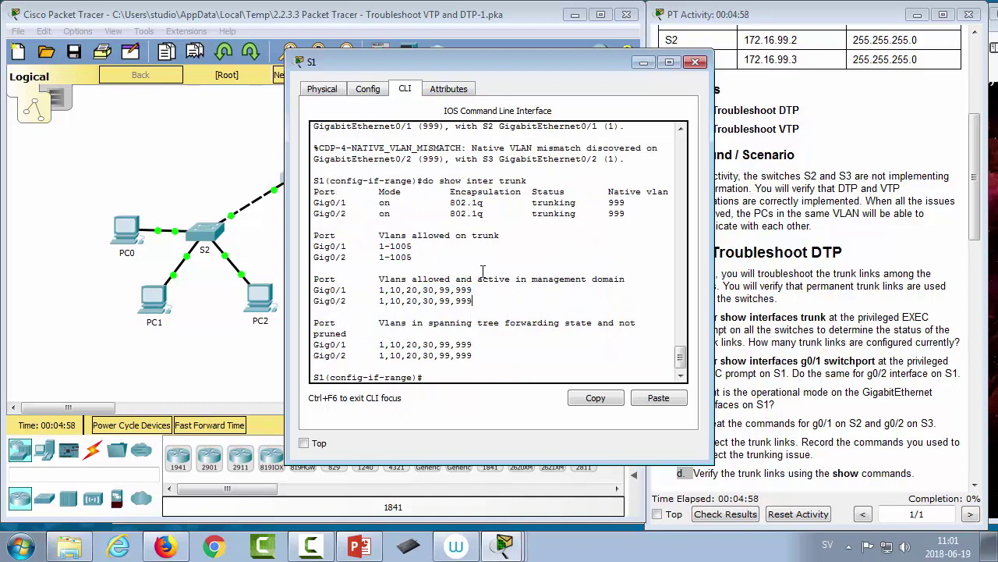
click(695, 61)
scroll(755, 399, down, 3)
Step: Scroll to the Part 2: Troubleshoot VTP requirements, read them, and reopen switch S1
scroll(755, 399, down, 2)
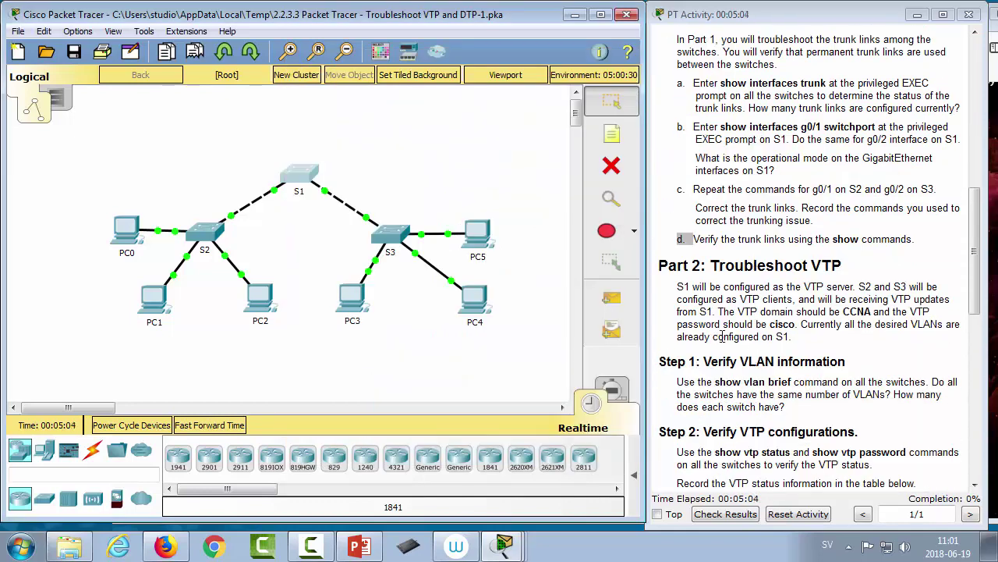
drag(709, 287, 786, 287)
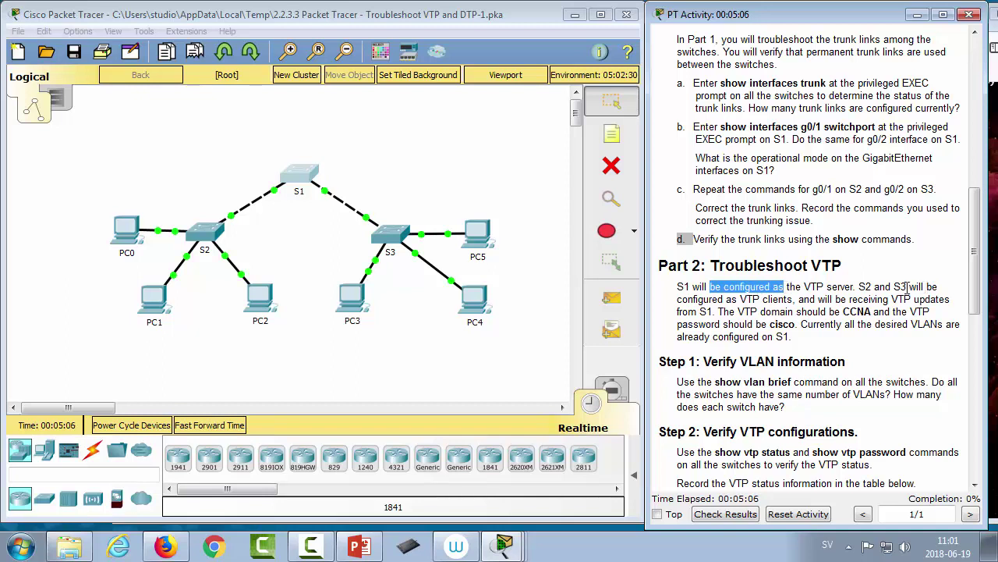
click(856, 311)
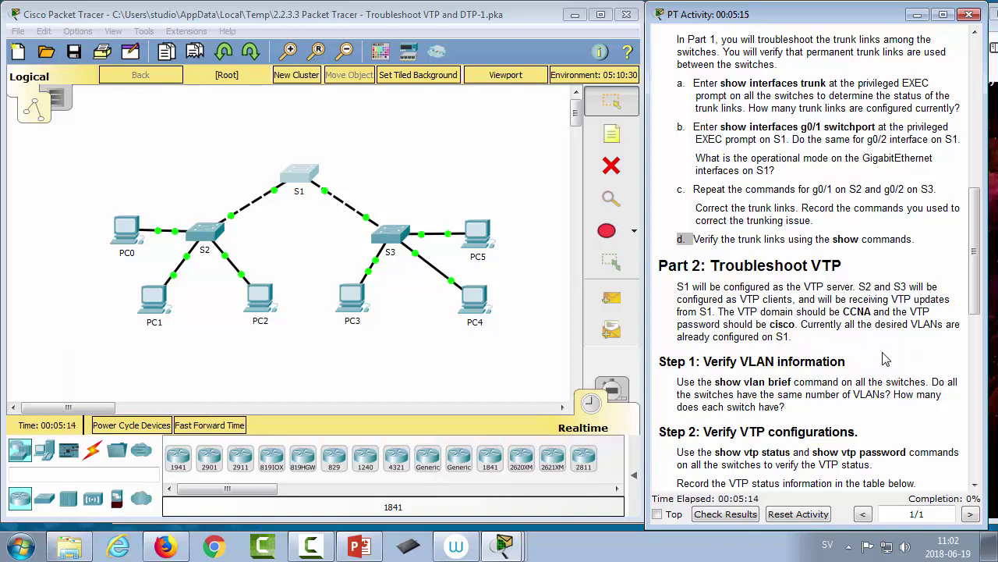
click(294, 181)
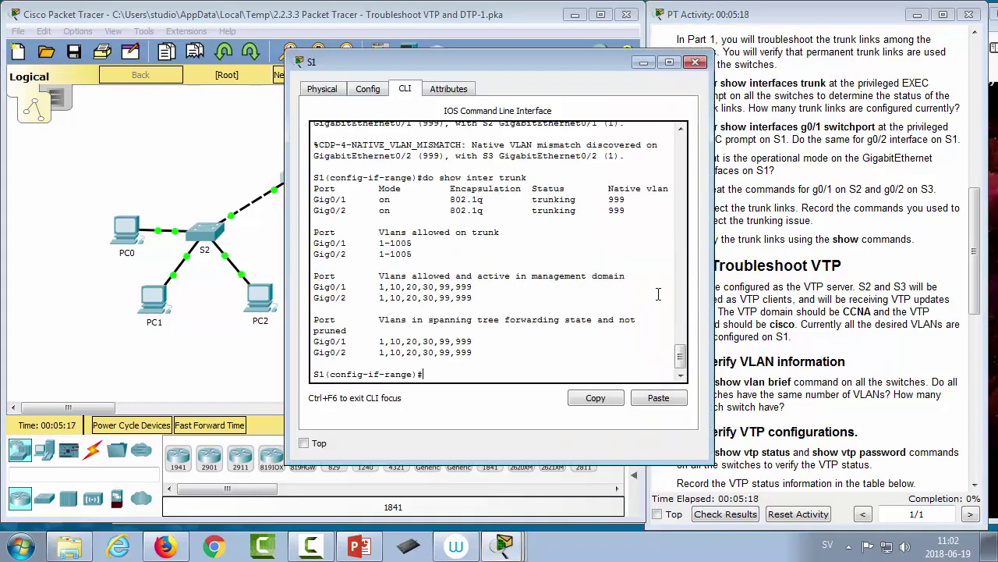
Step: Leave interface range mode on S1 and display its VTP status with 'do show vtp status'
text(exit)
key(Return)
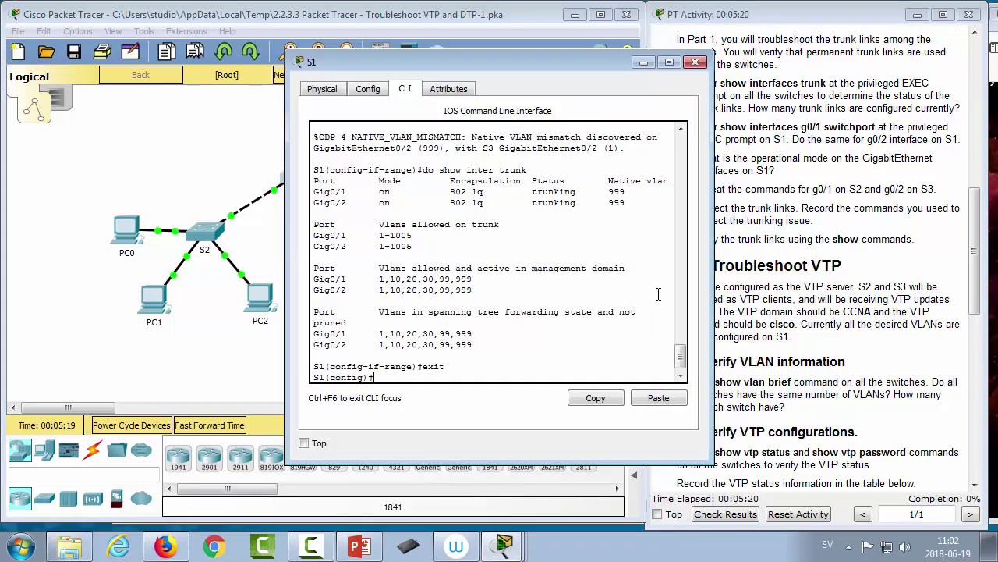
text(do vtp sum)
key(Return)
key(Up)
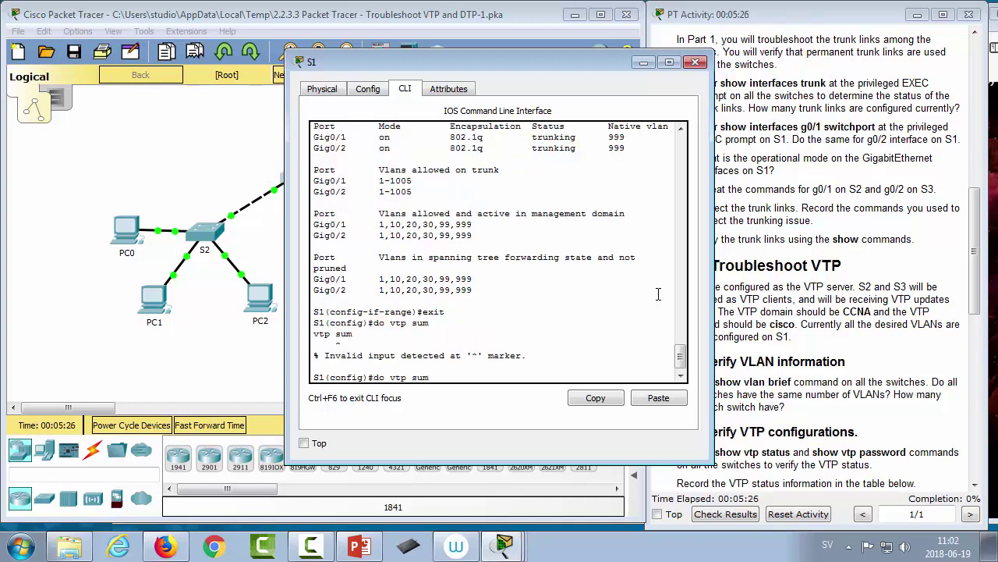
key(BackSpace)
key(BackSpace)
text(t)
key(Return)
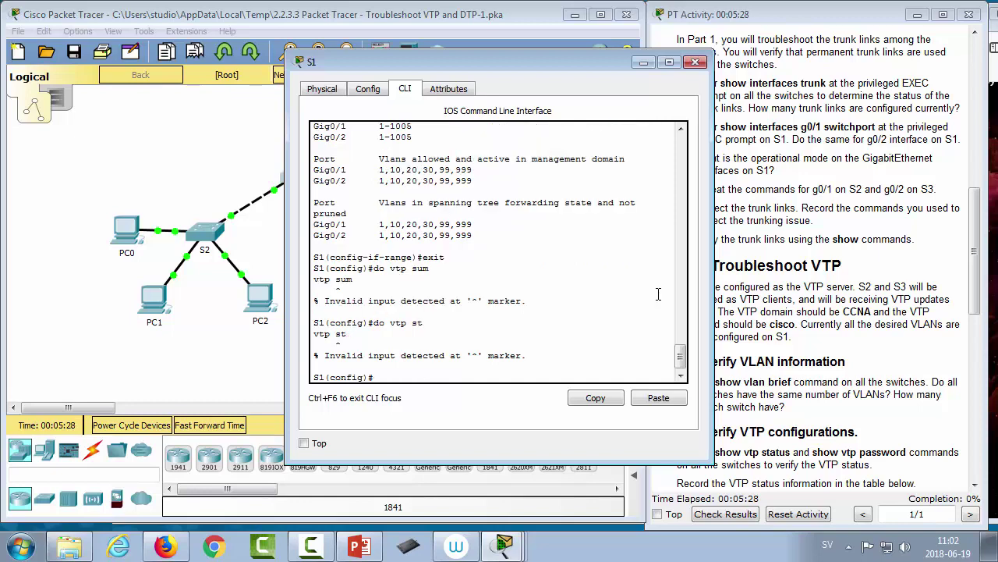
key(Up)
text(a)
key(Left)
key(Left)
key(Left)
key(Left)
key(Left)
key(Left)
key(Left)
text(show)
key(Return)
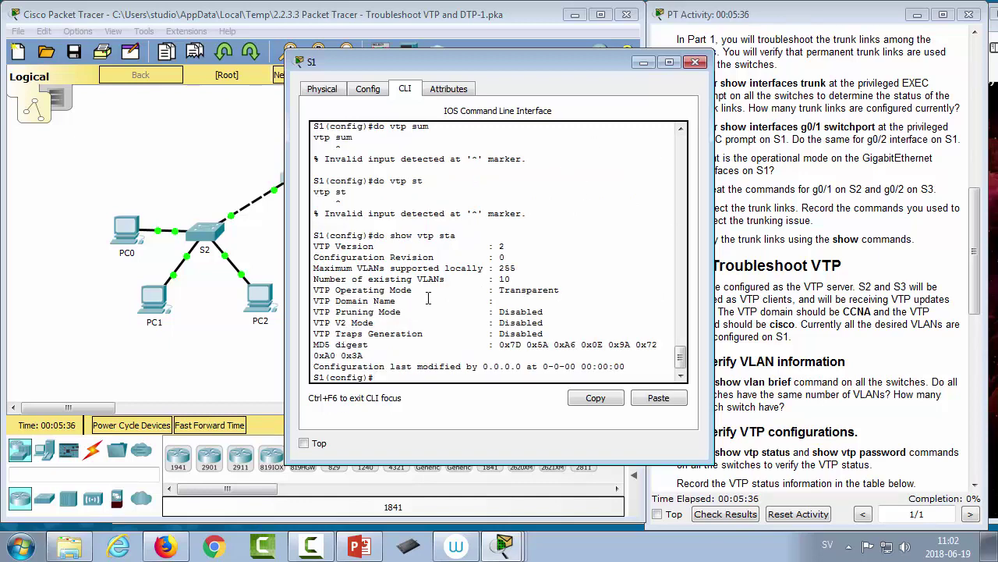
Step: Highlight S1's Transparent mode and configuration revision 0 in the output, then move to S2
drag(514, 289, 538, 289)
drag(385, 260, 505, 257)
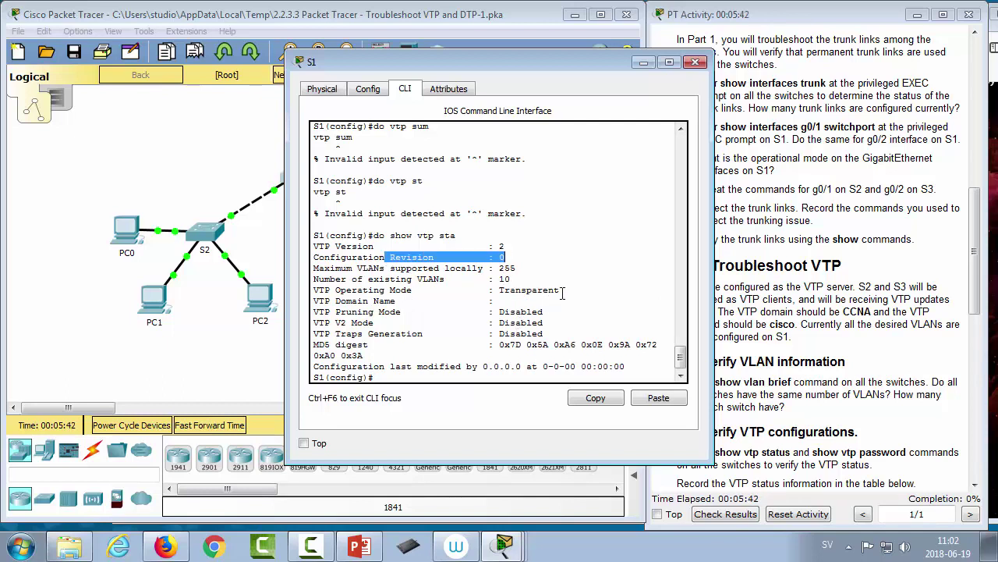
drag(560, 289, 500, 290)
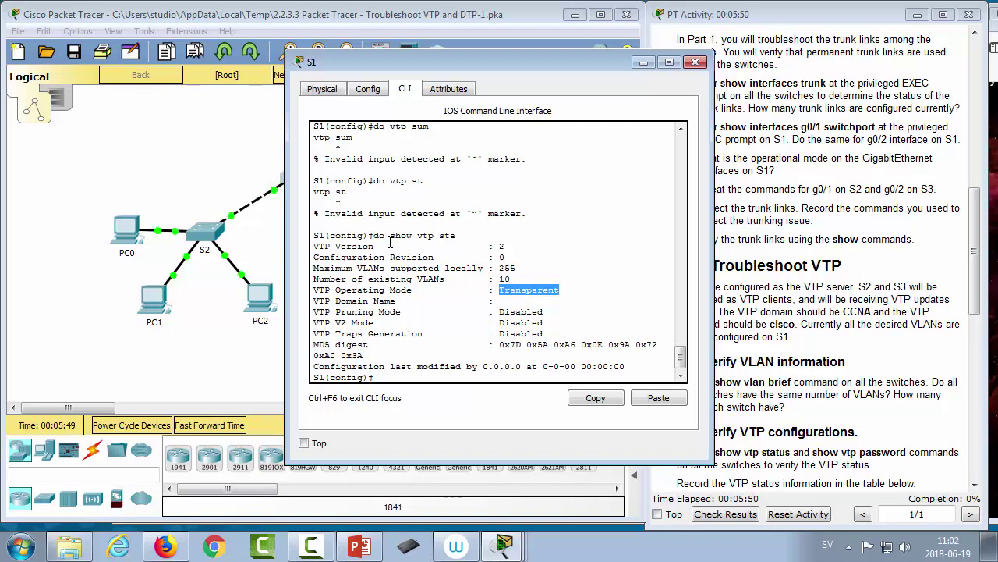
click(531, 317)
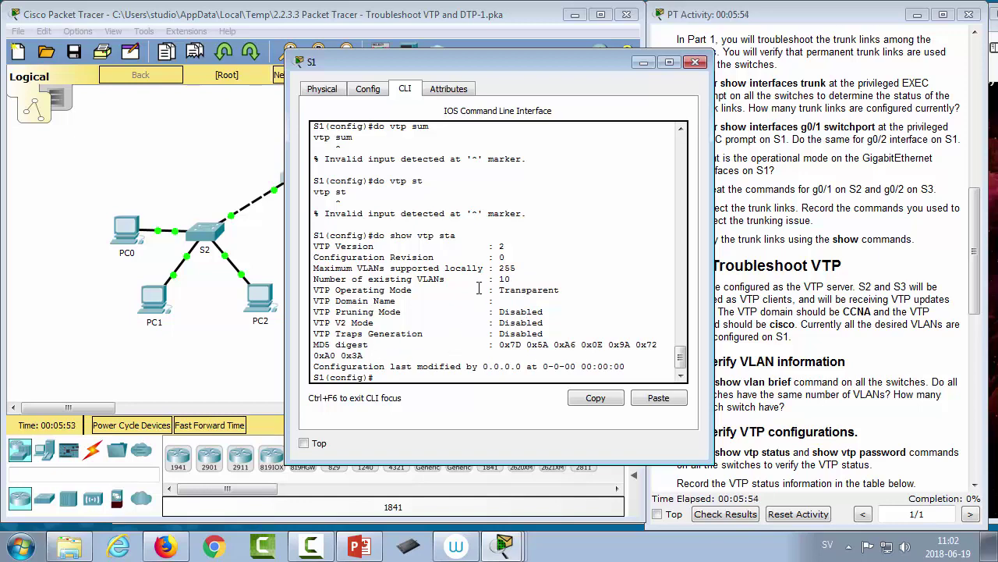
click(200, 229)
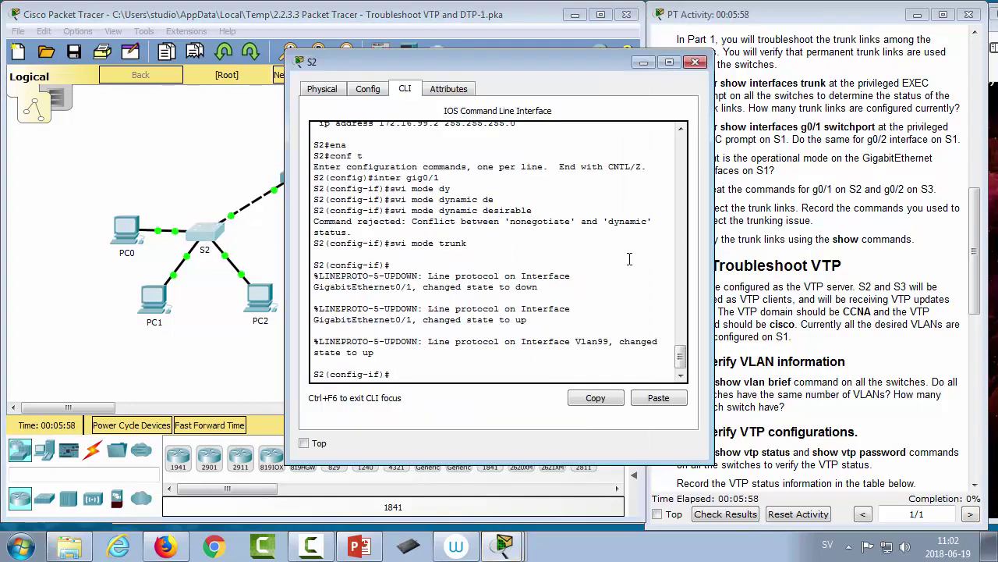
Step: Leave interface configuration on S2 and show its current VTP status
text(exit)
key(Return)
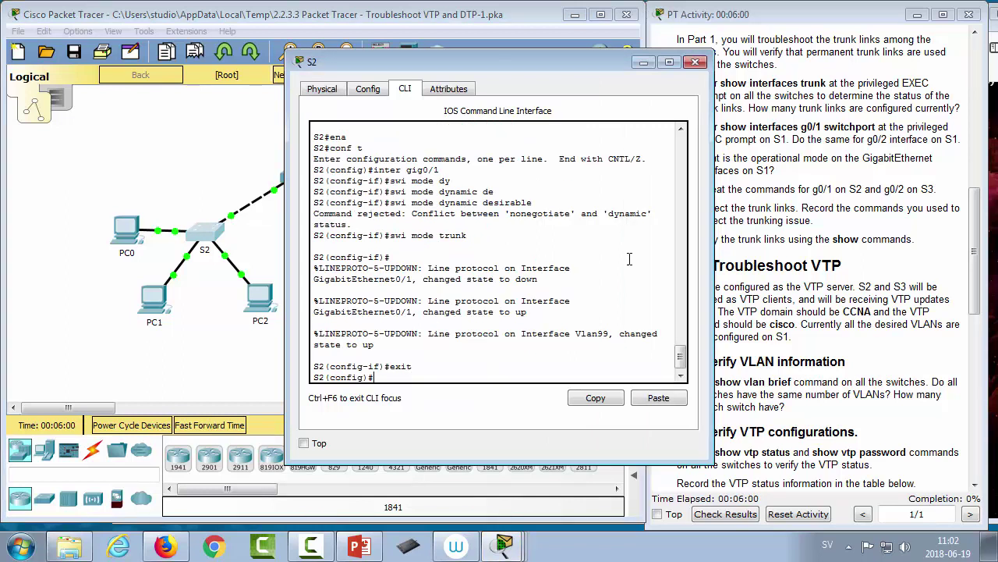
text(do show vtp st)
key(Tab)
key(Return)
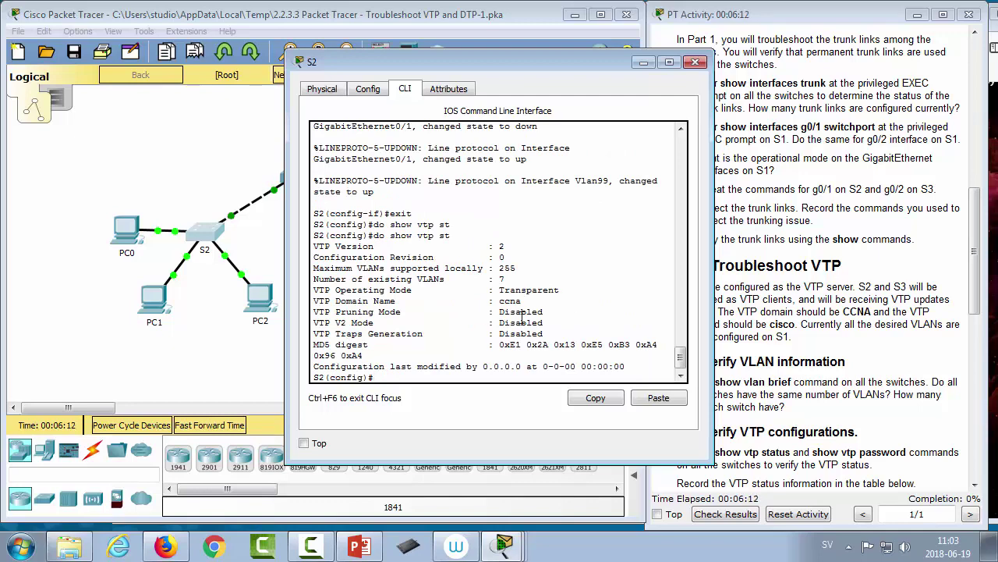
Step: Set S2 to VTP client mode in domain CCNA
text(vtp mode cli)
key(Tab)
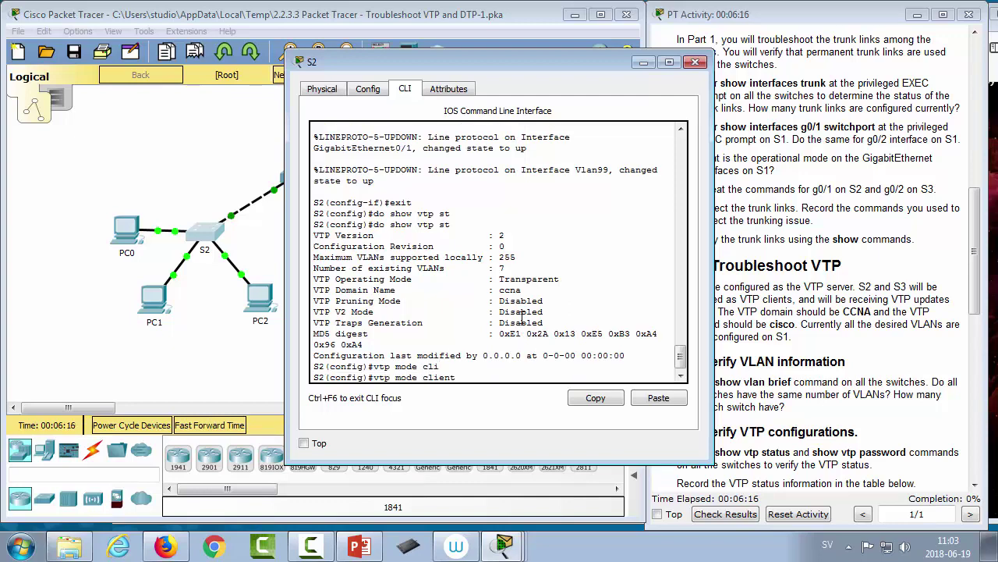
key(Return)
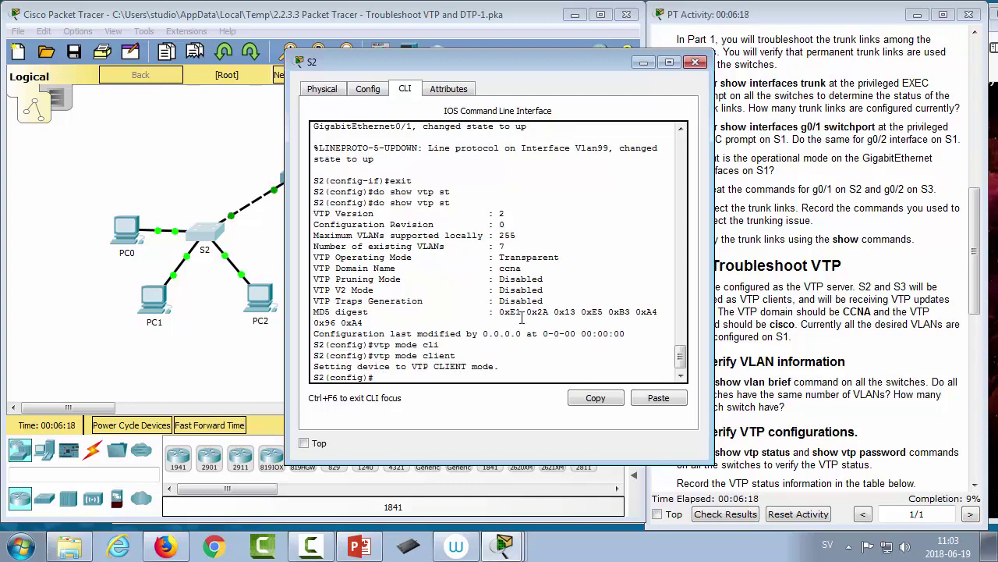
text(vtp dom)
key(Tab)
text(CCNA)
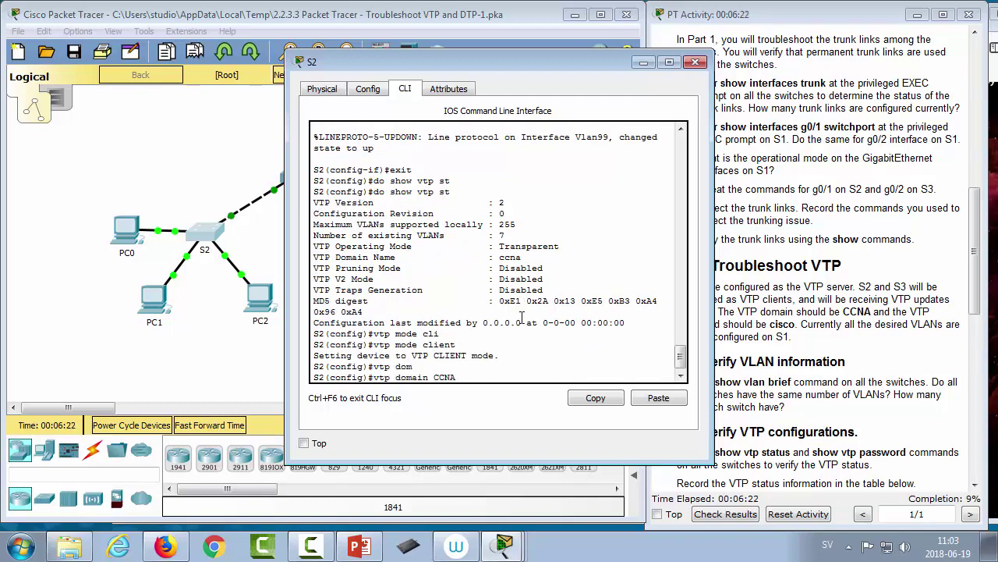
key(Return)
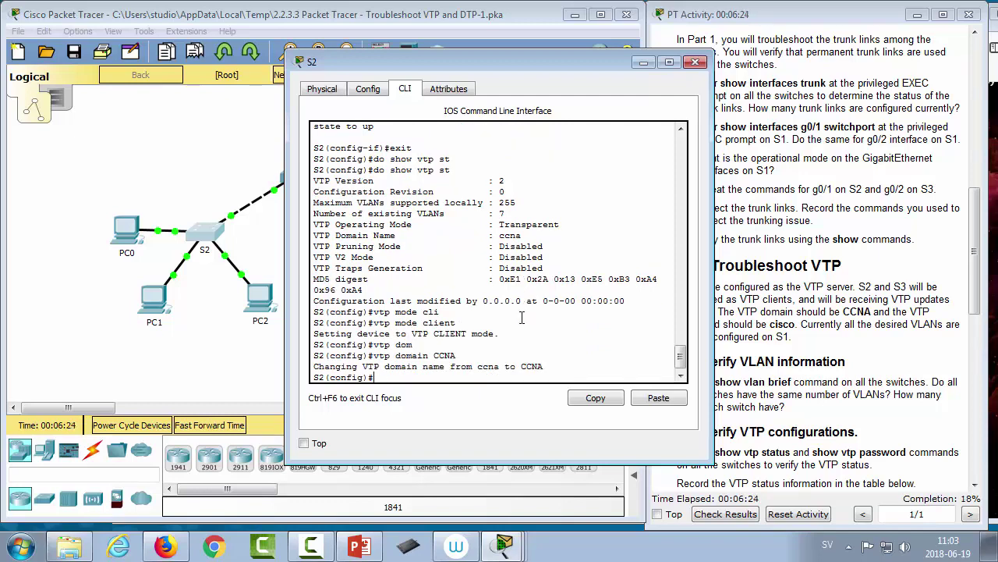
Step: Apply the lab's VTP password on S2
text(vtp pas)
key(Tab)
key(BackSpace)
text(ass)
key(Tab)
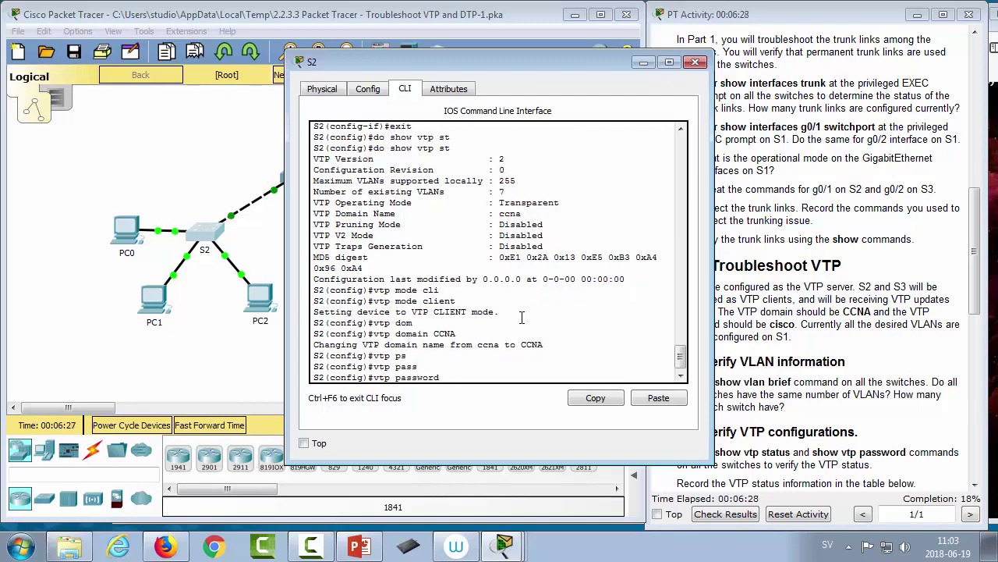
text(cisco)
key(Return)
key(Return)
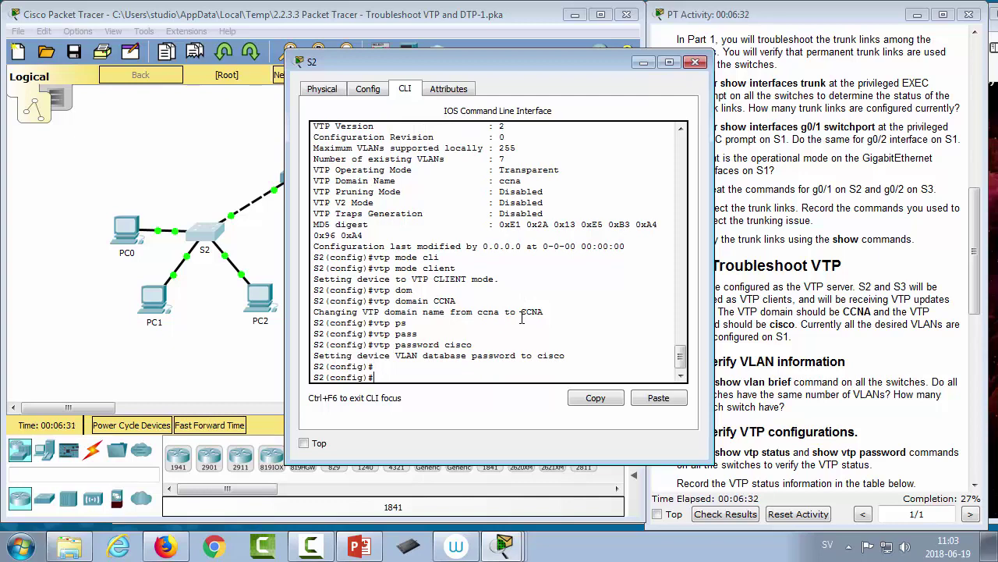
Step: Verify S2 now reports client mode in domain CCNA
text(do show vtp st)
key(Return)
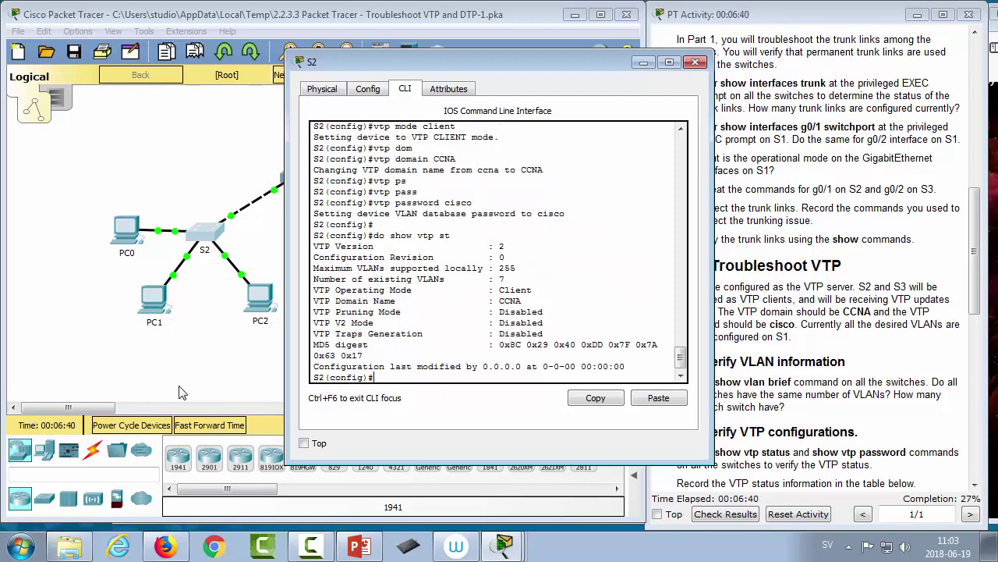
click(184, 393)
Step: Leave interface configuration on S3 and display its VTP status
click(390, 236)
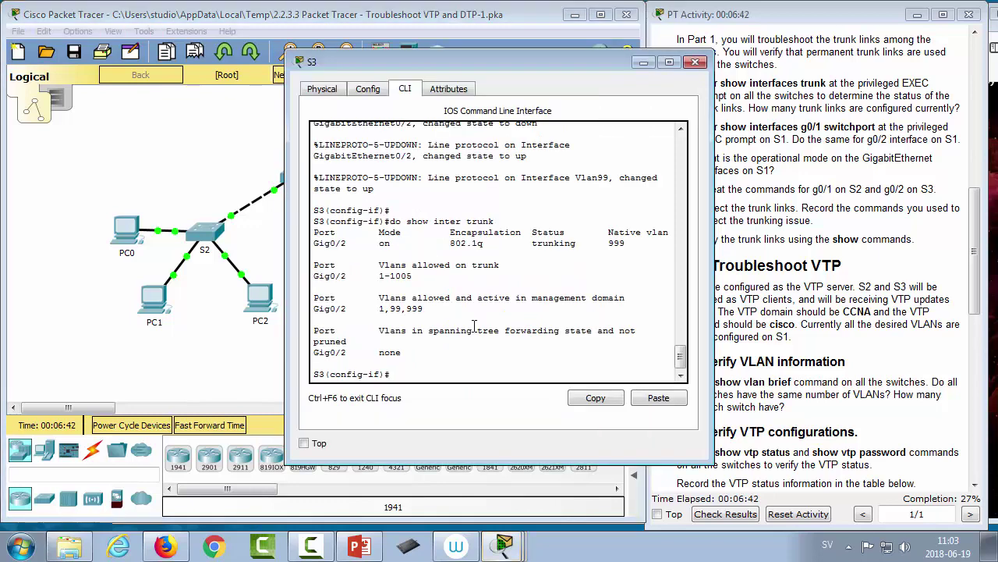
text(exit)
key(Return)
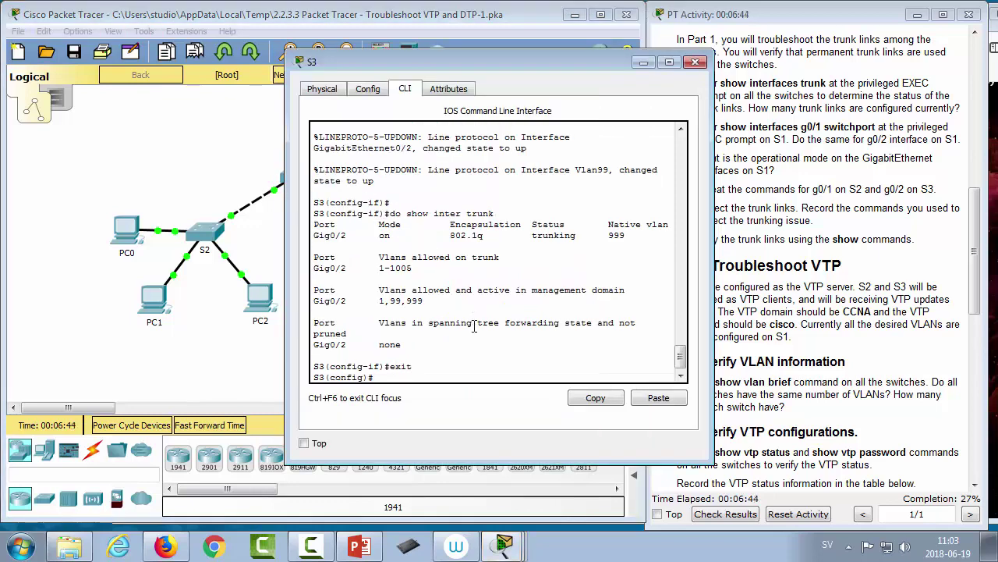
text(show vtp st)
key(Home)
text(do)
key(Return)
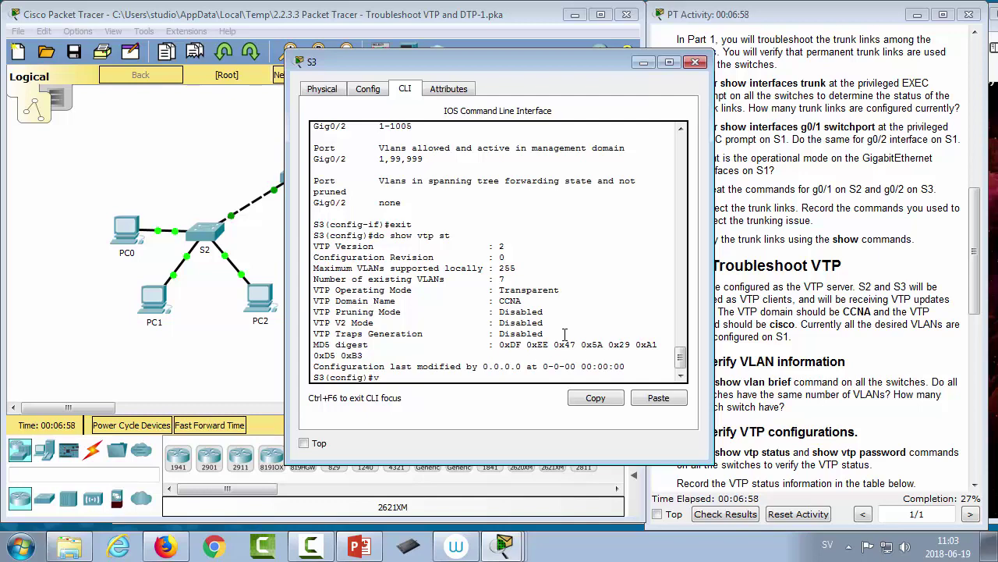
Step: Put S3 in VTP client mode and apply the lab's VTP password
text(vtp mode cli)
key(Tab)
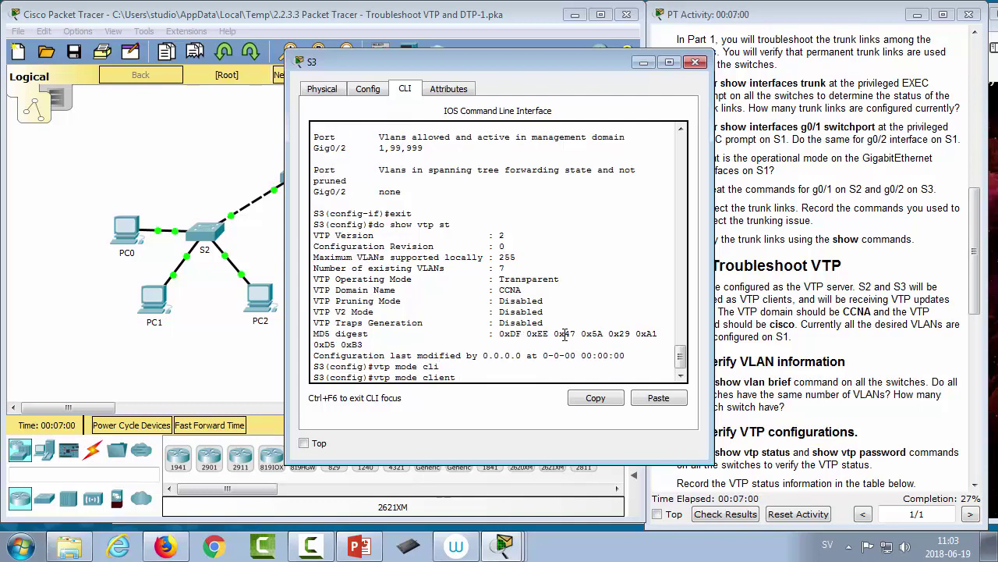
key(Return)
text(config)#c)
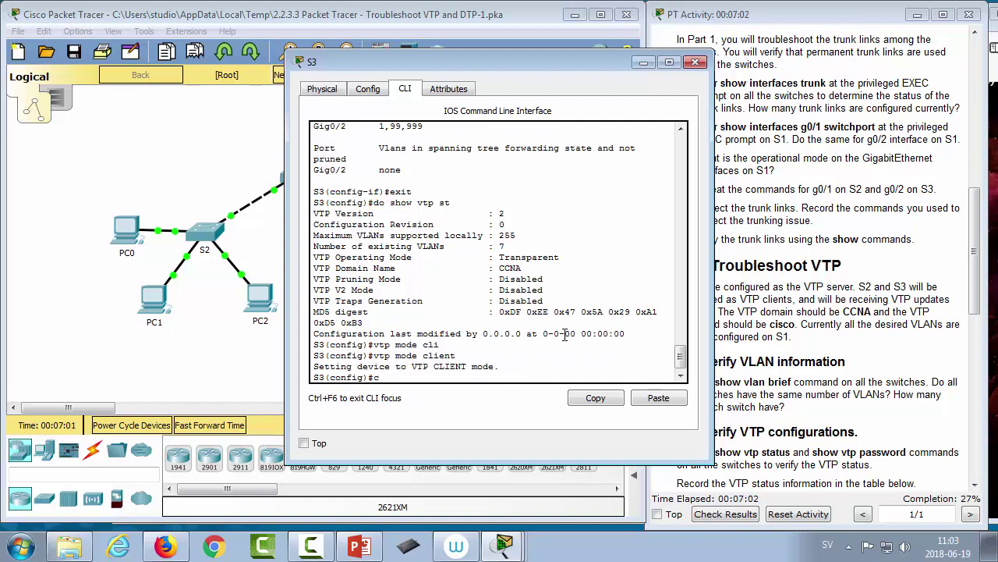
text(tp)
key(BackSpace)
key(BackSpace)
key(BackSpace)
text(tp pass)
key(Tab)
text(cisc)
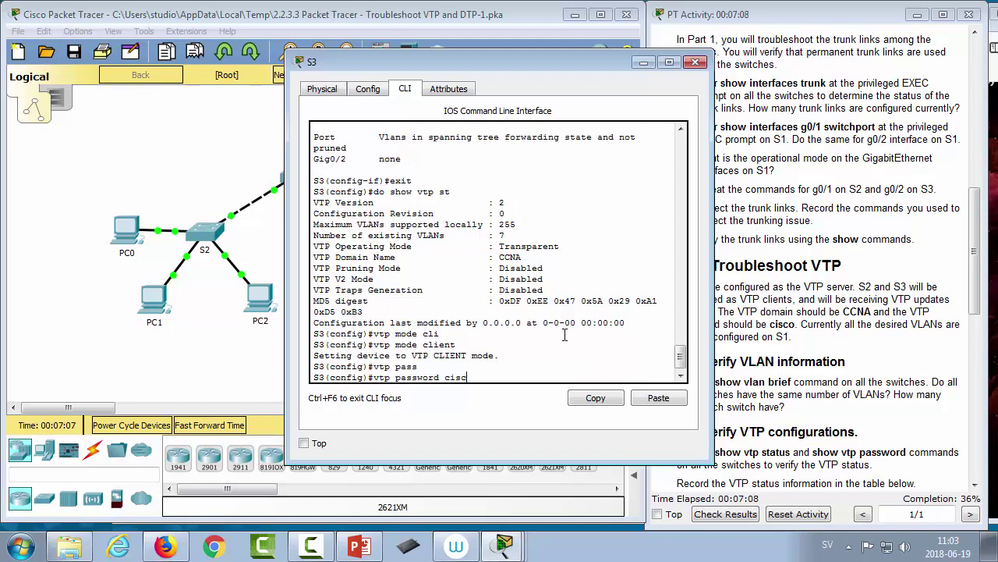
text(o)
key(Return)
click(307, 172)
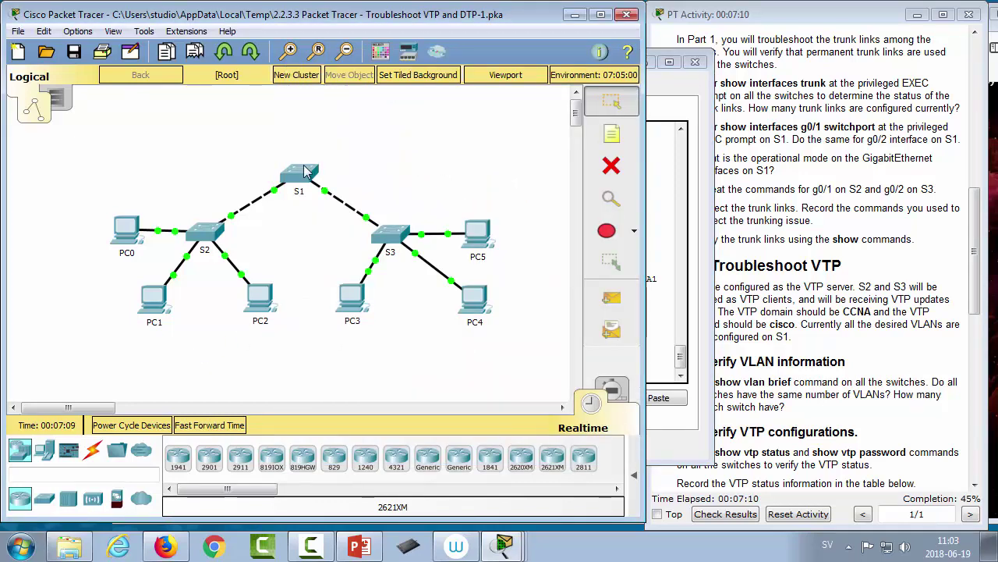
Step: On S1, enter 'vtp mode server', 'vtp domain CCNA' and the lab's VTP password
click(306, 172)
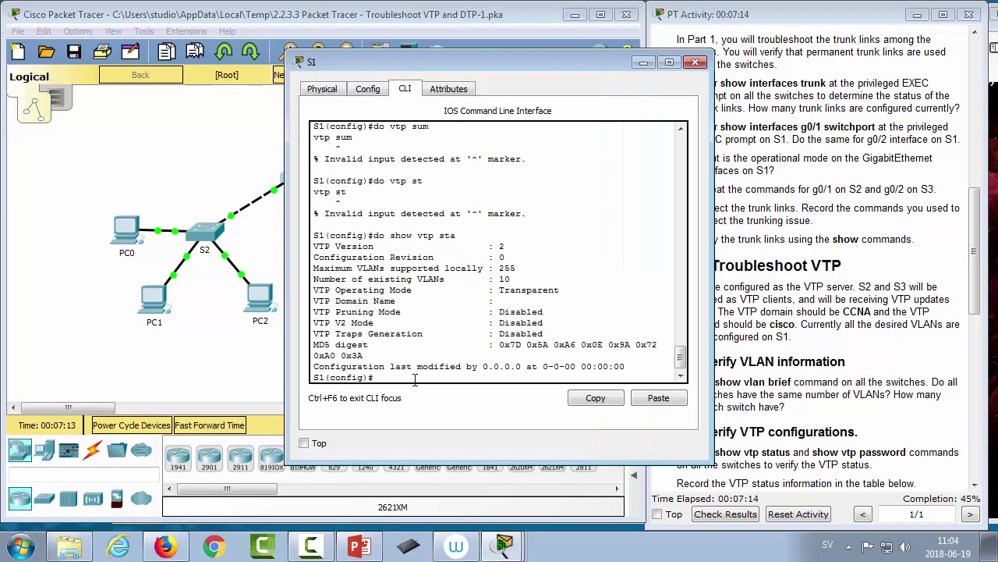
text(vtp mode ser)
key(Tab)
key(Return)
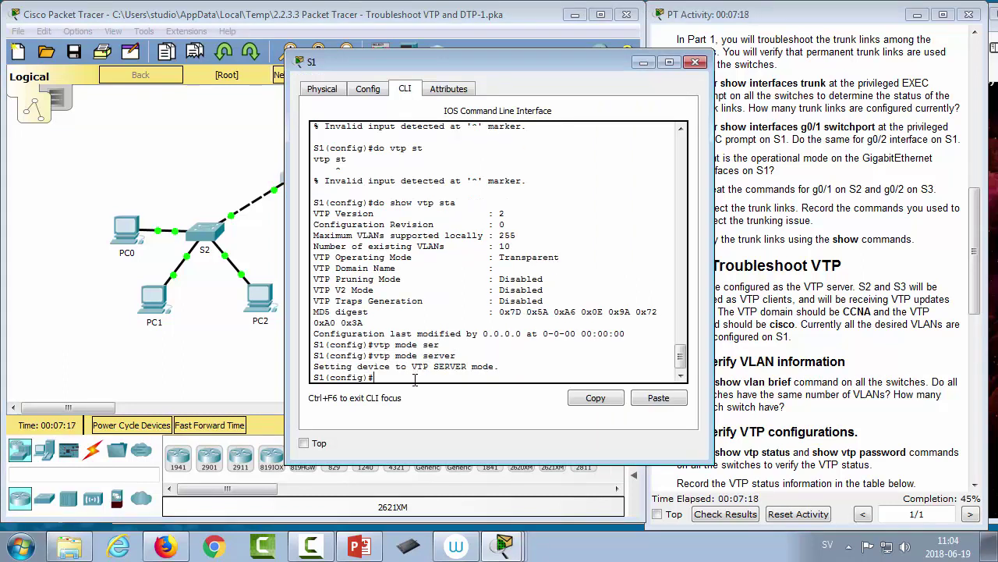
text(vtp domain CCNA)
key(Return)
text(vt)
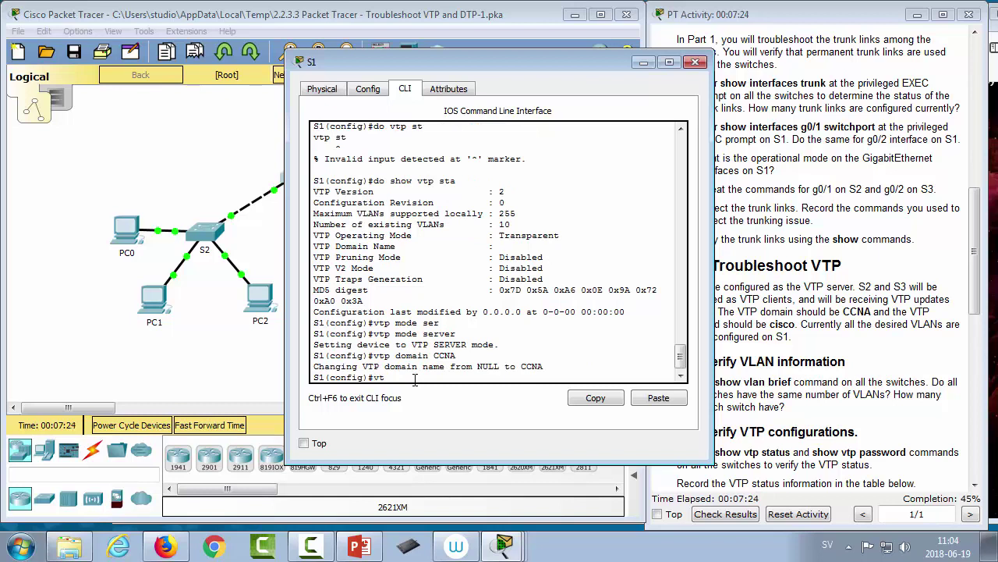
text(p pass cisco)
key(Return)
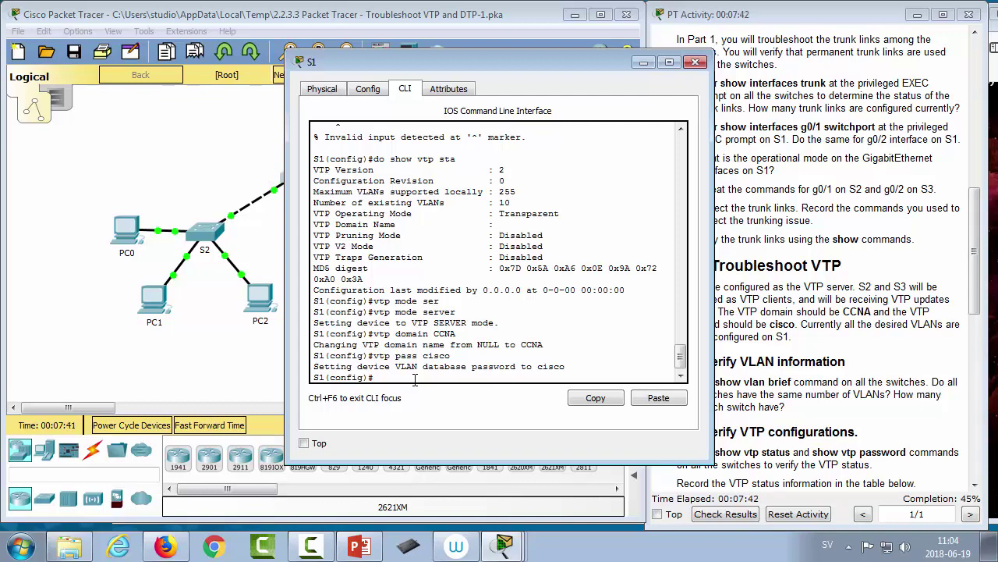
Step: List S1's VLANs, then create and delete VLAN 500 to bump the revision
text(do show vlan)
key(Return)
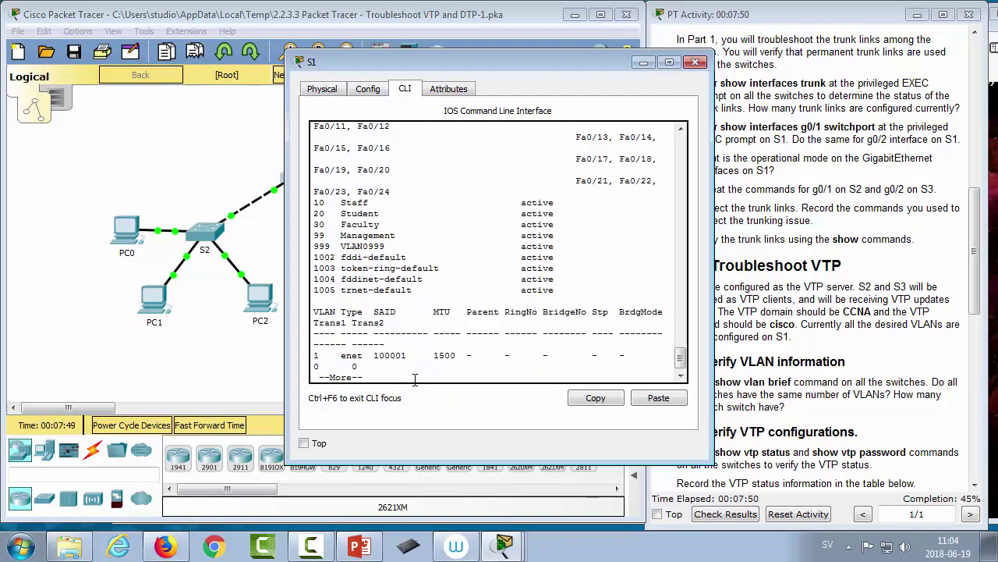
key(q)
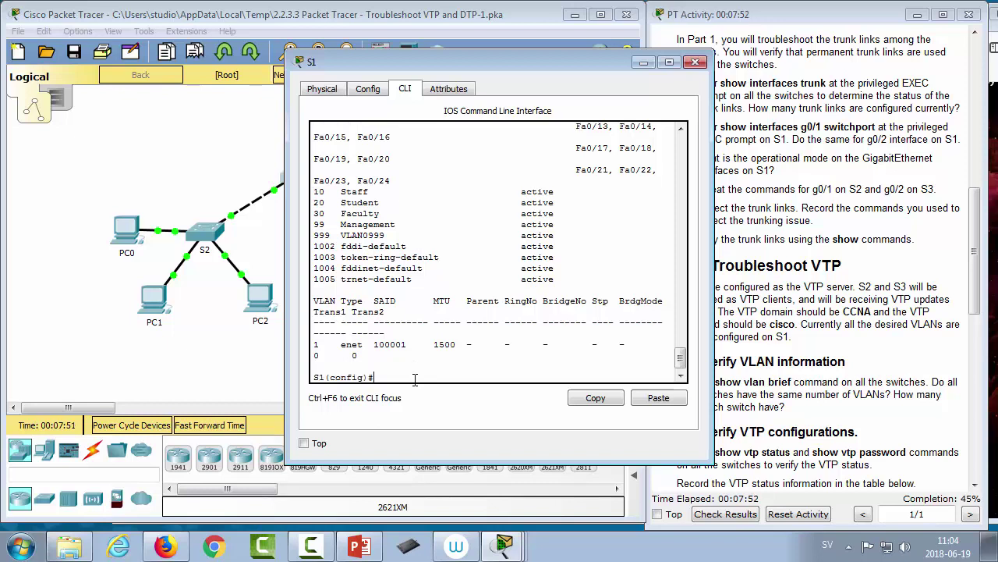
text(vlan 500)
key(Return)
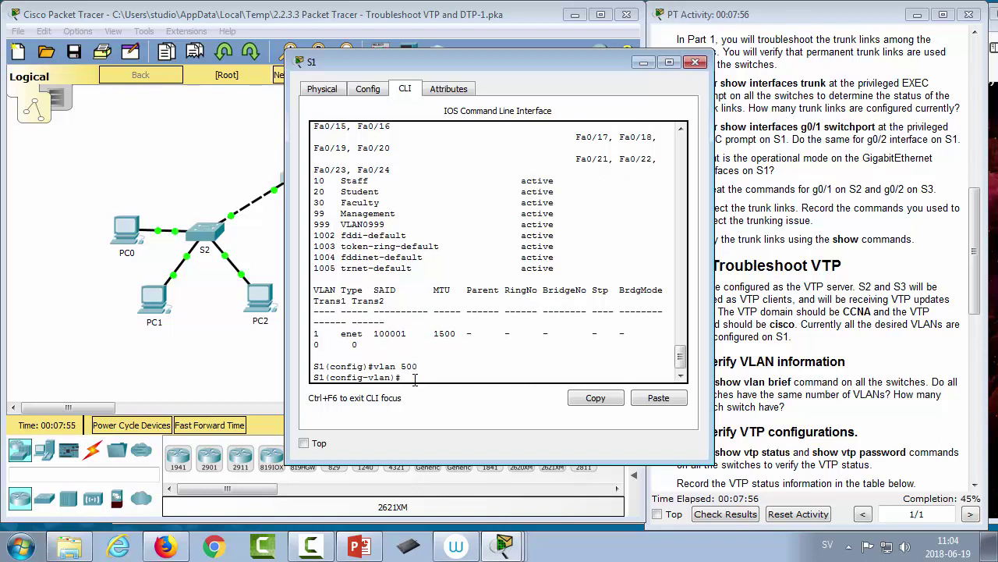
text(exit)
key(Return)
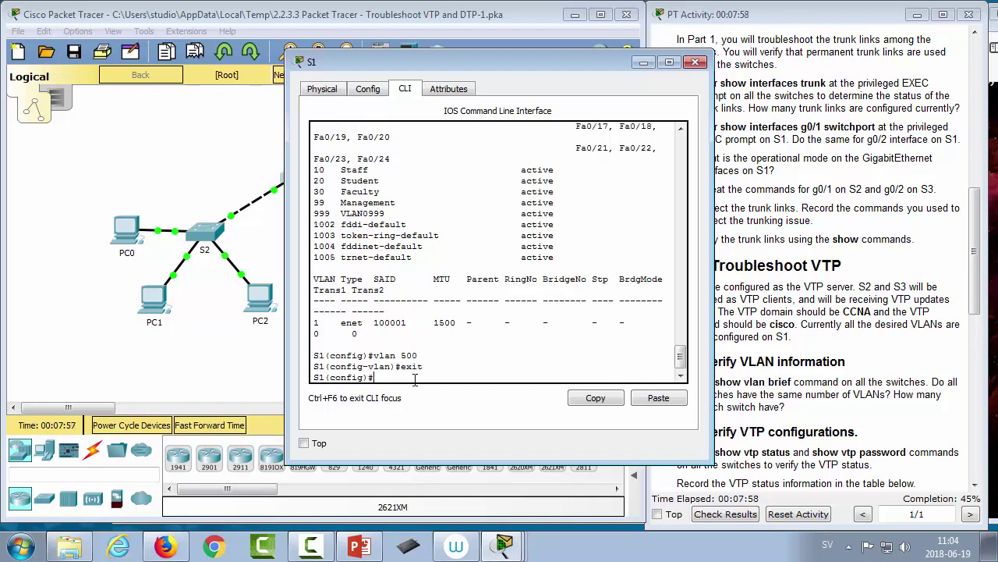
text(no vlan 500)
key(Return)
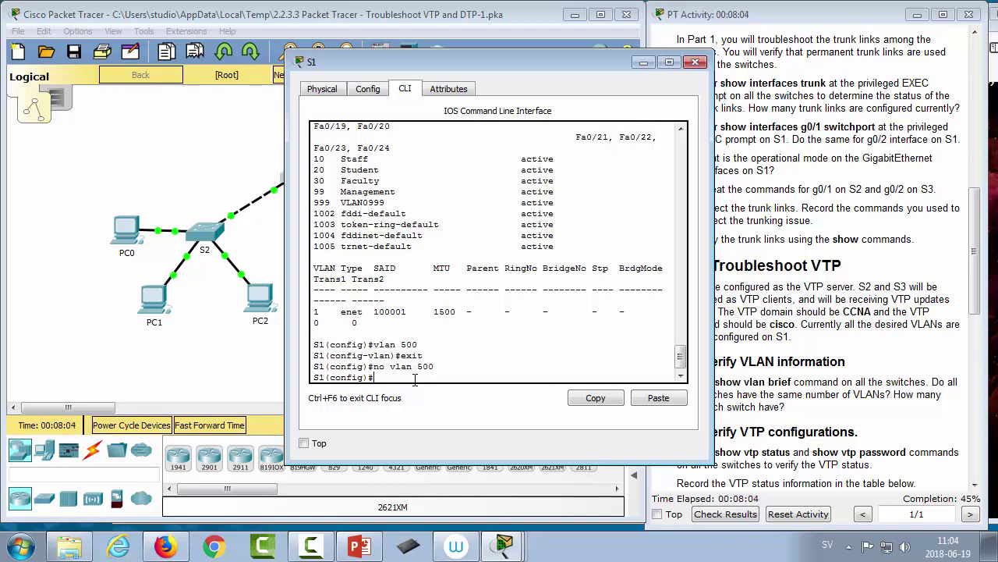
Step: Display S1's VTP status and highlight configuration revision 2
text(do show vlan st)
key(Return)
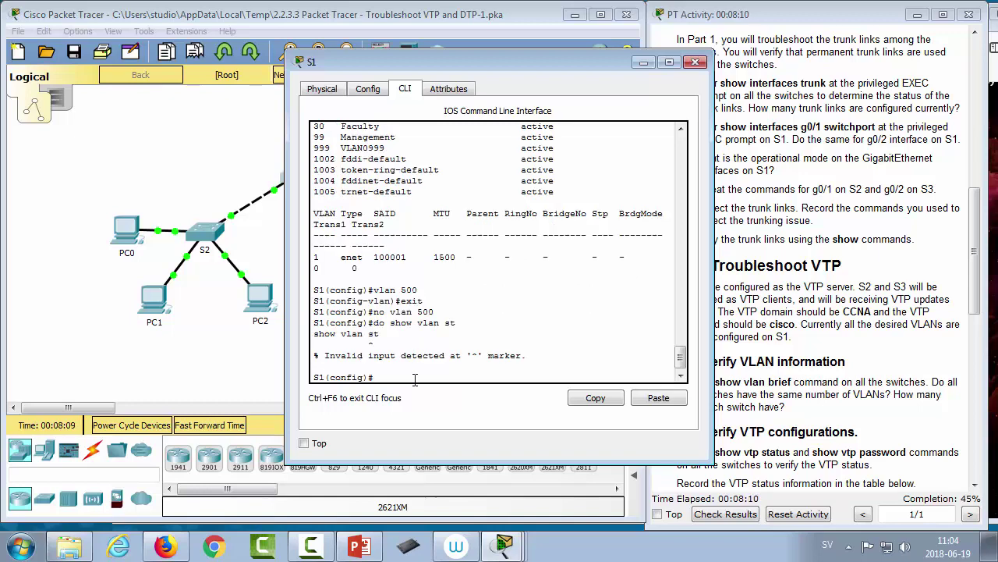
key(Up)
key(BackSpace)
key(BackSpace)
key(BackSpace)
key(BackSpace)
key(BackSpace)
key(BackSpace)
text(tp st)
key(Return)
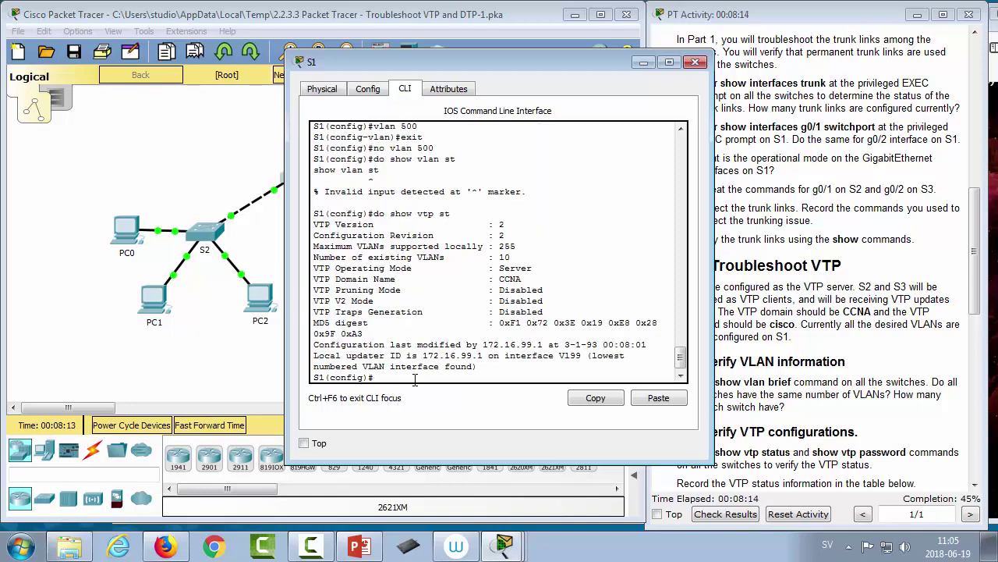
drag(505, 235, 444, 236)
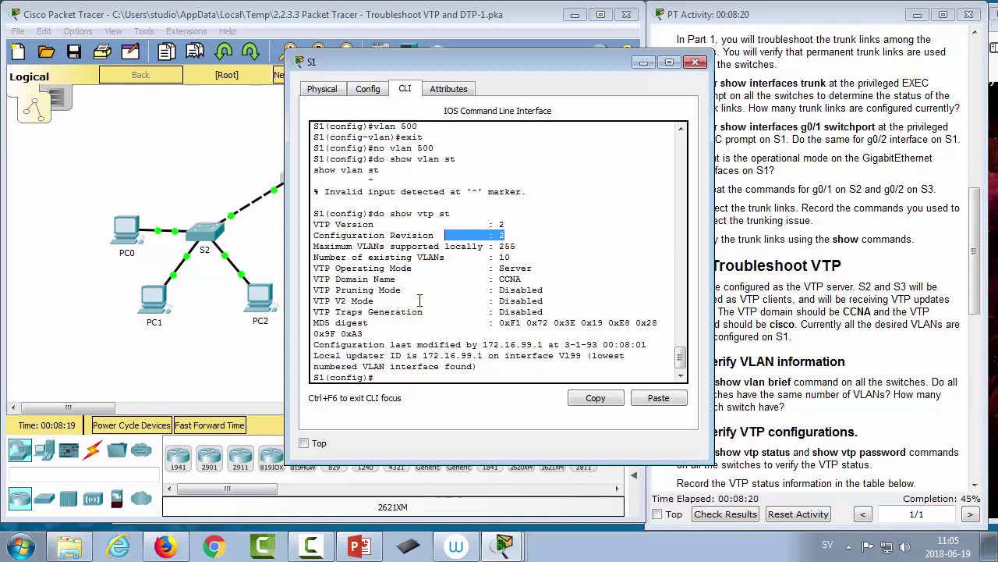
Step: Show S2's VTP status, confirming configuration revision 2
click(207, 244)
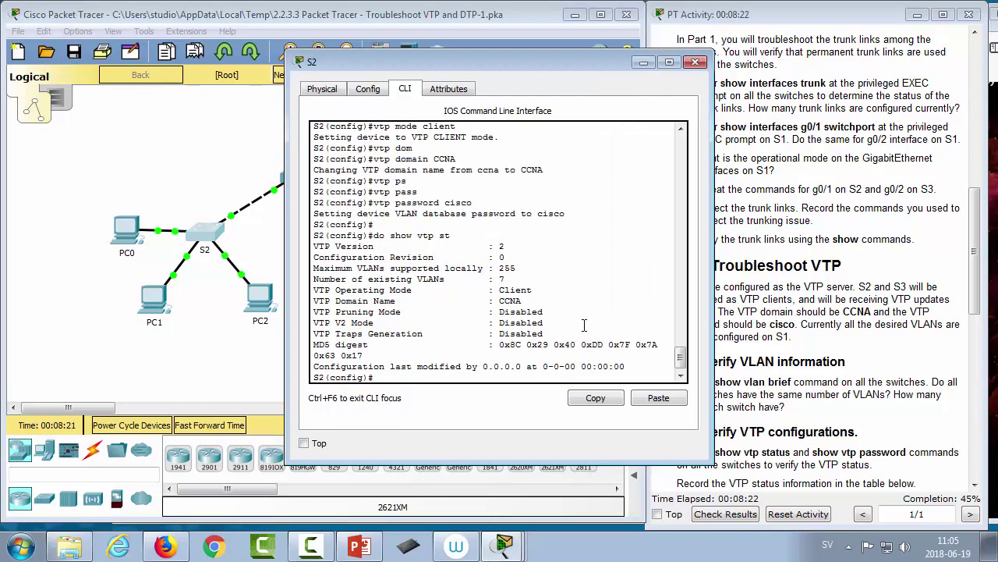
key(Up)
key(Return)
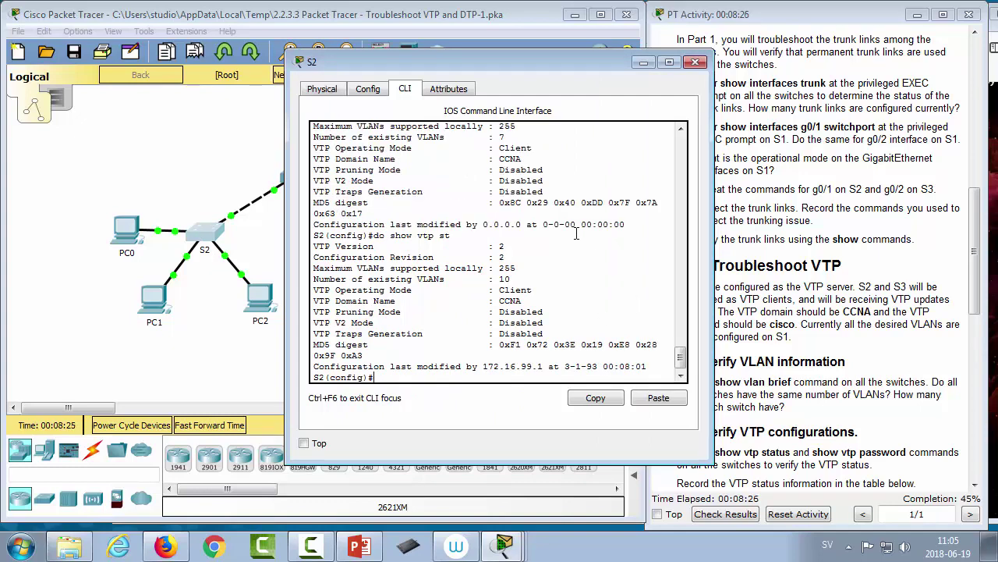
drag(396, 257, 380, 256)
click(218, 361)
Step: Show S3's VTP status, then scroll the activity instructions down to Step 4
click(388, 237)
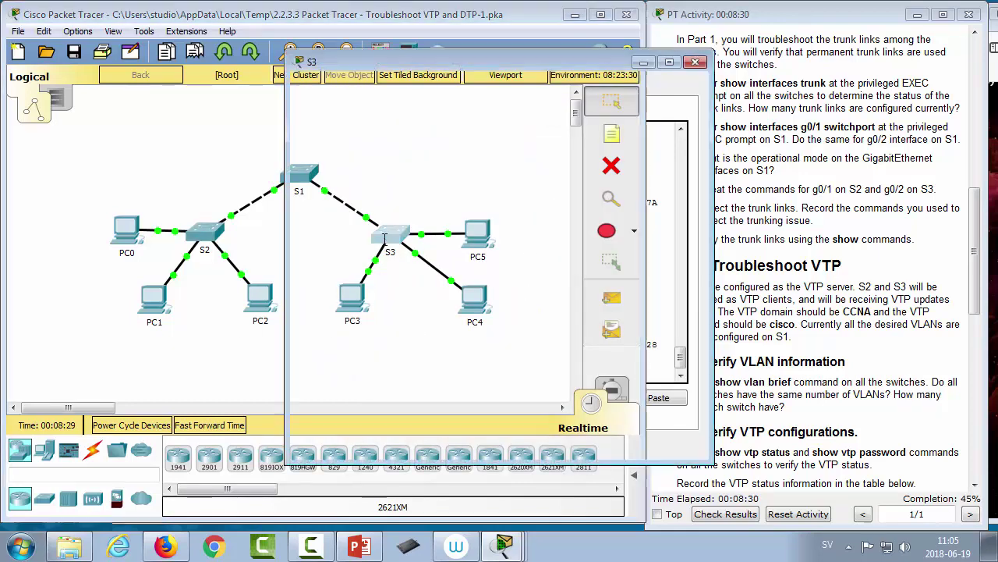
key(Up)
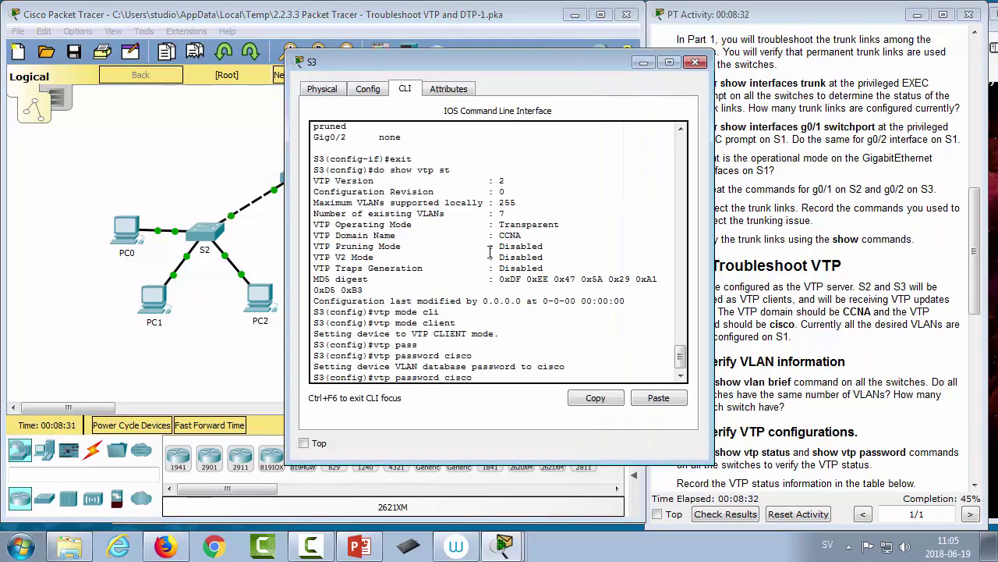
key(Up)
key(Up)
key(Up)
key(Up)
key(Up)
key(Down)
key(Return)
click(718, 299)
scroll(840, 301, down, 9)
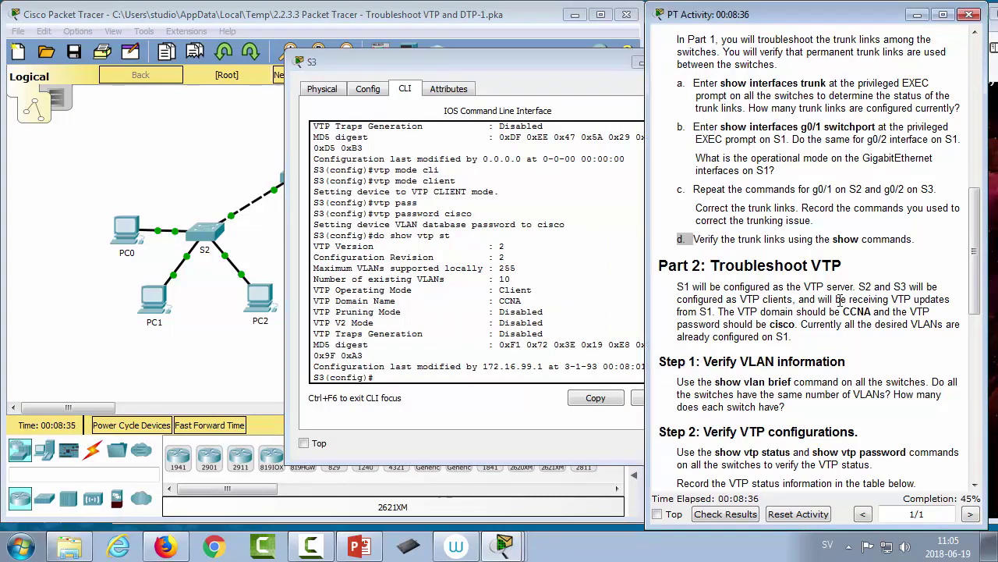
scroll(841, 301, down, 5)
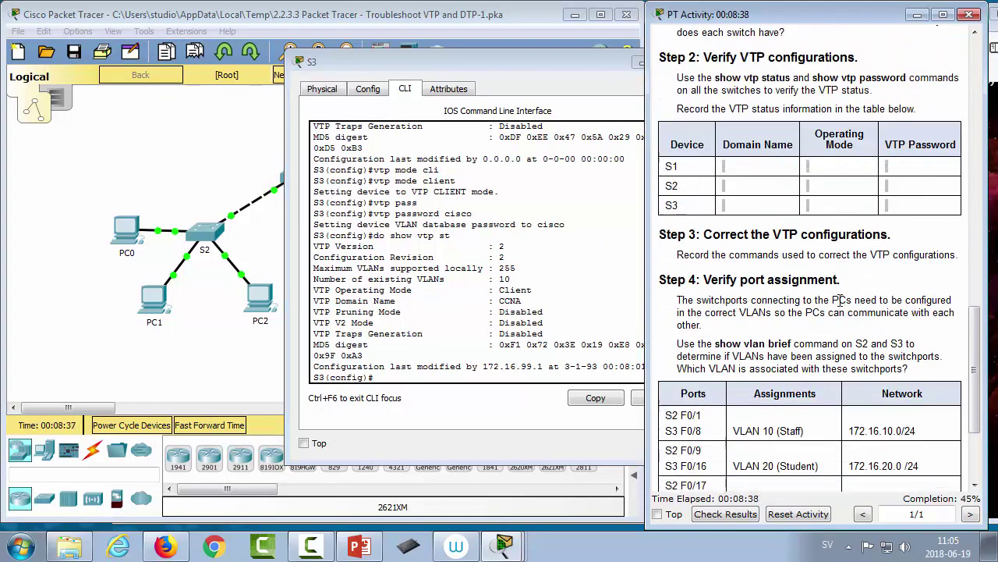
click(427, 61)
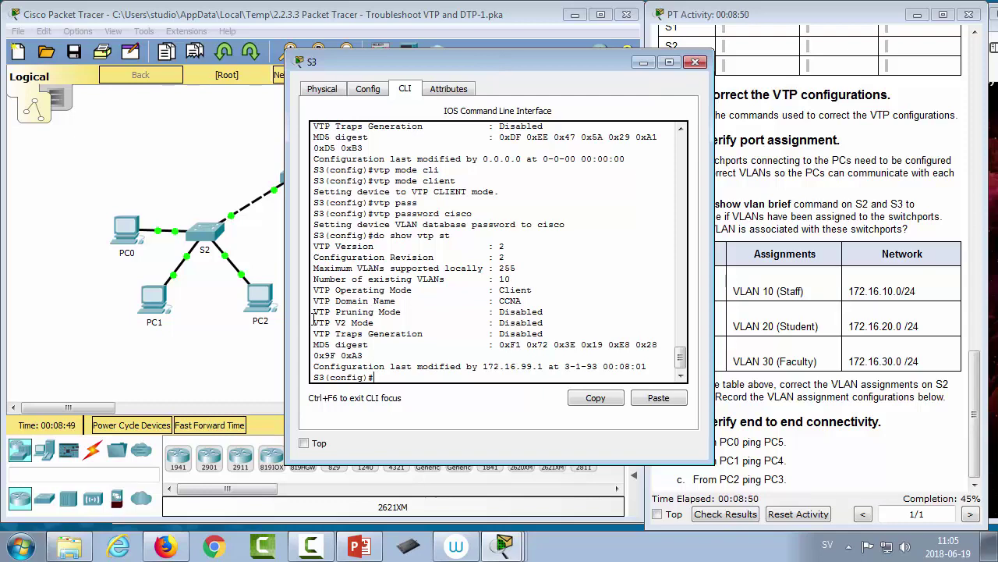
Step: Display and page through S3's running configuration with 'do show run'
text(do show ru)
key(Return)
key(space)
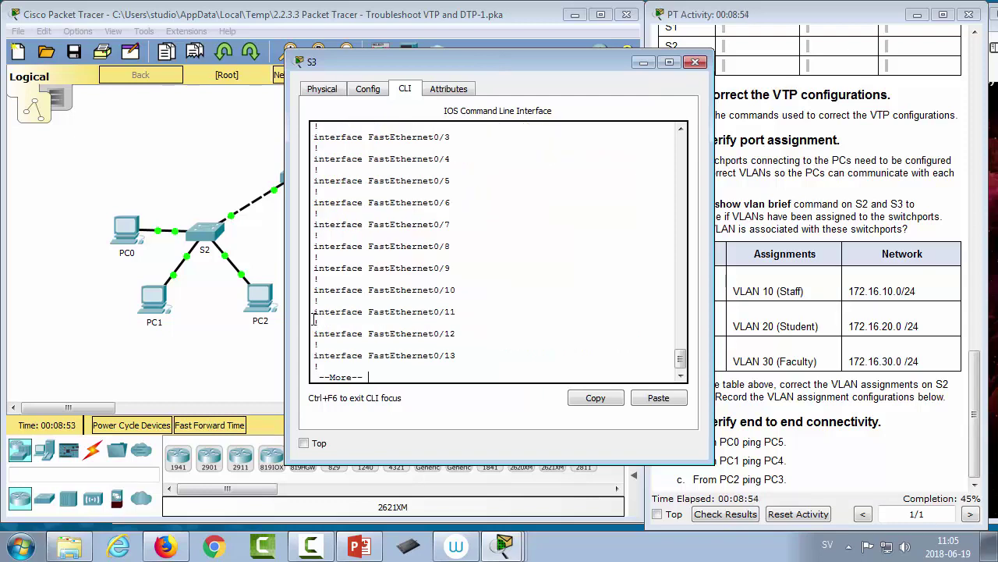
key(space)
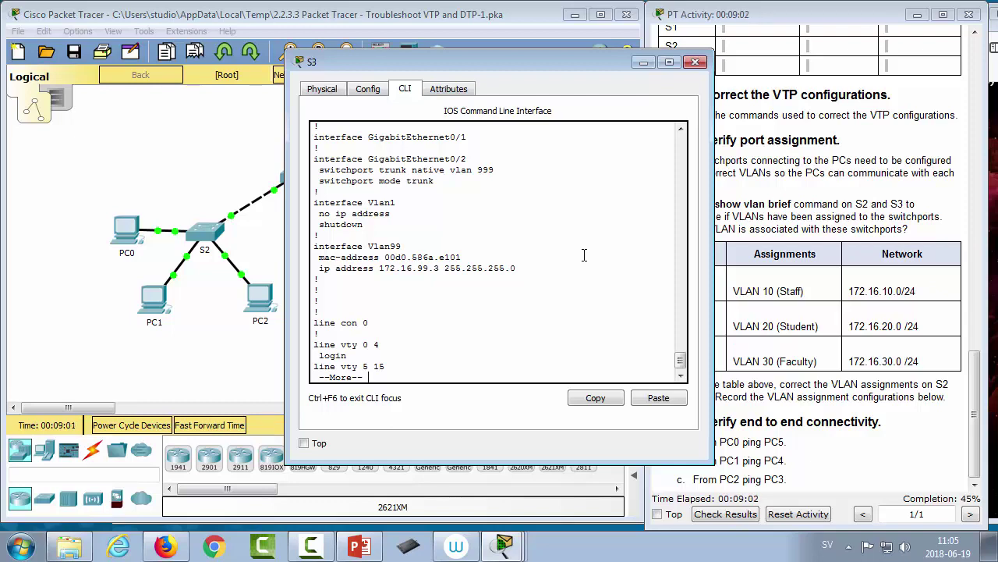
Step: Close S3's window and quit Packet Tracer without saving the activity
click(695, 64)
click(626, 14)
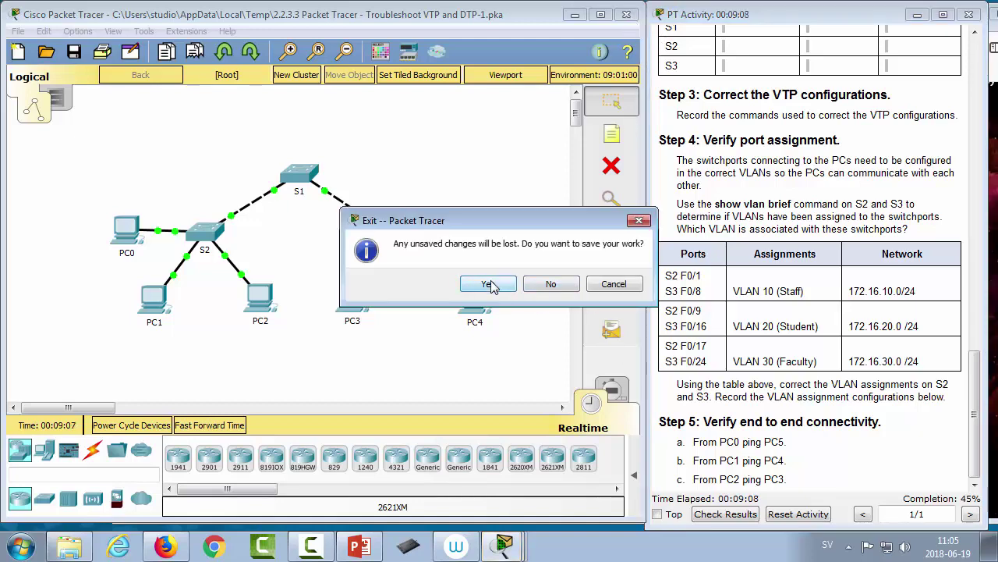
click(552, 285)
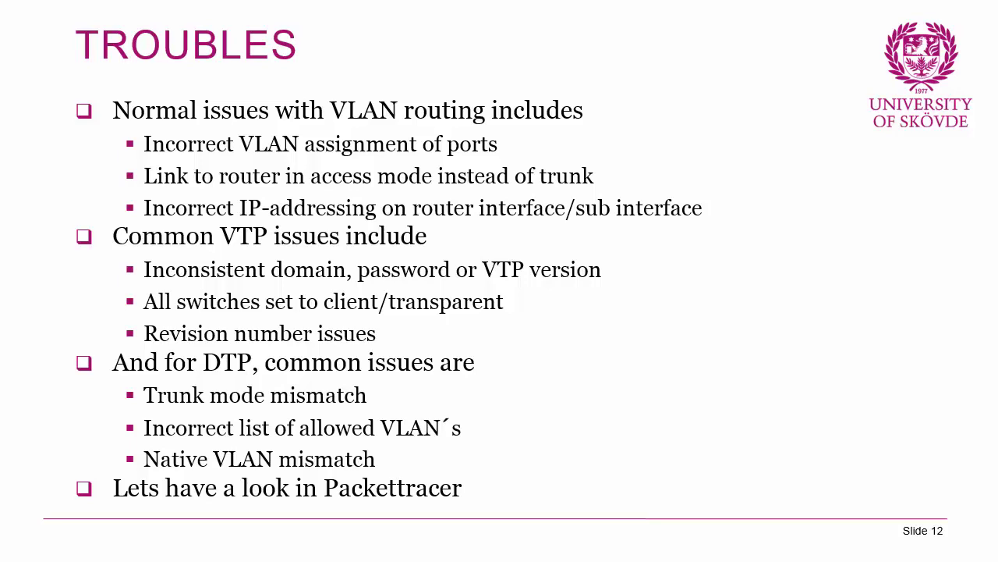
Step: Advance the slideshow past the QUESTIONS? slide to the LAYER 3 SWITCHING slide
key(Right)
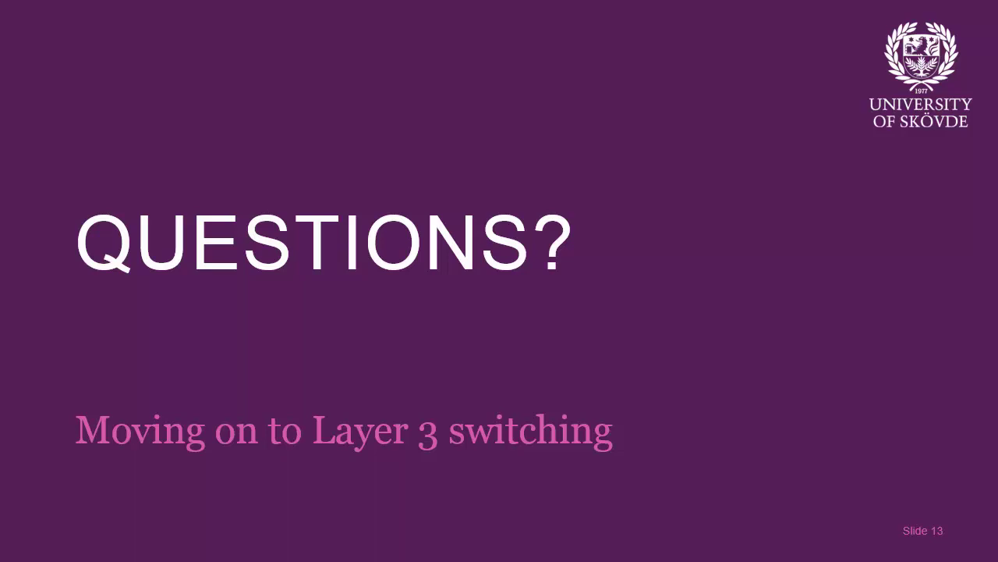
key(Right)
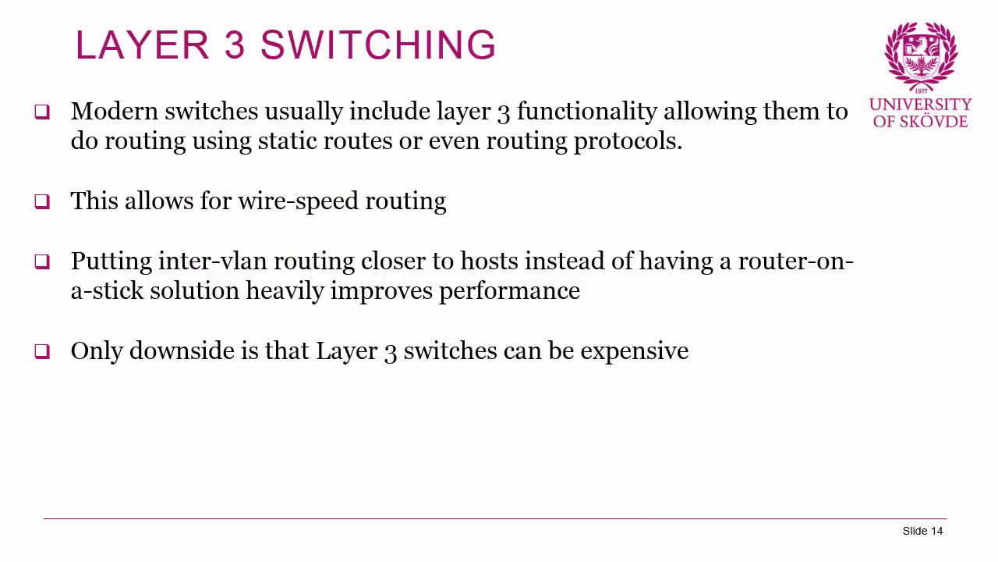
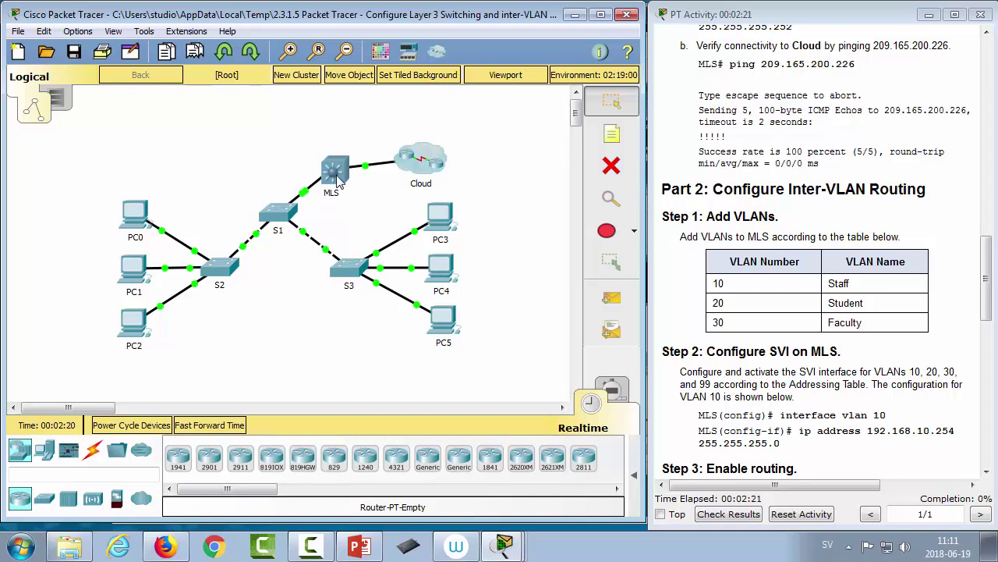
Step: Open the MLS switch's device window and place it at the upper left, clear of the activity instructions
mouse_move(337, 180)
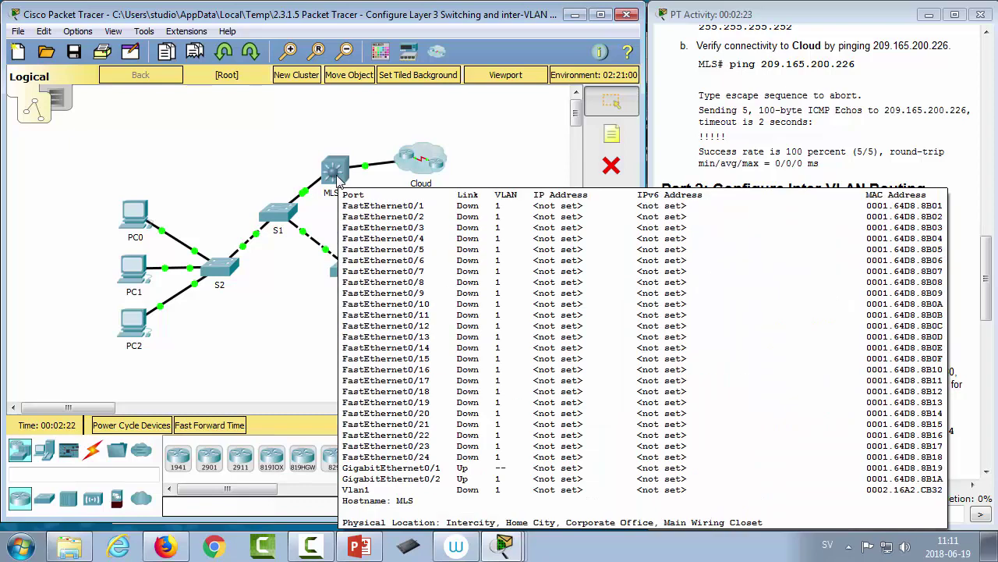
click(337, 180)
drag(318, 106, 734, 200)
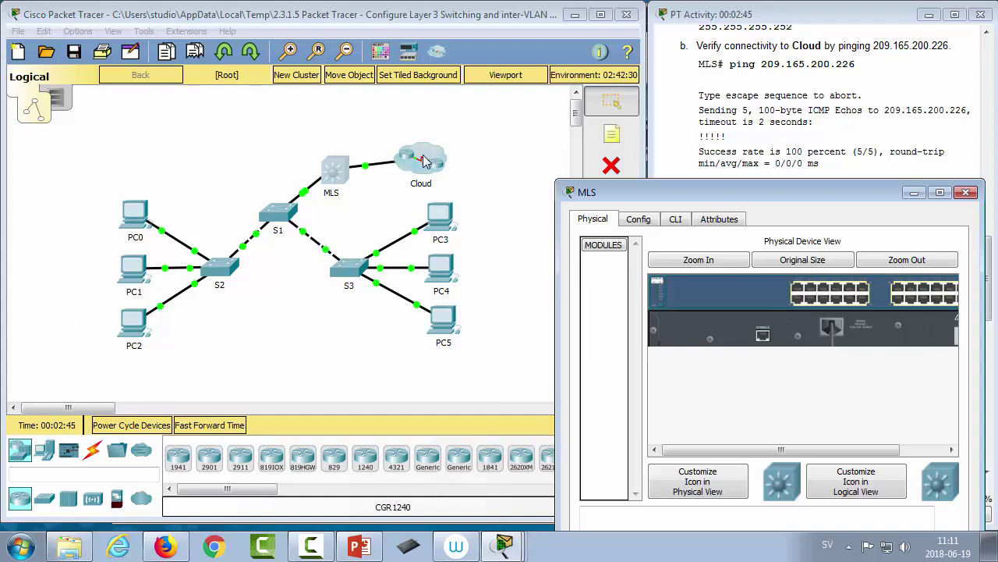
drag(825, 183, 426, 78)
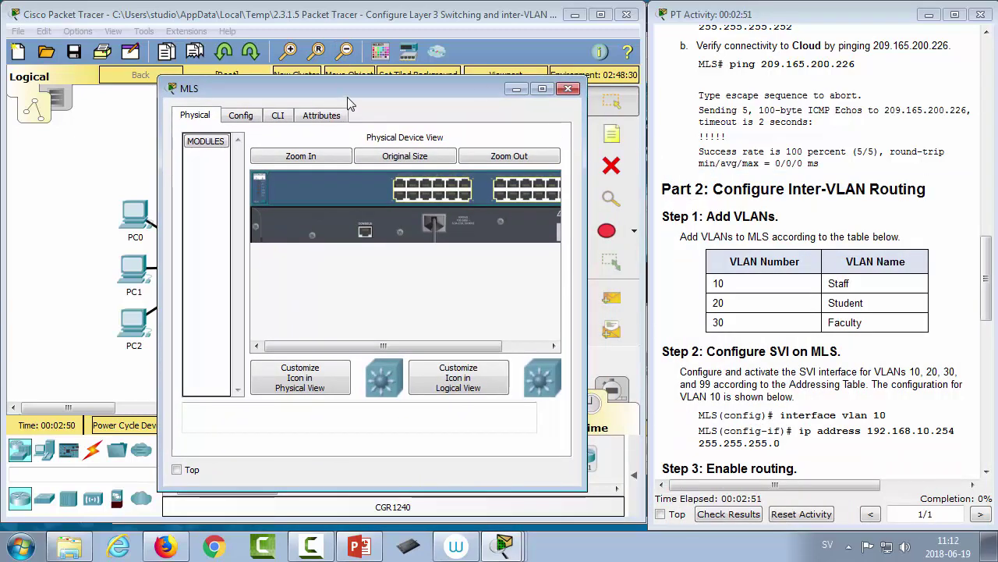
drag(347, 92, 330, 20)
Step: Bring up the MLS command line and enter privileged EXEC mode with ena
click(169, 78)
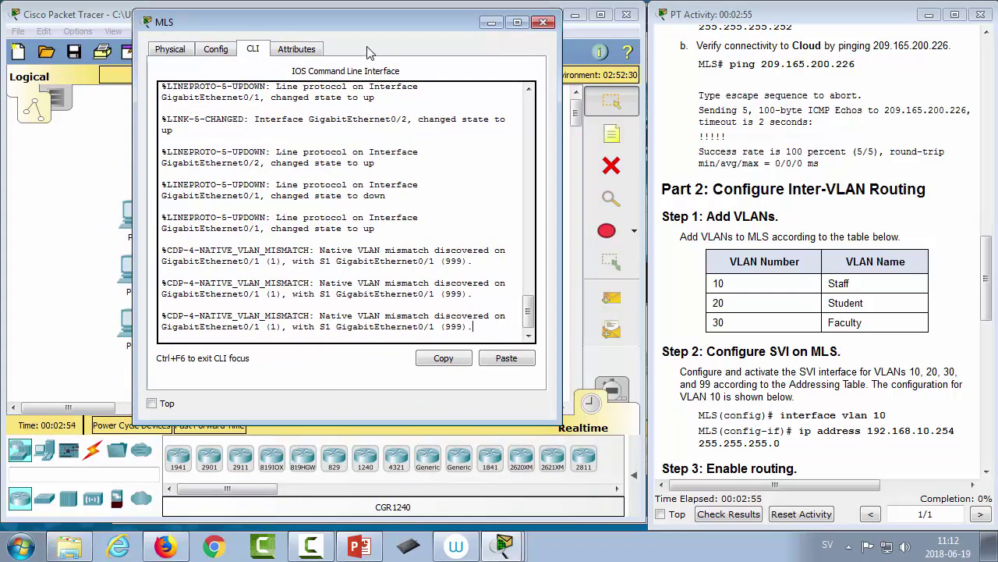
key(Return)
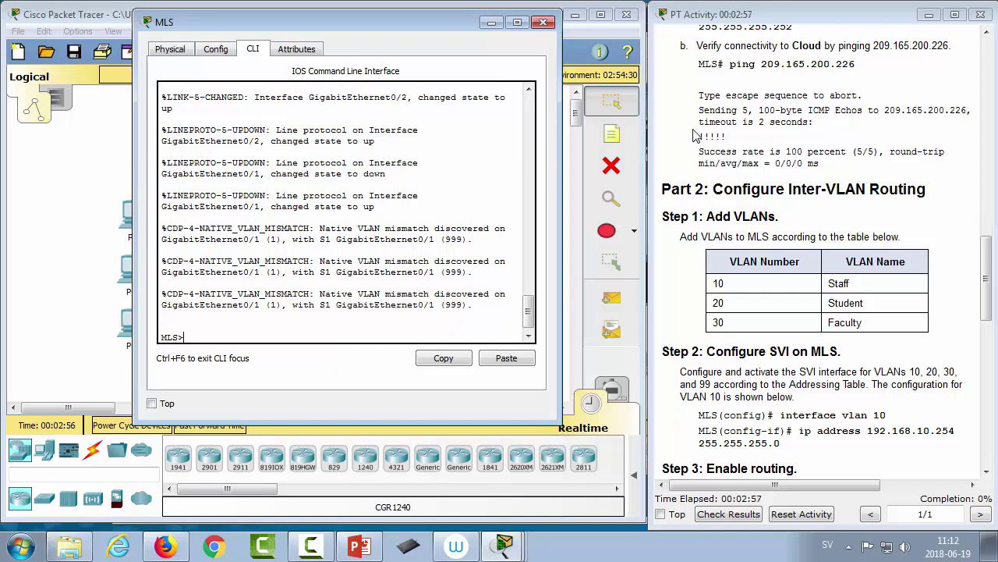
click(730, 139)
scroll(730, 139, up, 3)
click(338, 315)
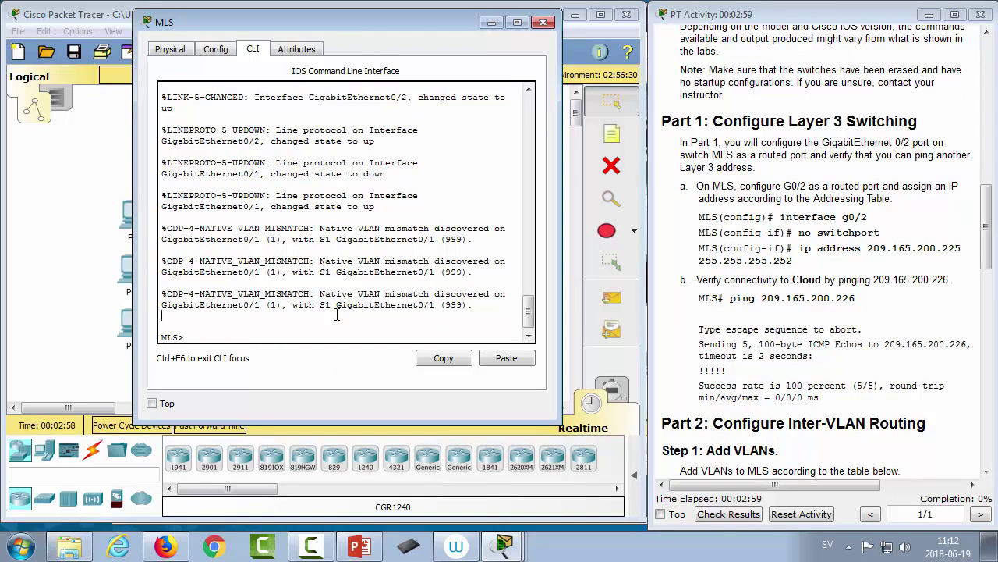
key(Return)
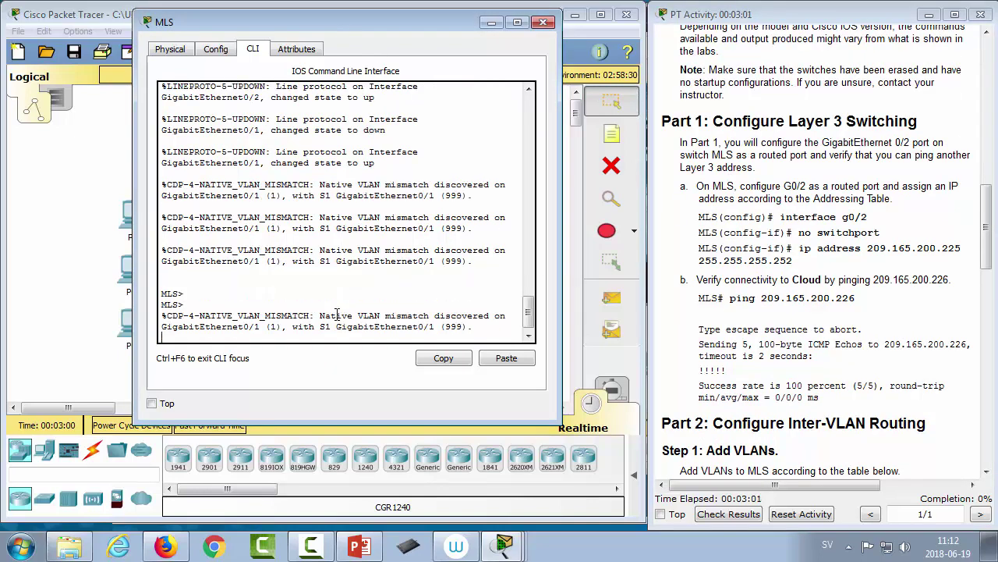
text(ena)
key(Return)
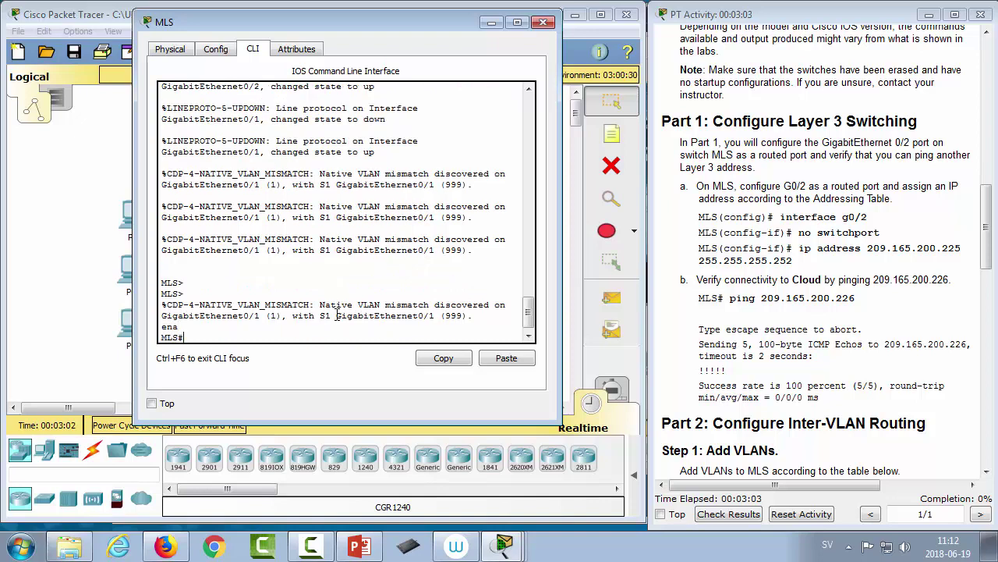
Step: From global configuration, select interface G0/2 and make it a routed port with no switchport
text(conf t)
key(Return)
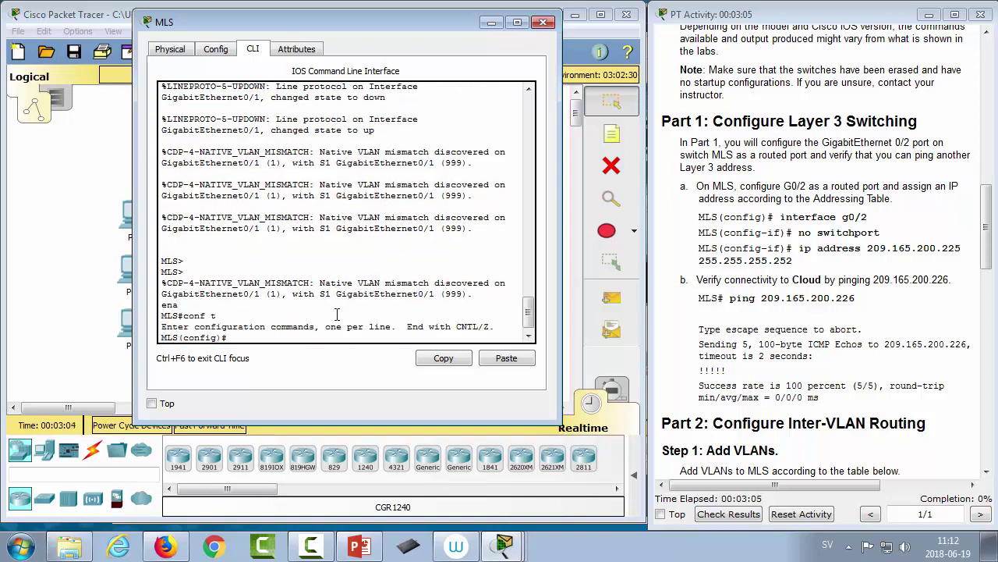
text(intergi)
key(BackSpace)
key(BackSpace)
text(gig0/)
key(Return)
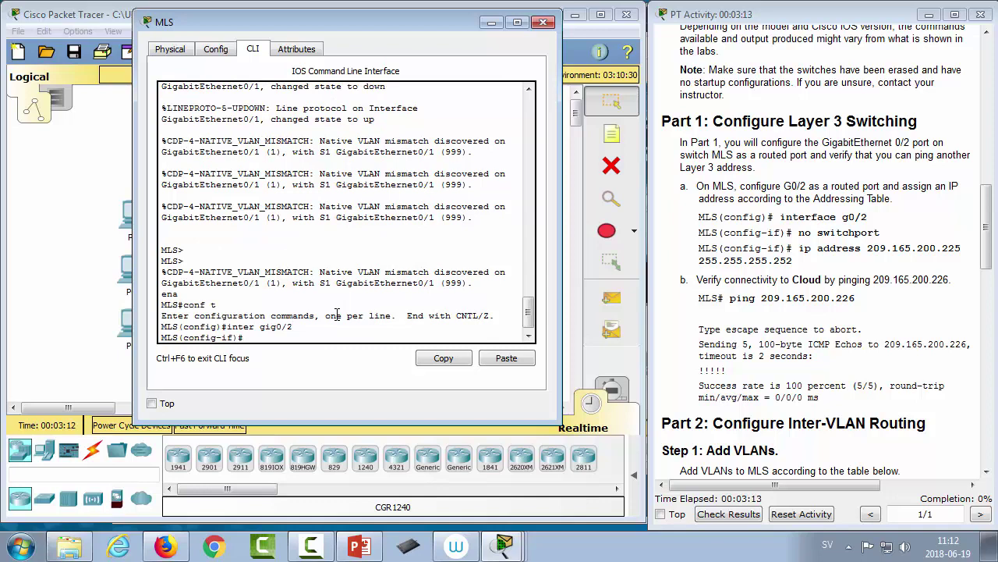
text(no sw)
key(Tab)
key(Return)
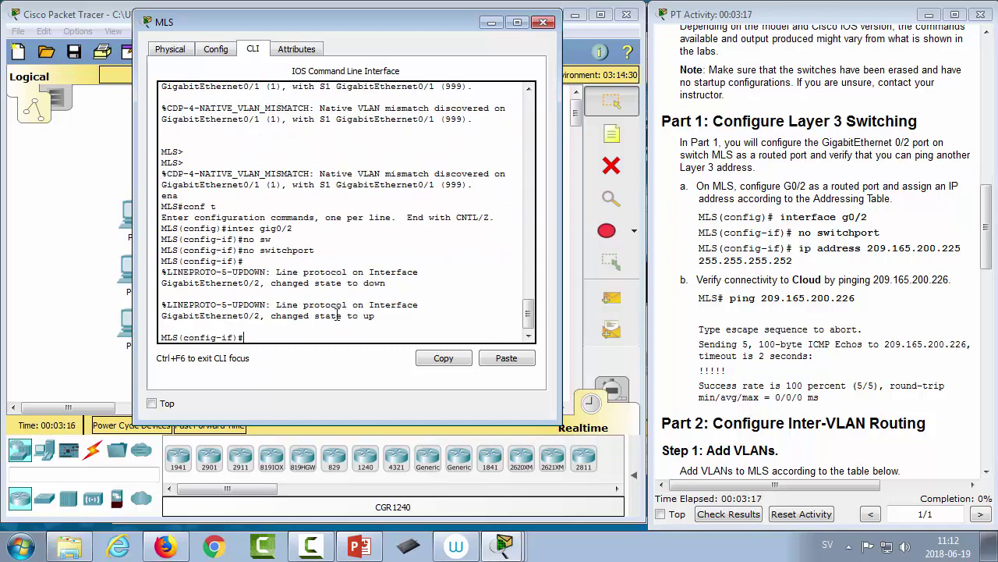
Step: Assign G0/2 the address 209.165.200.225 255.255.255.252 and prepare a ping to 209.165.200.226
text(ip add 209.165.200.225 255)
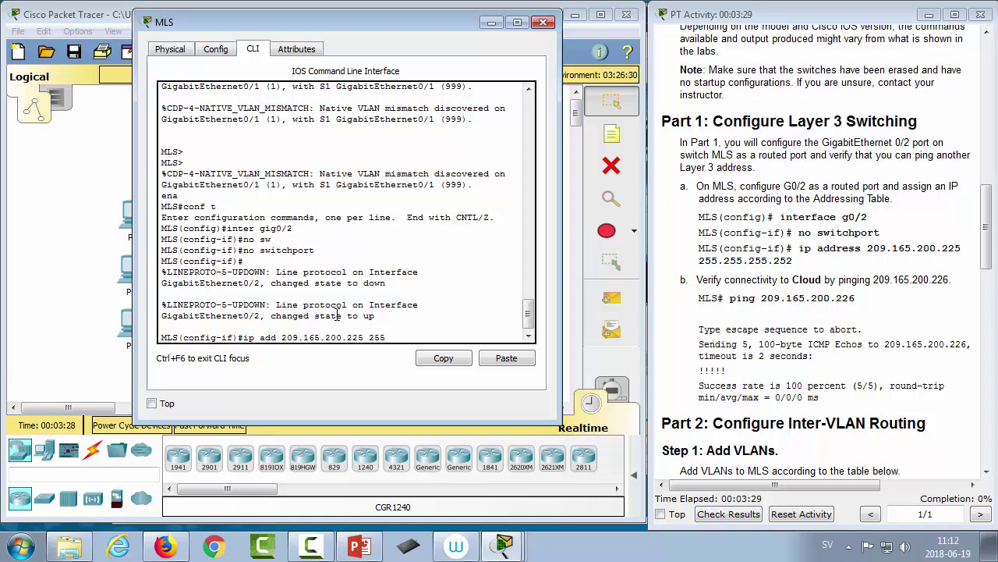
text(.2552.255.252)
key(Return)
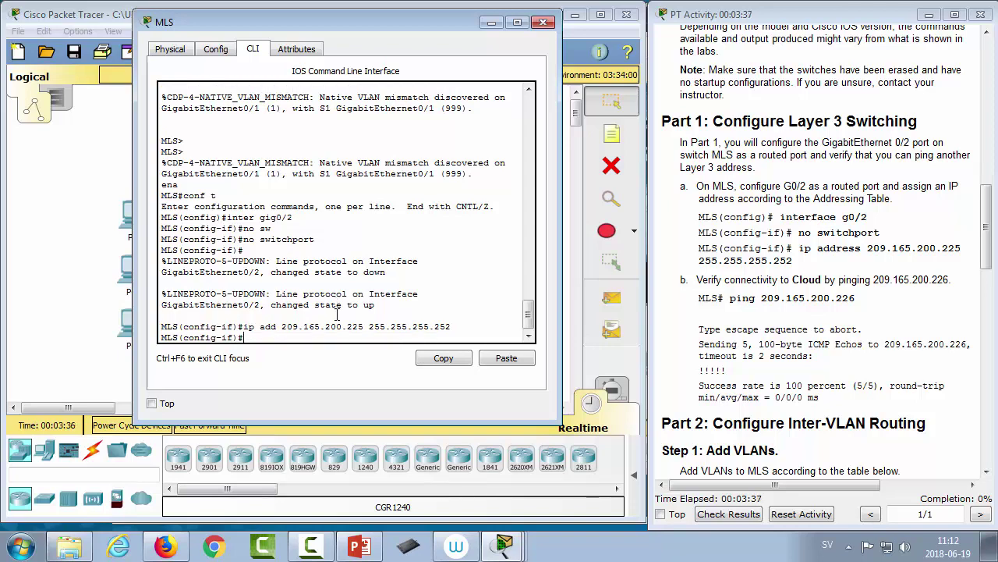
key(Return)
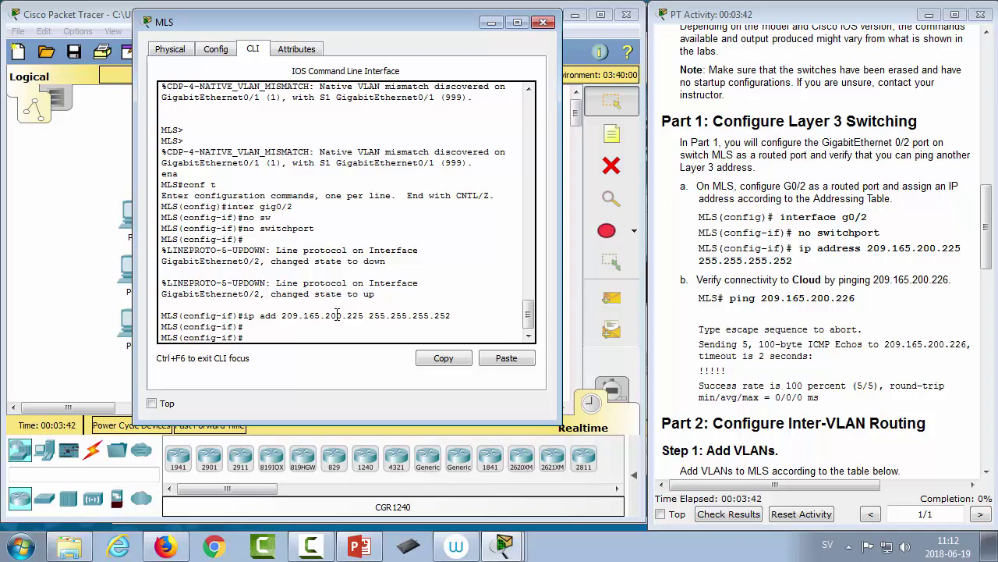
text(do ping 209.165.200.226)
Step: Ping 209.165.200.226 from the MLS, getting 4 of 5 replies, then scroll the instructions to Step 3
key(Return)
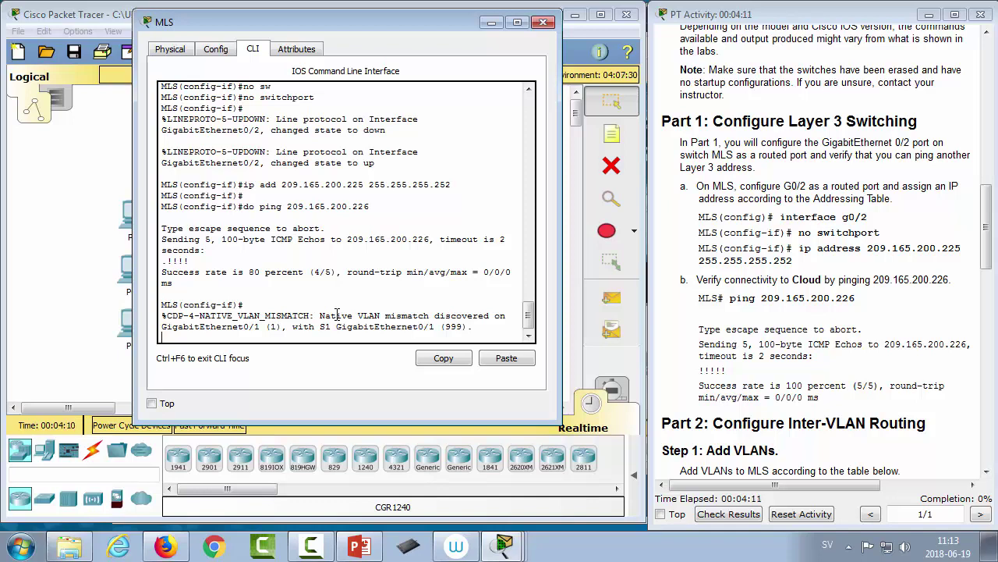
key(Return)
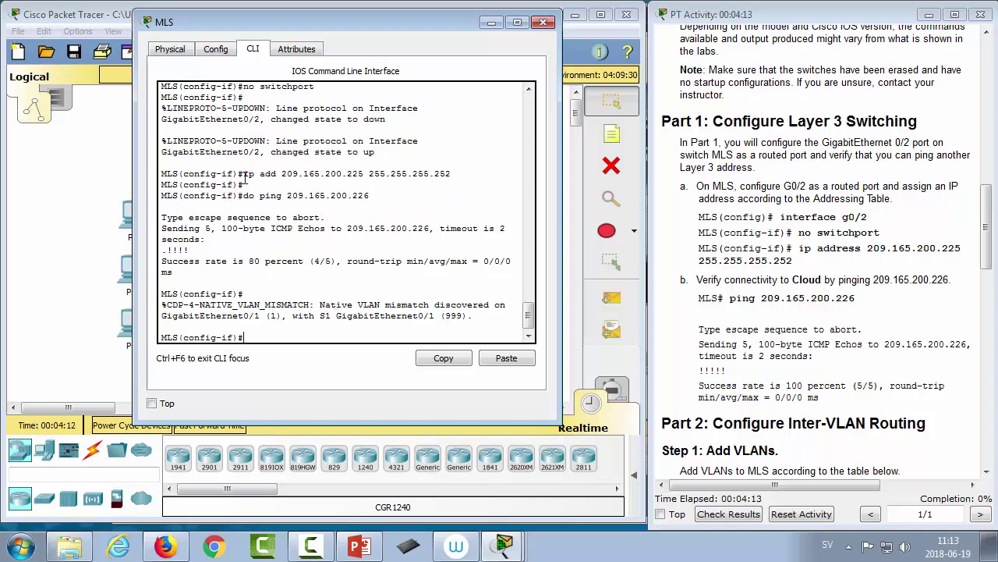
click(829, 341)
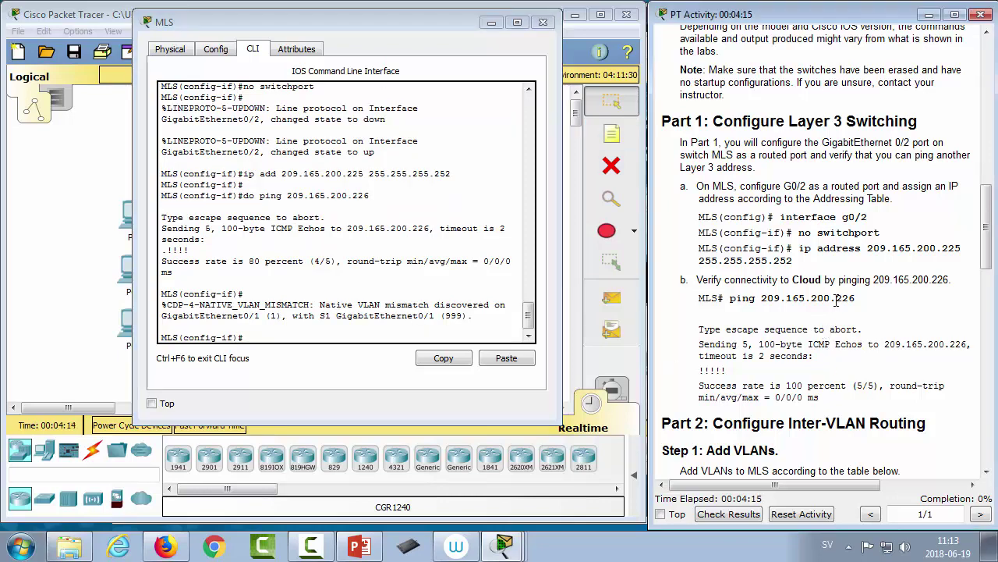
scroll(830, 320, down, 5)
scroll(836, 306, down, 2)
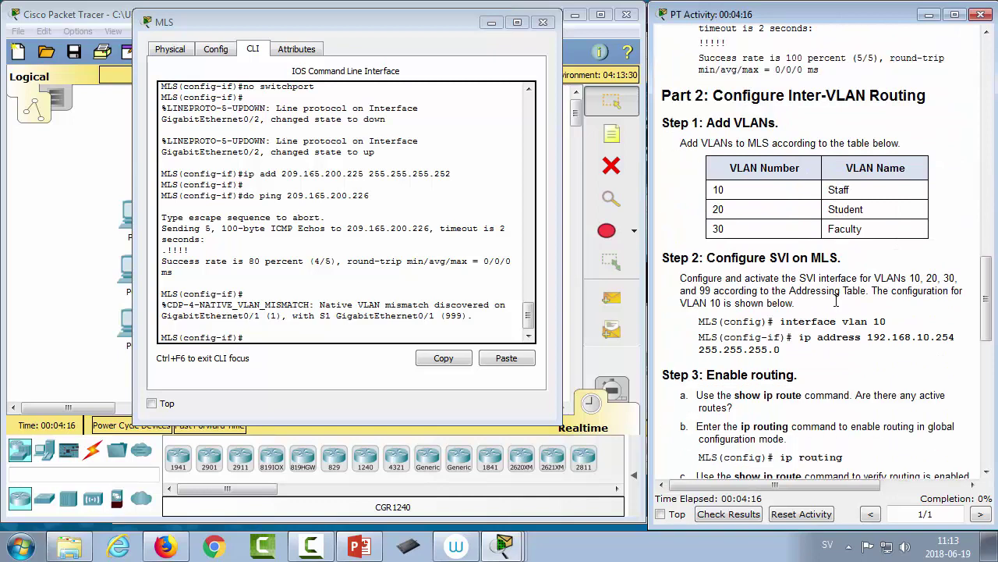
Step: Leave interface mode, create VLANs 10, 20 and 30, and return to global configuration
click(349, 297)
text(exit)
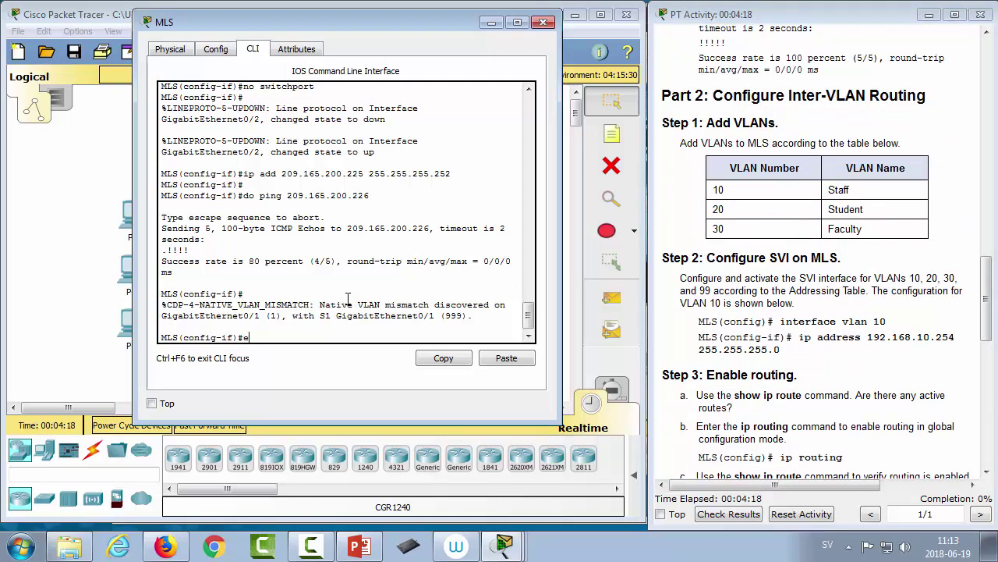
key(Return)
text(vla)
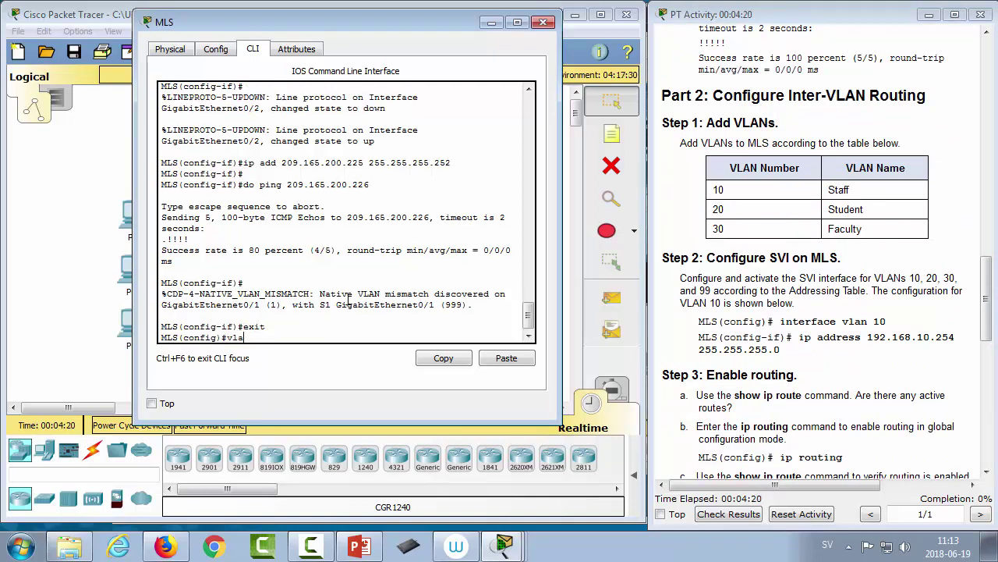
text(n 10)
key(Return)
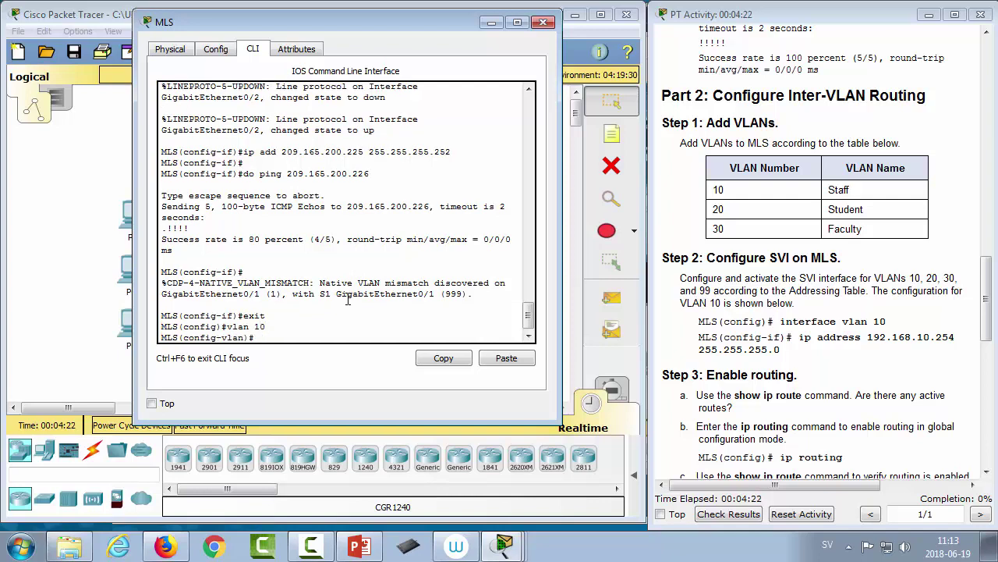
key(Up)
key(BackSpace)
key(BackSpace)
text(20)
key(Return)
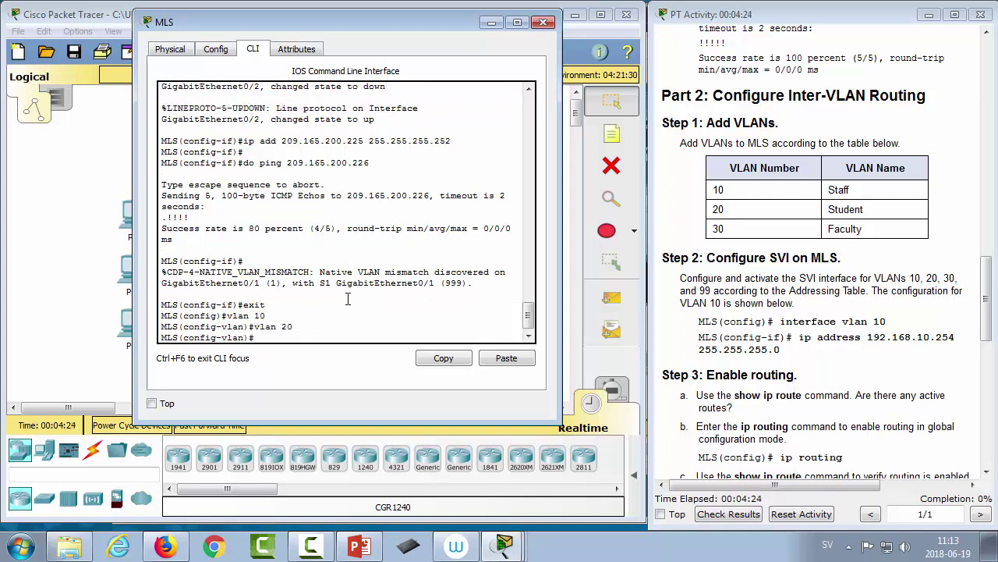
key(Up)
key(BackSpace)
key(BackSpace)
text(30)
key(Return)
text(exit)
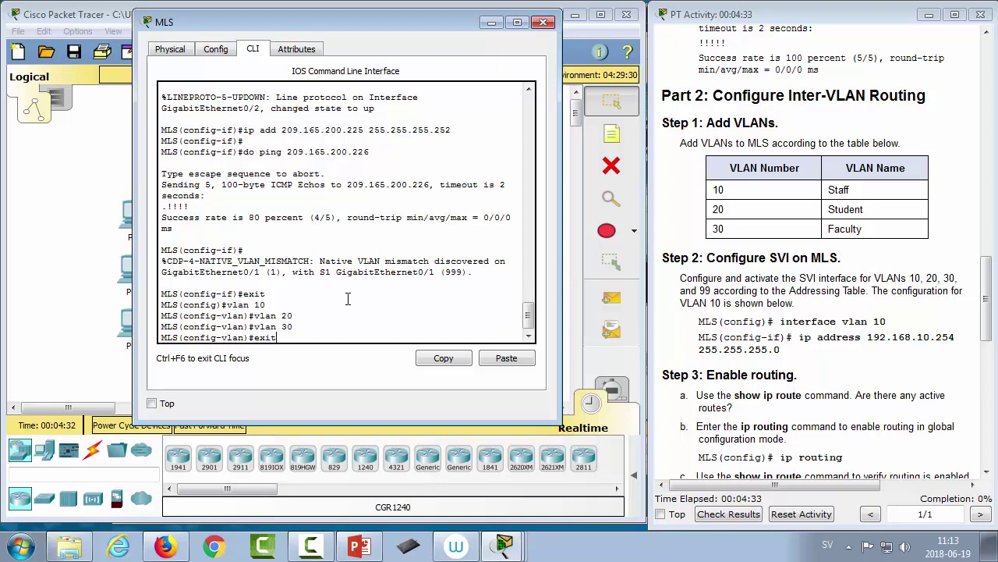
key(Return)
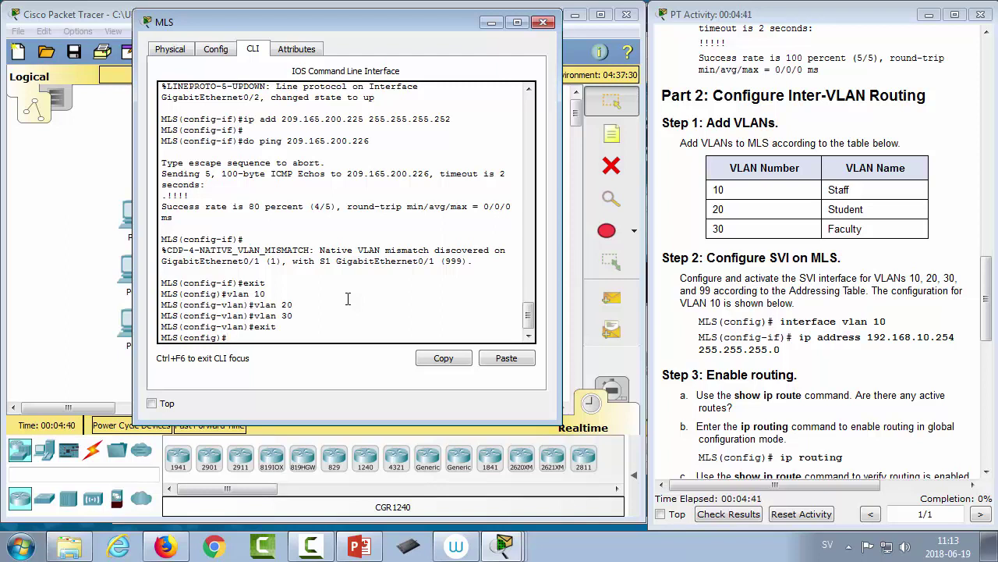
Step: Review the SVI configuration step in the activity instructions
drag(815, 279, 878, 280)
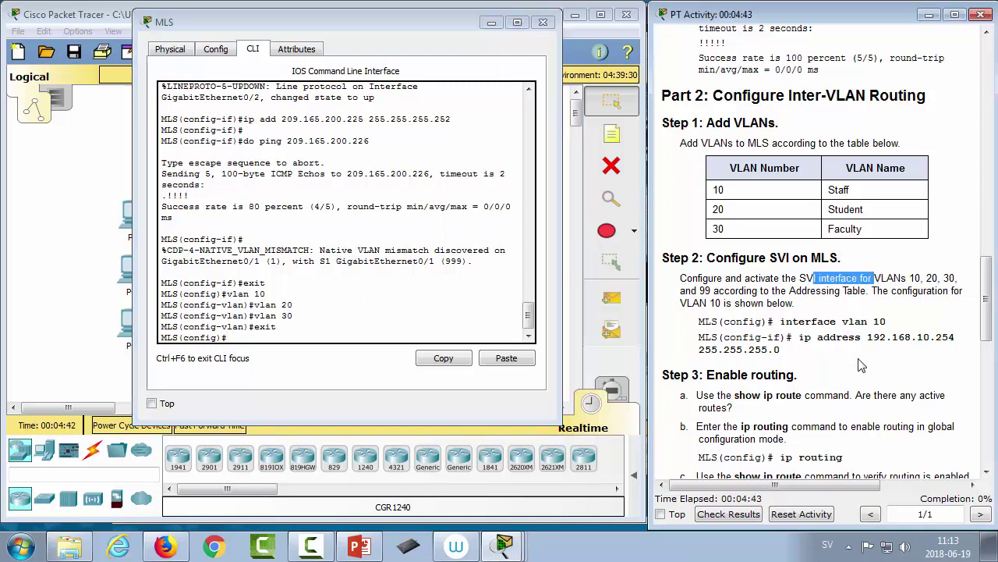
click(886, 354)
scroll(883, 394, up, 10)
scroll(883, 394, up, 3)
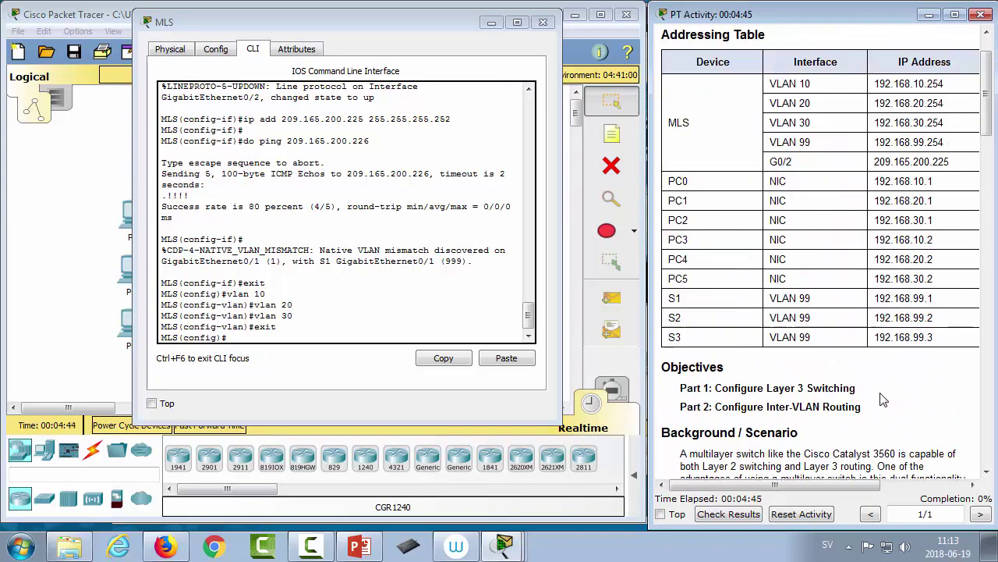
click(330, 336)
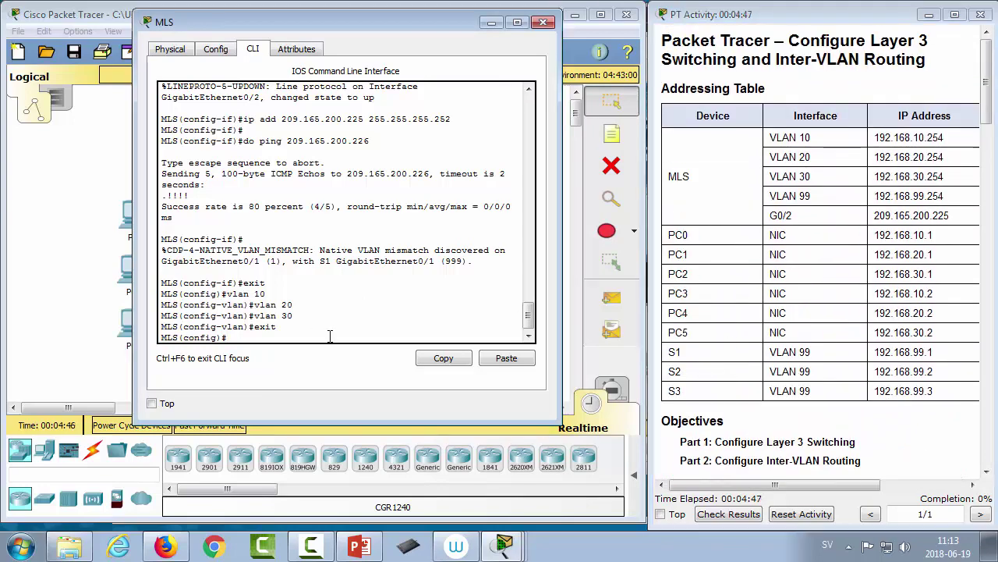
Step: Configure interface VLAN 10 with 192.168.10.254 255.255.255.0 and bring it up
text(interf)
key(Tab)
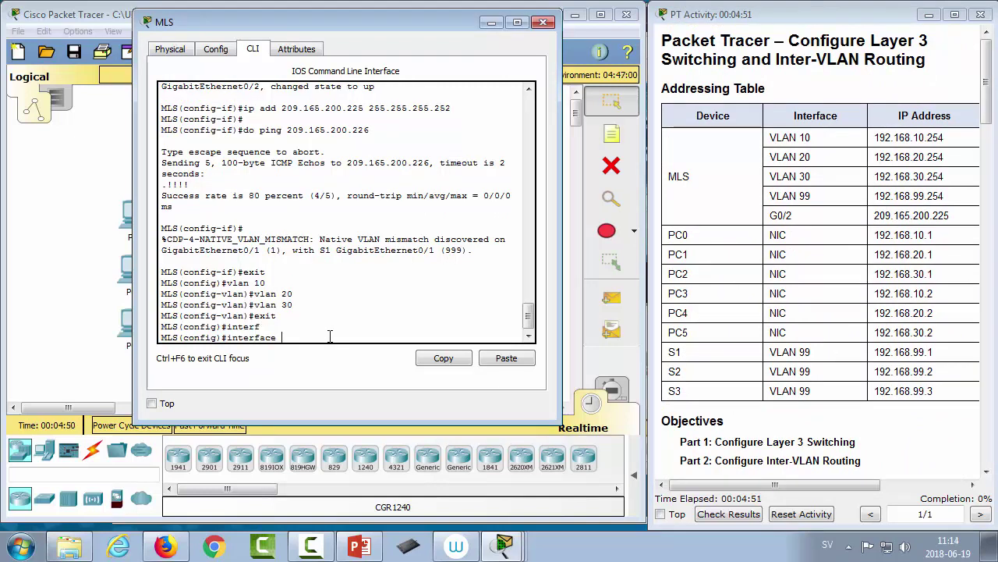
text(vlan 10)
key(Return)
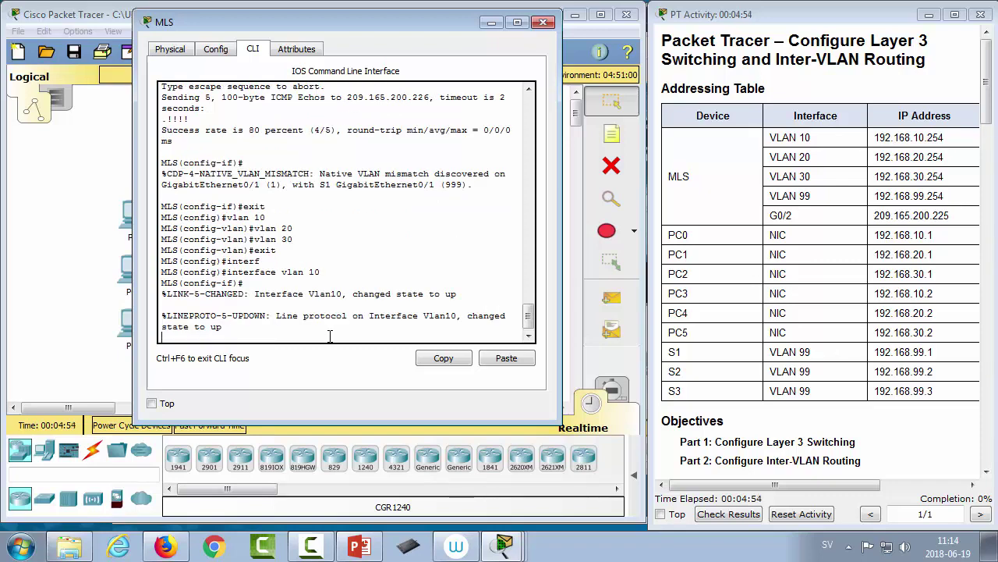
key(Return)
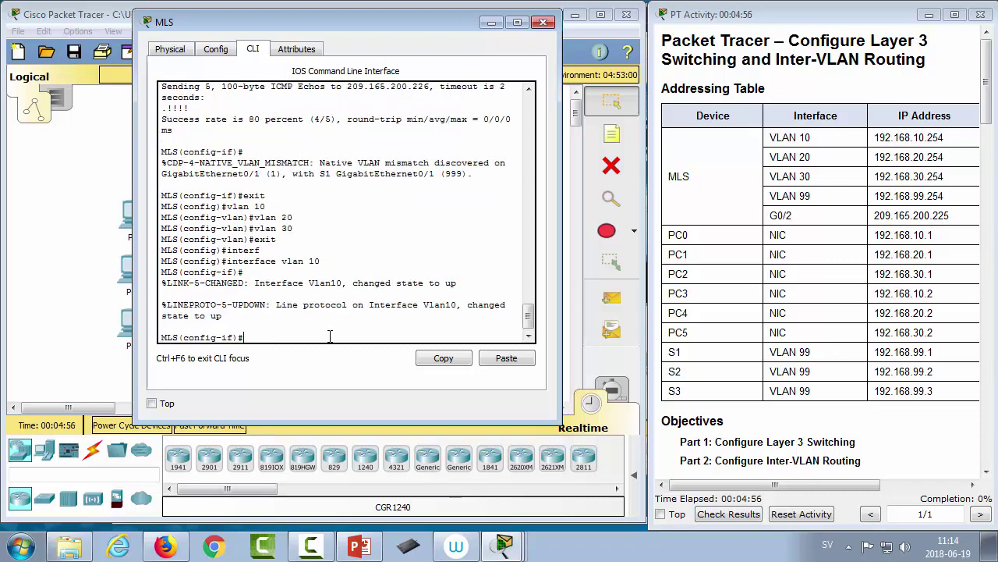
text(ip add)
text( 192)
text(.1)
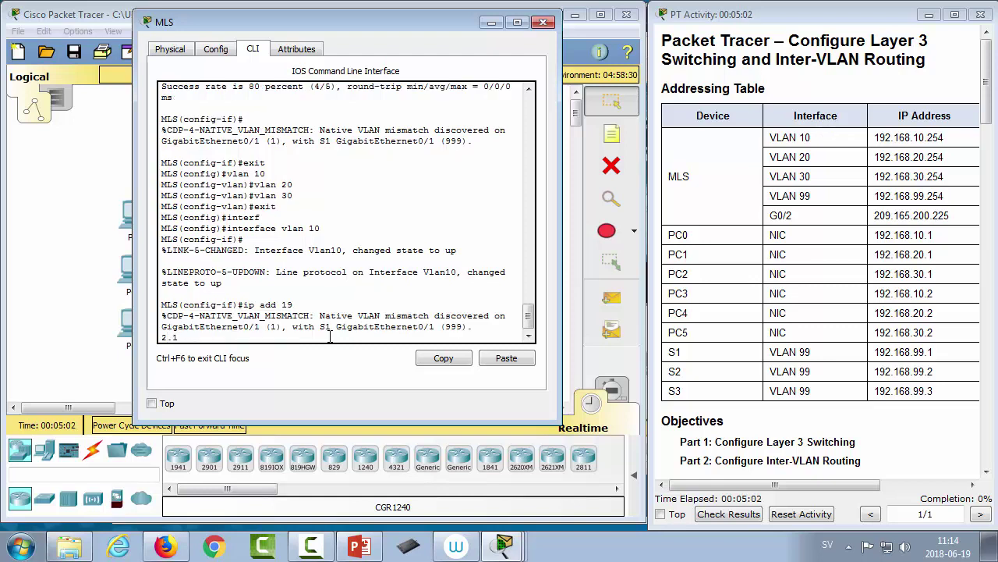
text(68.10.254)
drag(855, 479, 385, 353)
click(248, 337)
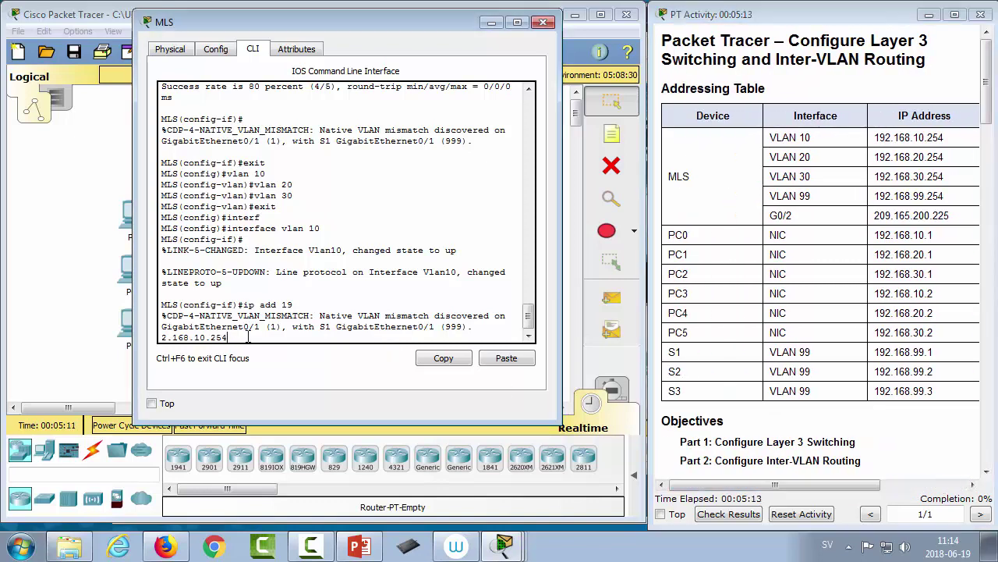
text(255.255.255.0)
key(Return)
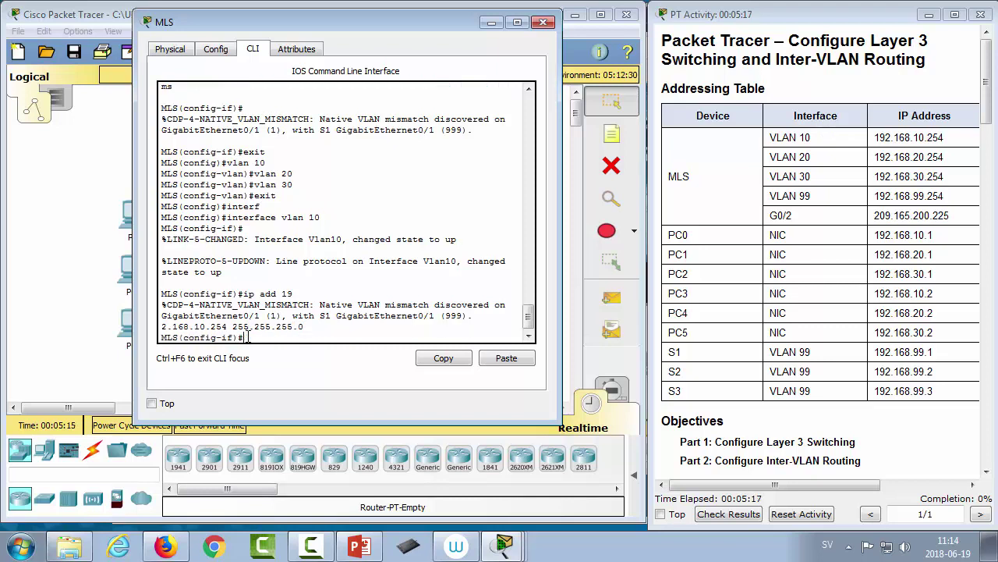
text(no shut)
key(Return)
text(e)
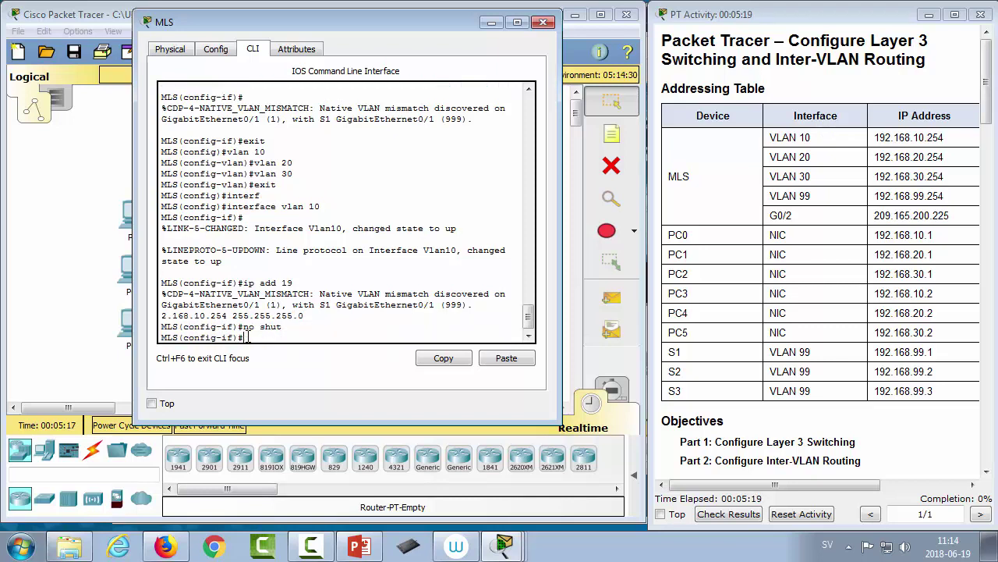
text(xit)
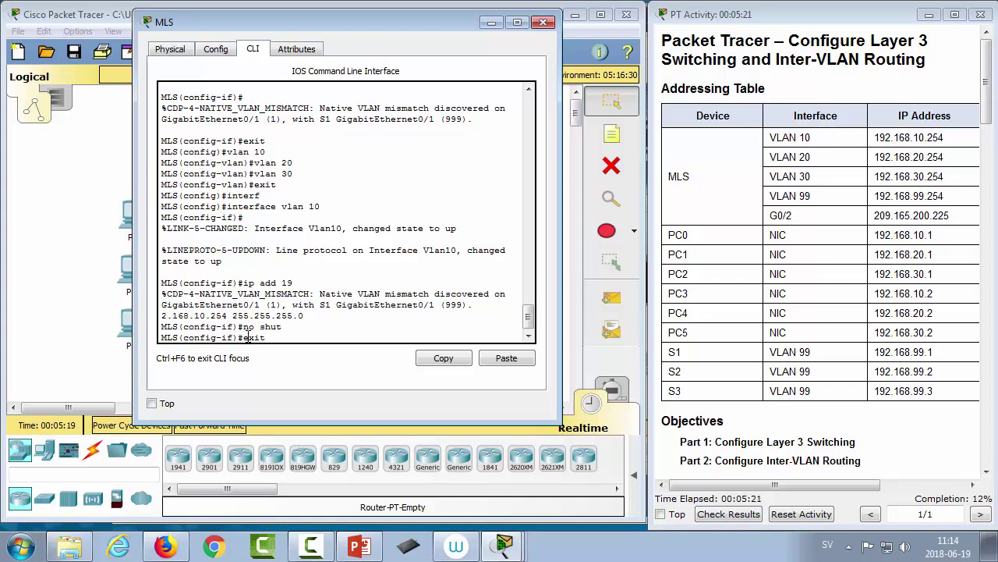
key(Return)
Step: Configure interface VLAN 20 with 192.168.20.254 and enable it with no shut
key(Up)
key(Up)
key(Up)
key(Up)
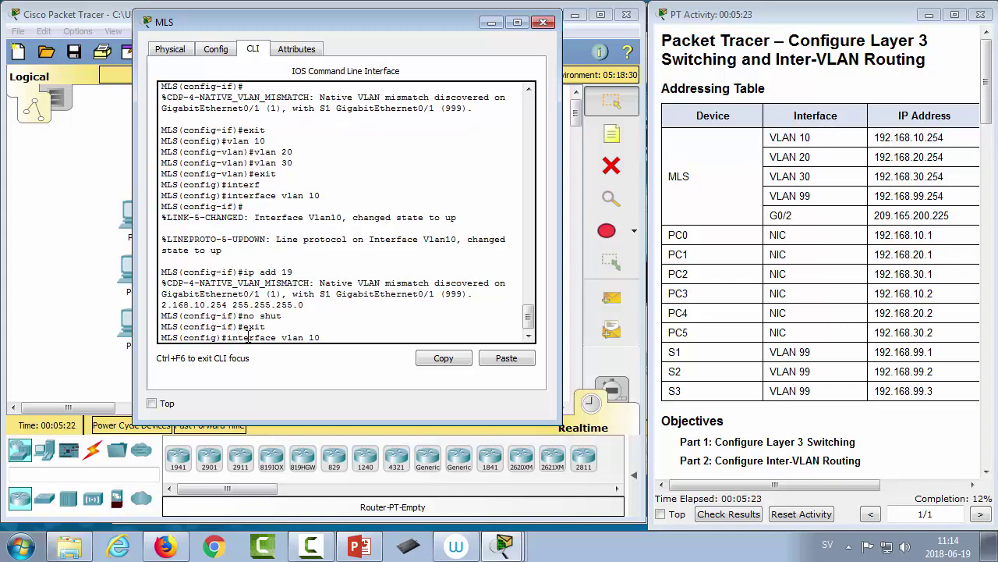
key(BackSpace)
key(BackSpace)
text(20)
key(Return)
key(Up)
key(Up)
key(Up)
key(Up)
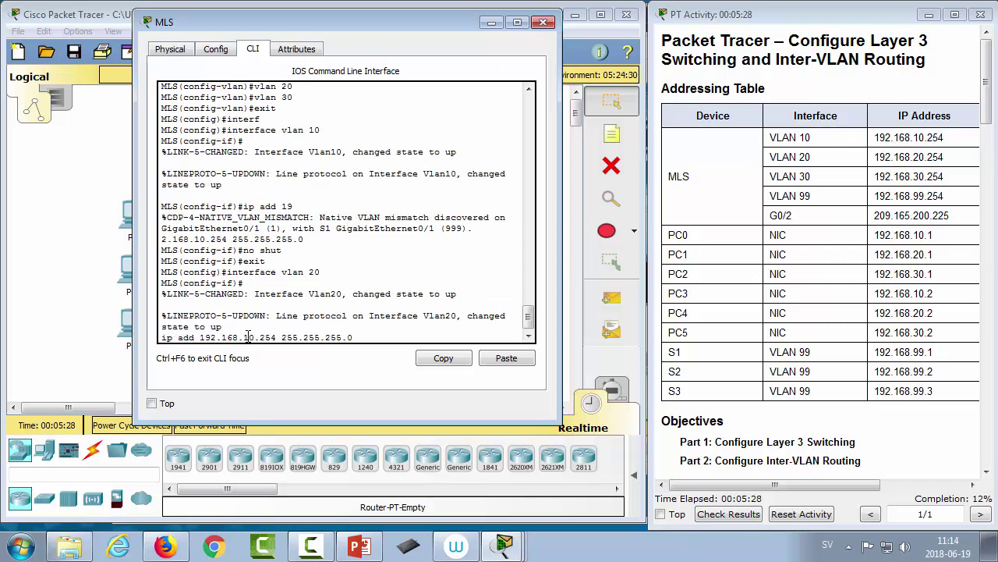
key(Left)
key(Left)
key(Left)
key(Left)
key(Left)
key(Left)
key(Left)
key(Left)
key(Left)
key(Left)
key(Left)
key(Left)
key(Left)
key(Left)
key(Left)
key(Left)
key(Left)
key(Left)
key(Left)
key(BackSpace)
text(2)
key(Return)
text(no)
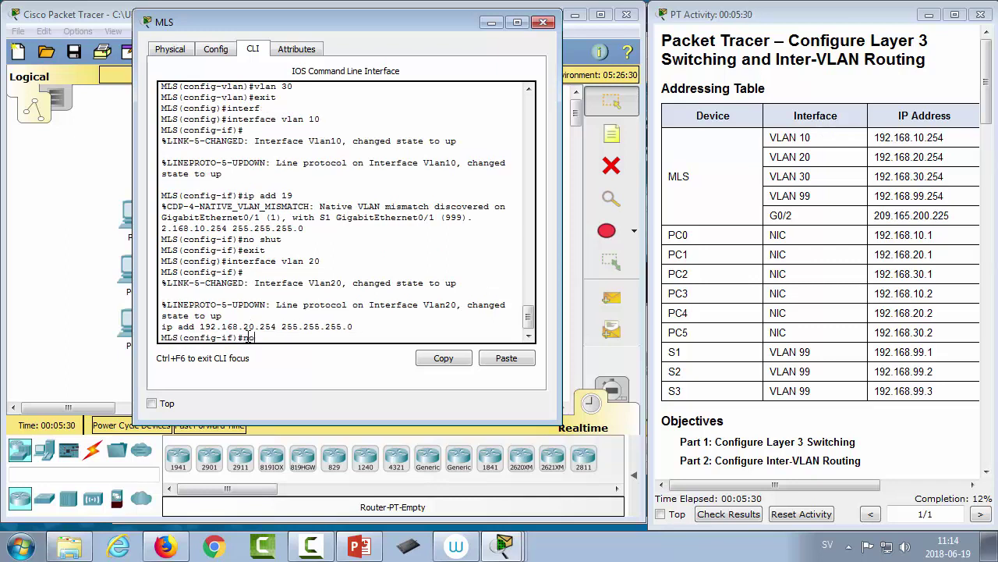
text( shut)
key(Return)
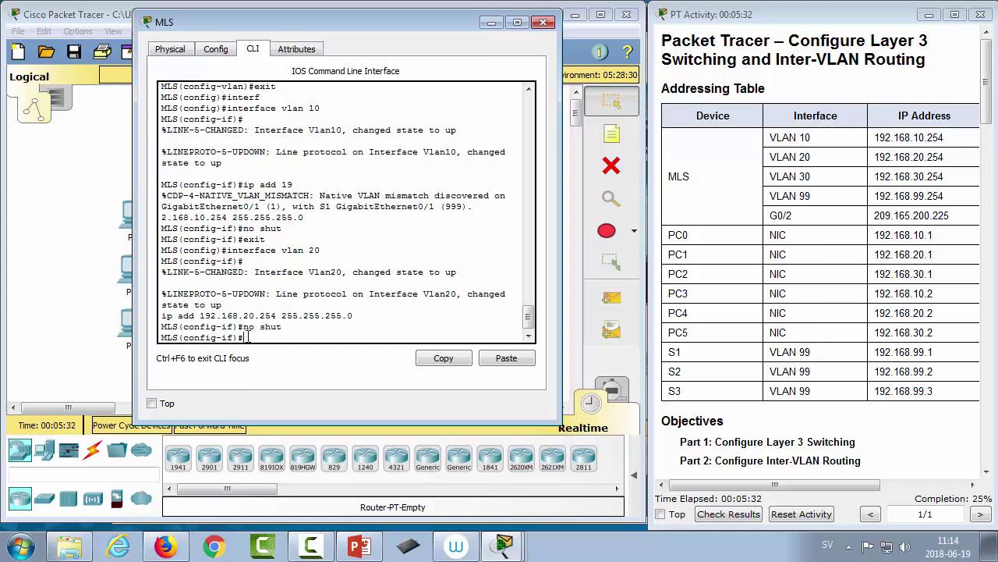
Step: Configure interface VLAN 30 with 192.168.30.254 and enable it with no shut
key(Up)
key(Up)
key(Up)
key(BackSpace)
key(BackSpace)
text(30)
key(Return)
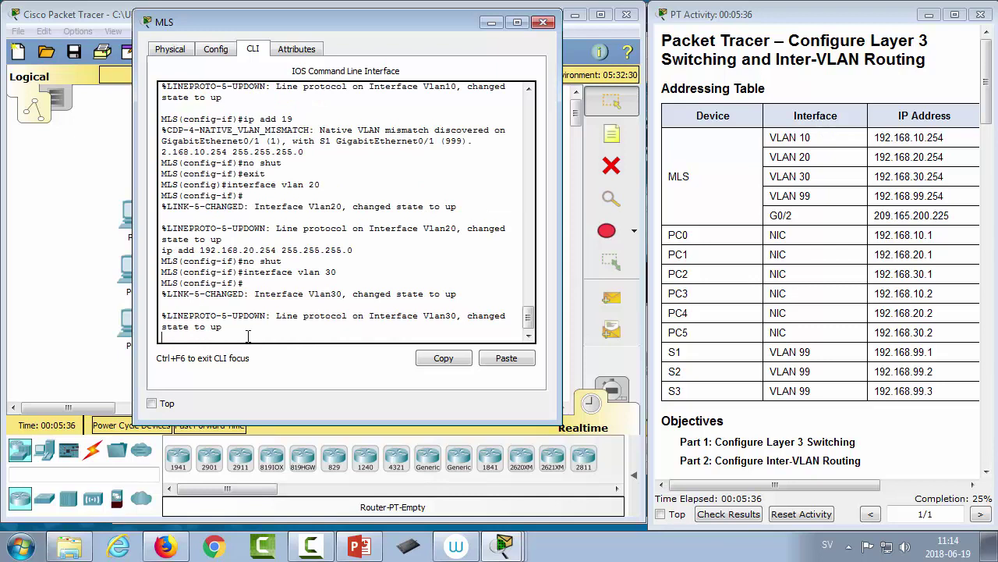
key(Up)
key(Up)
key(Up)
key(Left)
key(Left)
key(Left)
key(Left)
key(Left)
key(Left)
key(Left)
key(Left)
key(Left)
key(Left)
key(Left)
key(Left)
key(Left)
key(Left)
key(Left)
key(Left)
key(Left)
key(Left)
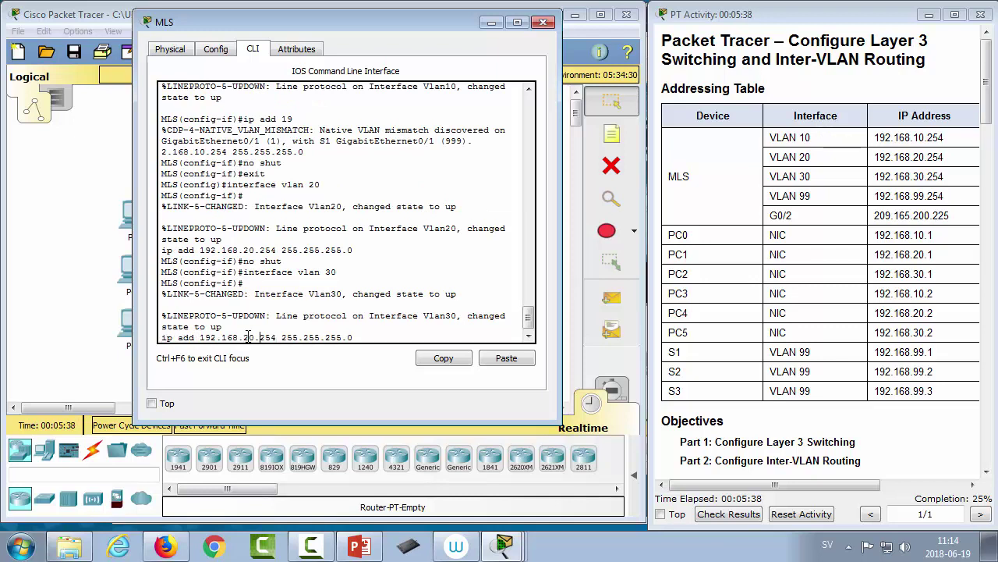
key(BackSpace)
key(BackSpace)
text(30)
key(Return)
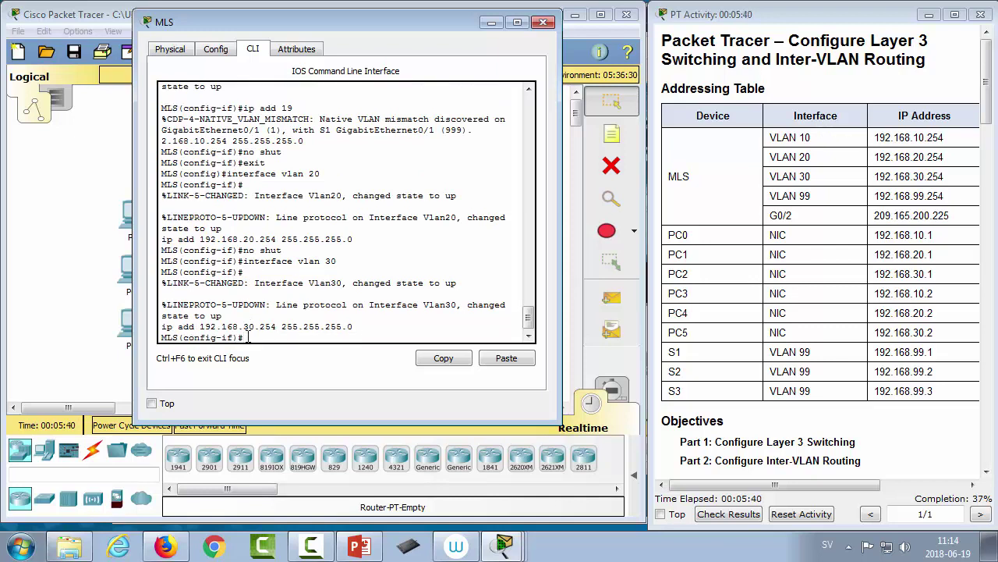
text(no shut)
key(Return)
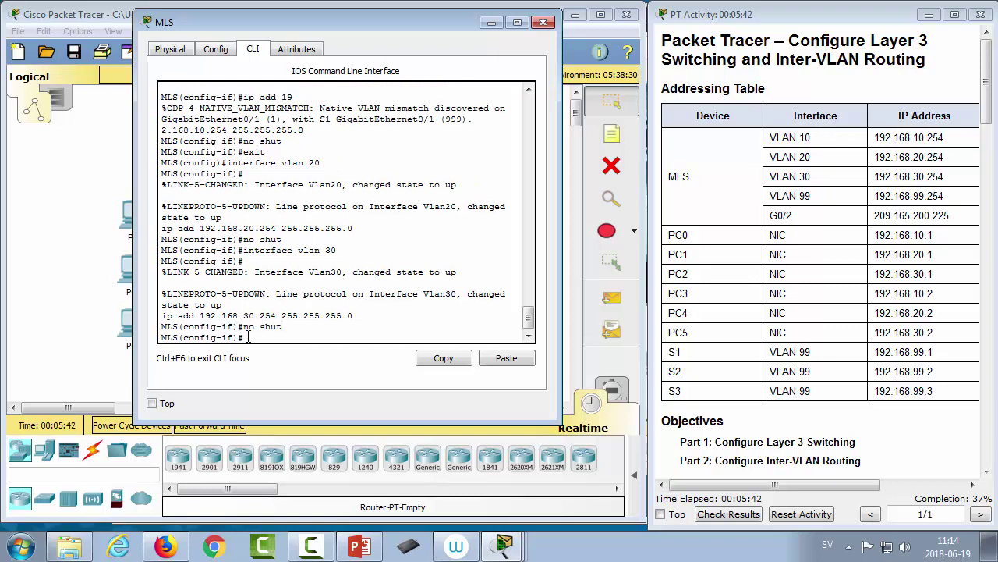
Step: Configure interface VLAN 99 with 192.168.99.254 and enable it with no shut
key(Up)
key(Up)
key(Up)
key(BackSpace)
key(BackSpace)
text(99)
key(Return)
key(Up)
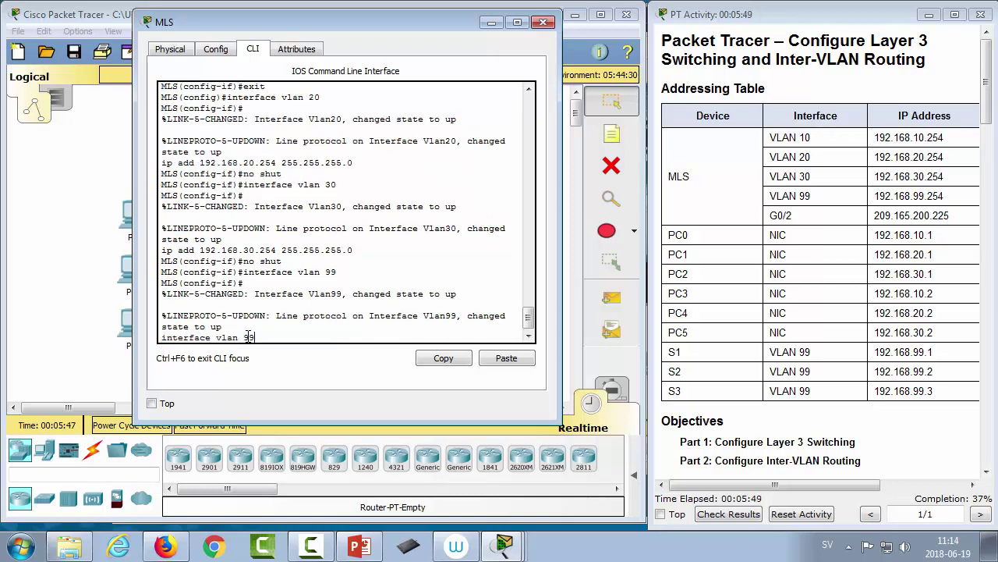
key(Up)
key(Up)
key(Left)
key(Left)
key(Left)
key(Left)
key(Left)
key(Left)
key(Left)
key(Left)
key(Left)
key(Left)
key(Left)
key(Left)
key(Left)
key(Left)
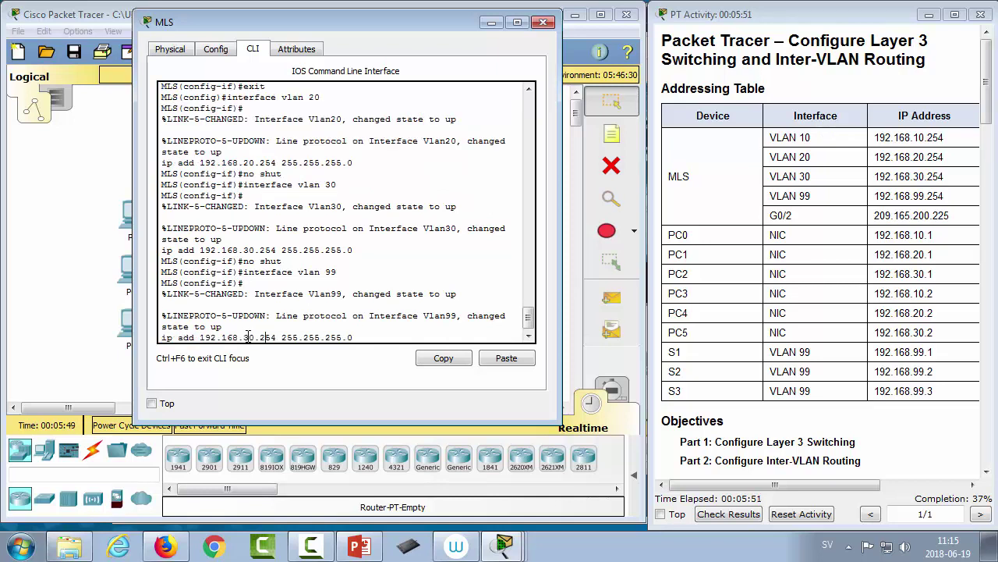
key(BackSpace)
key(BackSpace)
text(99)
key(Return)
text(no shut)
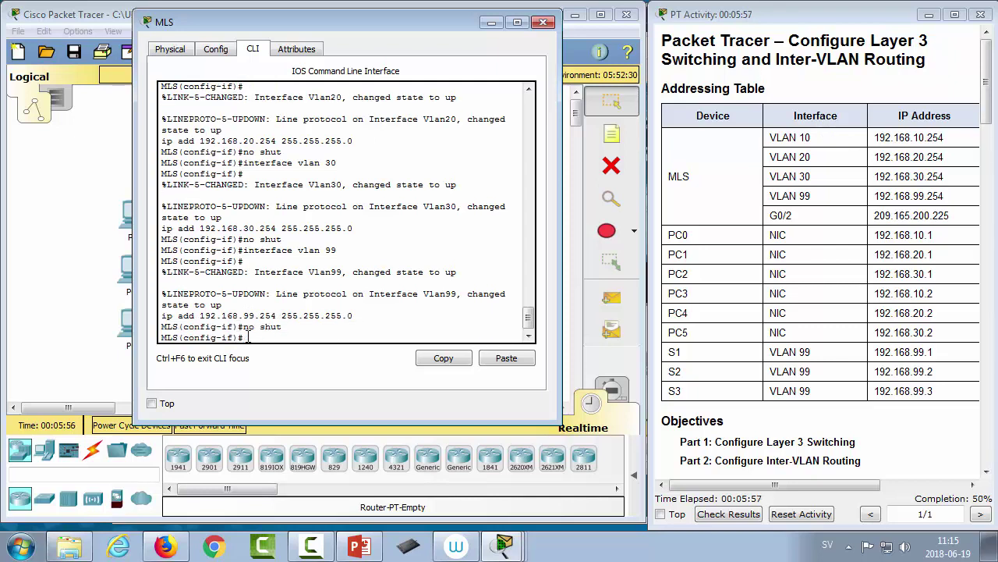
key(Return)
click(857, 442)
click(347, 270)
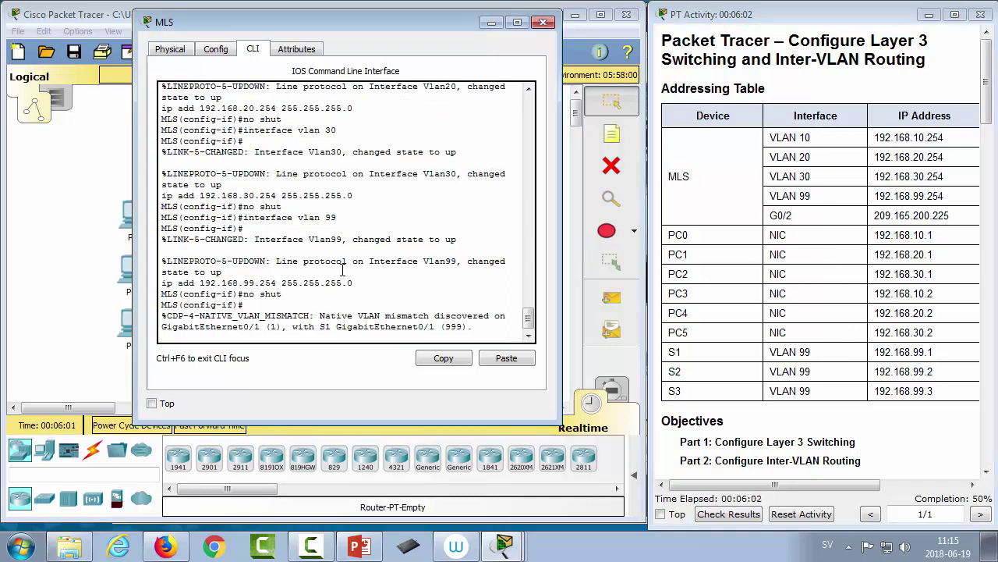
Step: Page through the MLS running configuration with do show run
key(Return)
text(dh)
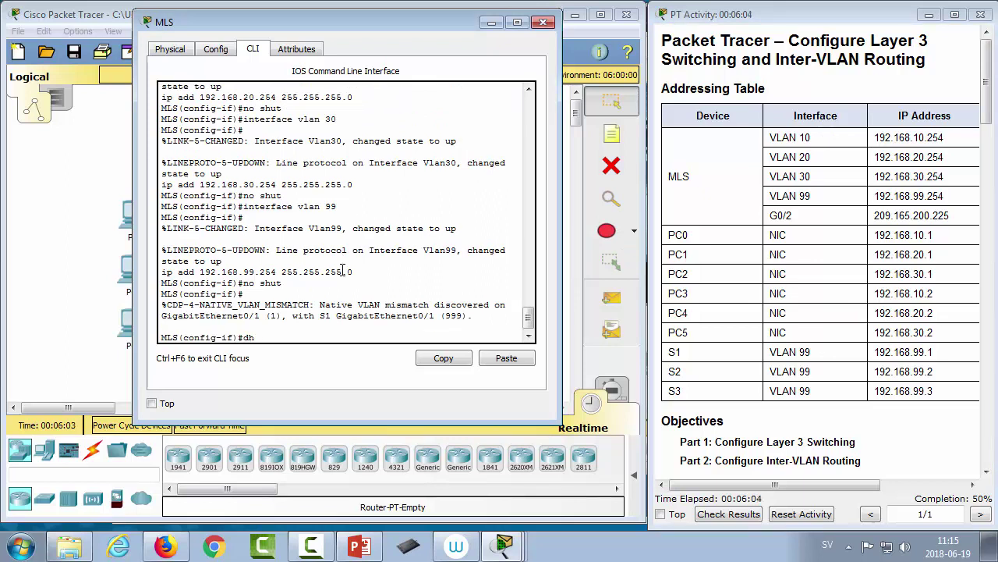
key(BackSpace)
key(BackSpace)
text(do show run)
key(Return)
key(space)
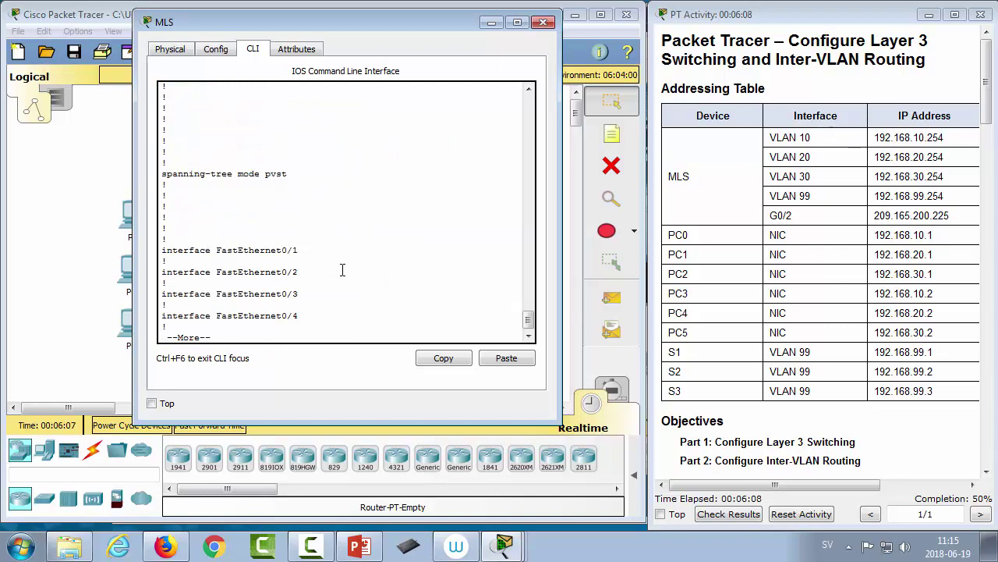
key(space)
key(space)
key(space)
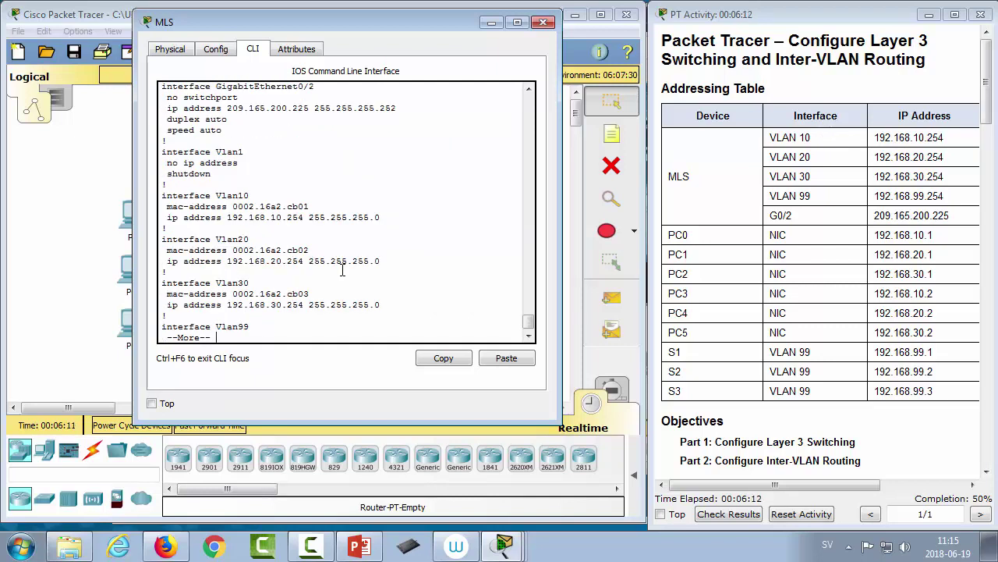
key(space)
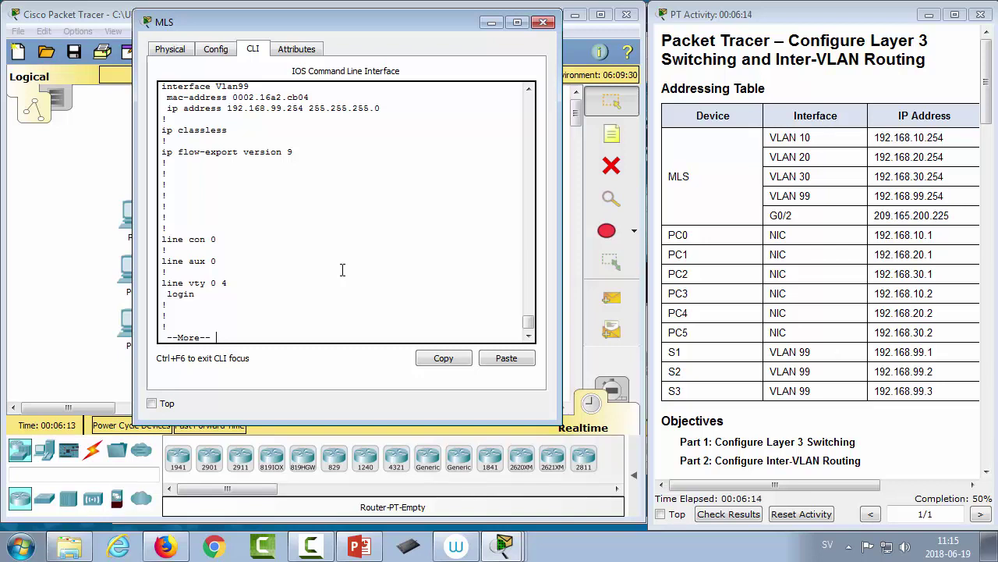
Step: Check the do show ip int br summary for G0/2 and the VLAN 10, 20, 30, 99 interfaces
text(qdo sh)
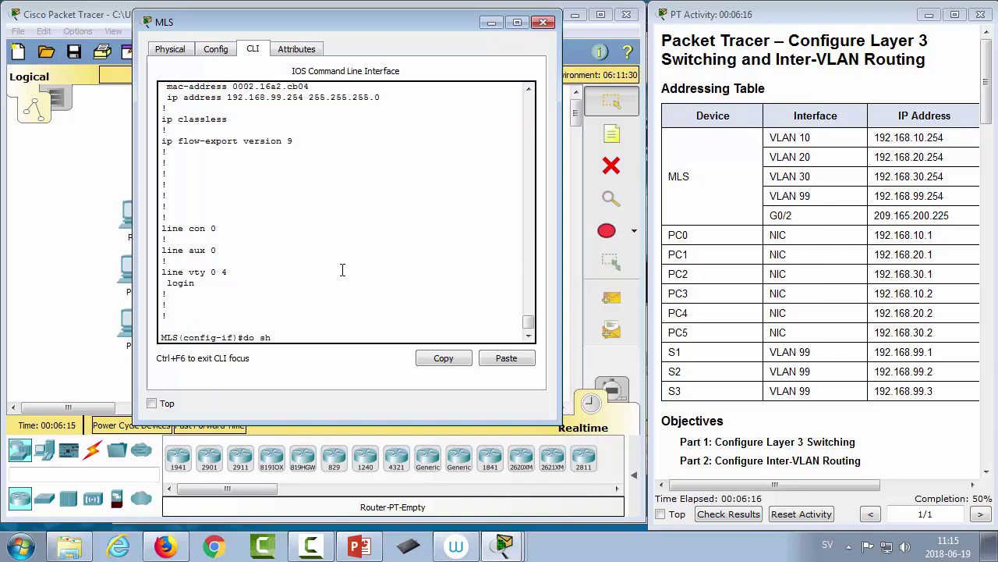
text(ow ip int br)
key(Return)
key(space)
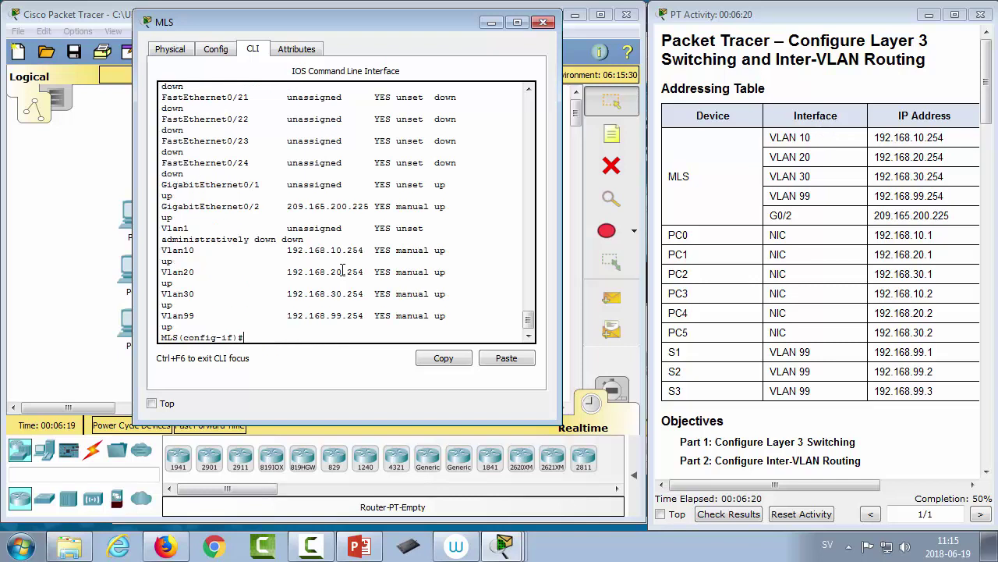
drag(181, 260, 473, 308)
Step: Leave interface mode and view the routing table with do show ip route
click(911, 430)
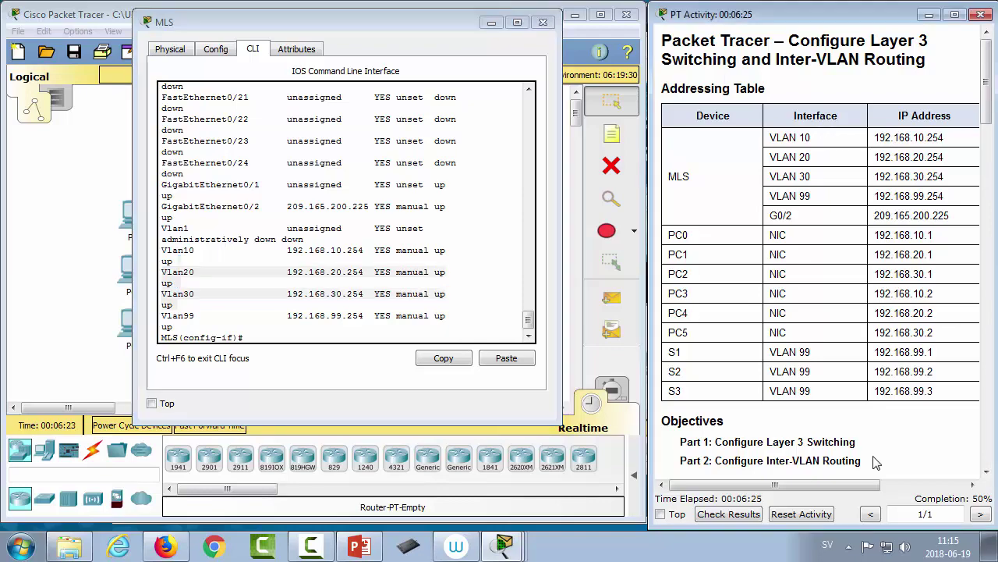
scroll(877, 462, down, 7)
scroll(875, 460, down, 13)
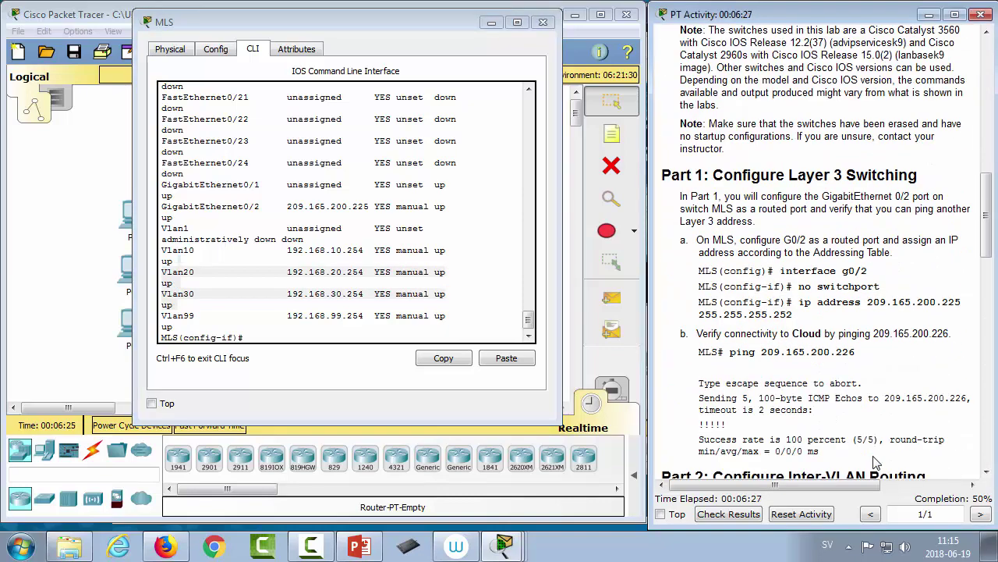
scroll(850, 413, down, 3)
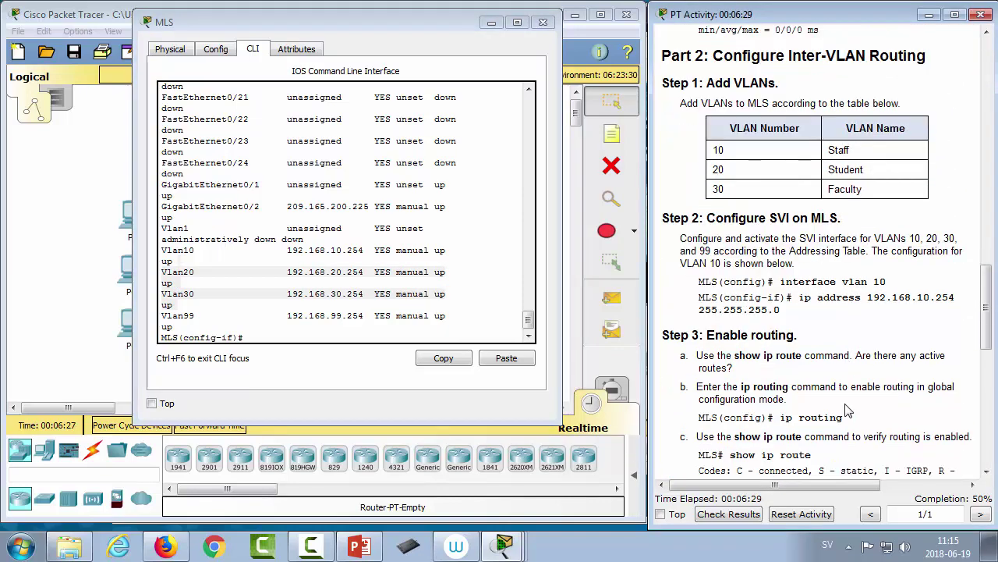
click(309, 339)
text(exit)
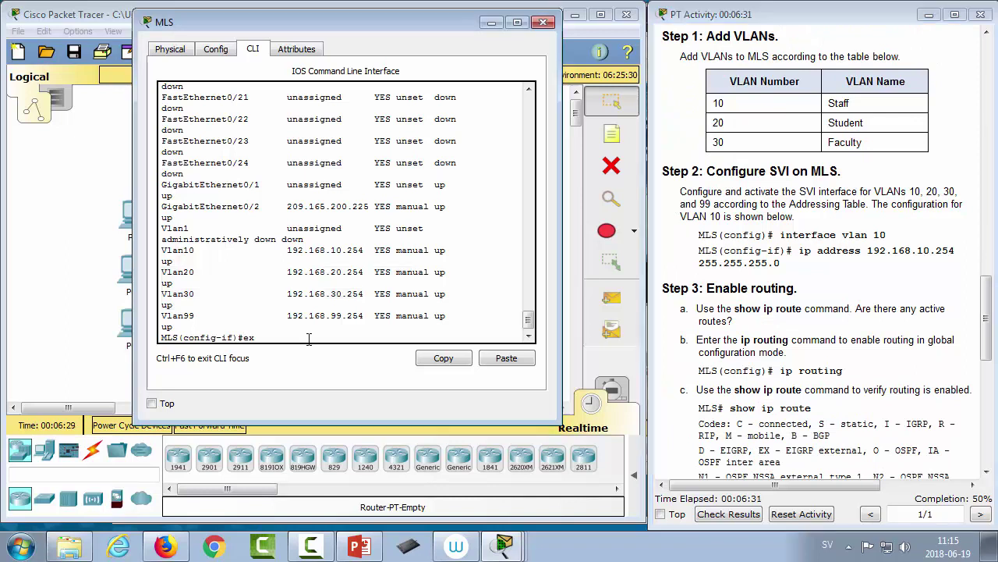
key(Return)
text(sh)
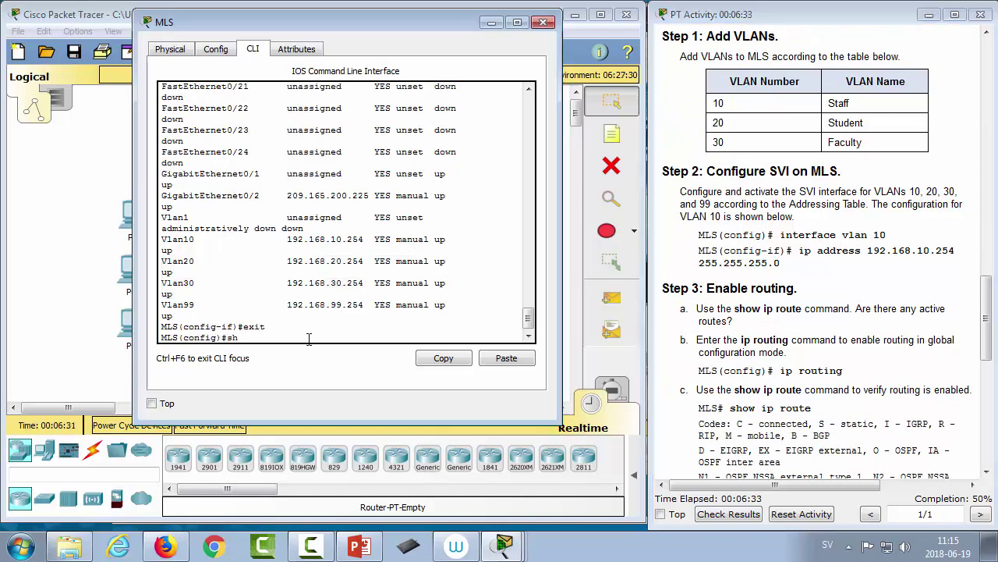
text(ow ip route)
key(Return)
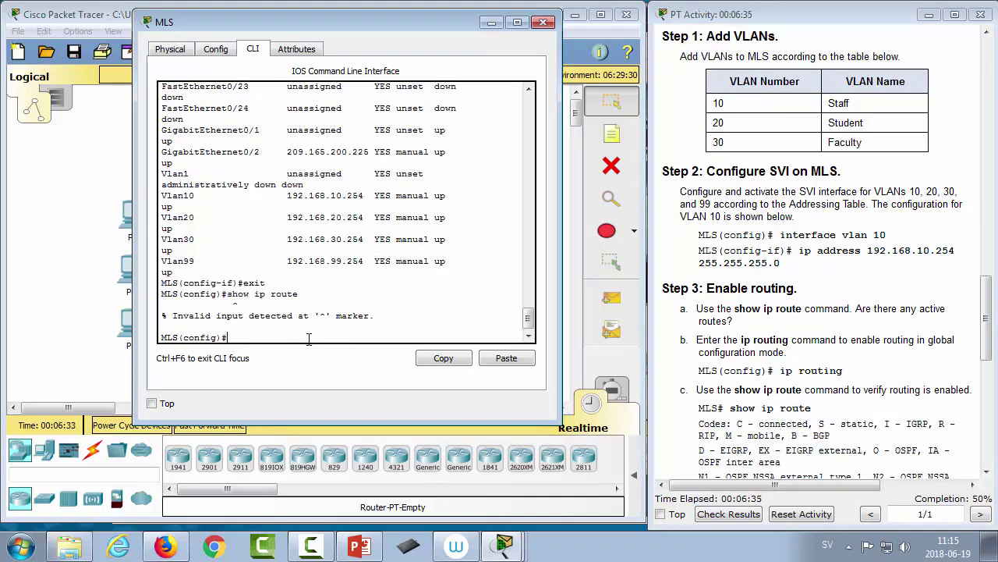
key(Up)
text(do)
key(Return)
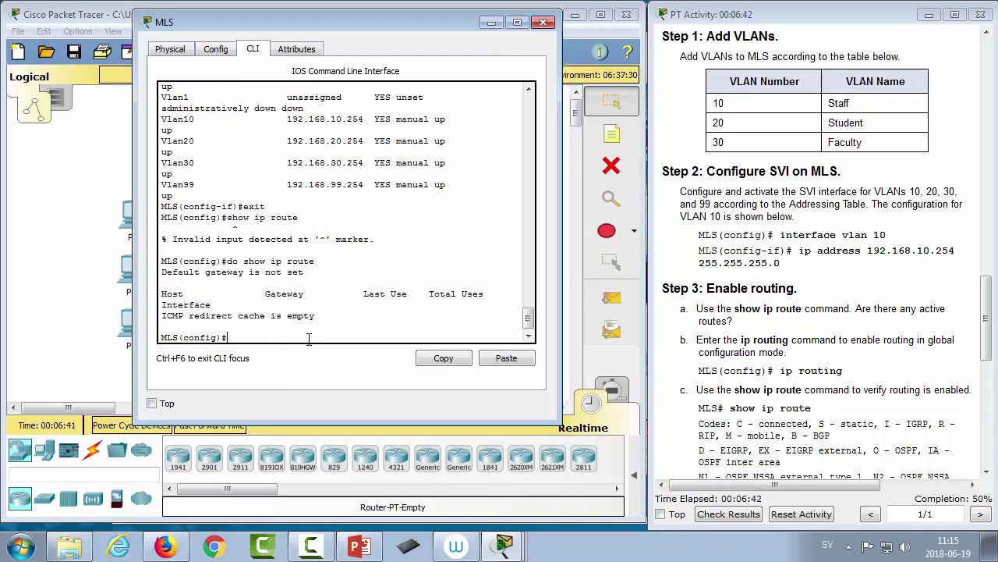
Step: Enable ip routing and confirm connected routes for VLANs 10, 20, 30, 99 and G0/2
text(ip route)
key(BackSpace)
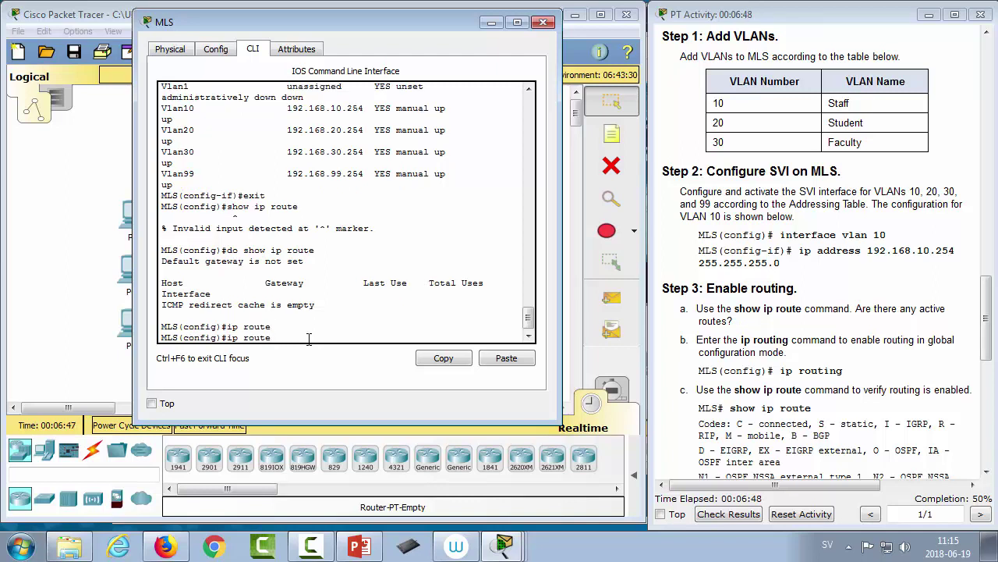
text(i)
key(Tab)
key(Return)
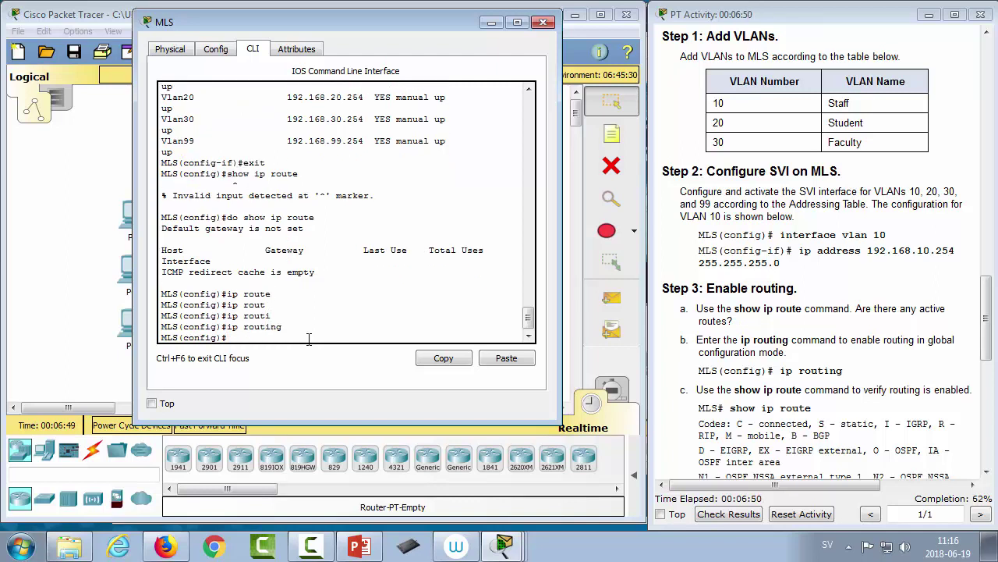
text(do show ip route)
key(Return)
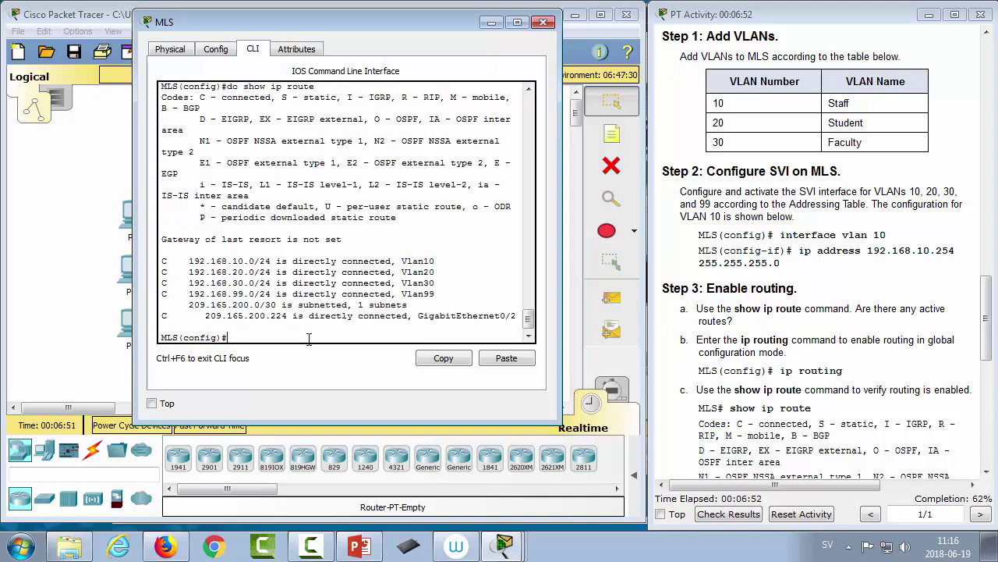
click(772, 295)
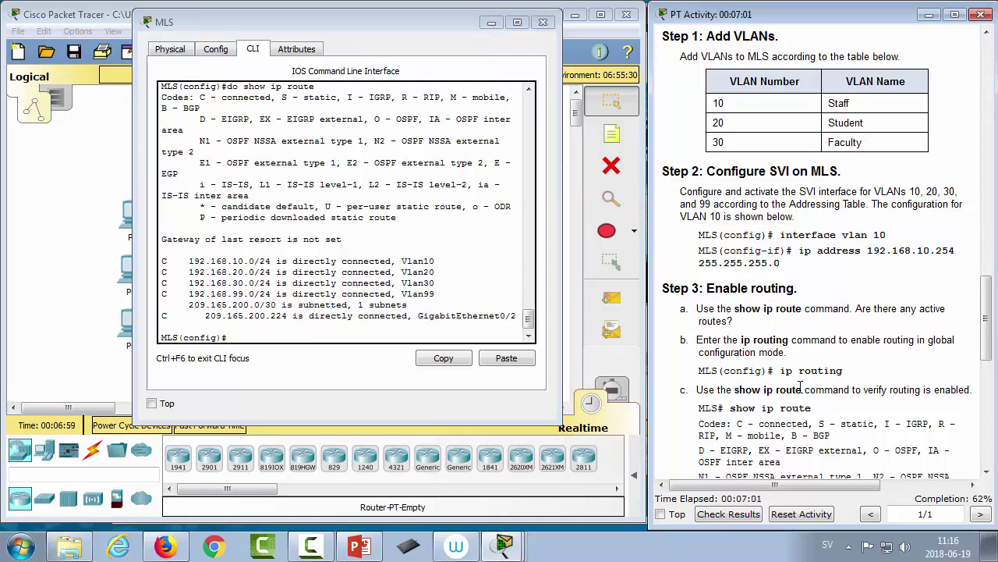
scroll(812, 384, down, 1)
scroll(811, 384, down, 7)
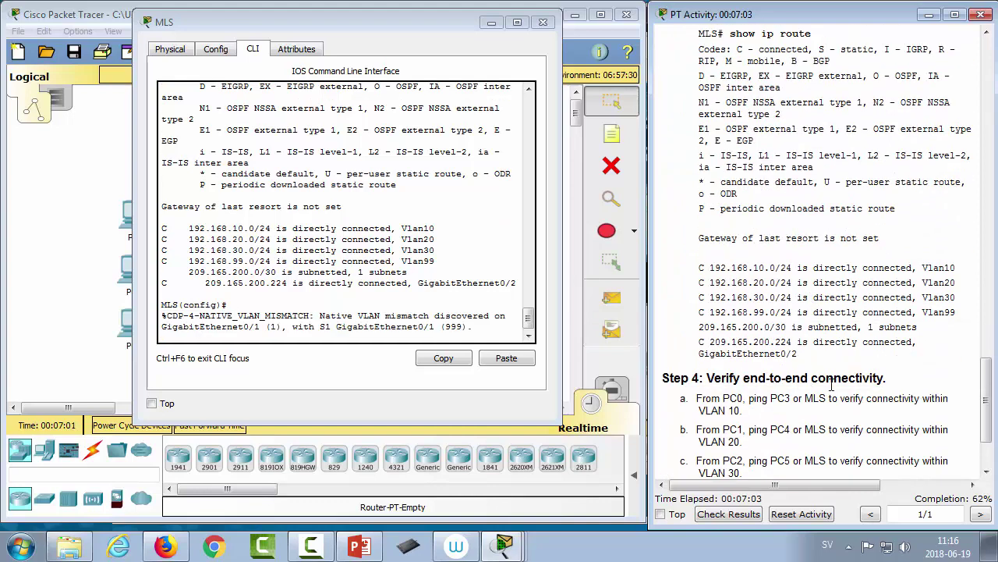
scroll(831, 384, down, 3)
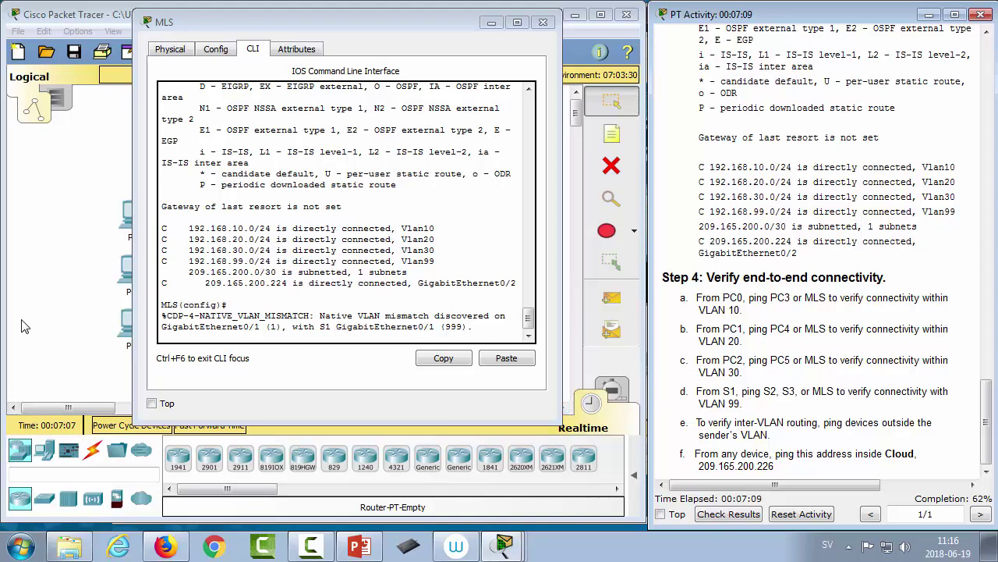
Step: Send a simple test PDU from PC5 to PC0 in the topology
click(54, 345)
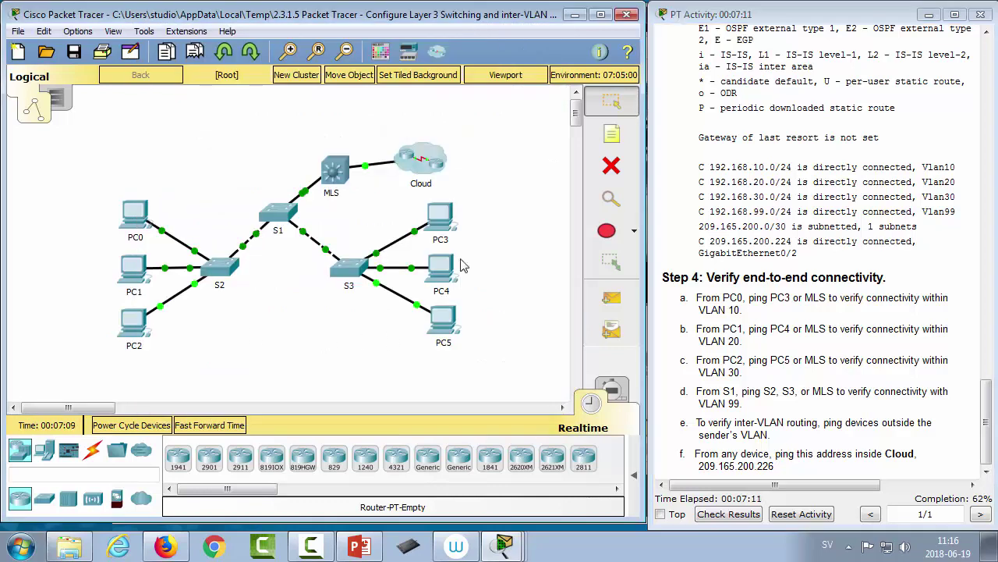
click(610, 305)
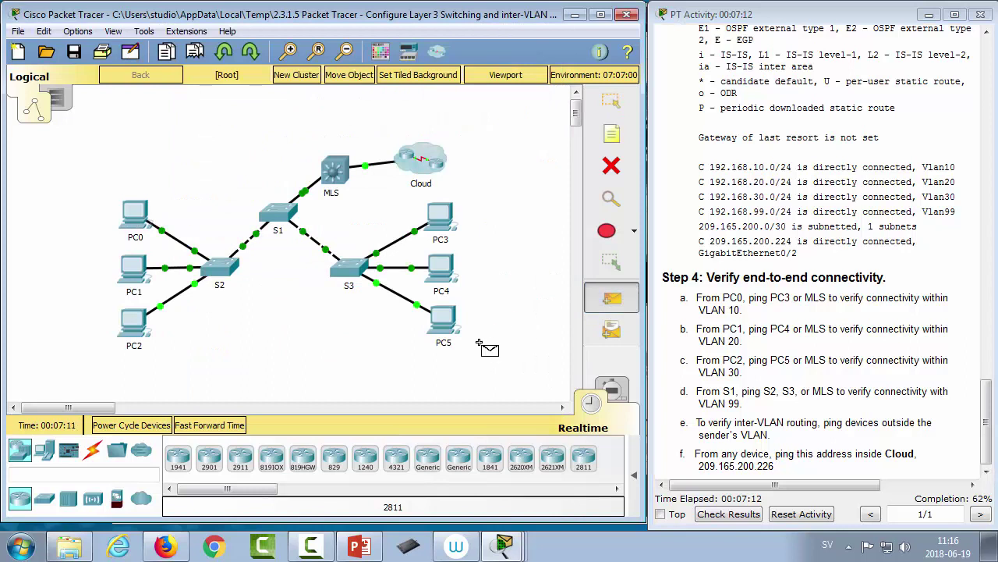
click(441, 323)
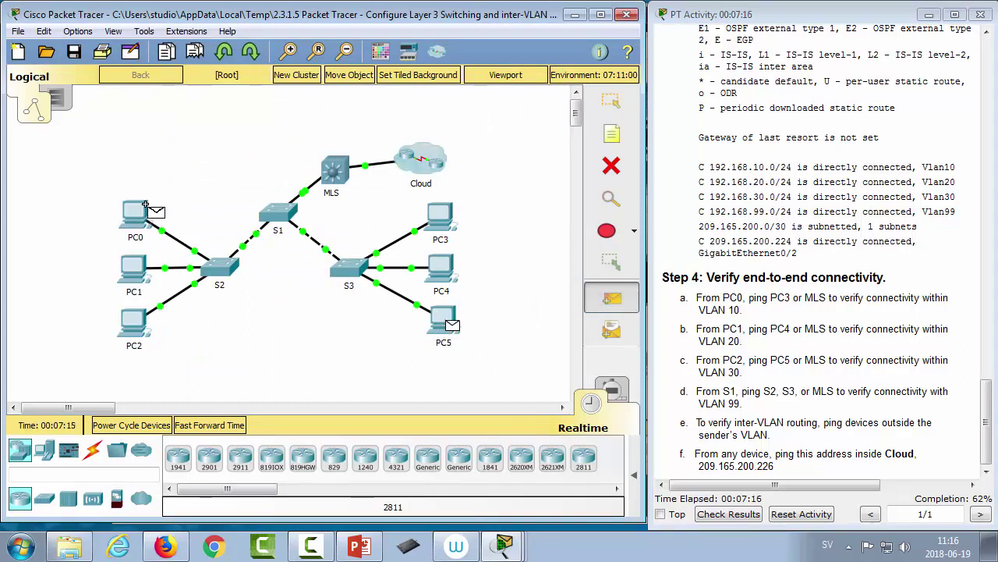
click(140, 212)
Step: Delete the failed PC5-to-PC0 PDU and resend PC5 to PC0 so it reports Successful
click(630, 478)
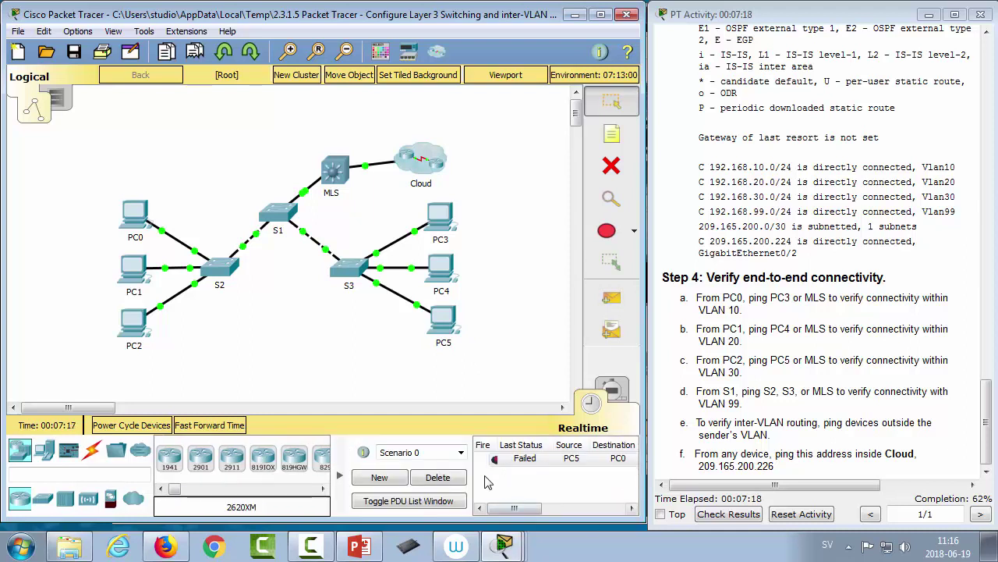
click(458, 485)
click(611, 298)
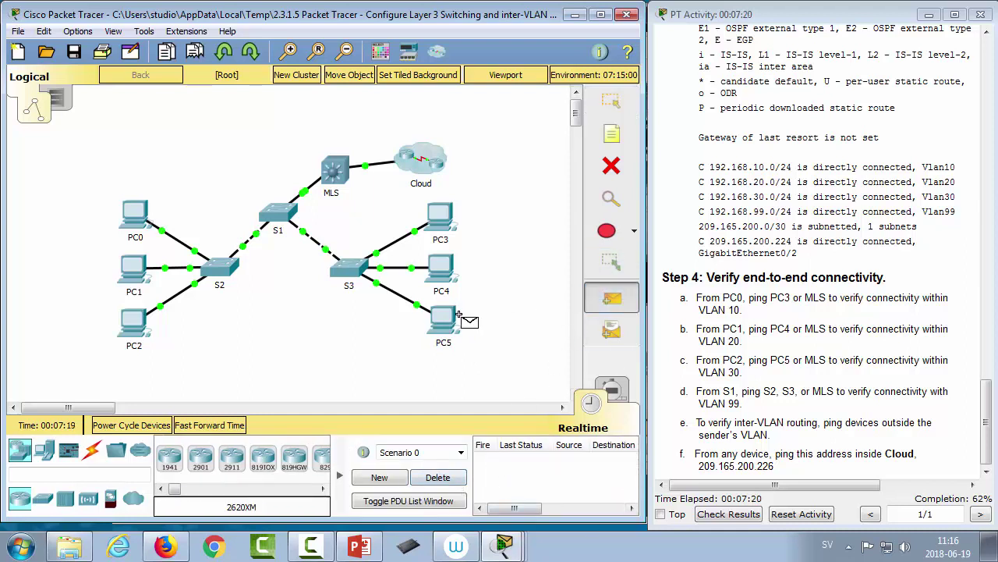
click(442, 321)
click(152, 223)
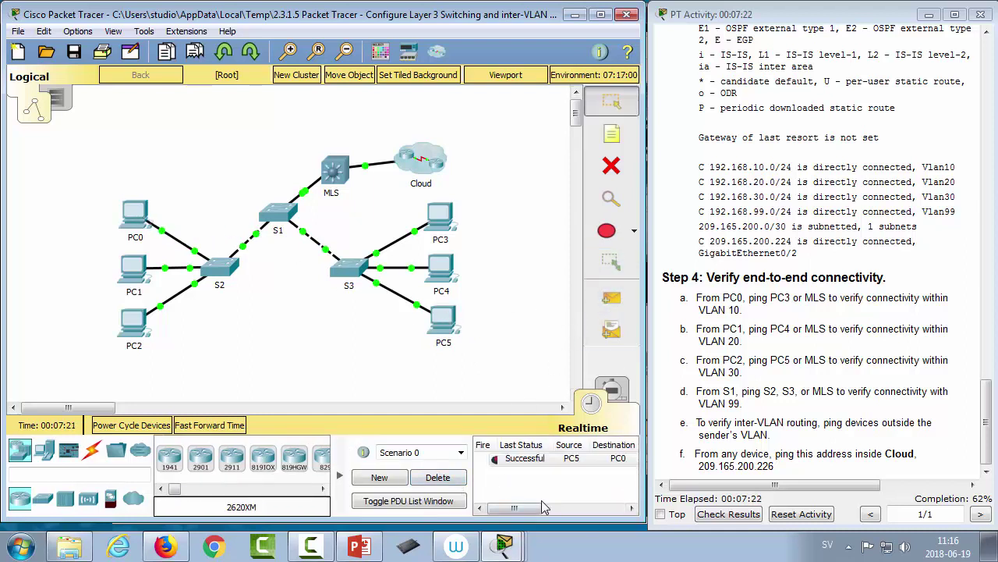